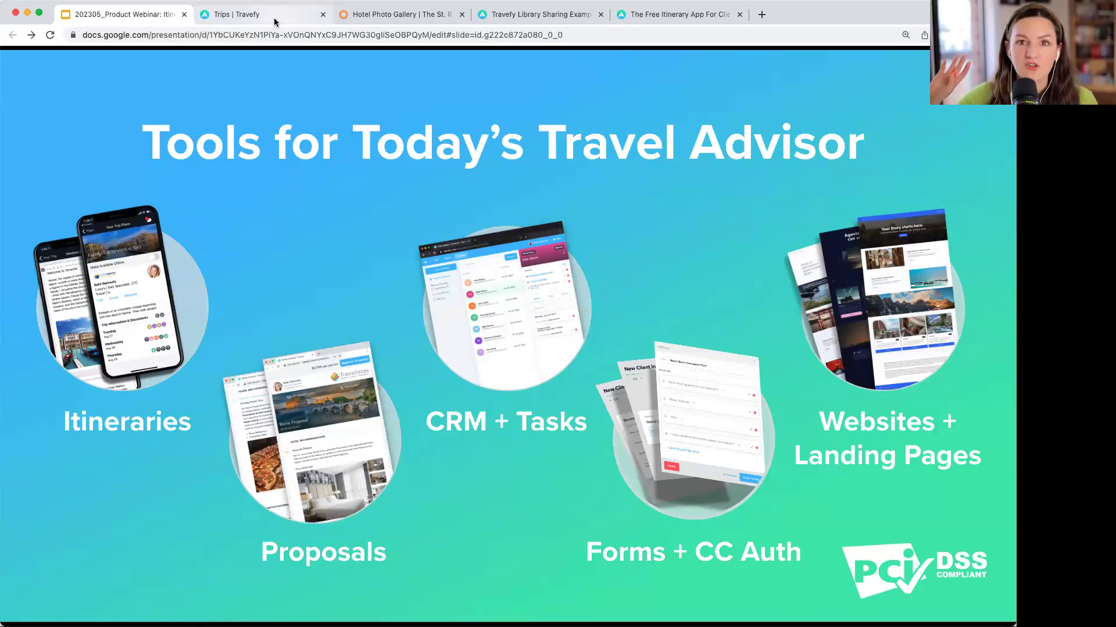
- Switch to the Travefy Trips tab showing the account's existing trips and start a new trip
{"action": "left_click", "coordinate": [274, 23]}
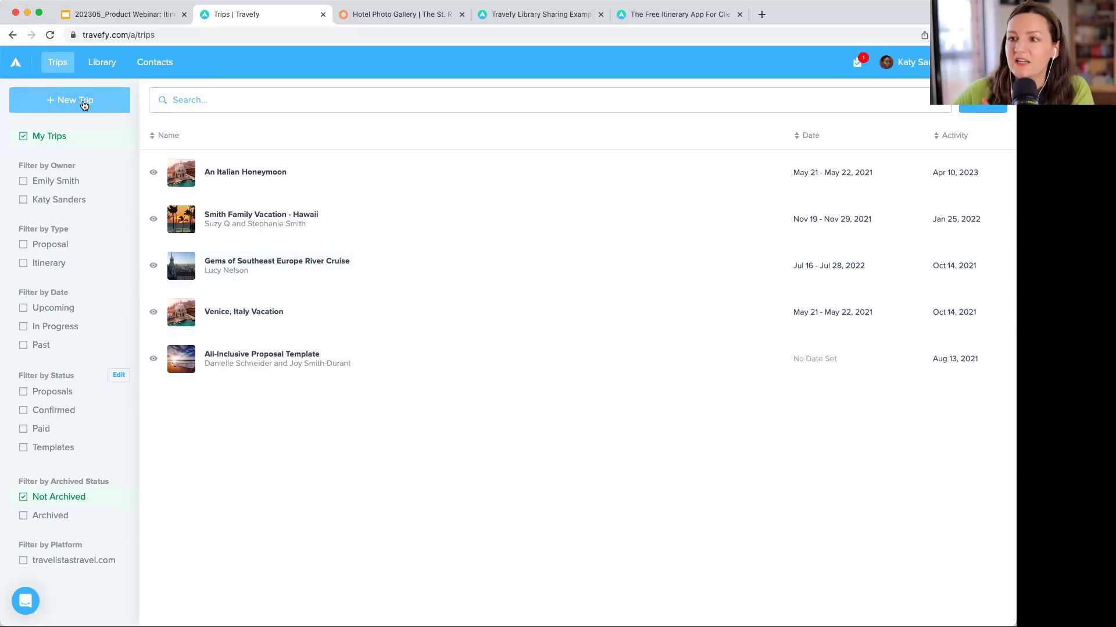
{"action": "left_click", "coordinate": [84, 105]}
- Create an itinerary named 'Smith Family Italy Vacation' starting Wednesday, May 10 2023
{"action": "left_click", "coordinate": [87, 132]}
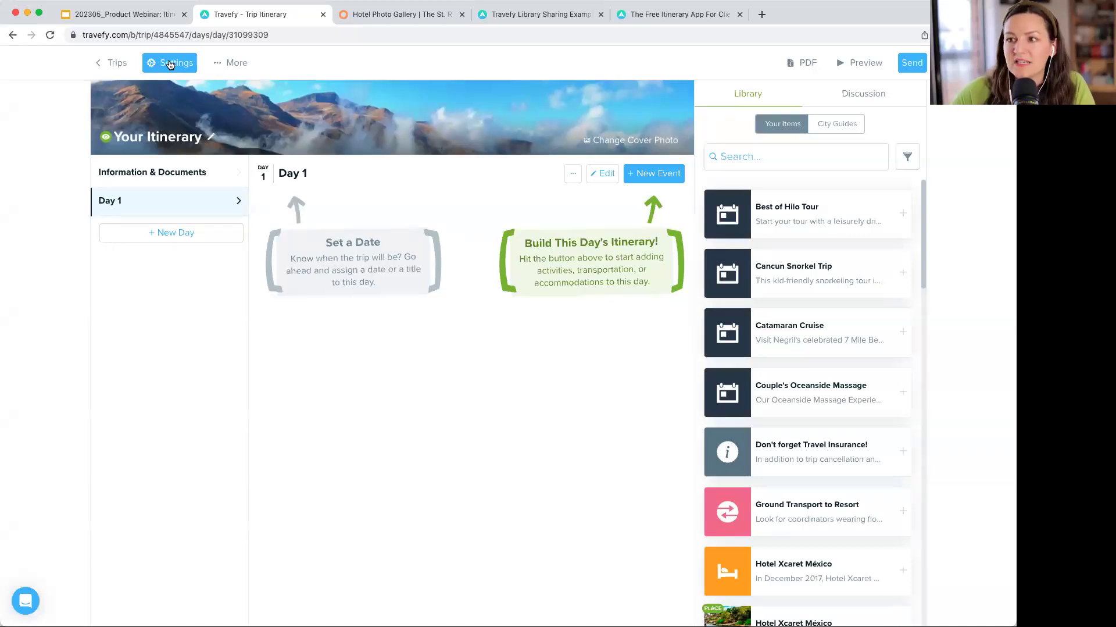
{"action": "left_click", "coordinate": [170, 64]}
{"action": "triple_click", "coordinate": [488, 205]}
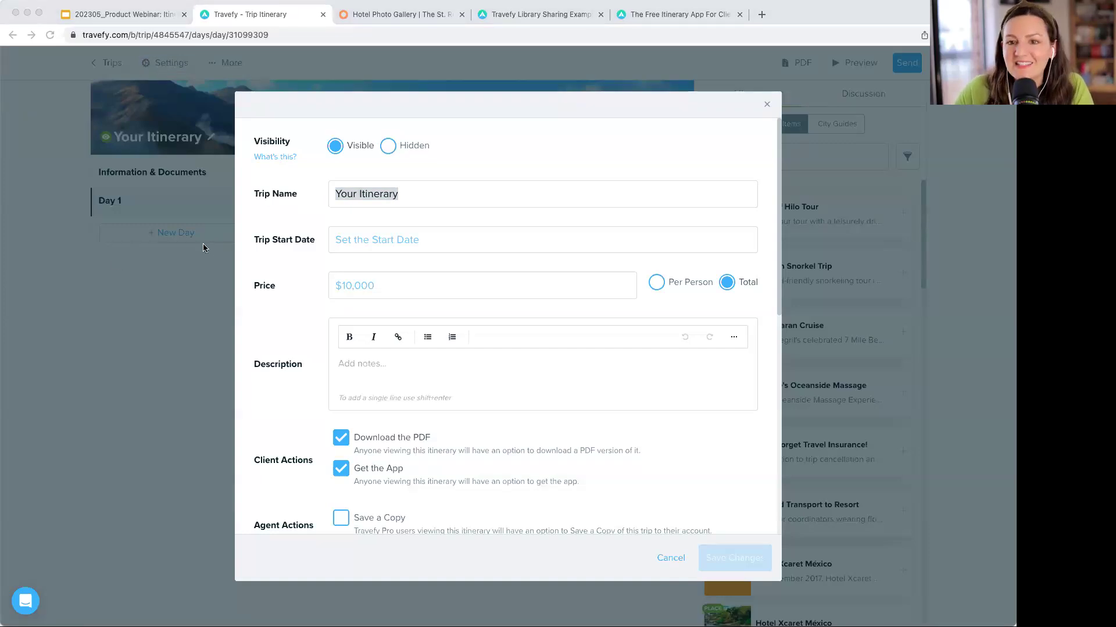
{"action": "left_click", "coordinate": [384, 200]}
{"action": "type", "text": "Smith Family Italy Vacation"}
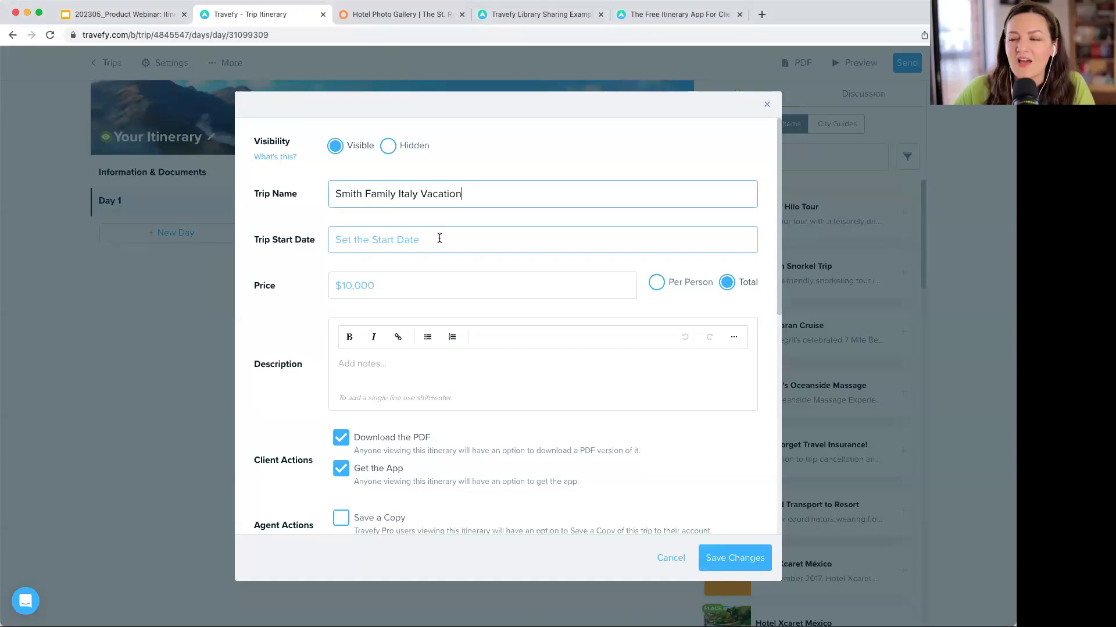
{"action": "left_click", "coordinate": [439, 238]}
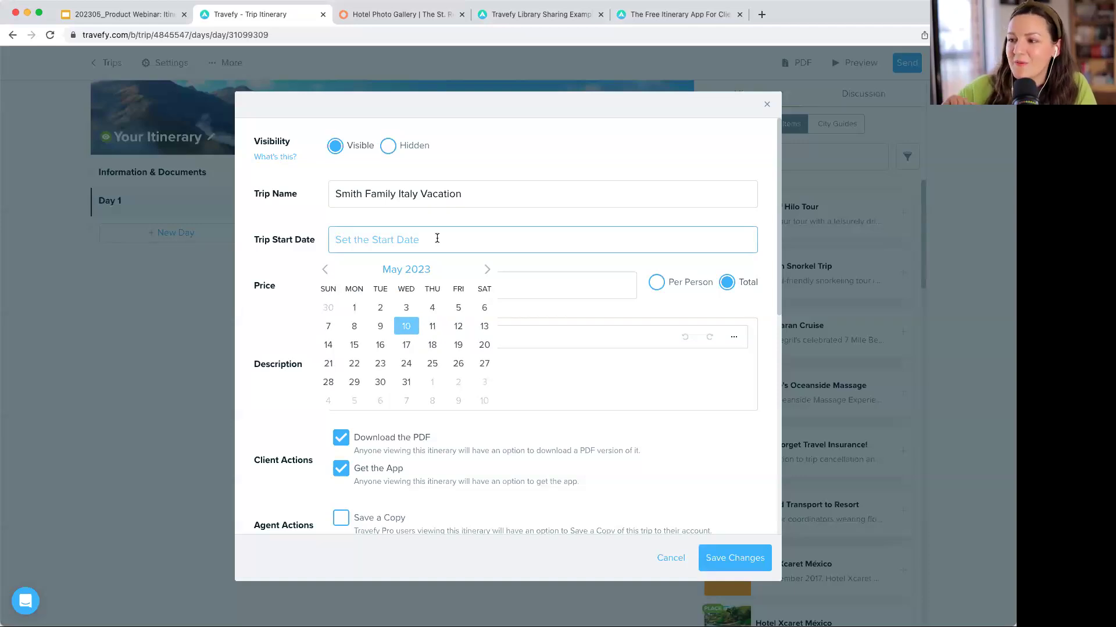
{"action": "left_click", "coordinate": [406, 327]}
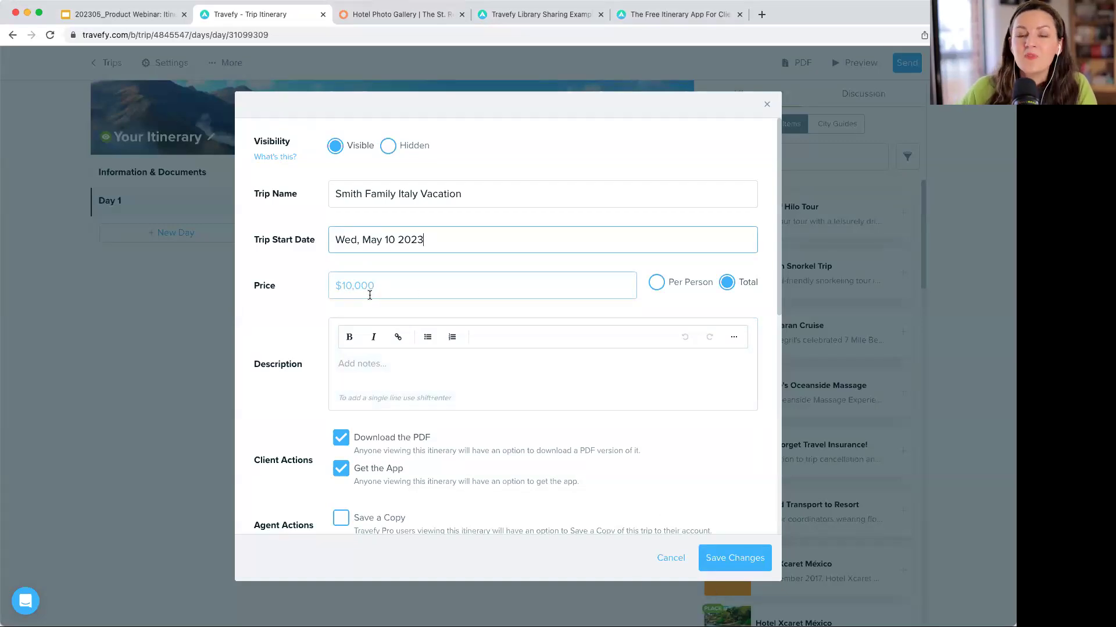
{"action": "left_click", "coordinate": [416, 286]}
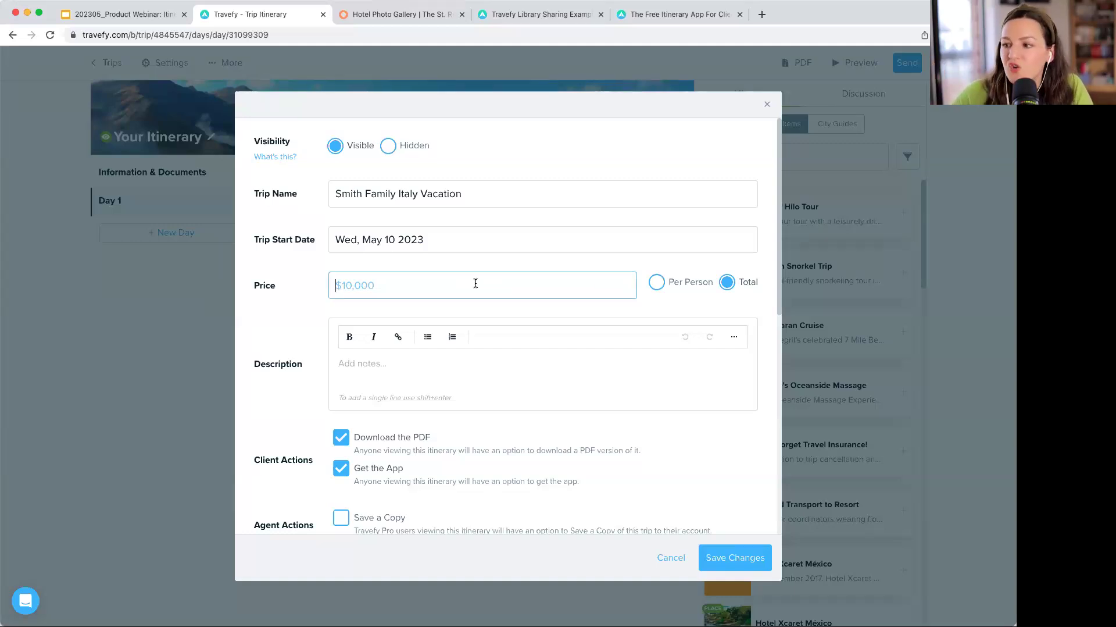
{"action": "left_click", "coordinate": [399, 366]}
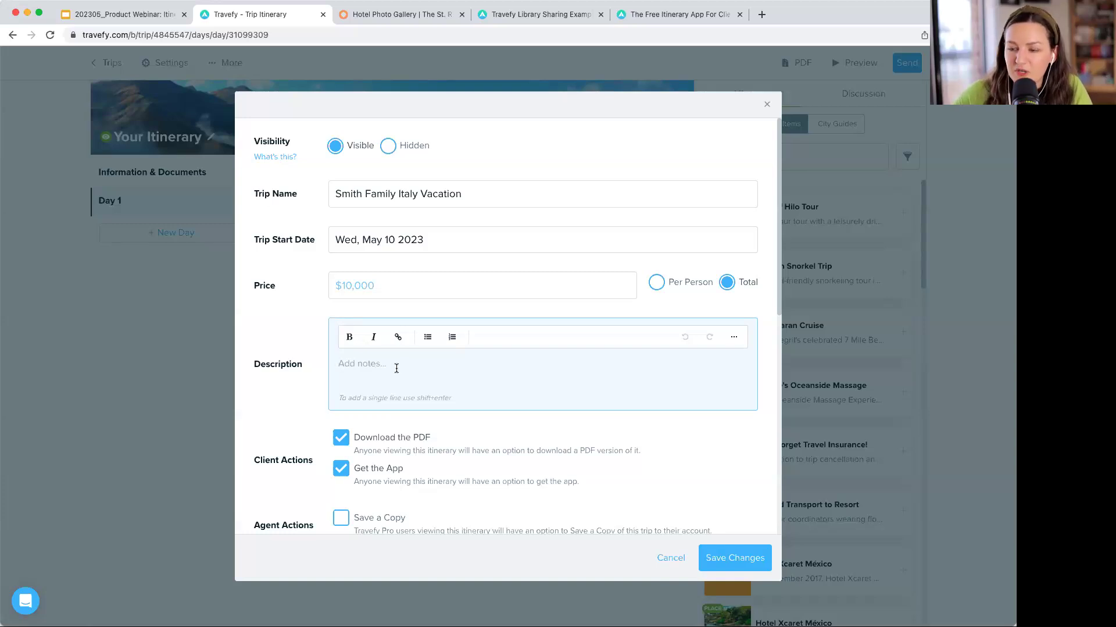
{"action": "left_click", "coordinate": [732, 556]}
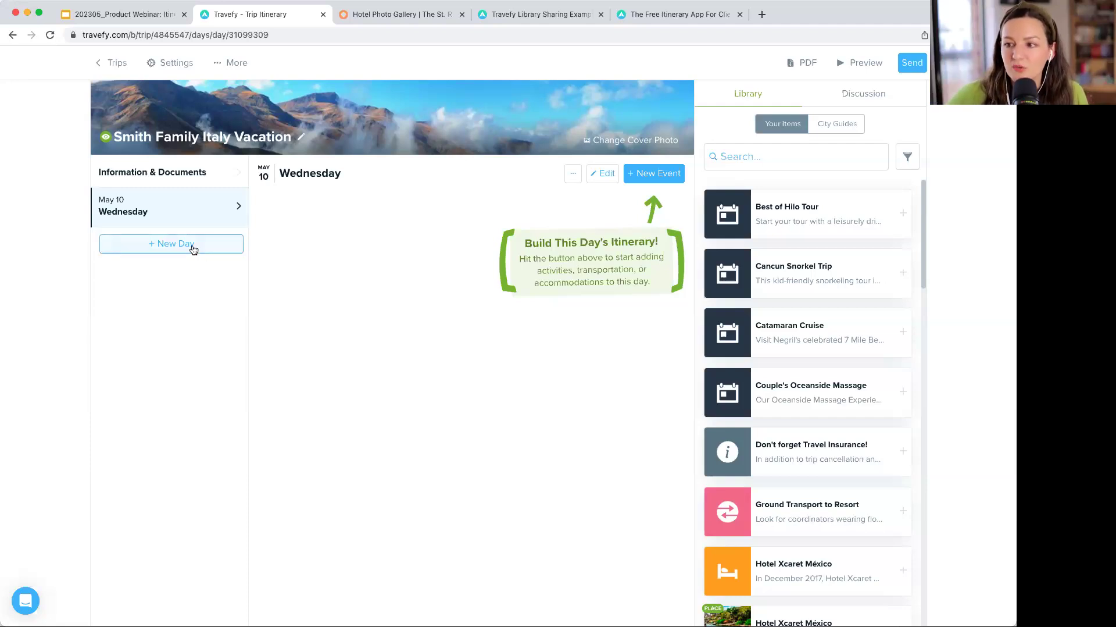
- Add a new day, redate it to Thursday, May 18, then return to May 10
{"action": "left_click", "coordinate": [193, 248]}
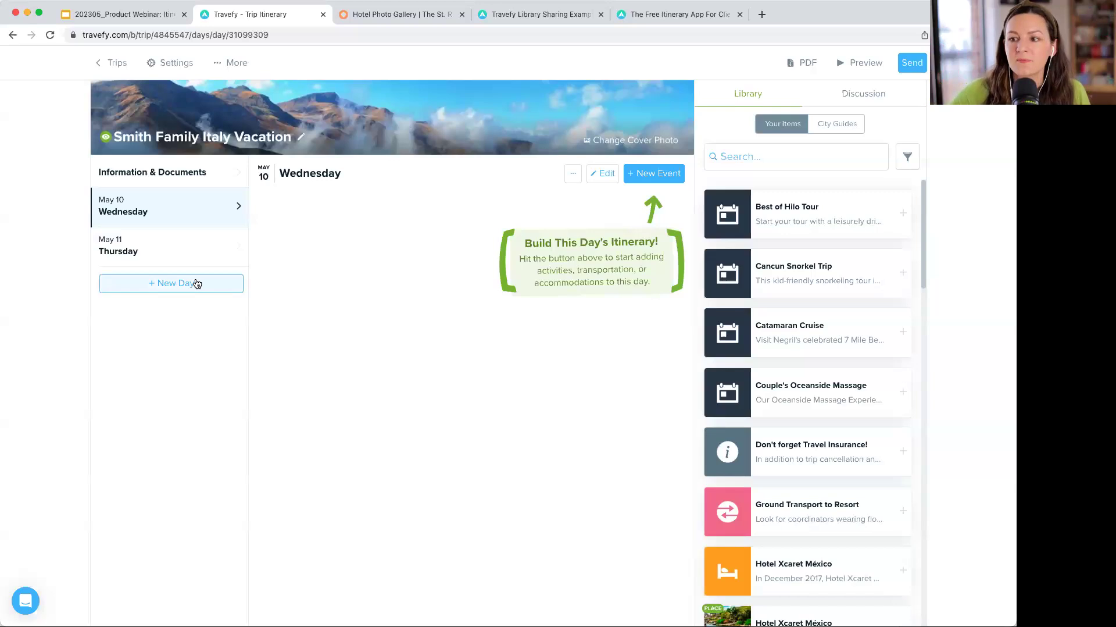
{"action": "left_click", "coordinate": [196, 244]}
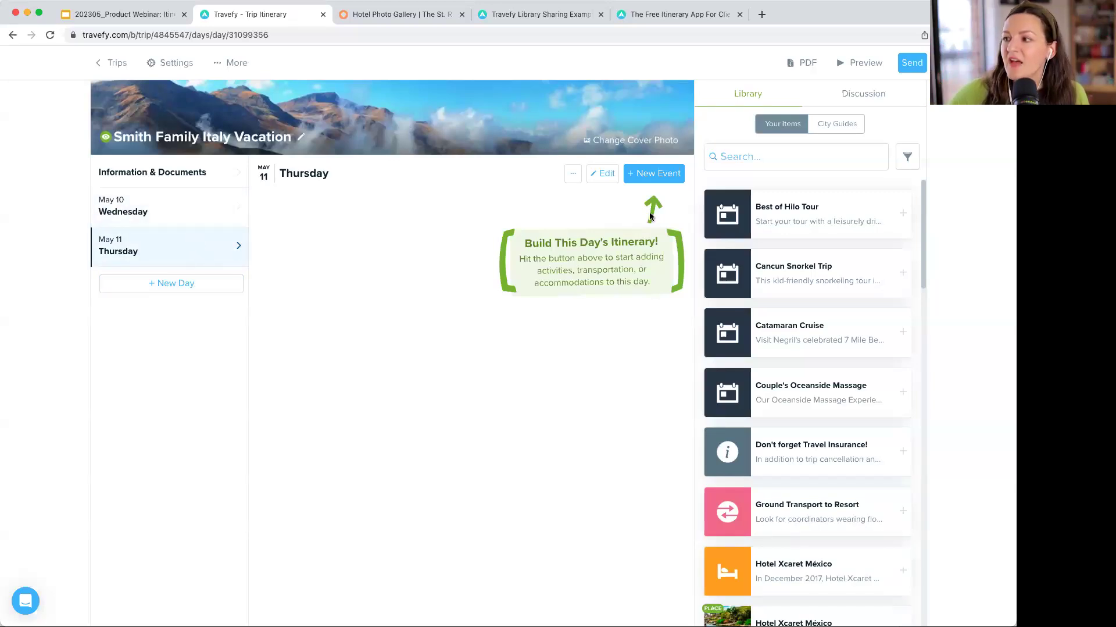
{"action": "left_click", "coordinate": [604, 174]}
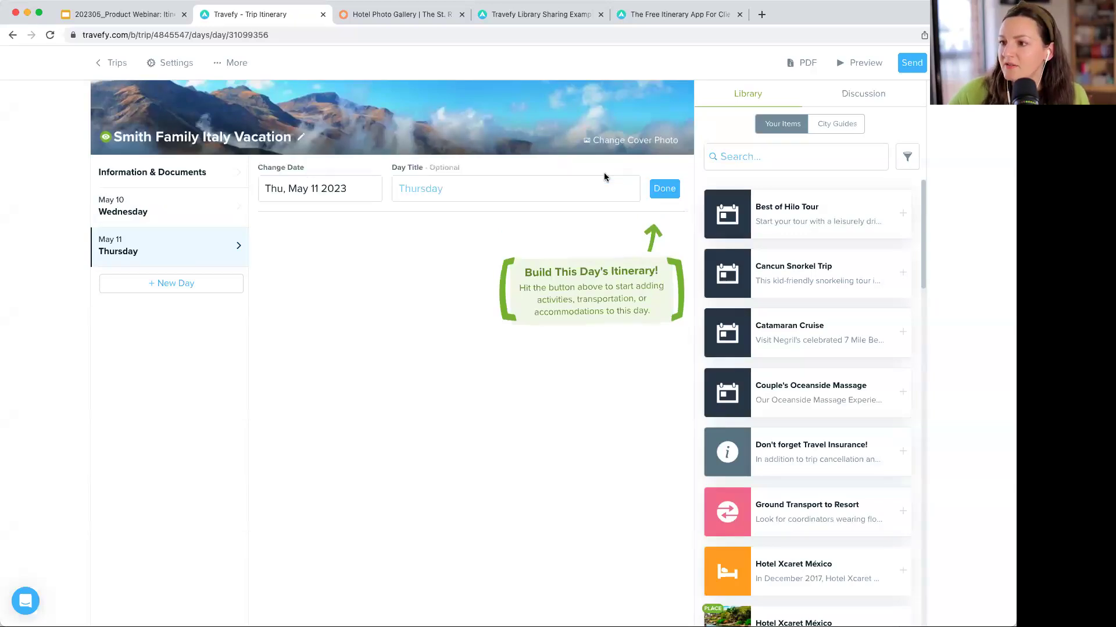
{"action": "left_click", "coordinate": [363, 194]}
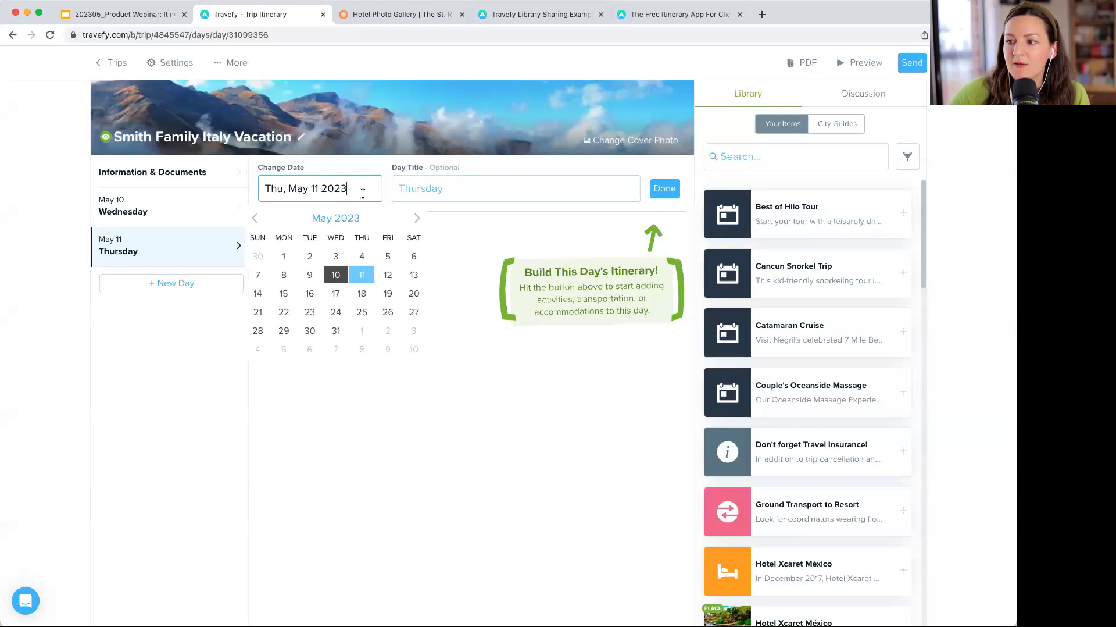
{"action": "left_click", "coordinate": [361, 294]}
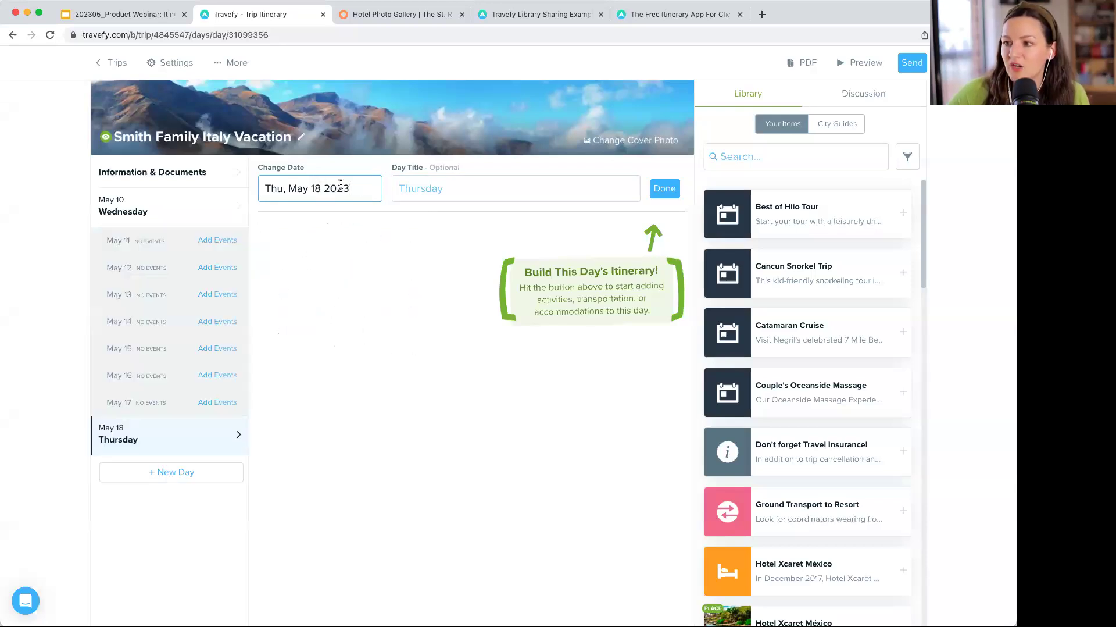
{"action": "left_click", "coordinate": [664, 187]}
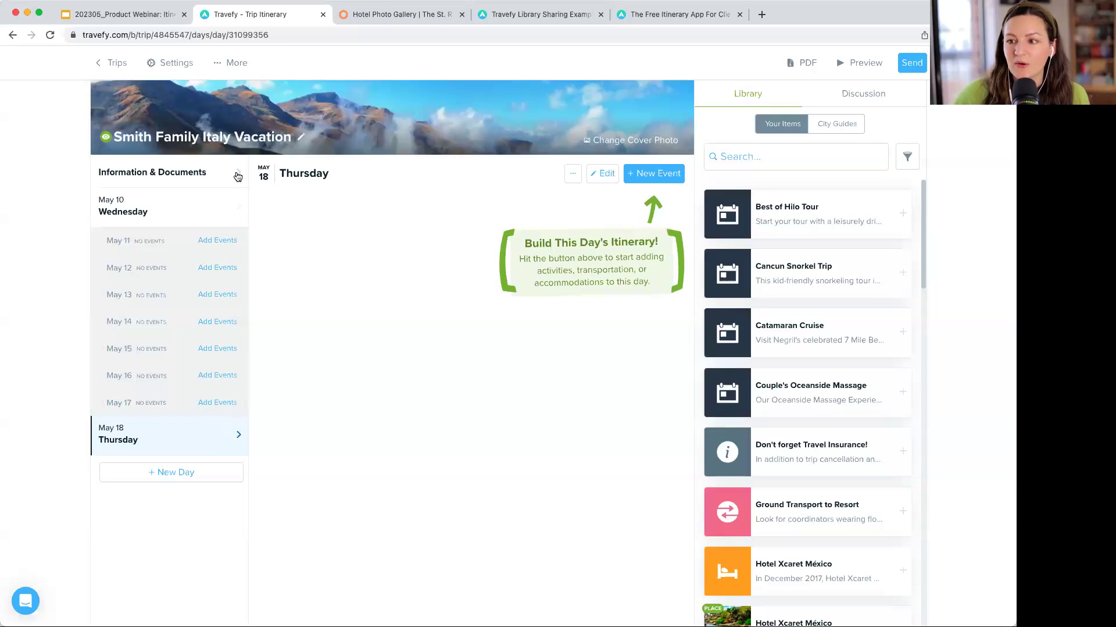
{"action": "left_click", "coordinate": [231, 218]}
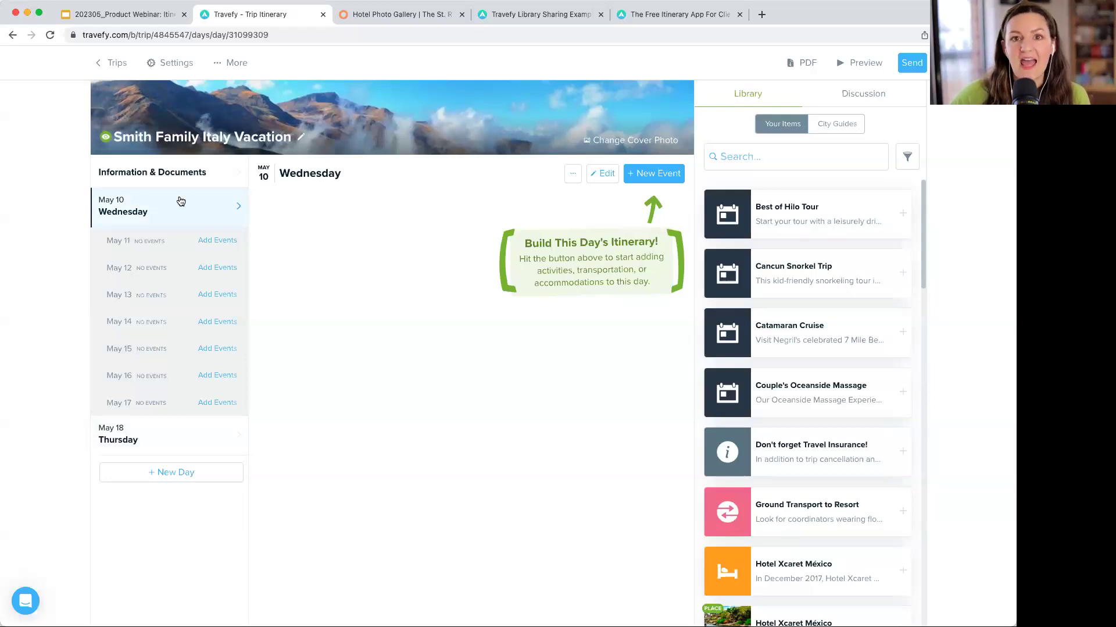
- Add United Airlines flight UA 970, ORD to FCO departing 3:45 PM, to May 10
{"action": "left_click", "coordinate": [671, 177]}
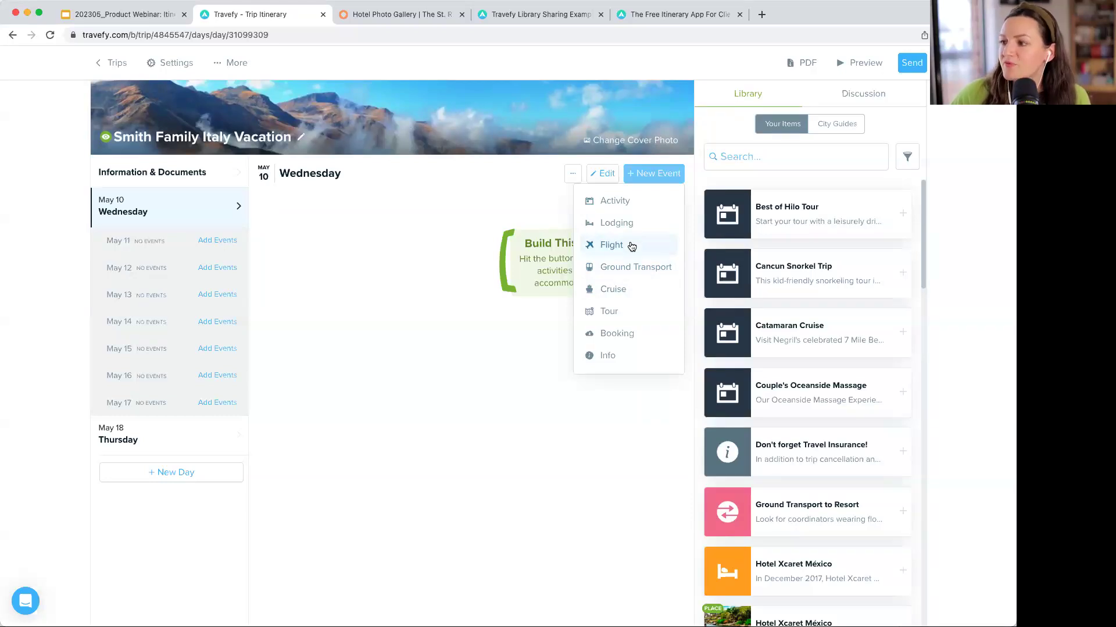
{"action": "left_click", "coordinate": [635, 290]}
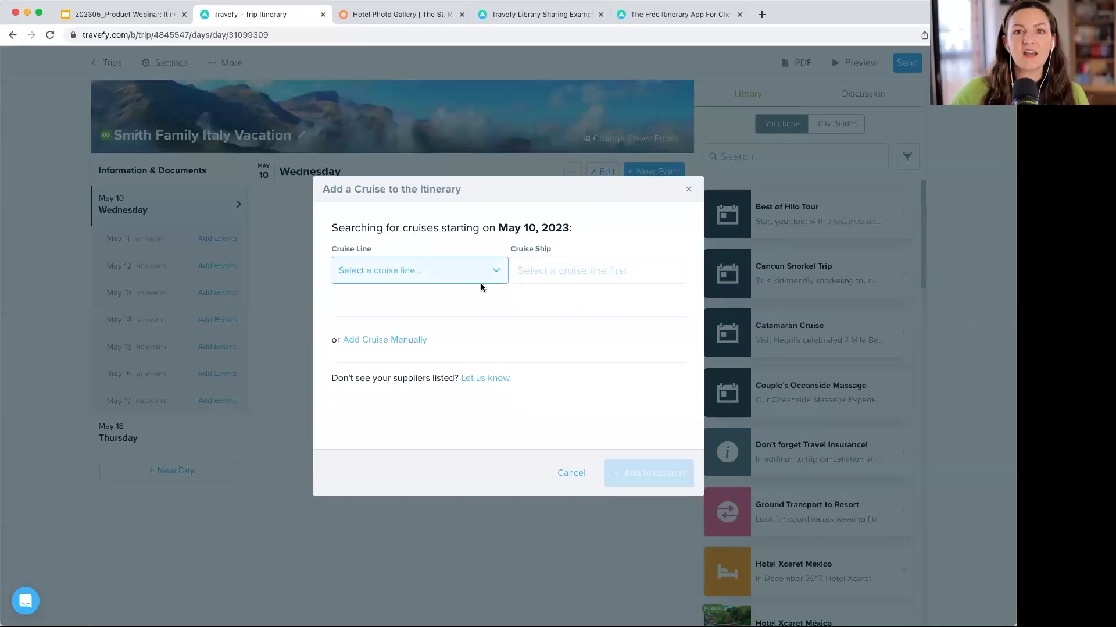
{"action": "left_click", "coordinate": [688, 190]}
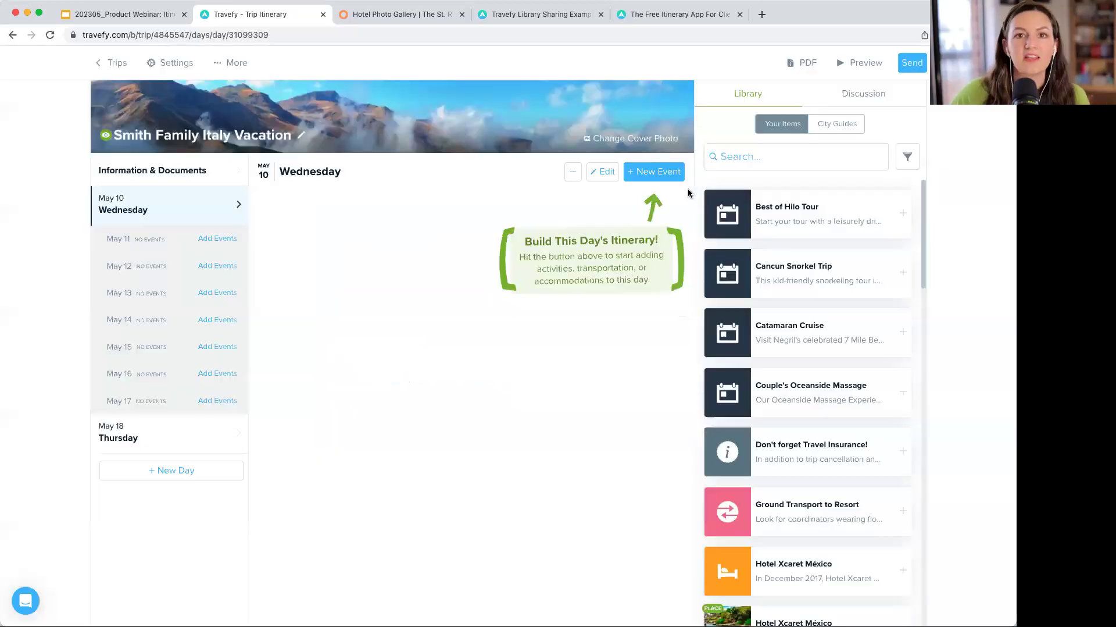
{"action": "left_click", "coordinate": [650, 176]}
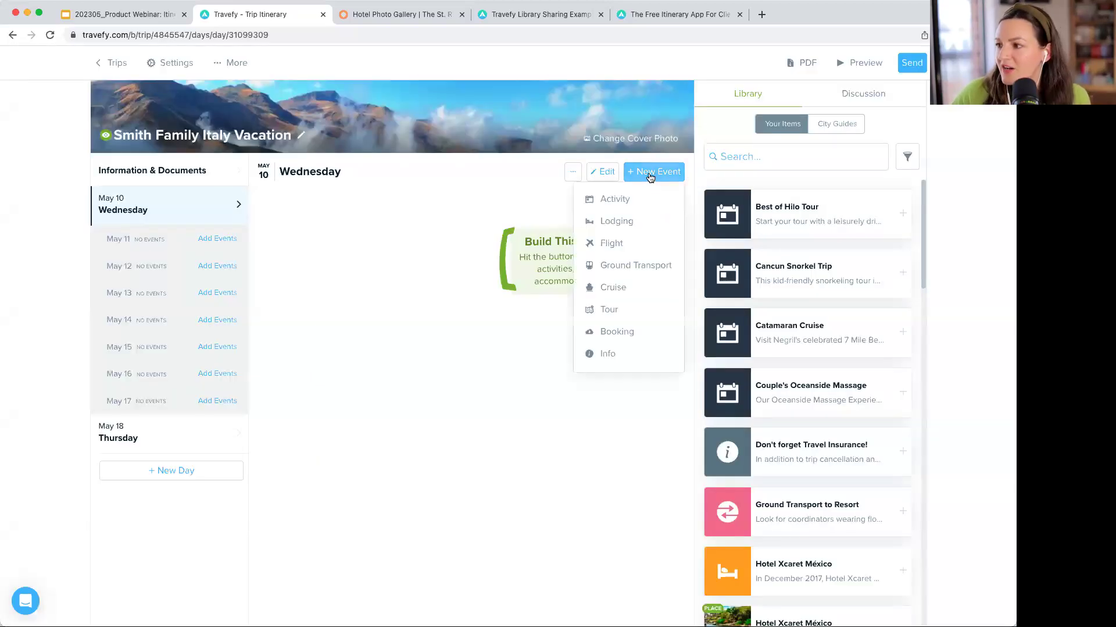
{"action": "left_click", "coordinate": [631, 244]}
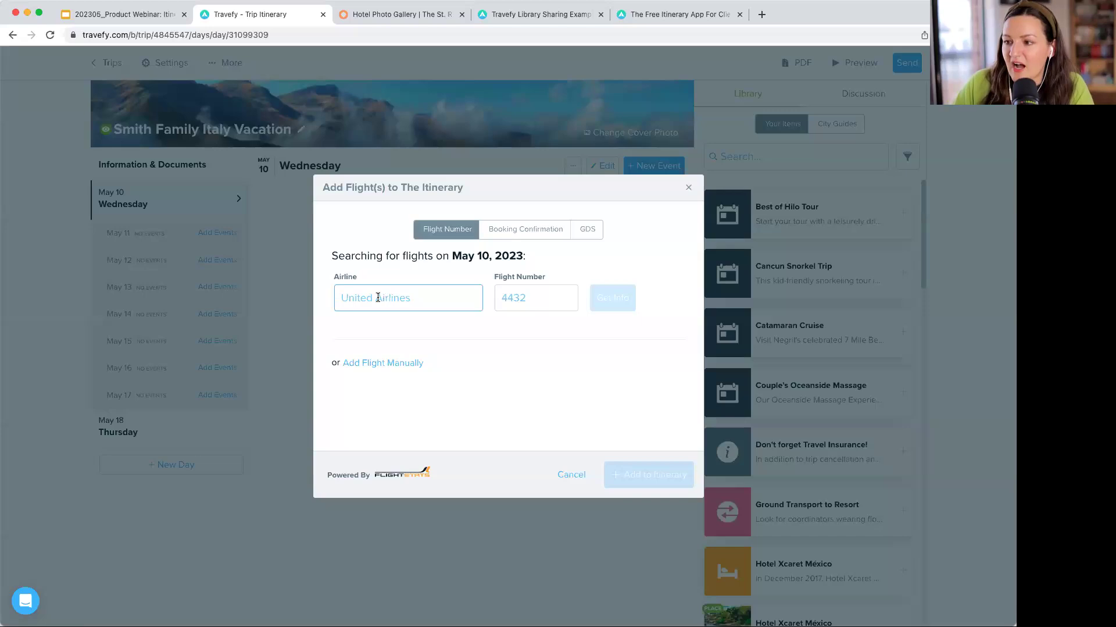
{"action": "type", "text": "uni"}
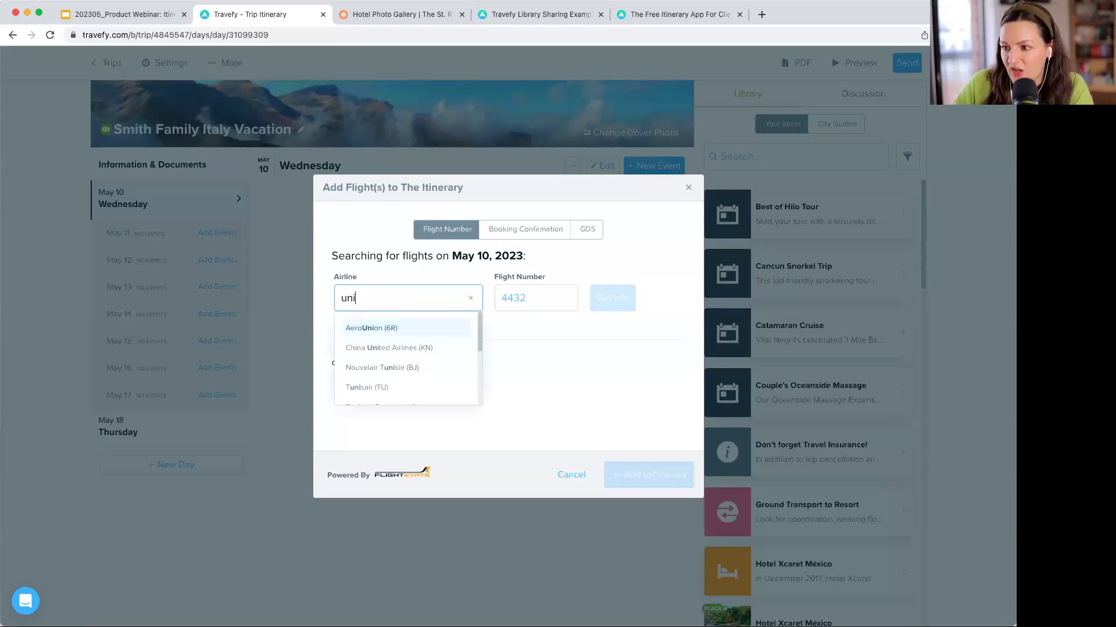
{"action": "type", "text": "ted"}
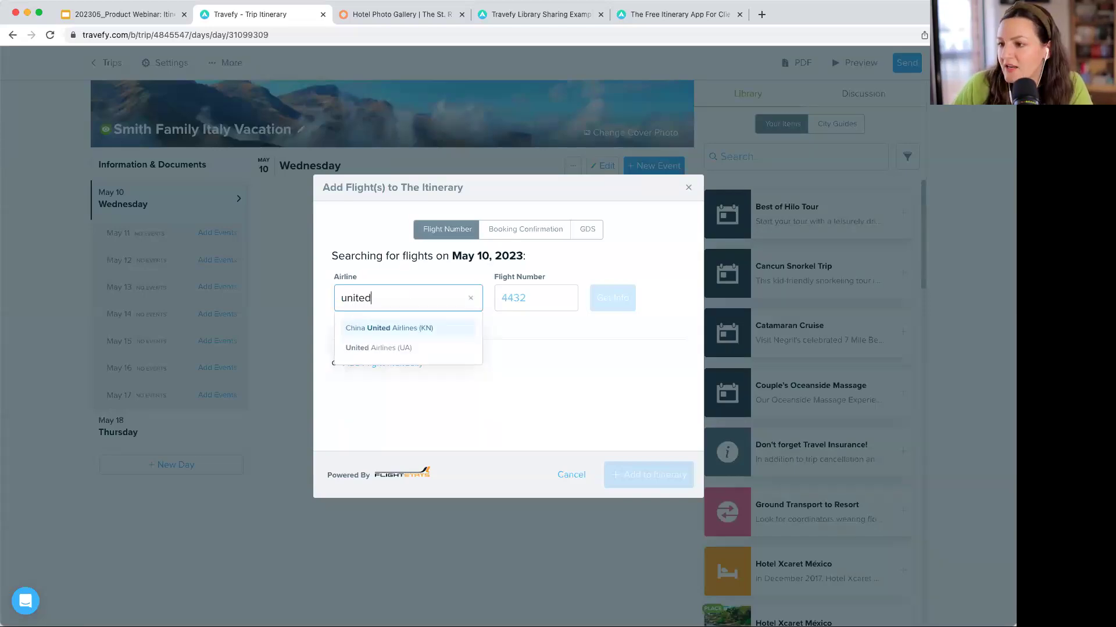
{"action": "key", "text": "Down"}
{"action": "key", "text": "Return"}
{"action": "key", "text": "Tab"}
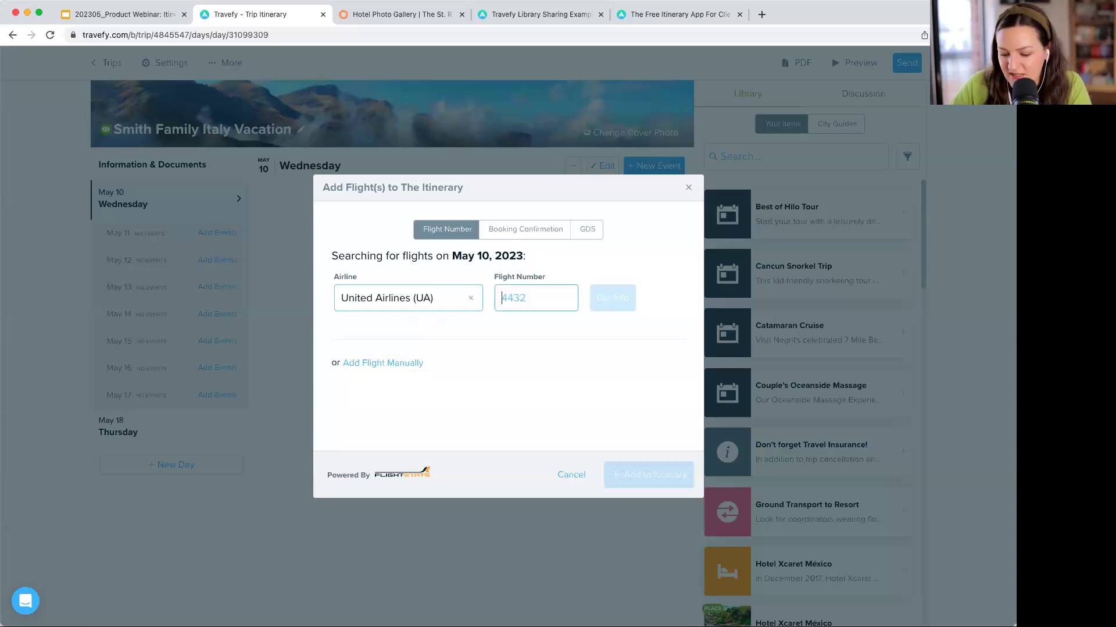
{"action": "type", "text": "970"}
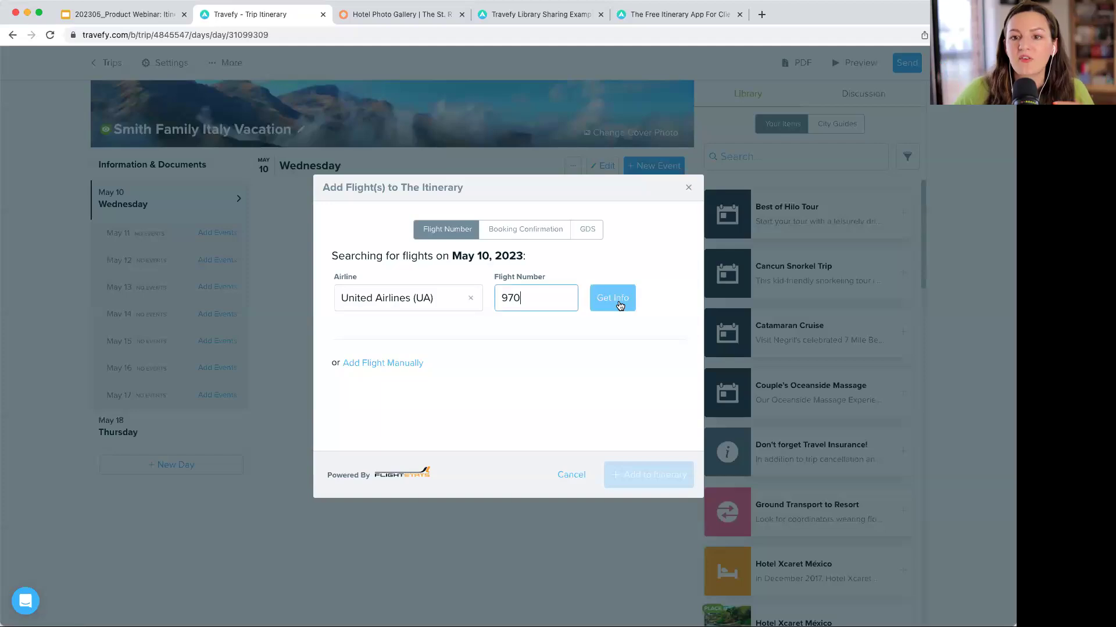
{"action": "left_click", "coordinate": [620, 305]}
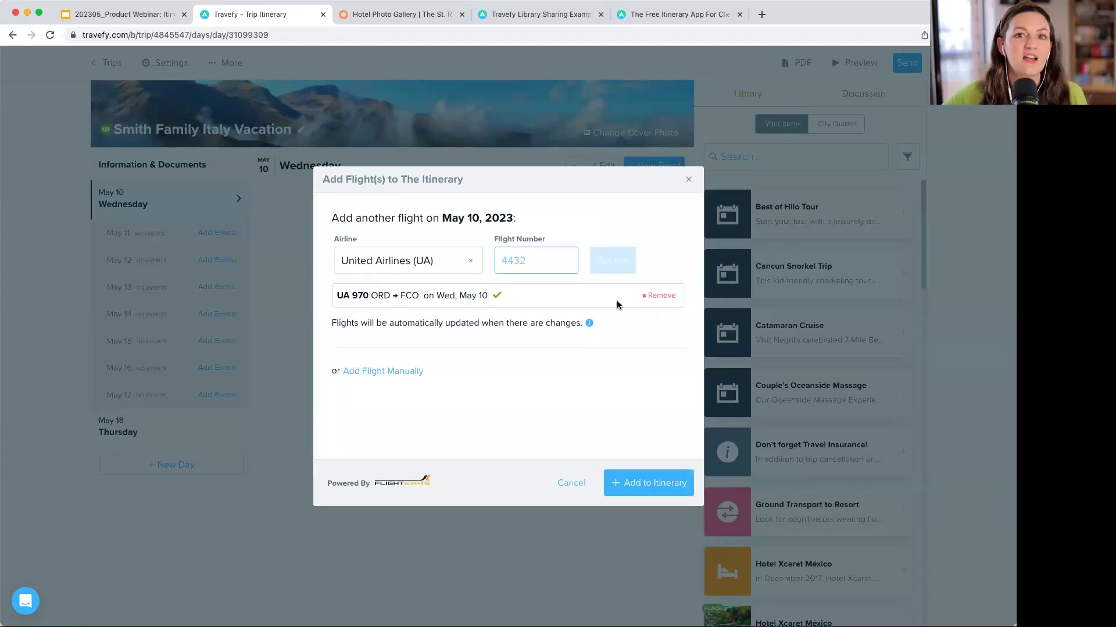
{"action": "left_click", "coordinate": [646, 477]}
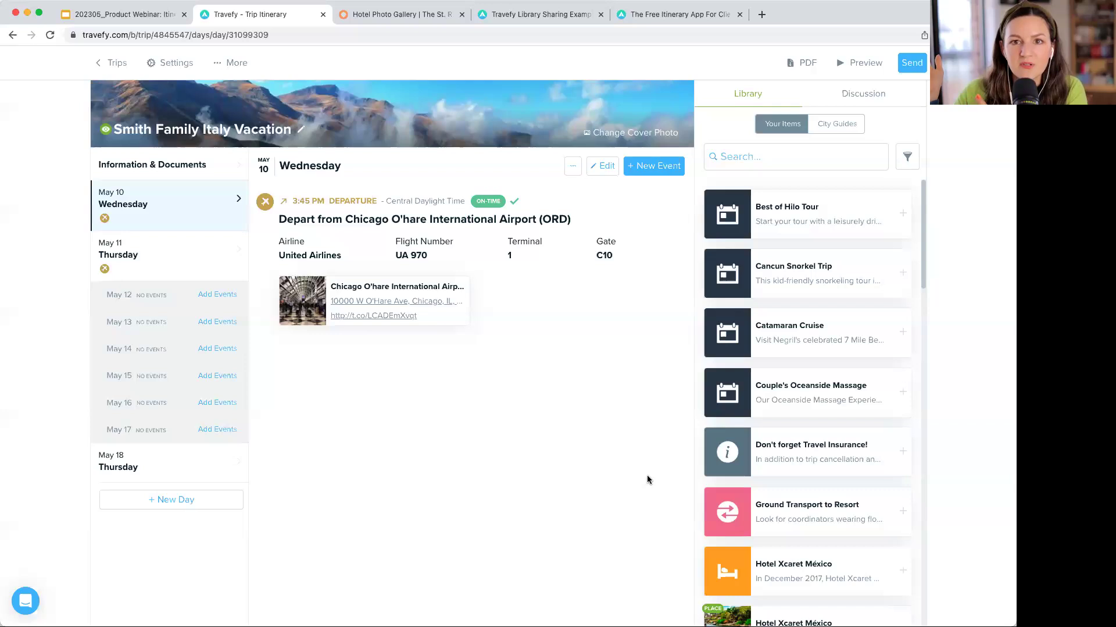
{"action": "left_click", "coordinate": [151, 256]}
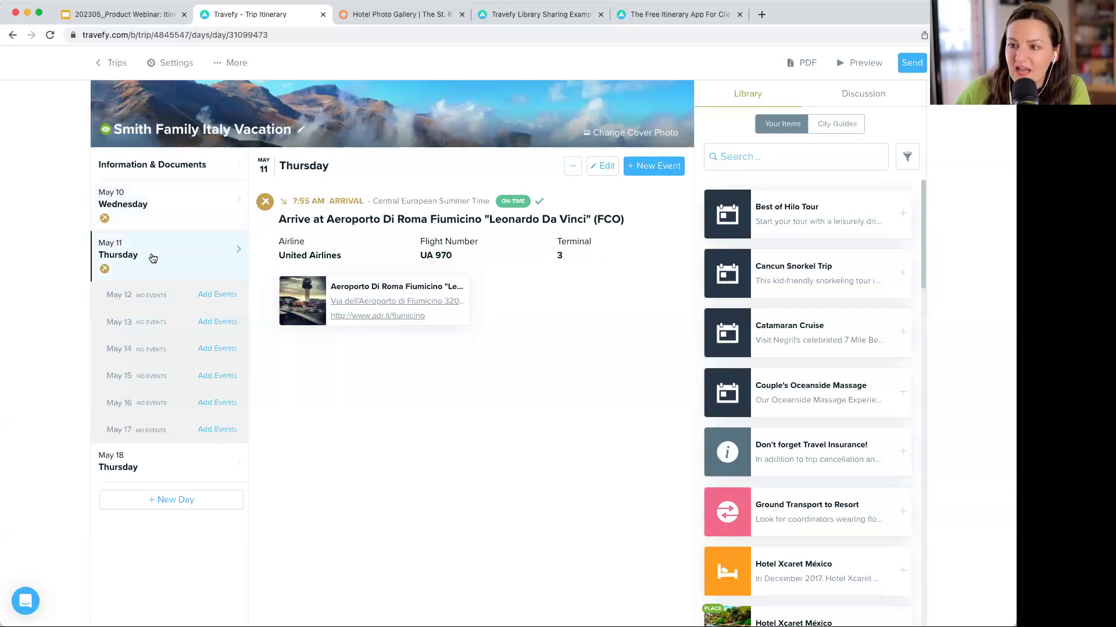
{"action": "scroll", "coordinate": [209, 244], "scroll_direction": "down", "scroll_amount": 1}
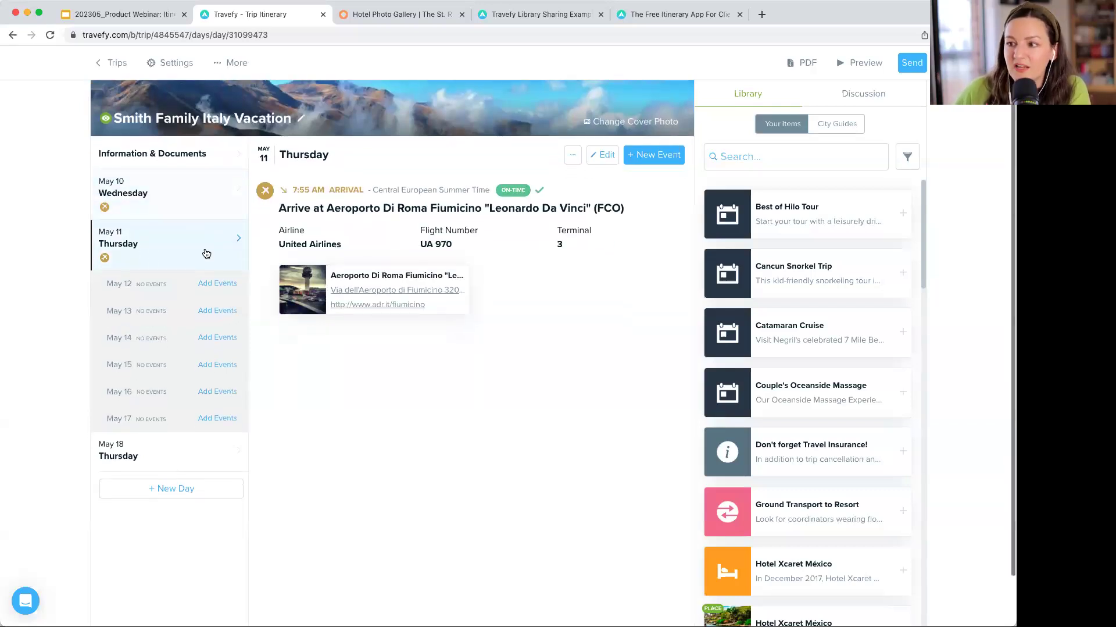
{"action": "left_click", "coordinate": [214, 196]}
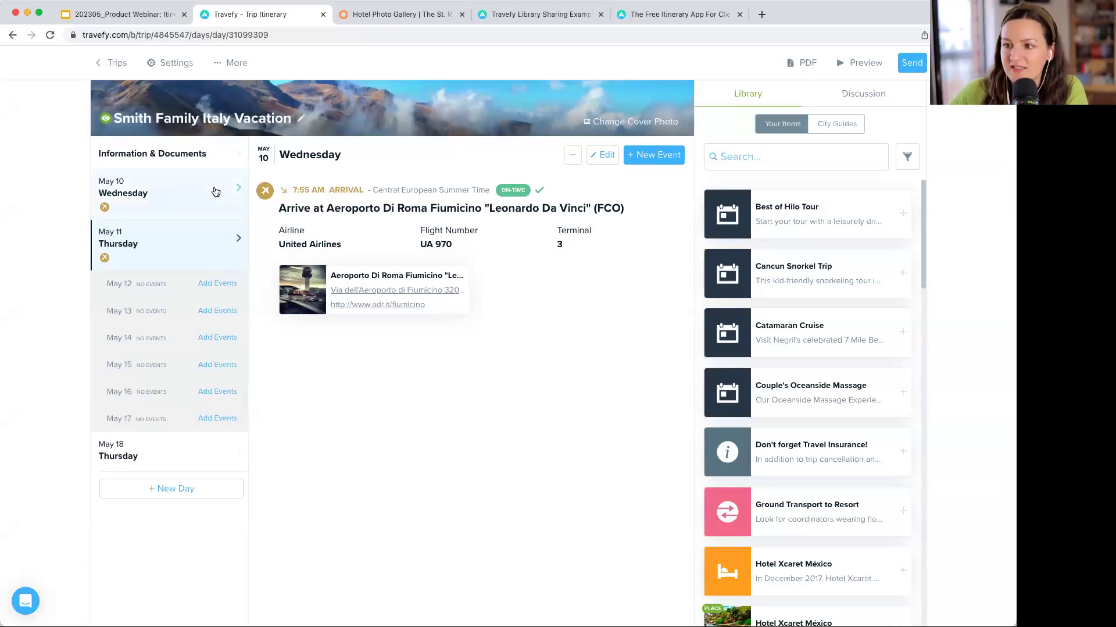
{"action": "scroll", "coordinate": [433, 220], "scroll_direction": "up", "scroll_amount": 1}
{"action": "scroll", "coordinate": [498, 218], "scroll_direction": "down", "scroll_amount": 1}
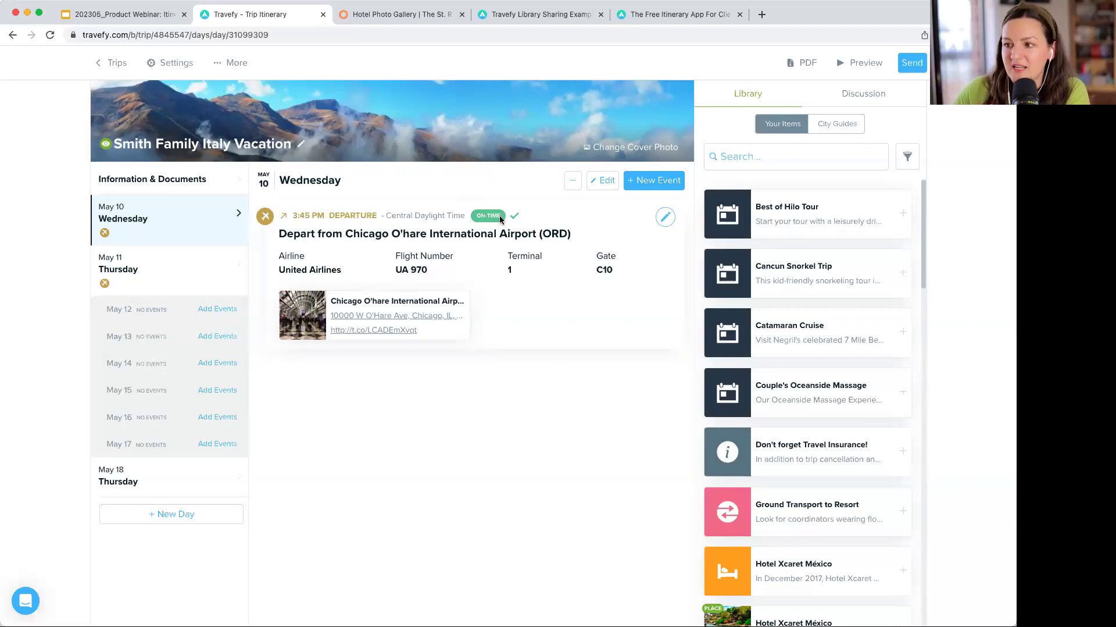
{"action": "mouse_move", "coordinate": [513, 219]}
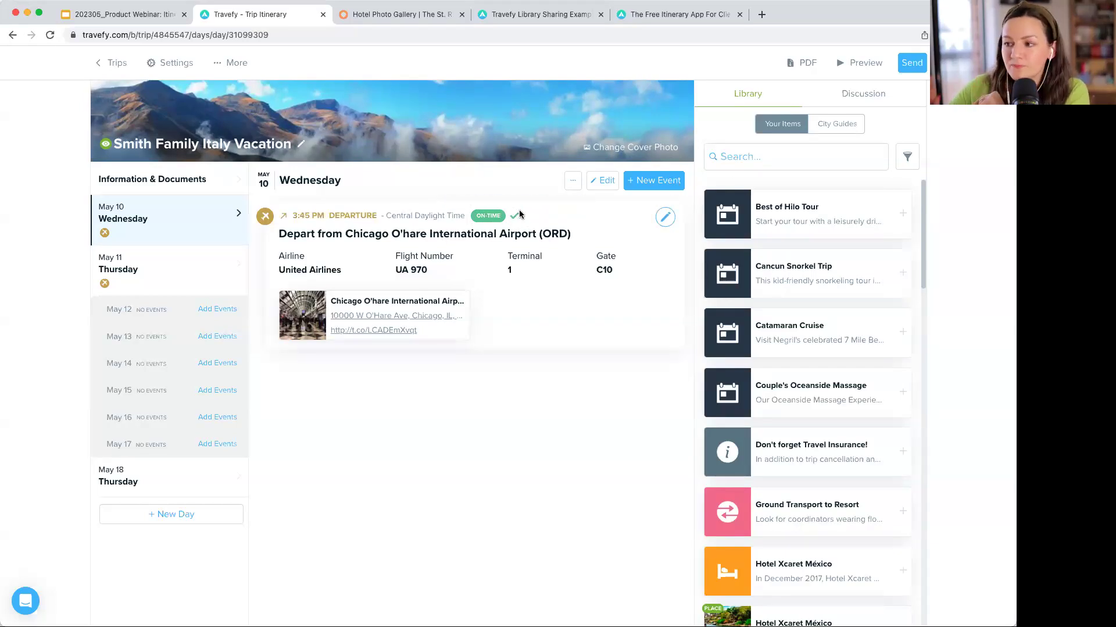
{"action": "left_click", "coordinate": [198, 281]}
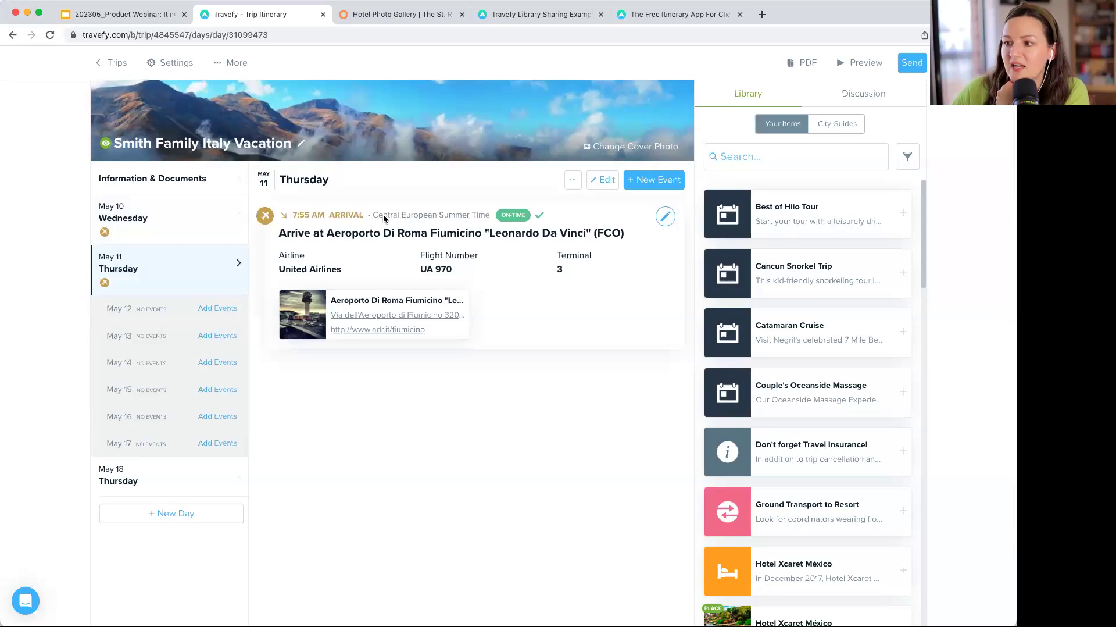
{"action": "left_click", "coordinate": [169, 227]}
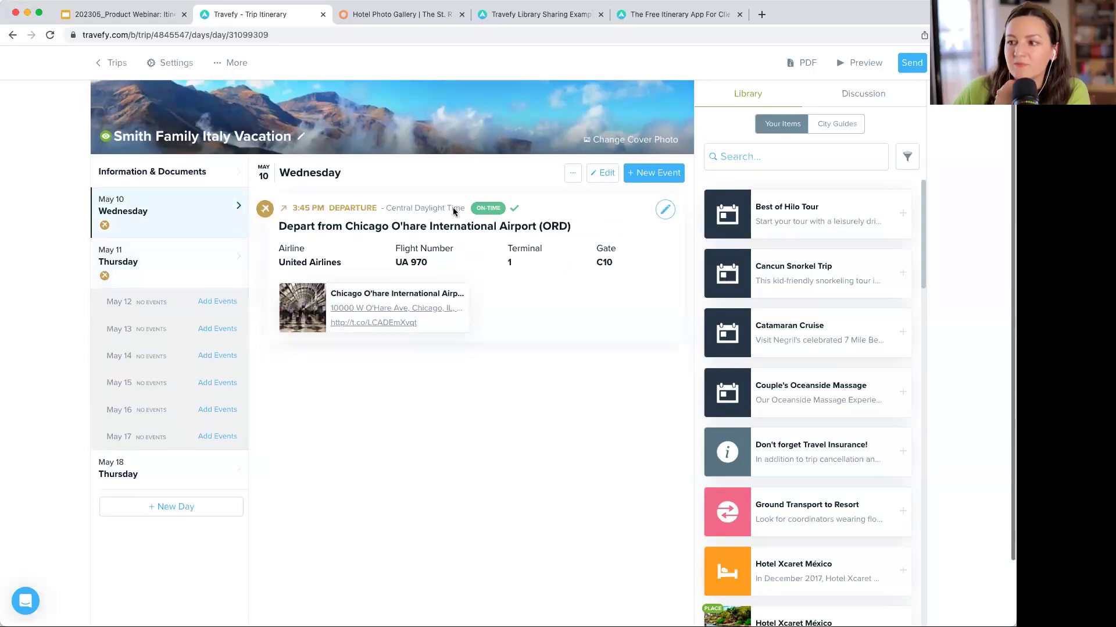
{"action": "scroll", "coordinate": [454, 211], "scroll_direction": "up", "scroll_amount": 1}
{"action": "left_click", "coordinate": [187, 277]}
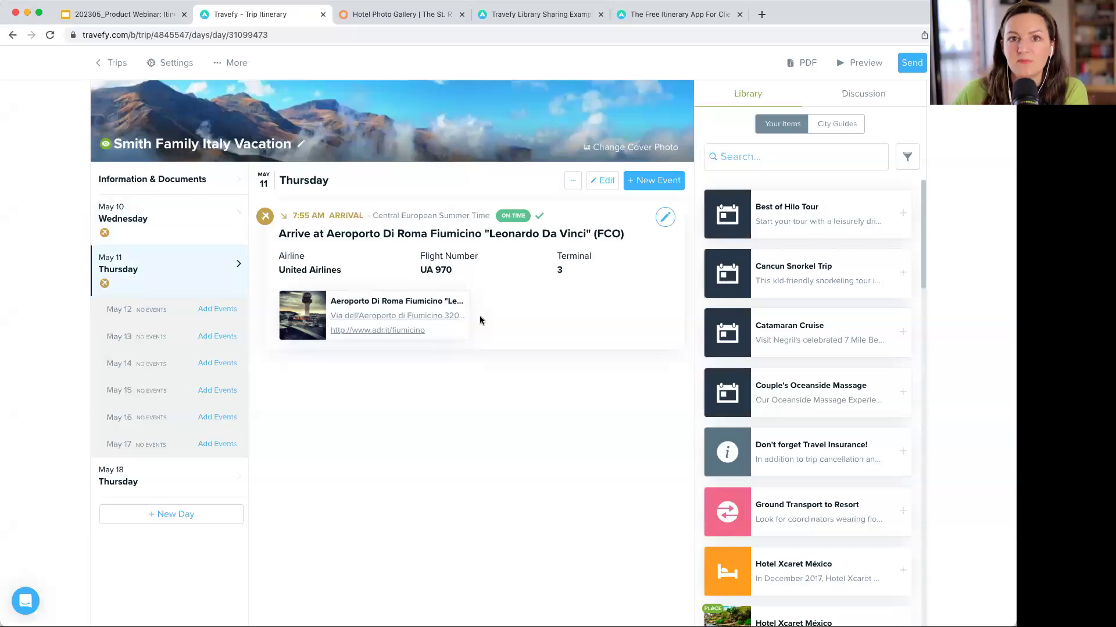
{"action": "mouse_move", "coordinate": [436, 319]}
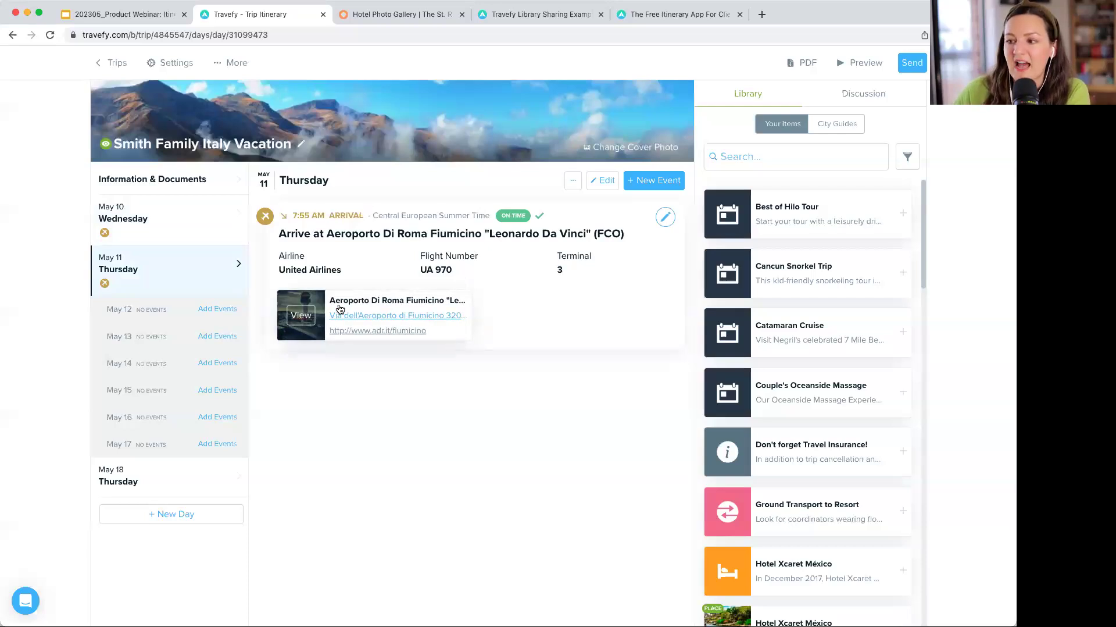
{"action": "left_click", "coordinate": [206, 232]}
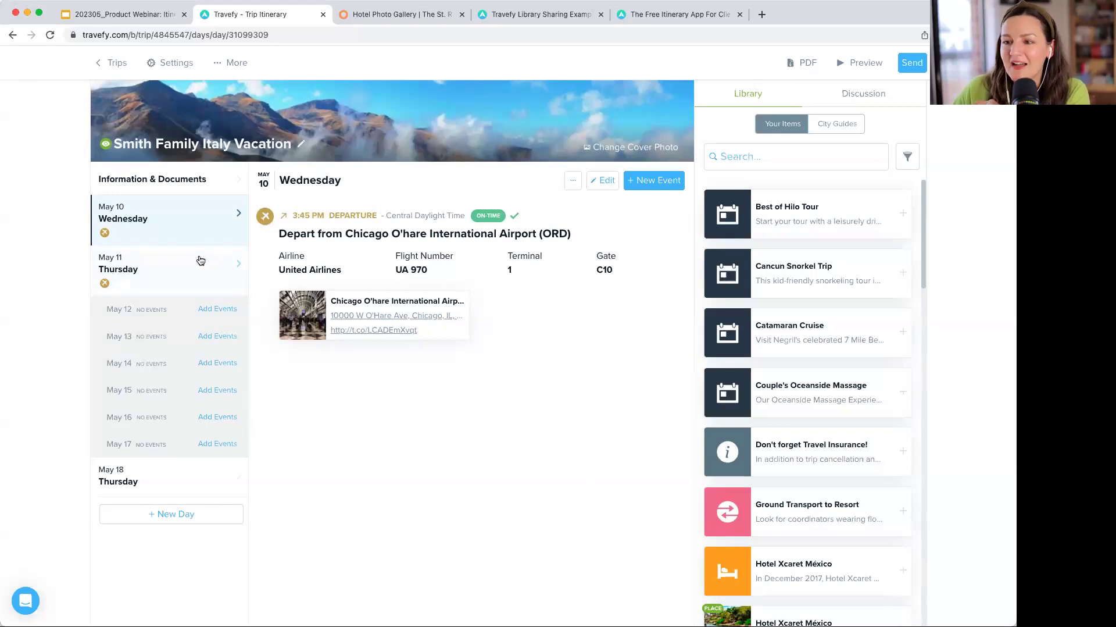
{"action": "mouse_move", "coordinate": [620, 218]}
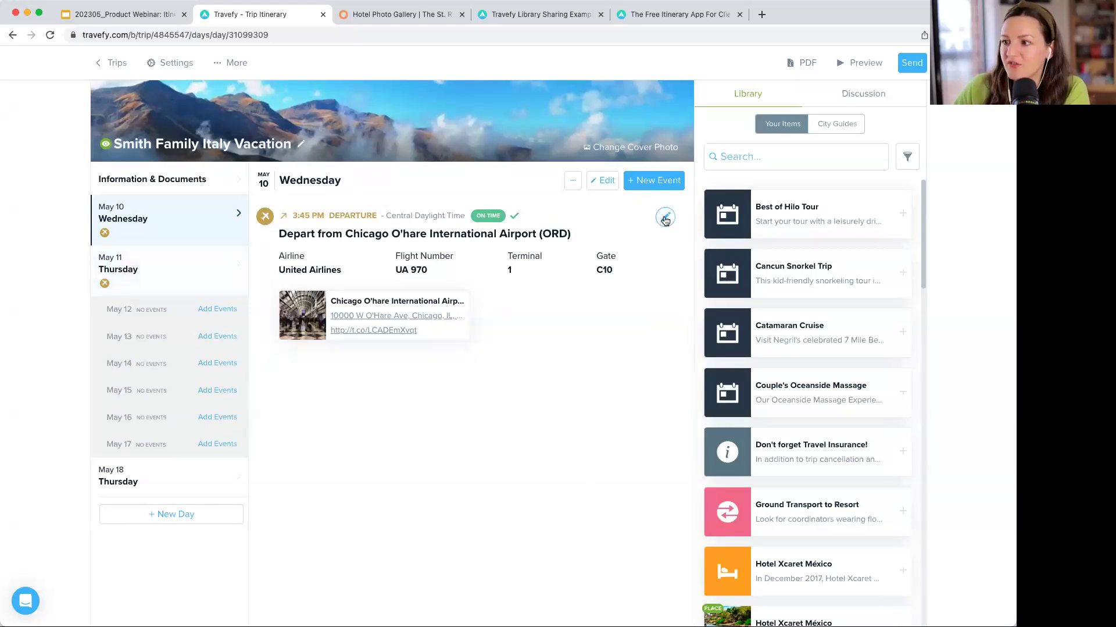
- Enter seat 4A in the O'Hare departure flight's ticket details and save the flight
{"action": "left_click", "coordinate": [666, 218]}
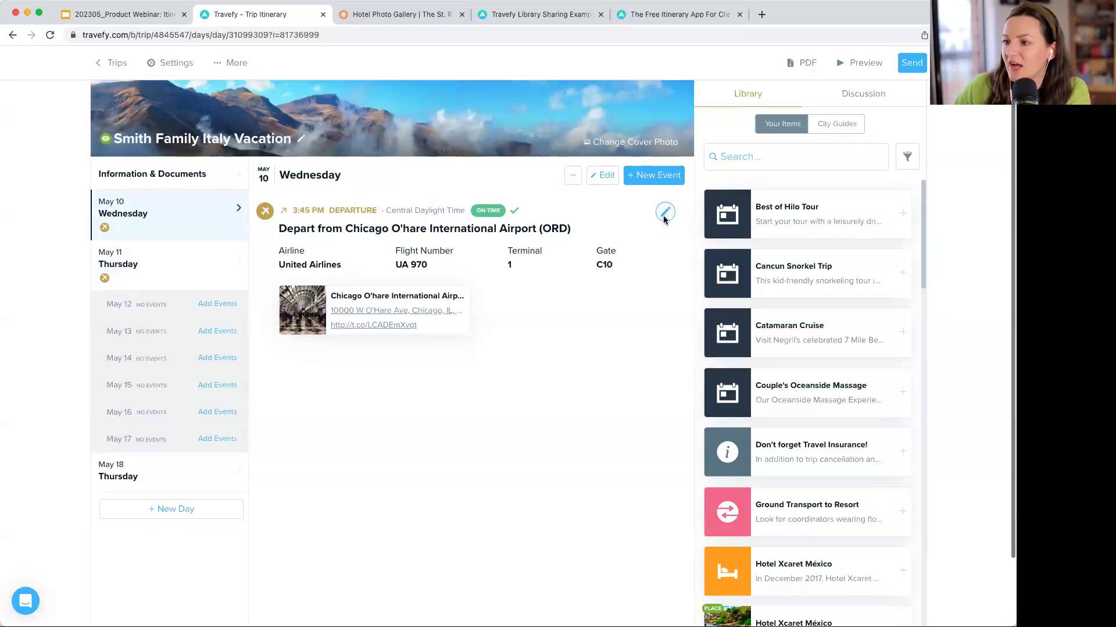
{"action": "scroll", "coordinate": [395, 293], "scroll_direction": "down", "scroll_amount": 2}
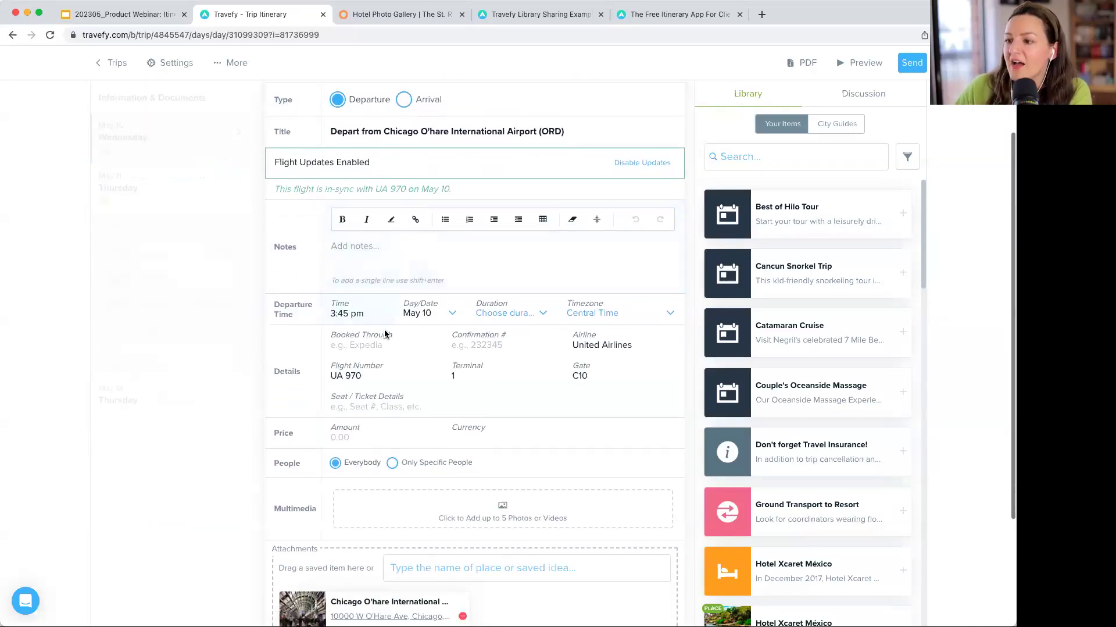
{"action": "scroll", "coordinate": [389, 359], "scroll_direction": "down", "scroll_amount": 2}
{"action": "left_click", "coordinate": [389, 354]}
{"action": "type", "text": "4A"}
{"action": "scroll", "coordinate": [454, 340], "scroll_direction": "up", "scroll_amount": 2}
{"action": "scroll", "coordinate": [453, 340], "scroll_direction": "down", "scroll_amount": 2}
{"action": "scroll", "coordinate": [454, 343], "scroll_direction": "down", "scroll_amount": 1}
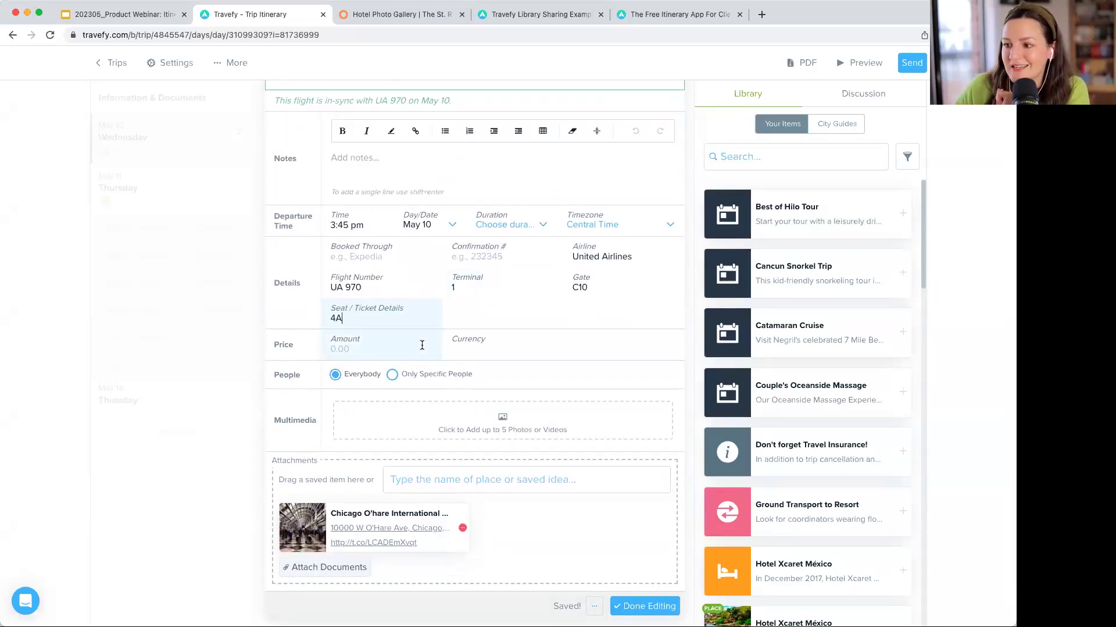
{"action": "scroll", "coordinate": [422, 345], "scroll_direction": "up", "scroll_amount": 5}
{"action": "left_click", "coordinate": [418, 340]}
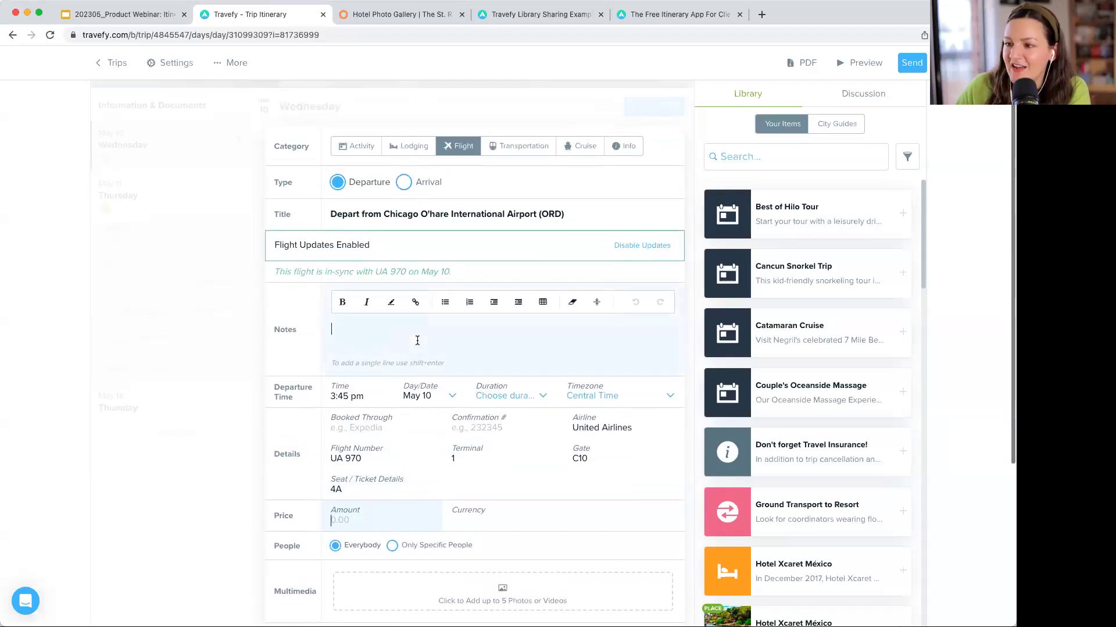
{"action": "scroll", "coordinate": [418, 340], "scroll_direction": "down", "scroll_amount": 5}
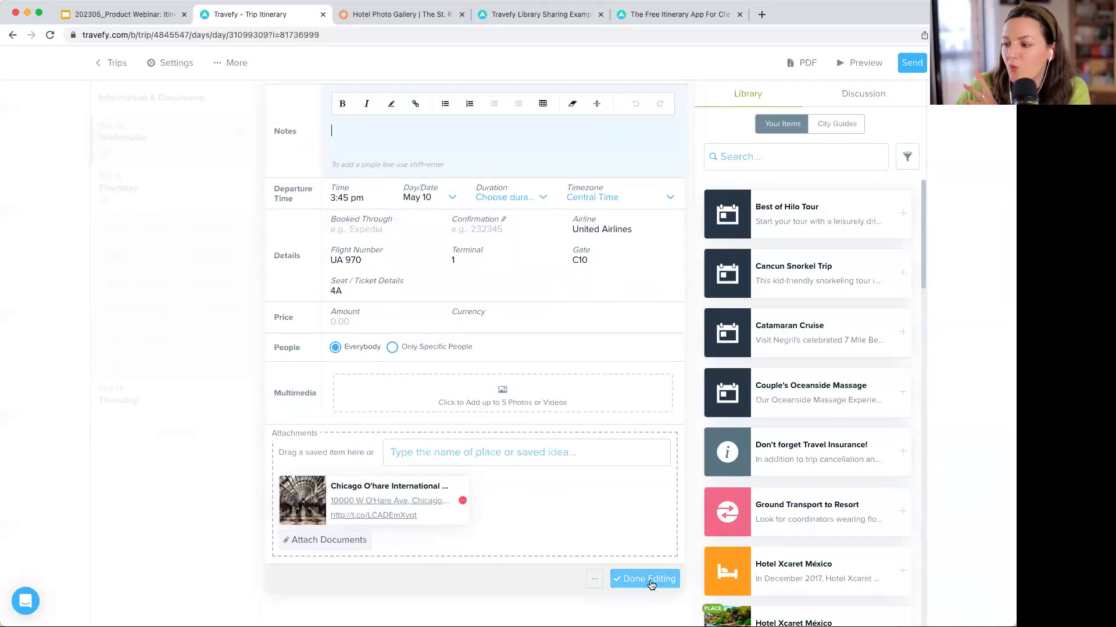
{"action": "left_click", "coordinate": [643, 582]}
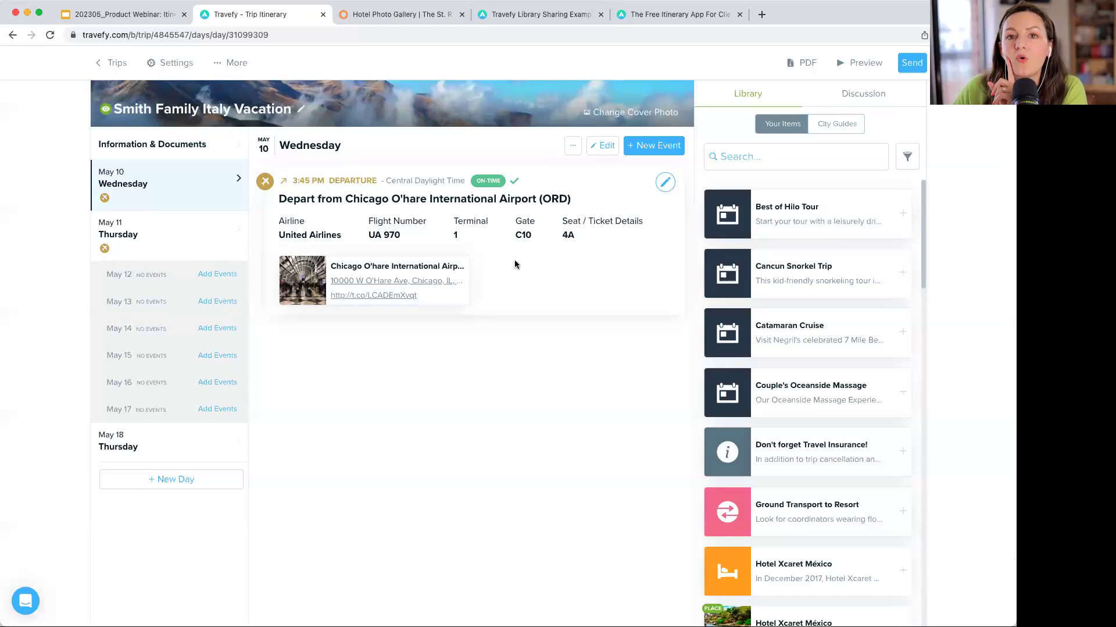
{"action": "scroll", "coordinate": [515, 260], "scroll_direction": "down", "scroll_amount": 1}
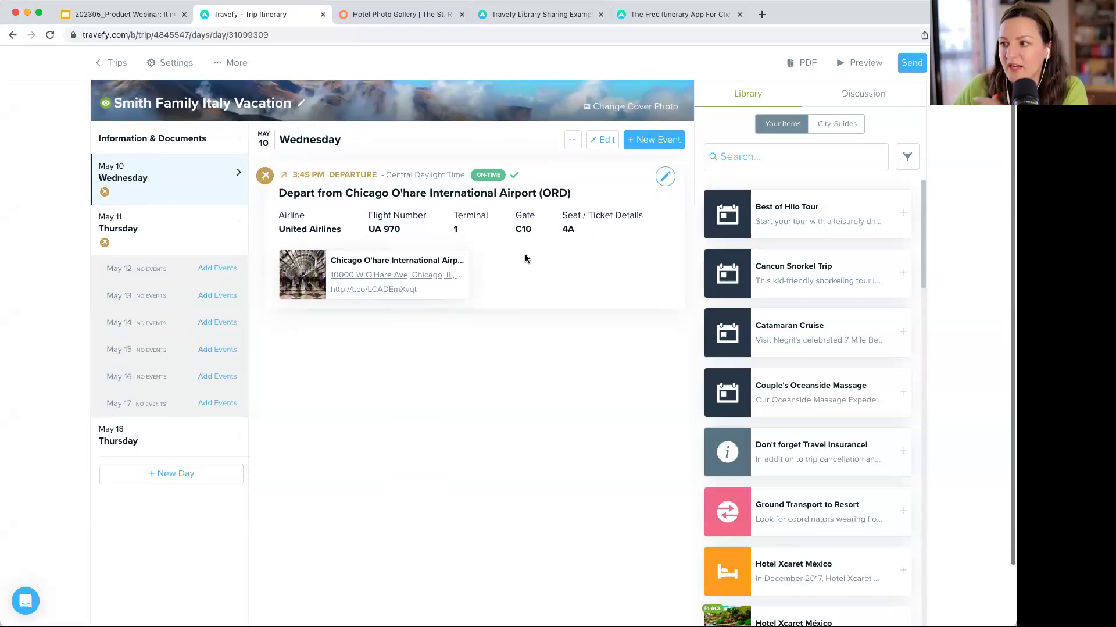
{"action": "left_click", "coordinate": [662, 139]}
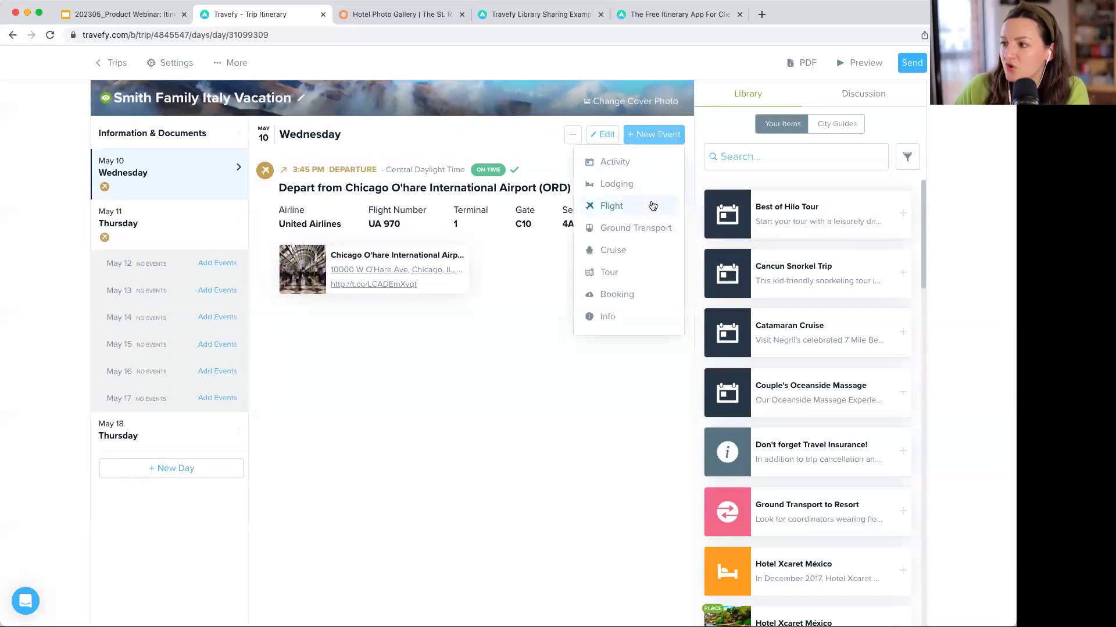
{"action": "left_click", "coordinate": [652, 202]}
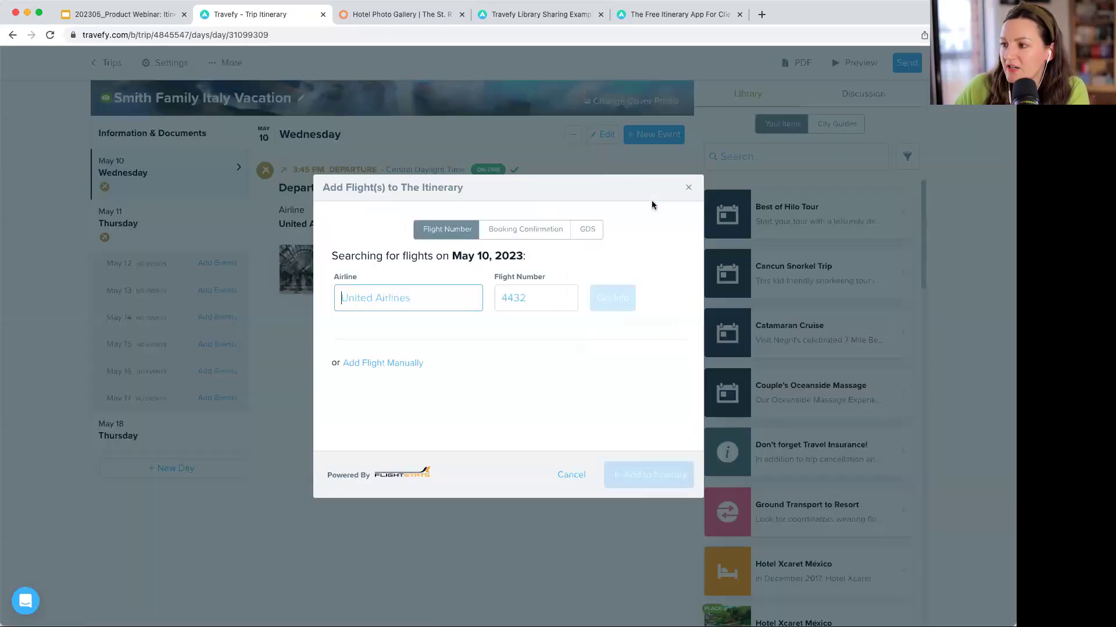
{"action": "left_click", "coordinate": [593, 236]}
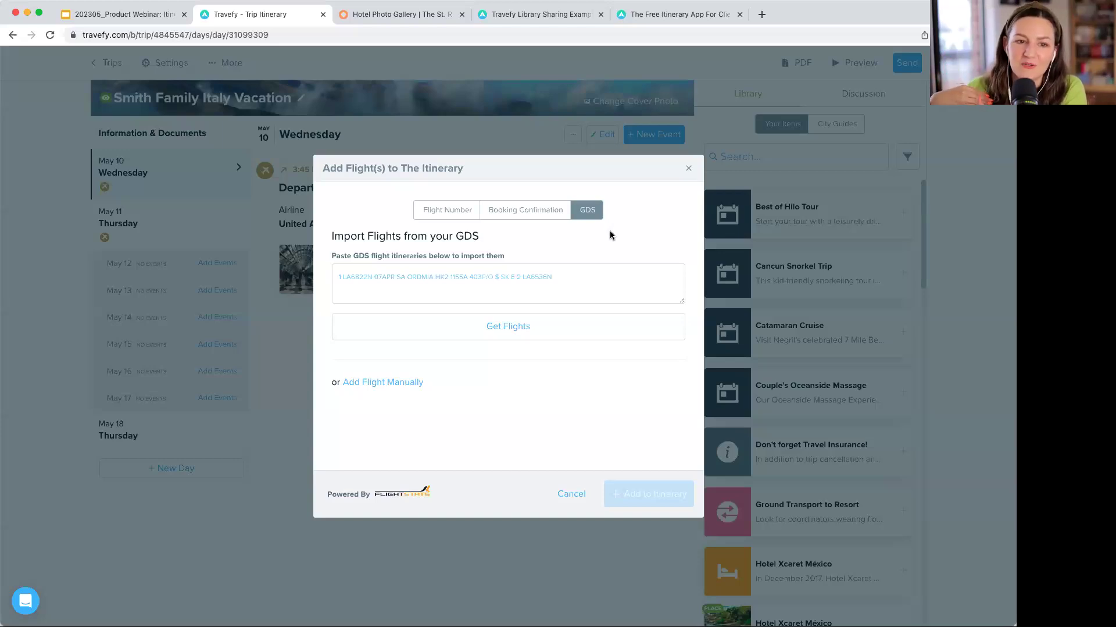
{"action": "left_click", "coordinate": [445, 211]}
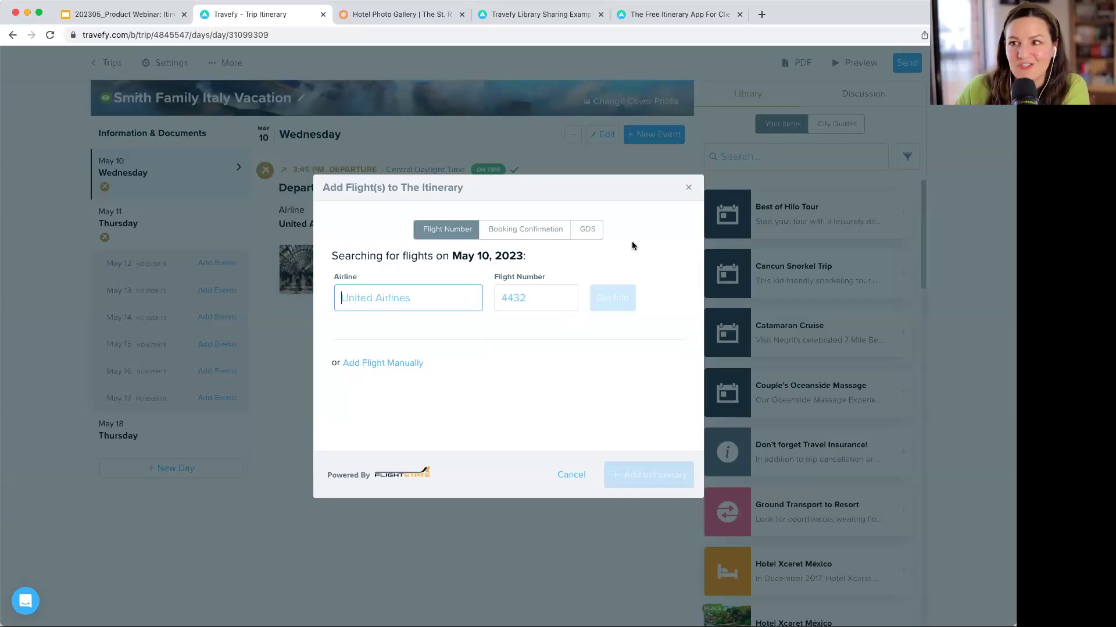
{"action": "left_click", "coordinate": [689, 186]}
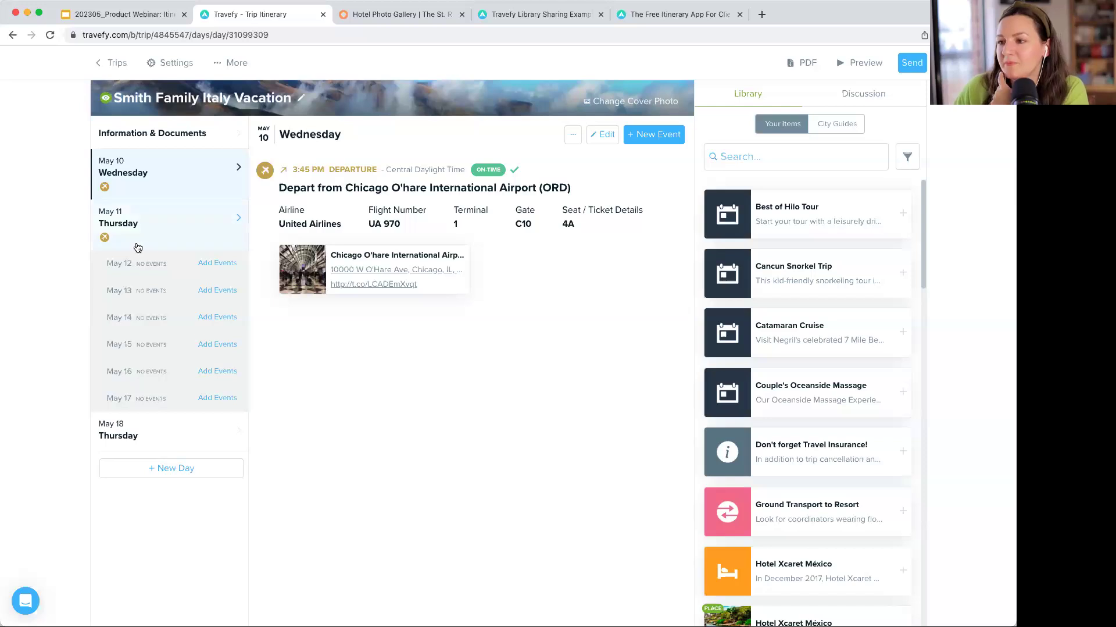
{"action": "scroll", "coordinate": [177, 229], "scroll_direction": "up", "scroll_amount": 1}
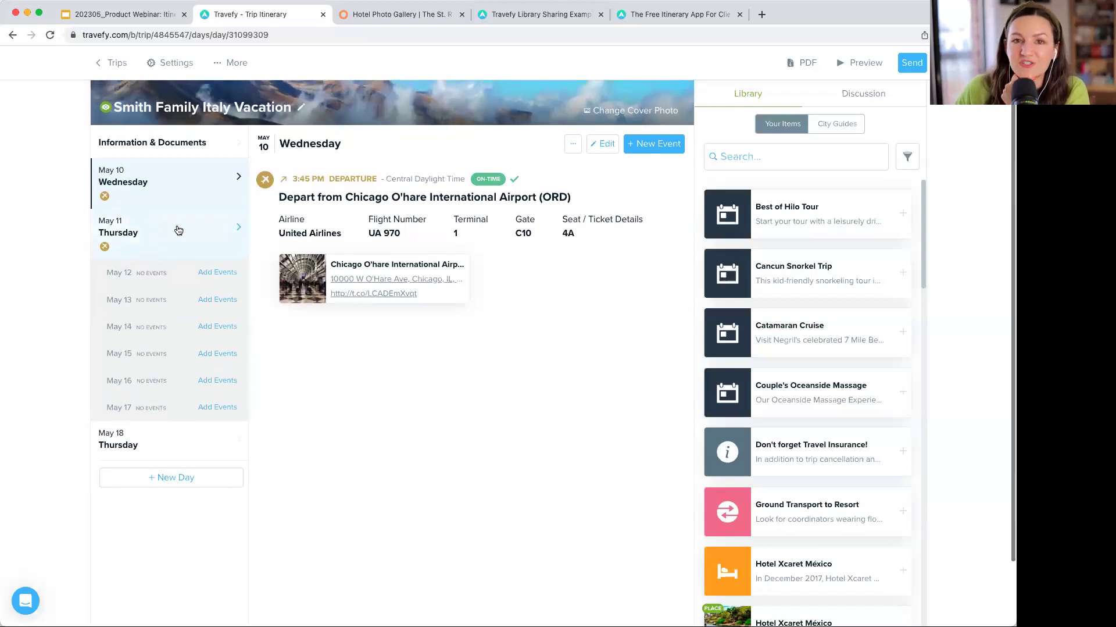
- Open Thursday May 11 with the UA 970 Rome Fiumicino arrival and list event types
{"action": "left_click", "coordinate": [178, 230]}
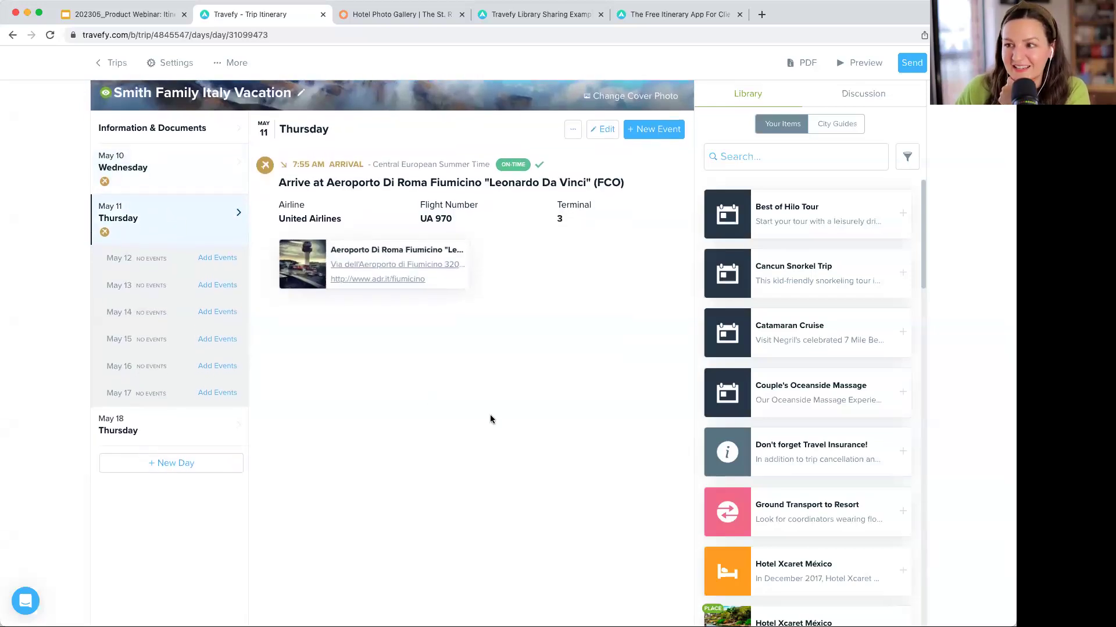
{"action": "scroll", "coordinate": [492, 419], "scroll_direction": "up", "scroll_amount": 1}
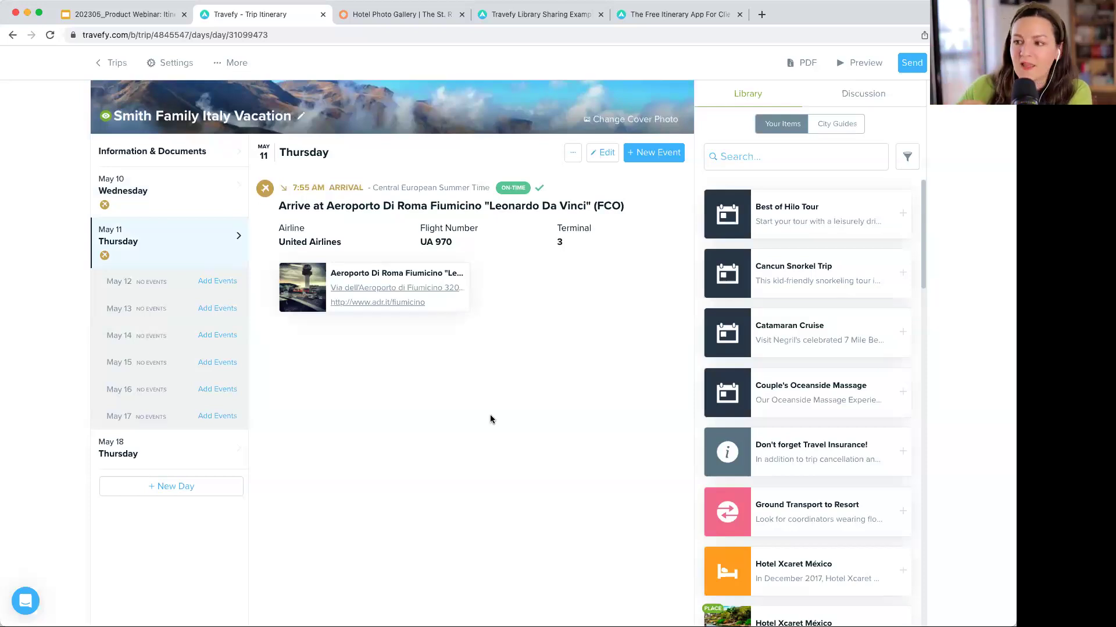
{"action": "scroll", "coordinate": [210, 240], "scroll_direction": "down", "scroll_amount": 1}
{"action": "mouse_move", "coordinate": [553, 337]}
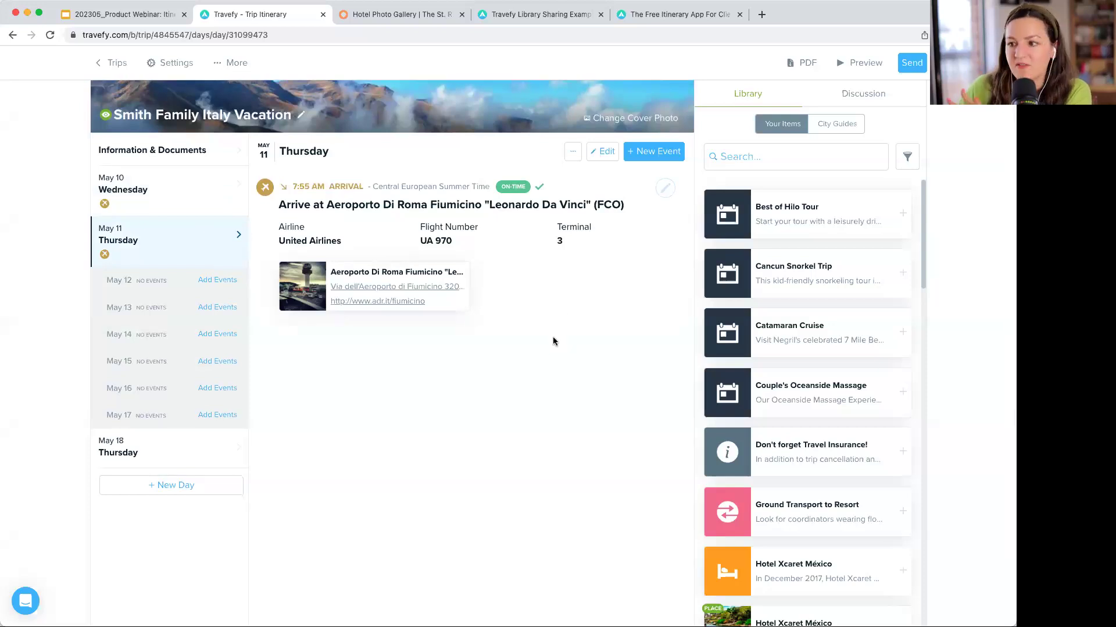
{"action": "left_click", "coordinate": [655, 152]}
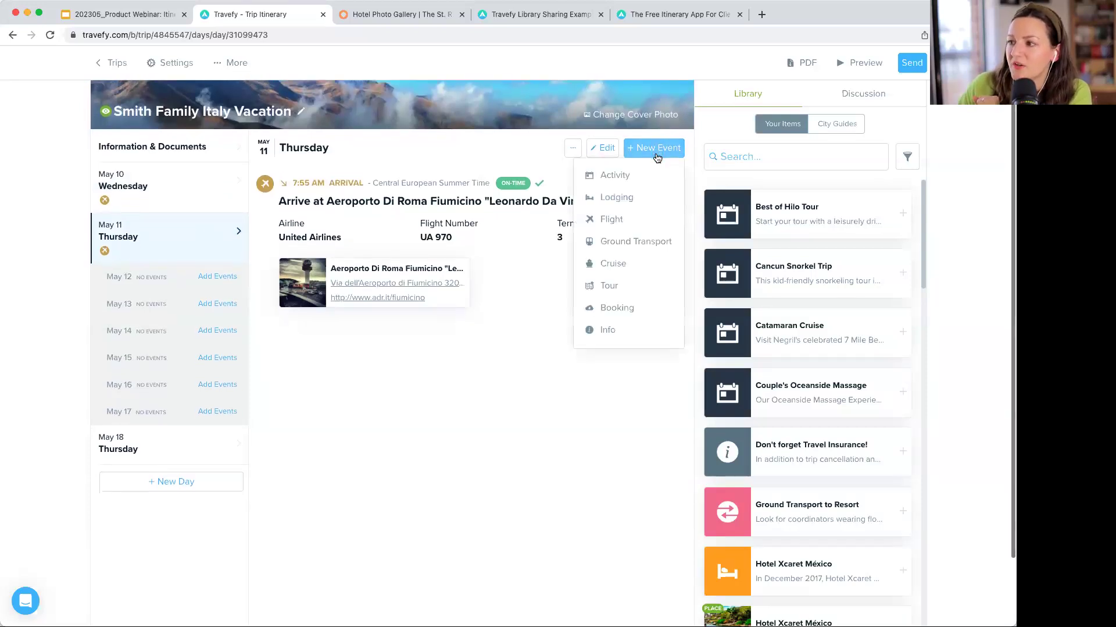
- Add a lodging stay at The St. Regis Rome checking out May 14, then open its check-in entry
{"action": "left_click", "coordinate": [617, 197]}
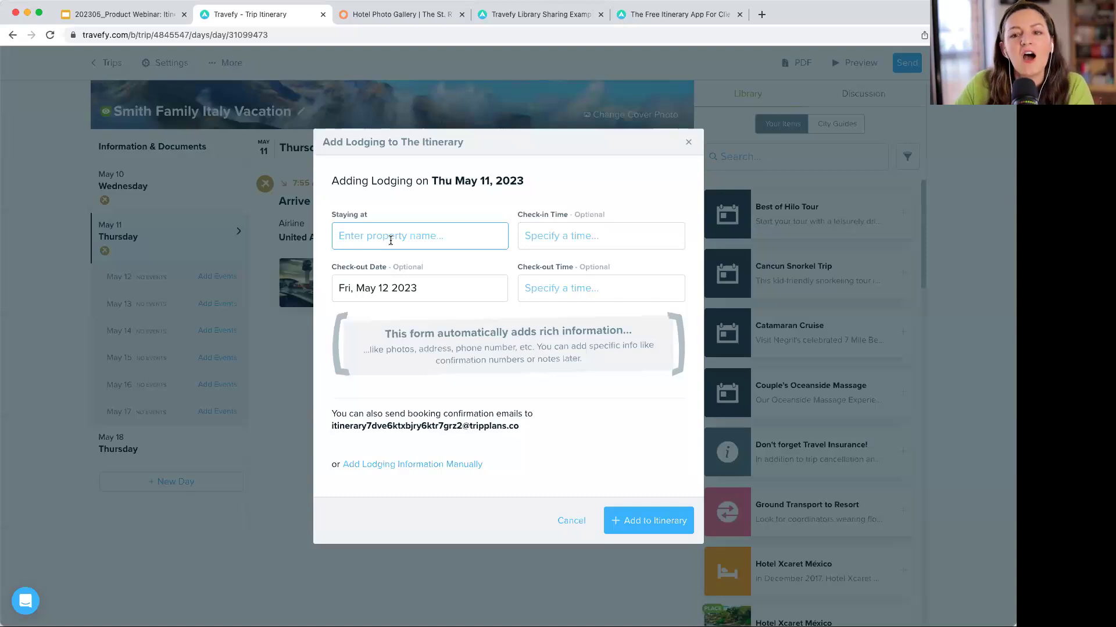
{"action": "type", "text": "st regis"}
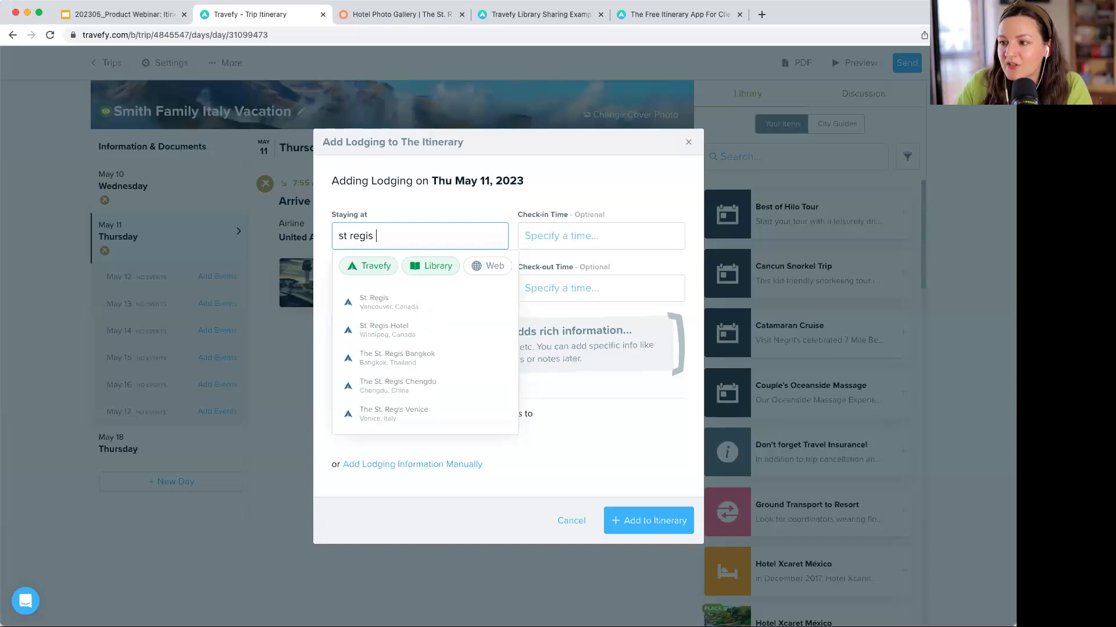
{"action": "type", "text": " rome"}
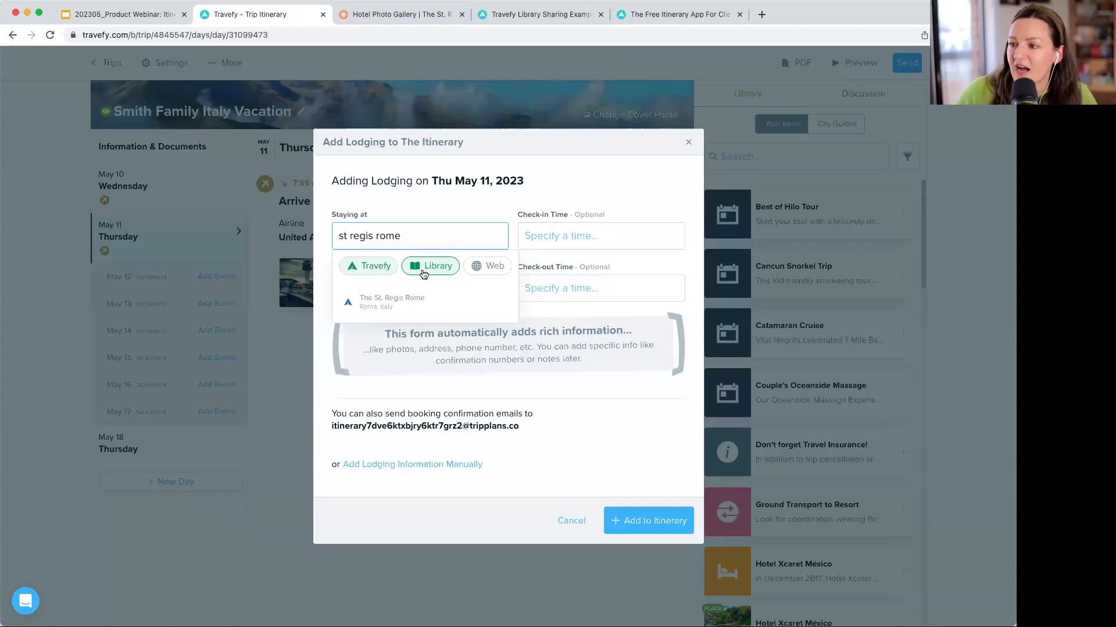
{"action": "left_click", "coordinate": [494, 266]}
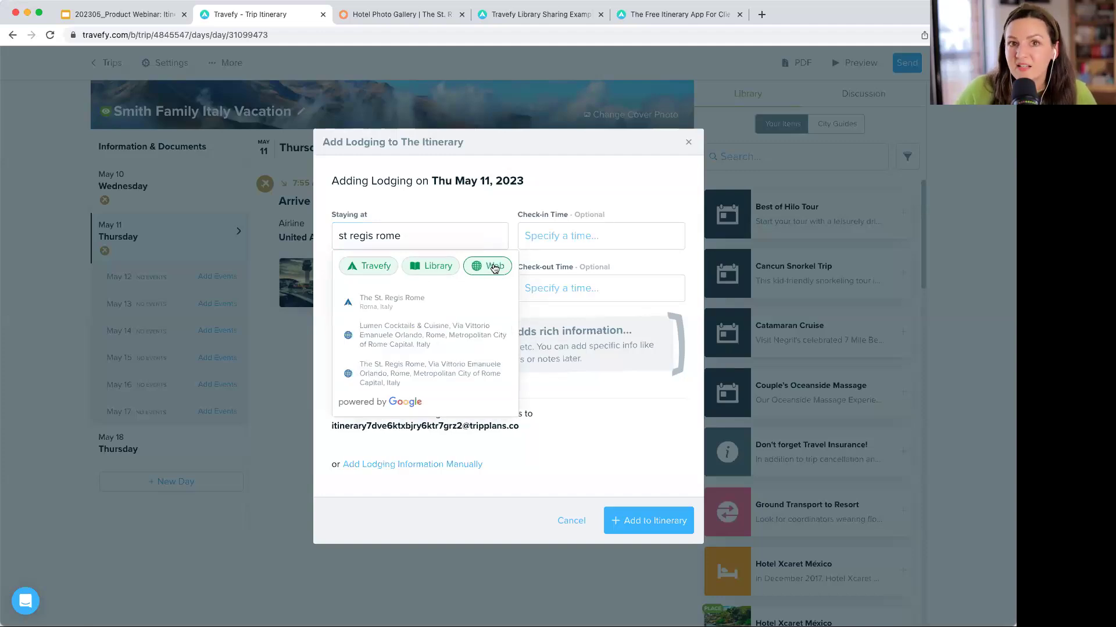
{"action": "left_click", "coordinate": [493, 267]}
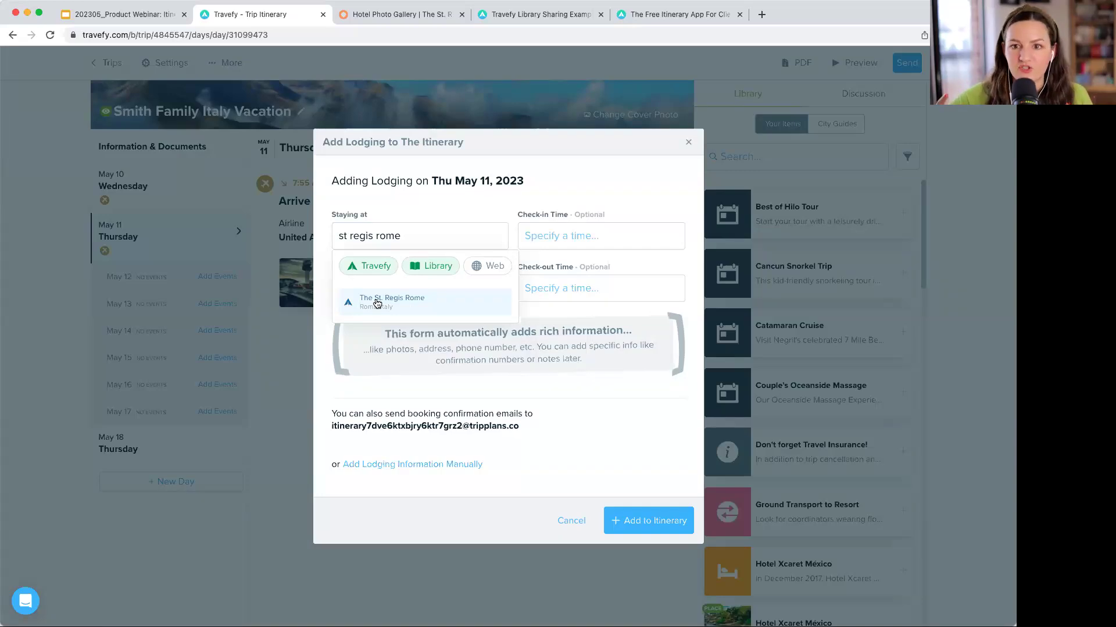
{"action": "left_click", "coordinate": [487, 266]}
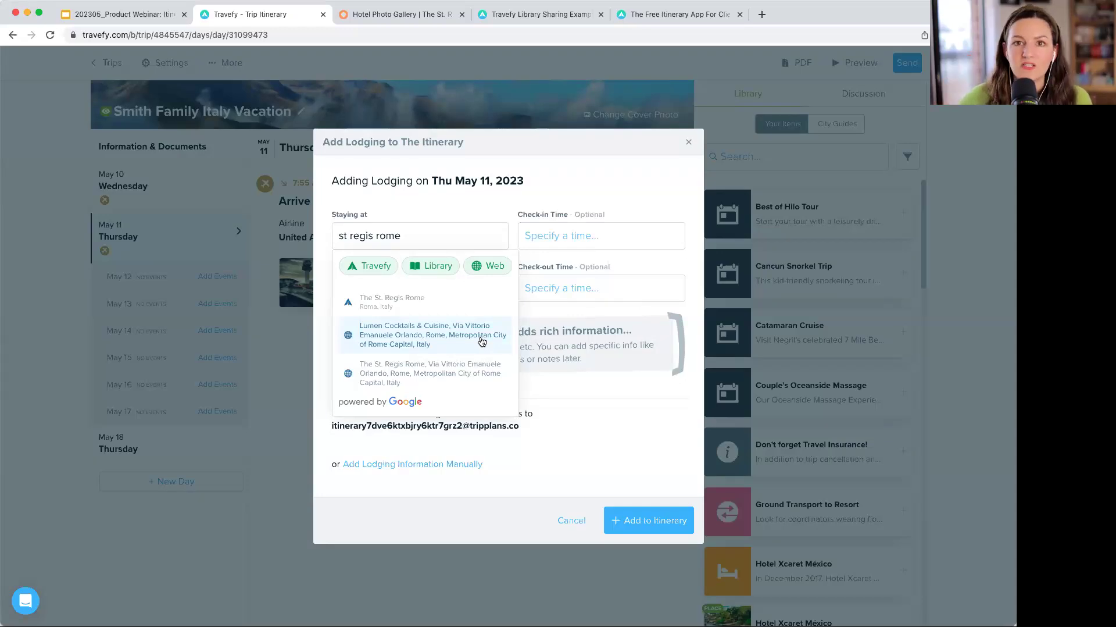
{"action": "left_click", "coordinate": [491, 266]}
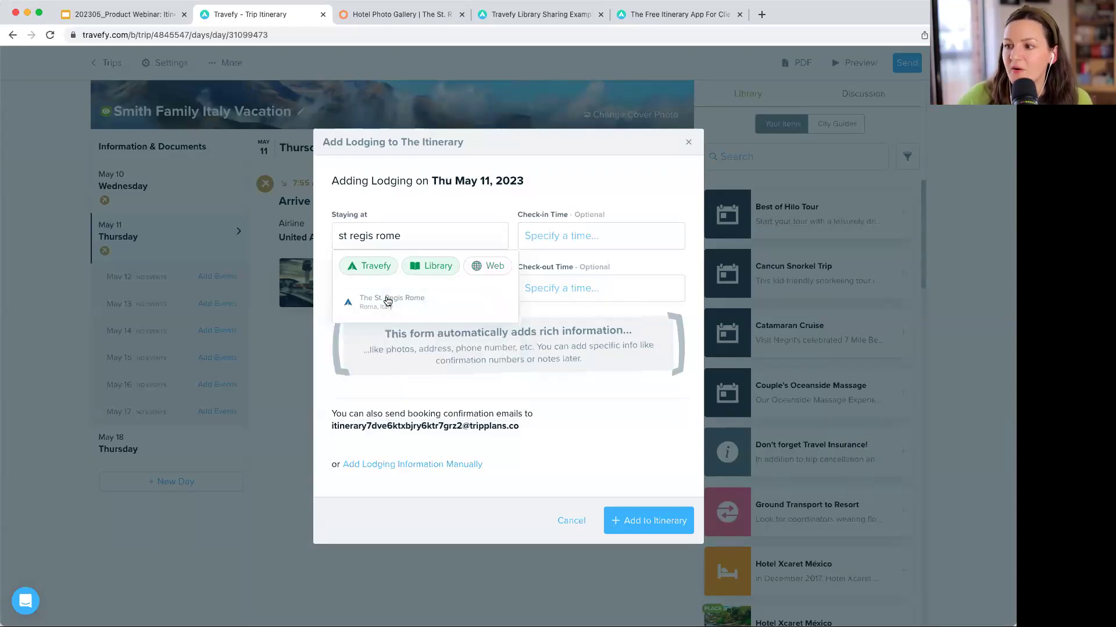
{"action": "left_click", "coordinate": [440, 304]}
{"action": "left_click", "coordinate": [435, 302]}
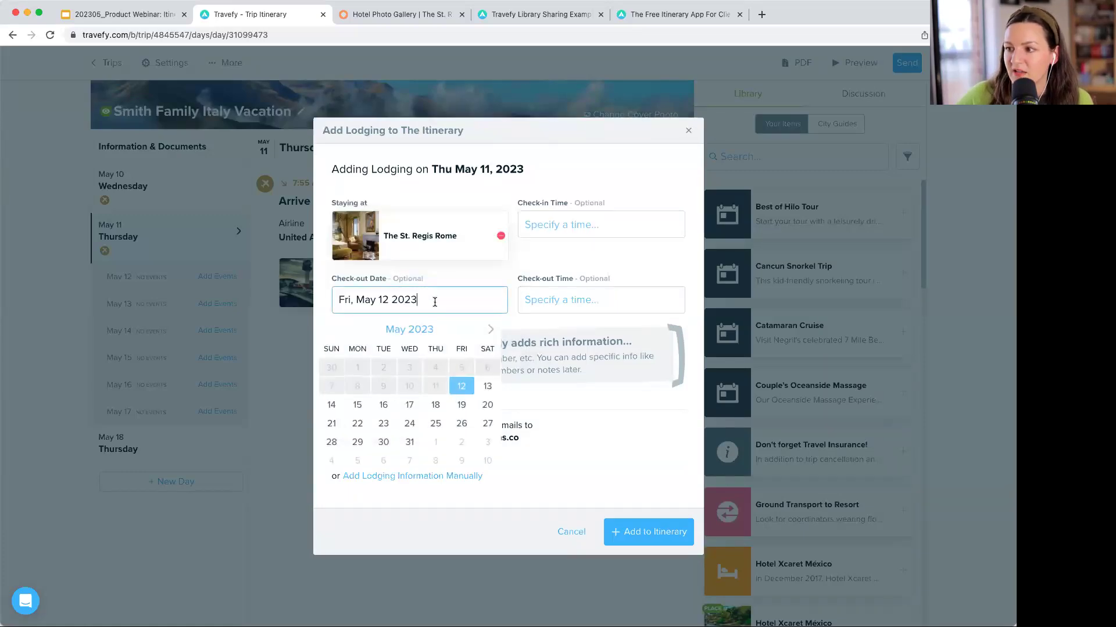
{"action": "left_click", "coordinate": [333, 406]}
{"action": "left_click", "coordinate": [652, 531]}
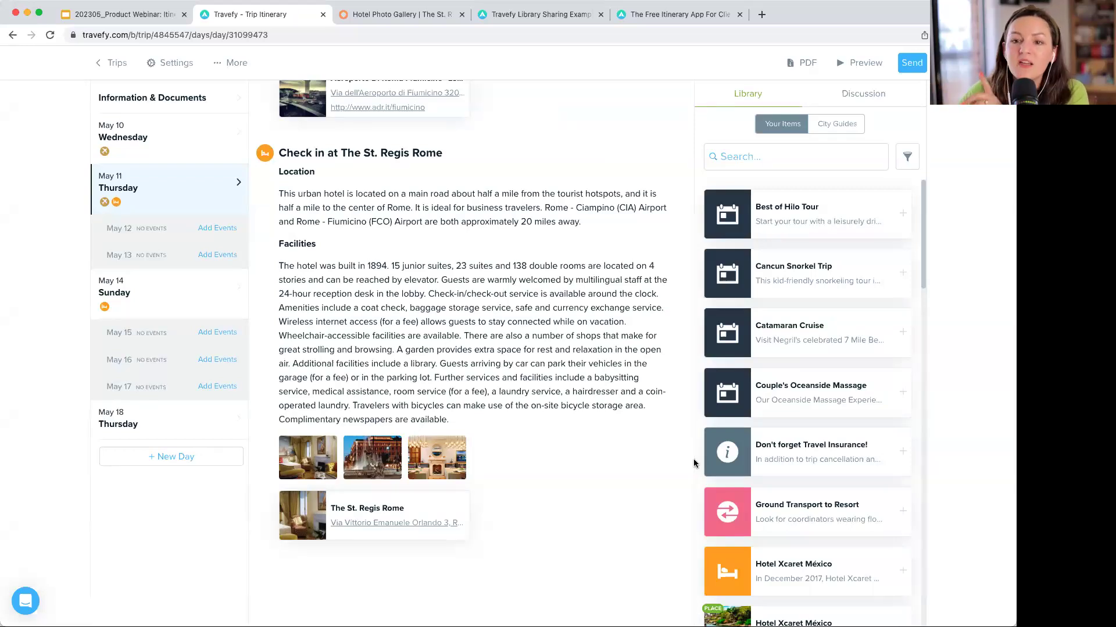
{"action": "left_click", "coordinate": [580, 390]}
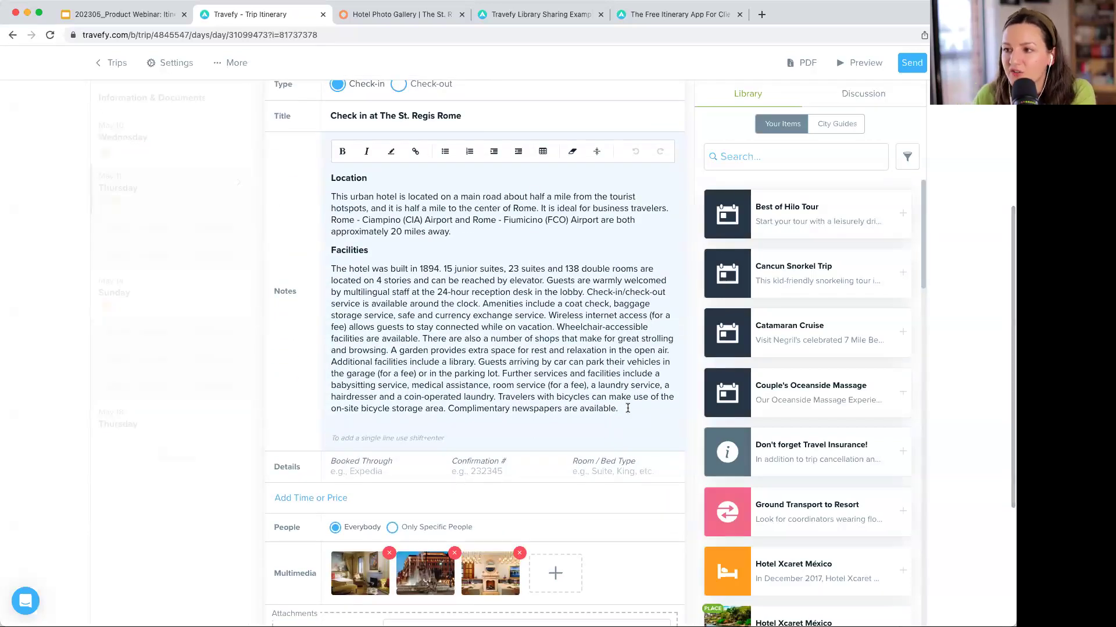
{"action": "scroll", "coordinate": [627, 408], "scroll_direction": "down", "scroll_amount": 1}
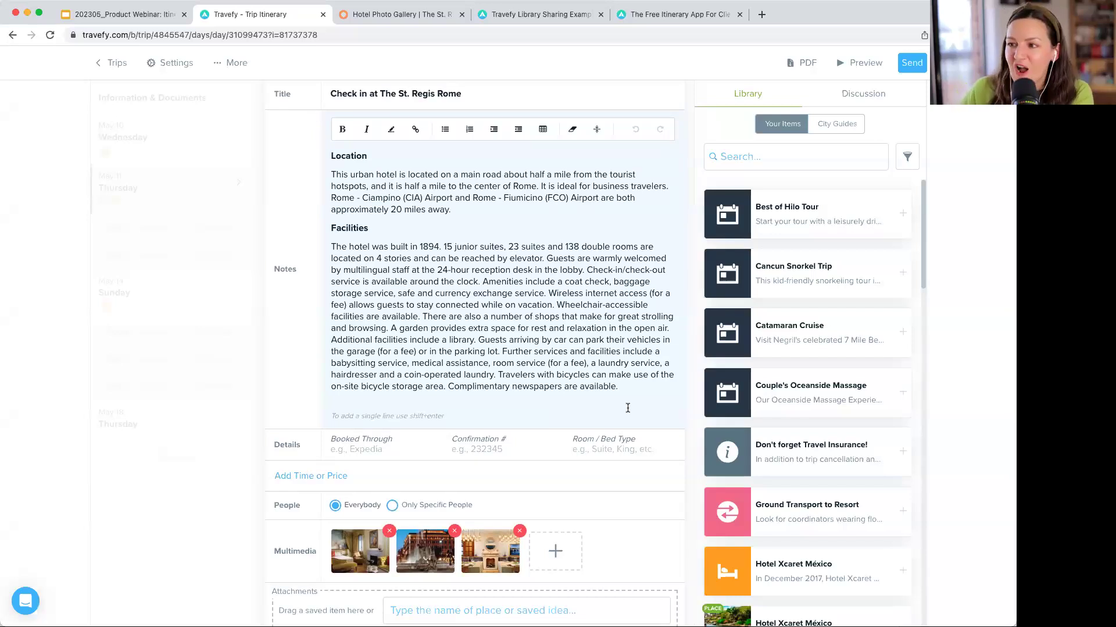
{"action": "scroll", "coordinate": [628, 407], "scroll_direction": "down", "scroll_amount": 3}
{"action": "scroll", "coordinate": [627, 406], "scroll_direction": "up", "scroll_amount": 1}
{"action": "scroll", "coordinate": [626, 406], "scroll_direction": "down", "scroll_amount": 3}
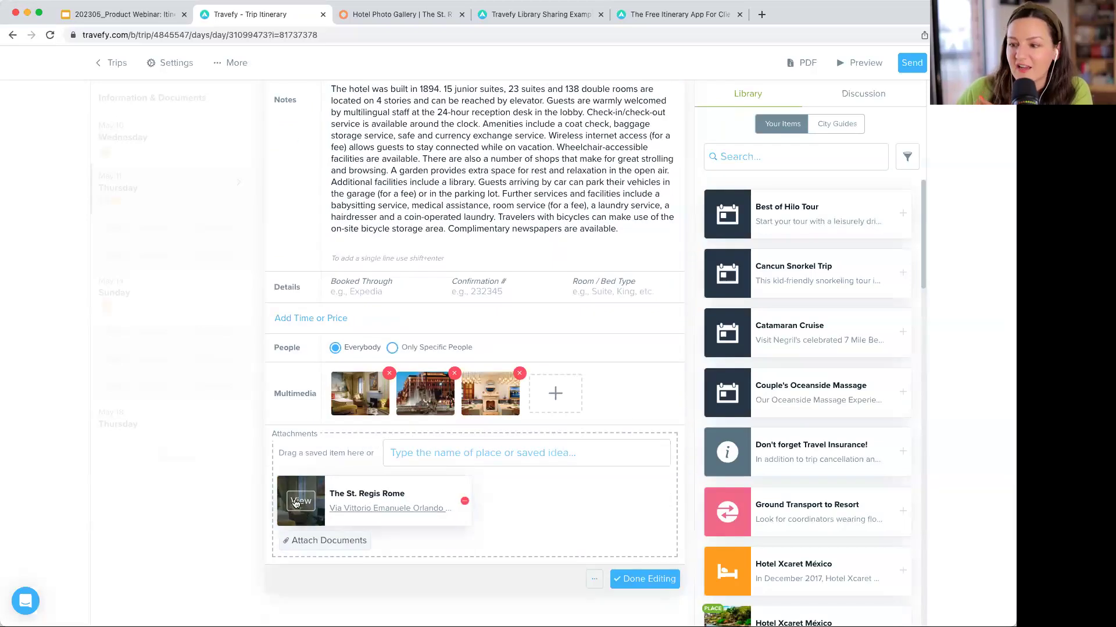
{"action": "left_click", "coordinate": [295, 503]}
{"action": "scroll", "coordinate": [869, 292], "scroll_direction": "down", "scroll_amount": 3}
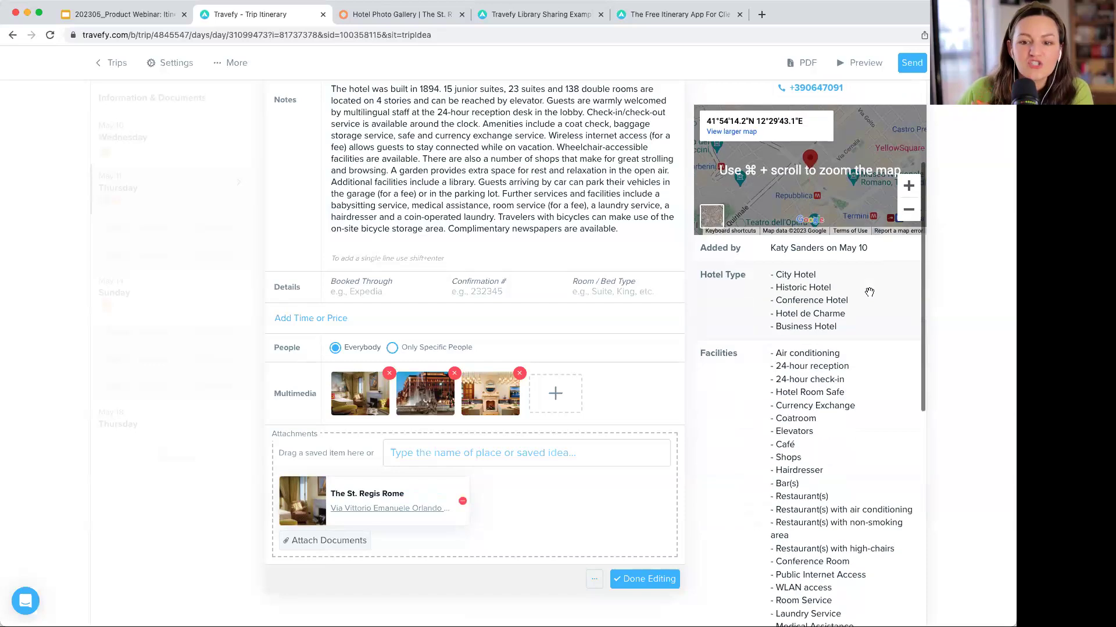
{"action": "scroll", "coordinate": [870, 292], "scroll_direction": "down", "scroll_amount": 1}
{"action": "scroll", "coordinate": [895, 186], "scroll_direction": "up", "scroll_amount": 5}
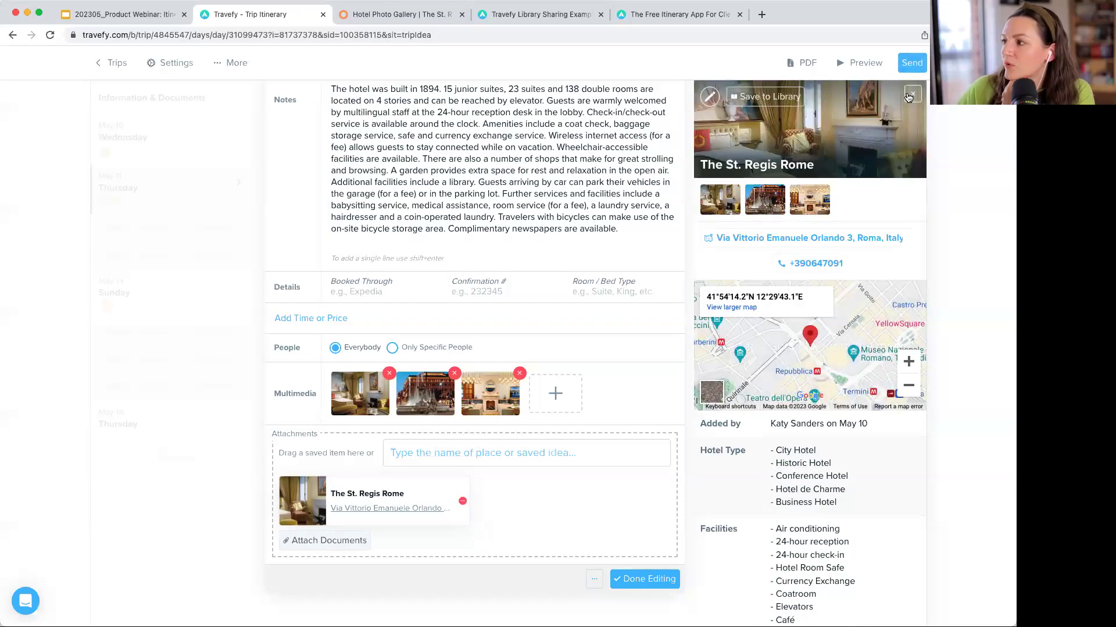
{"action": "left_click", "coordinate": [910, 95]}
{"action": "scroll", "coordinate": [629, 267], "scroll_direction": "up", "scroll_amount": 2}
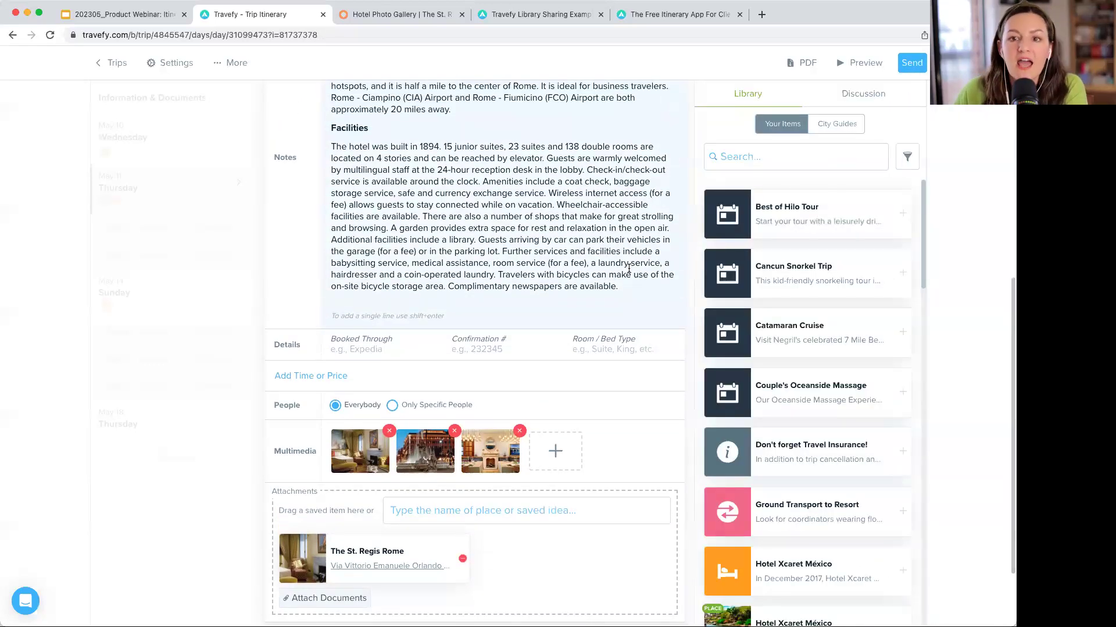
{"action": "scroll", "coordinate": [629, 267], "scroll_direction": "up", "scroll_amount": 4}
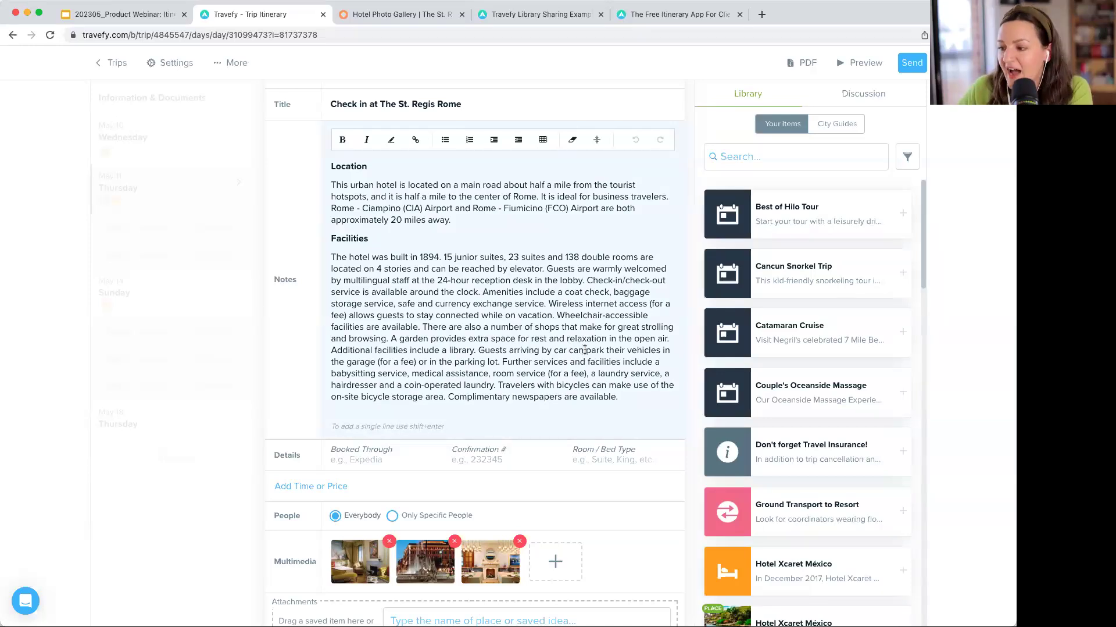
{"action": "scroll", "coordinate": [585, 349], "scroll_direction": "down", "scroll_amount": 3}
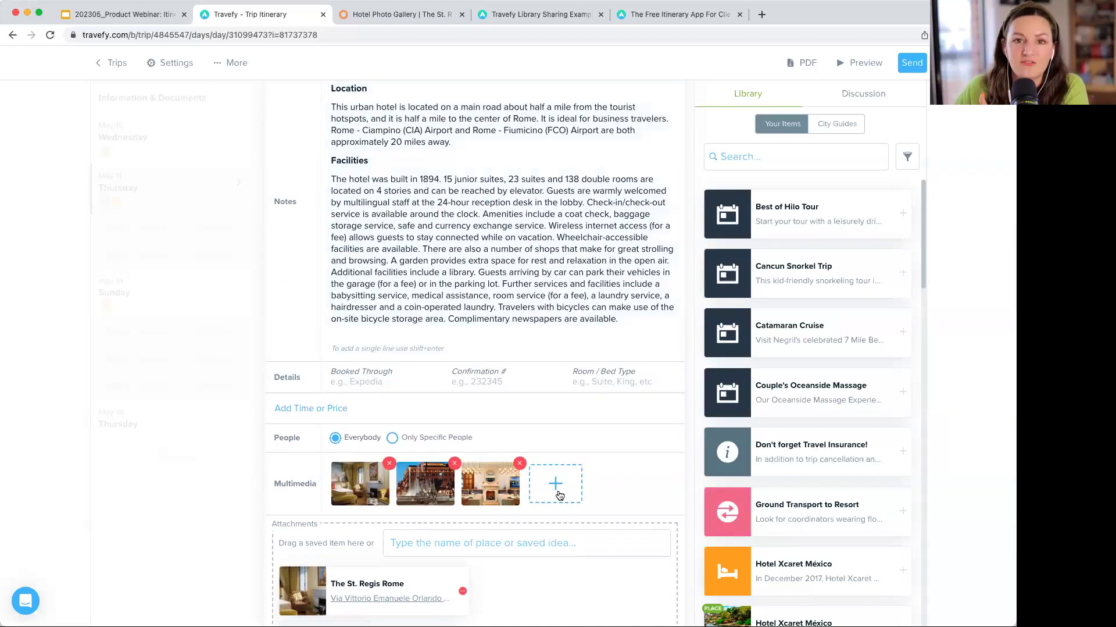
{"action": "scroll", "coordinate": [558, 495], "scroll_direction": "down", "scroll_amount": 1}
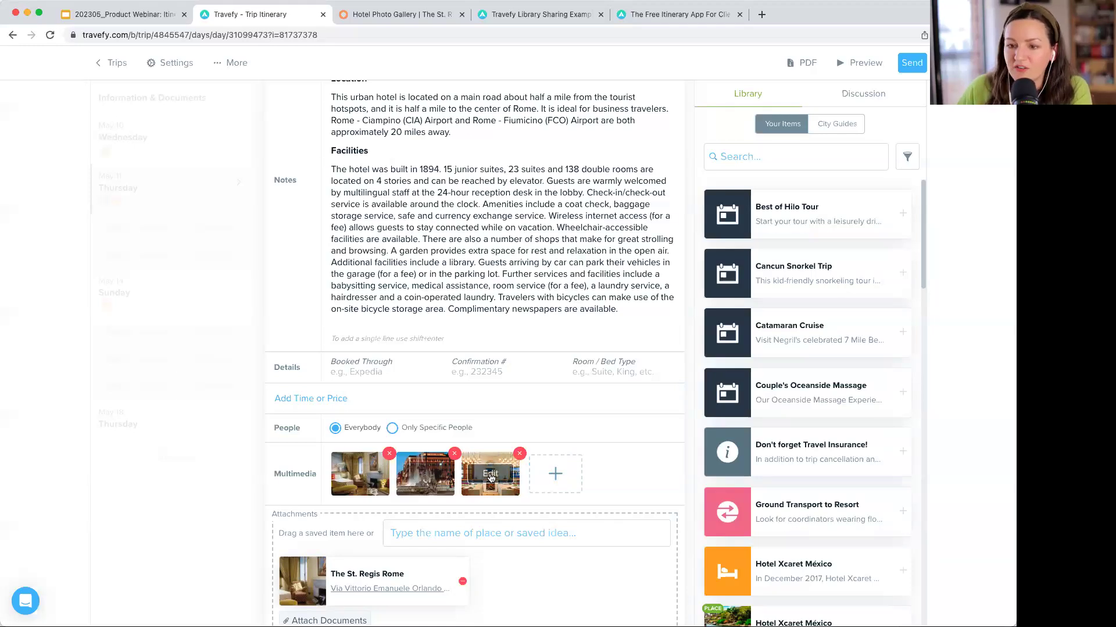
- Open the St. Regis entry's add-image dialog and pick the paste-copied-image option
{"action": "left_click", "coordinate": [556, 476]}
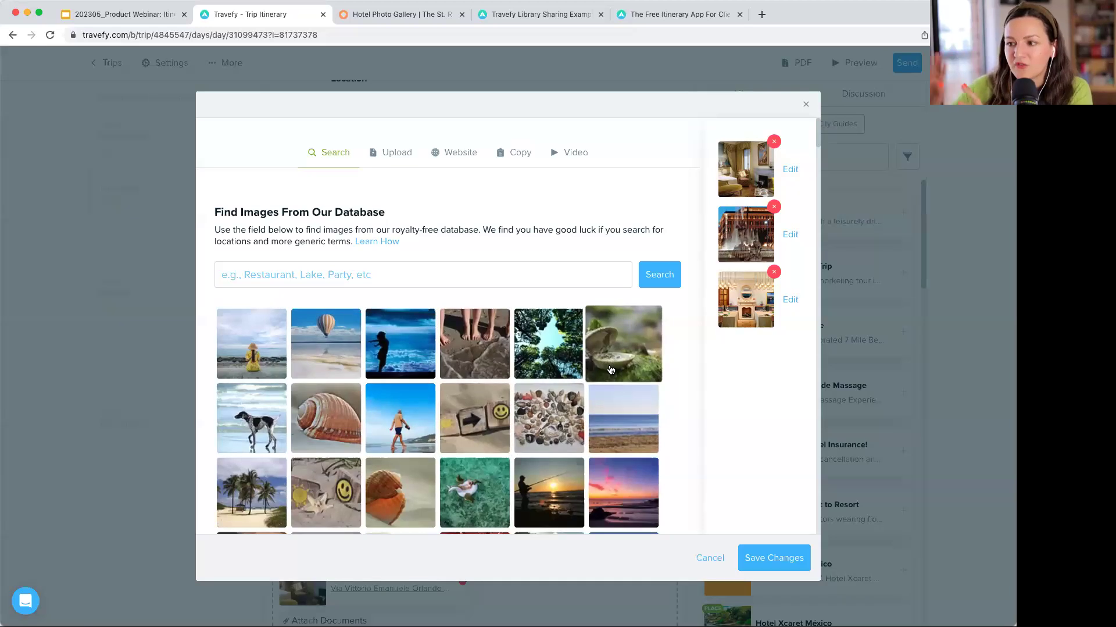
{"action": "left_click", "coordinate": [399, 154]}
{"action": "left_click", "coordinate": [466, 175]}
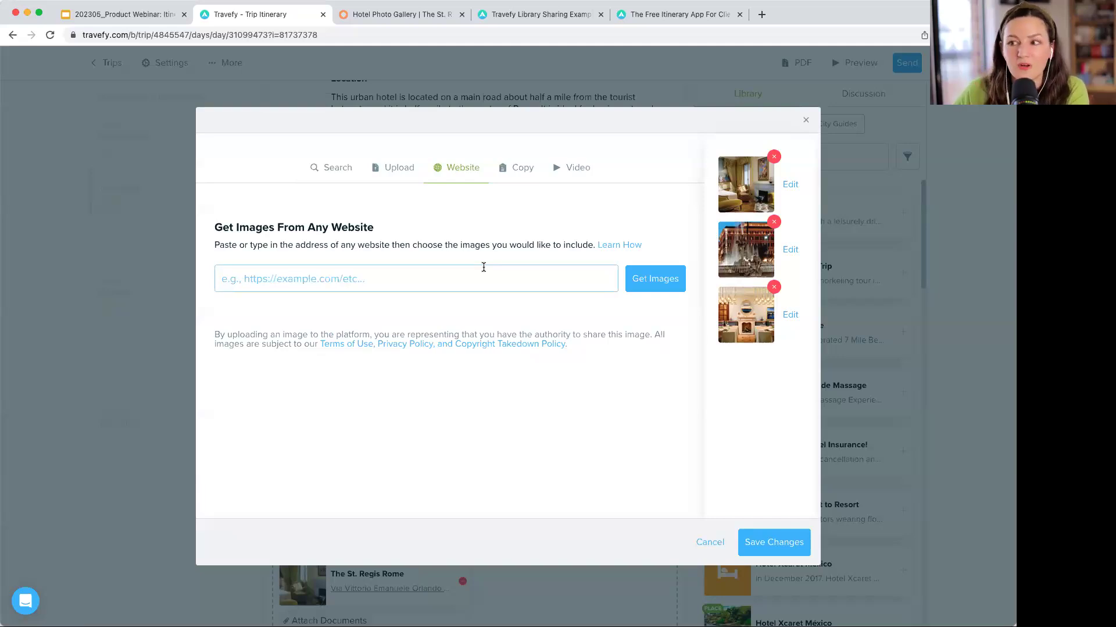
{"action": "left_click", "coordinate": [563, 167]}
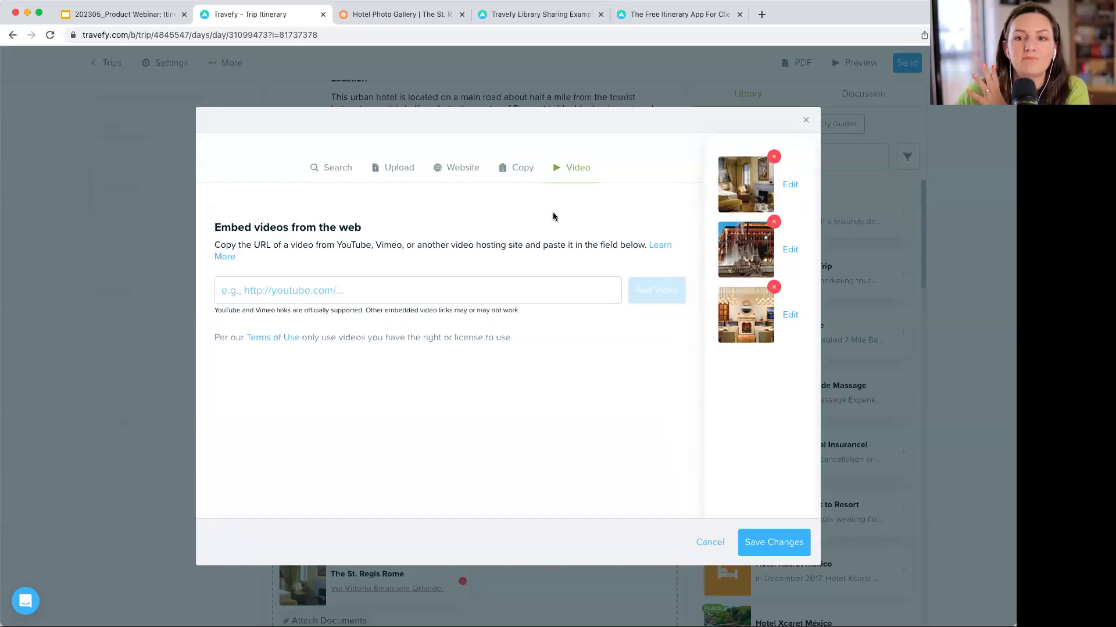
{"action": "left_click", "coordinate": [505, 167]}
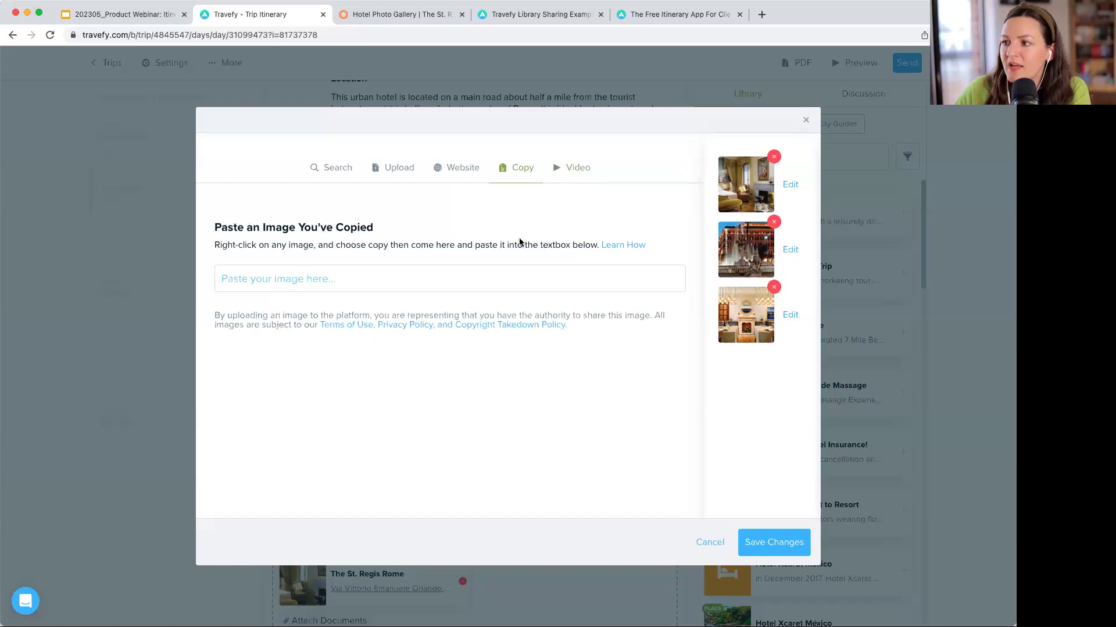
{"action": "left_click", "coordinate": [404, 21]}
{"action": "scroll", "coordinate": [344, 287], "scroll_direction": "down", "scroll_amount": 3}
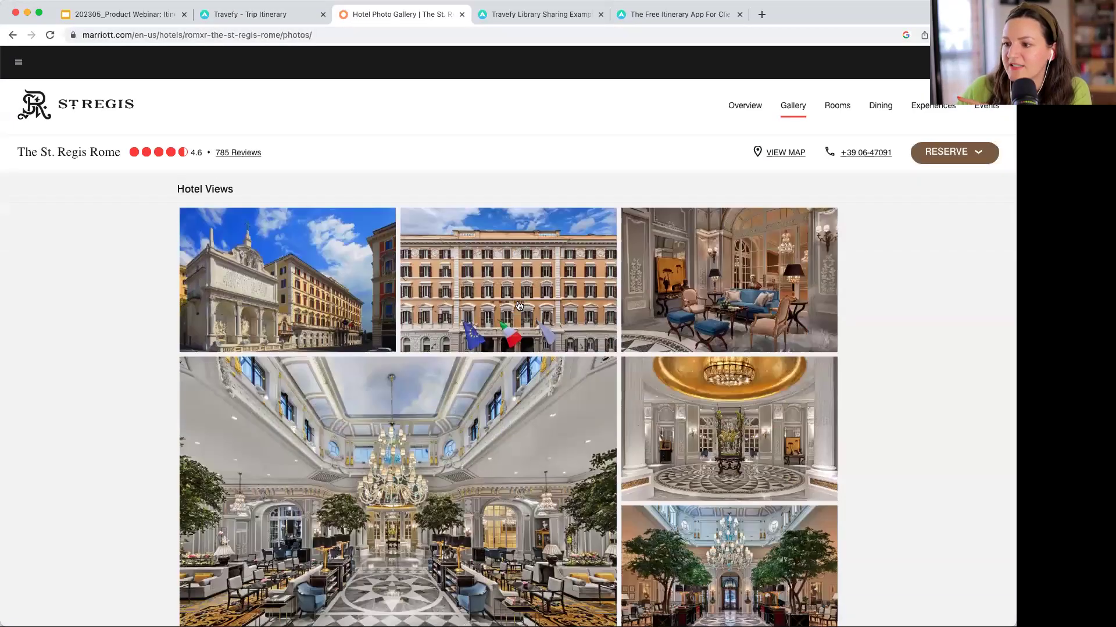
{"action": "scroll", "coordinate": [344, 287], "scroll_direction": "down", "scroll_amount": 1}
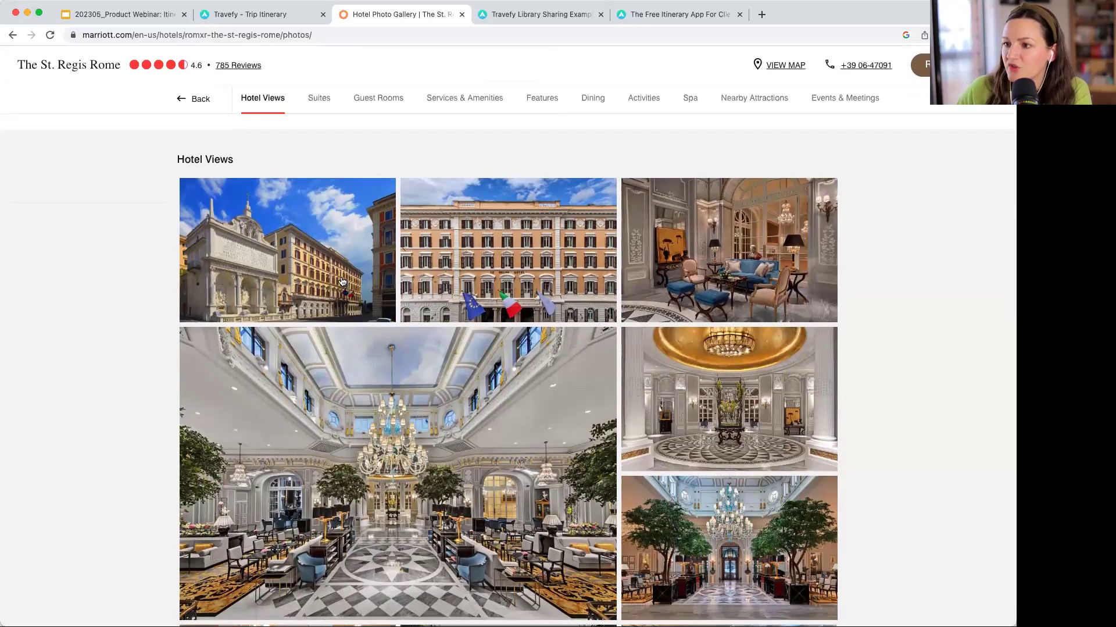
{"action": "left_click", "coordinate": [342, 281]}
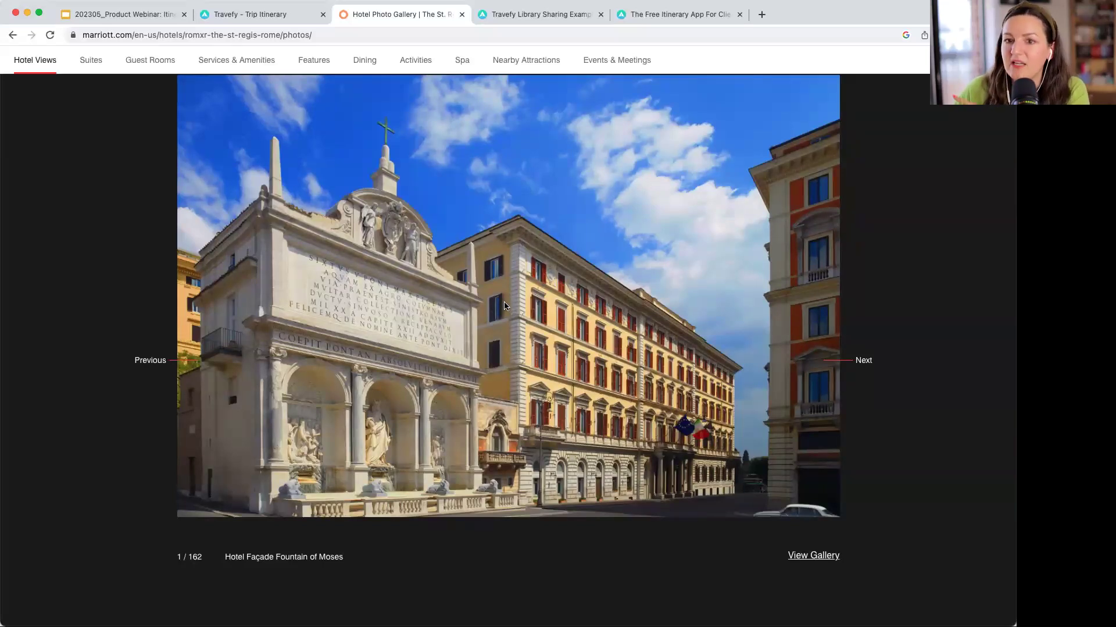
{"action": "left_click", "coordinate": [254, 13]}
{"action": "left_click", "coordinate": [402, 272]}
- Paste the copied façade photo into the St. Regis check-in and save the entry
{"action": "key", "text": "super+v"}
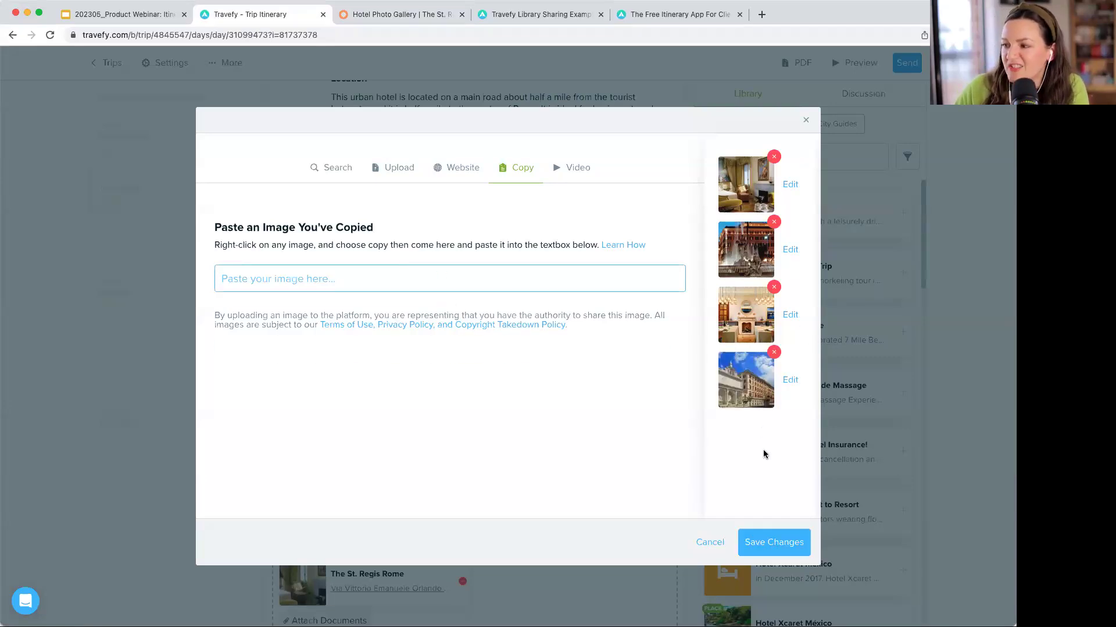
{"action": "left_click", "coordinate": [770, 546]}
{"action": "scroll", "coordinate": [557, 438], "scroll_direction": "down", "scroll_amount": 2}
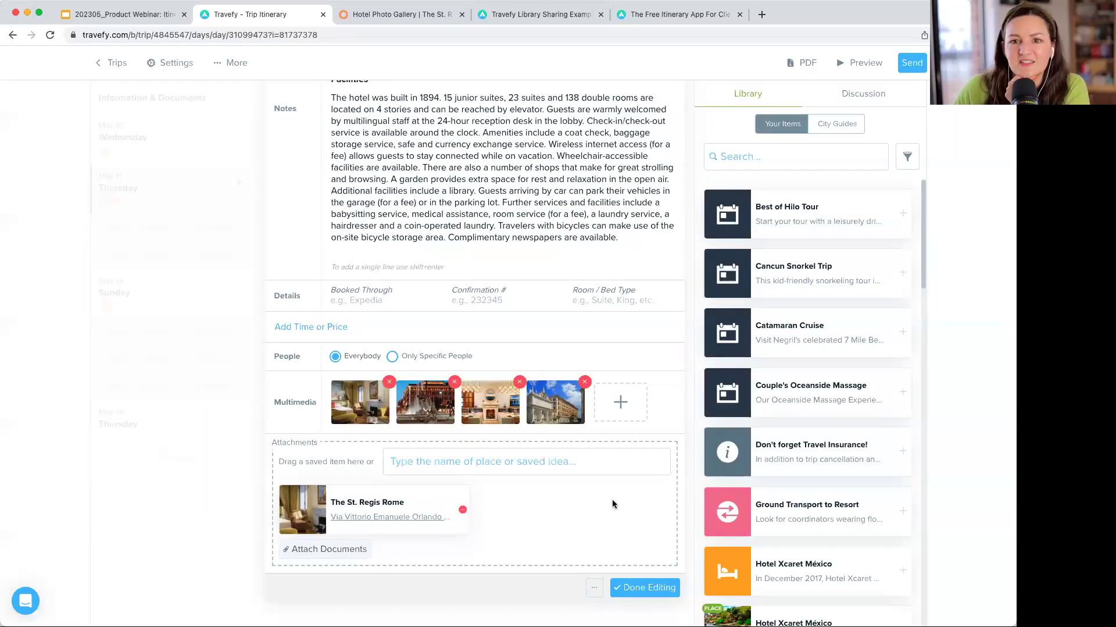
{"action": "scroll", "coordinate": [612, 504], "scroll_direction": "down", "scroll_amount": 1}
{"action": "left_click", "coordinate": [644, 563]}
{"action": "scroll", "coordinate": [476, 401], "scroll_direction": "up", "scroll_amount": 1}
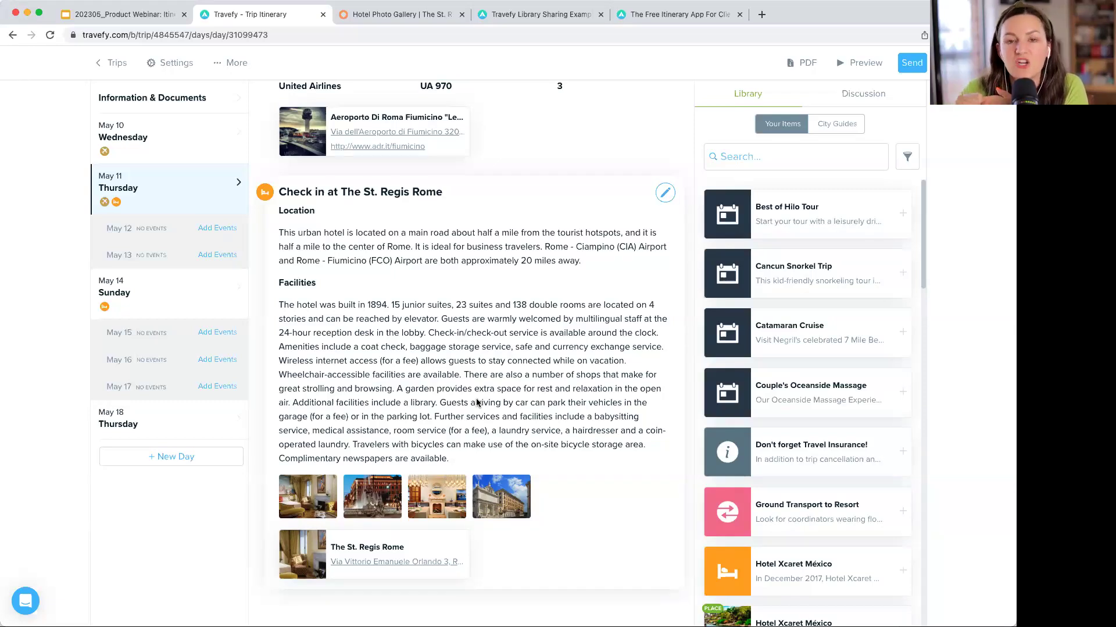
{"action": "scroll", "coordinate": [476, 402], "scroll_direction": "up", "scroll_amount": 5}
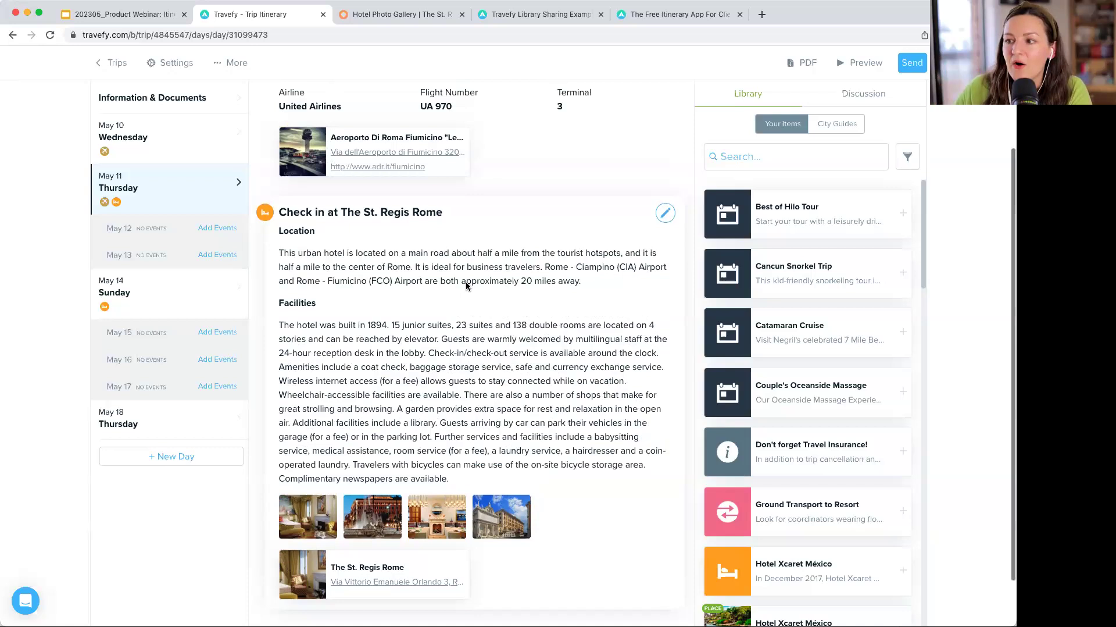
{"action": "left_click", "coordinate": [654, 152]}
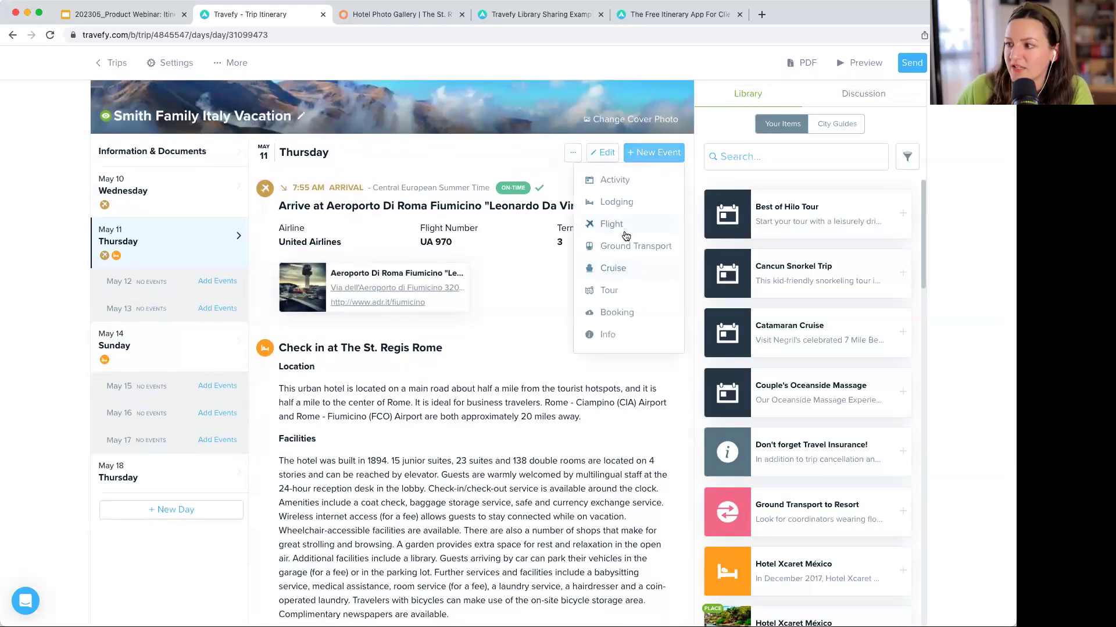
{"action": "left_click", "coordinate": [616, 201]}
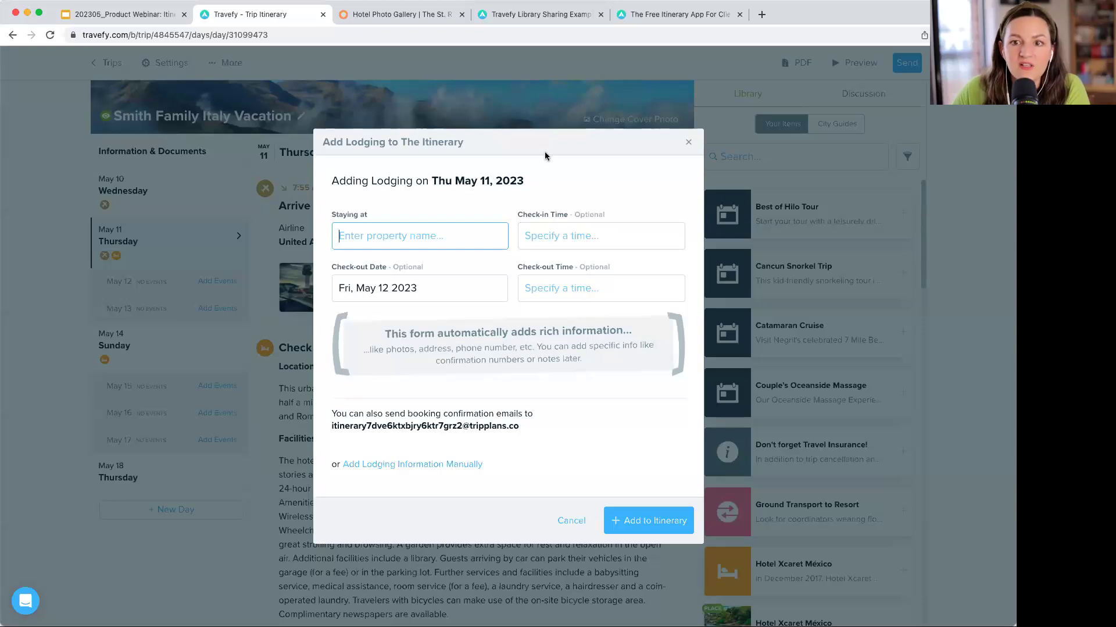
{"action": "left_click", "coordinate": [688, 142]}
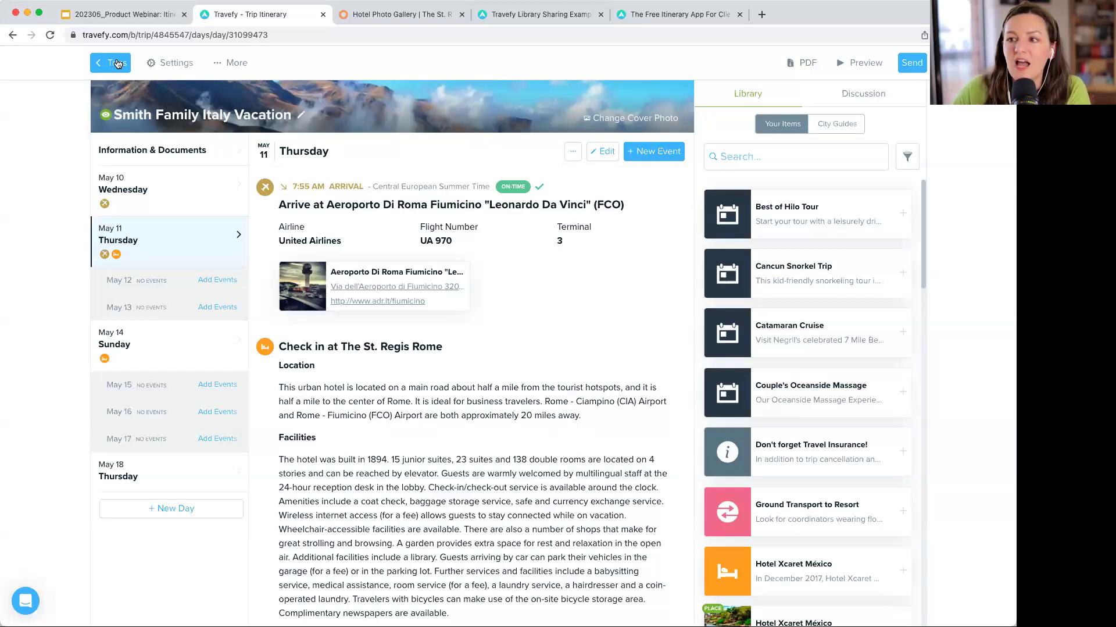
- Check the account's Linked Accounts settings, then reopen the Smith Family Italy Vacation trip
{"action": "left_click", "coordinate": [116, 62]}
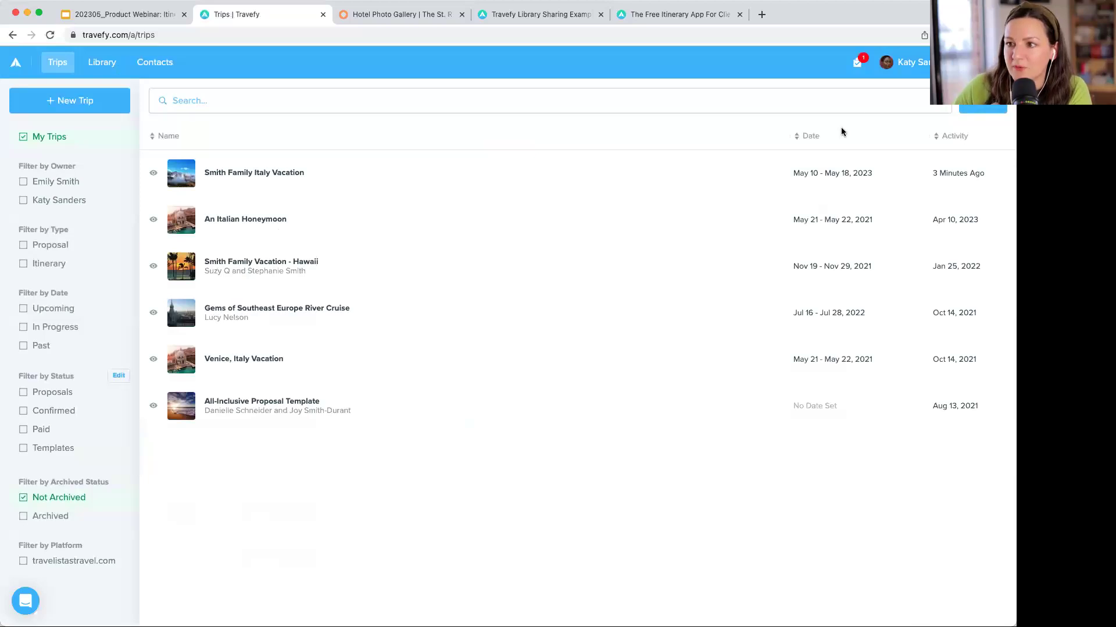
{"action": "left_click", "coordinate": [905, 69]}
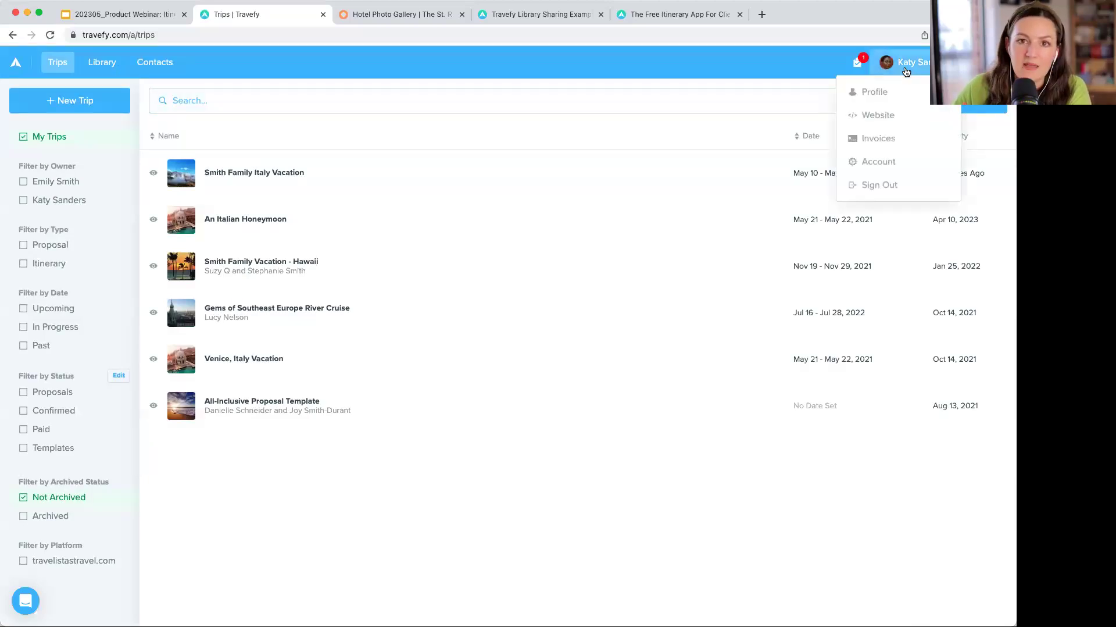
{"action": "left_click", "coordinate": [893, 165]}
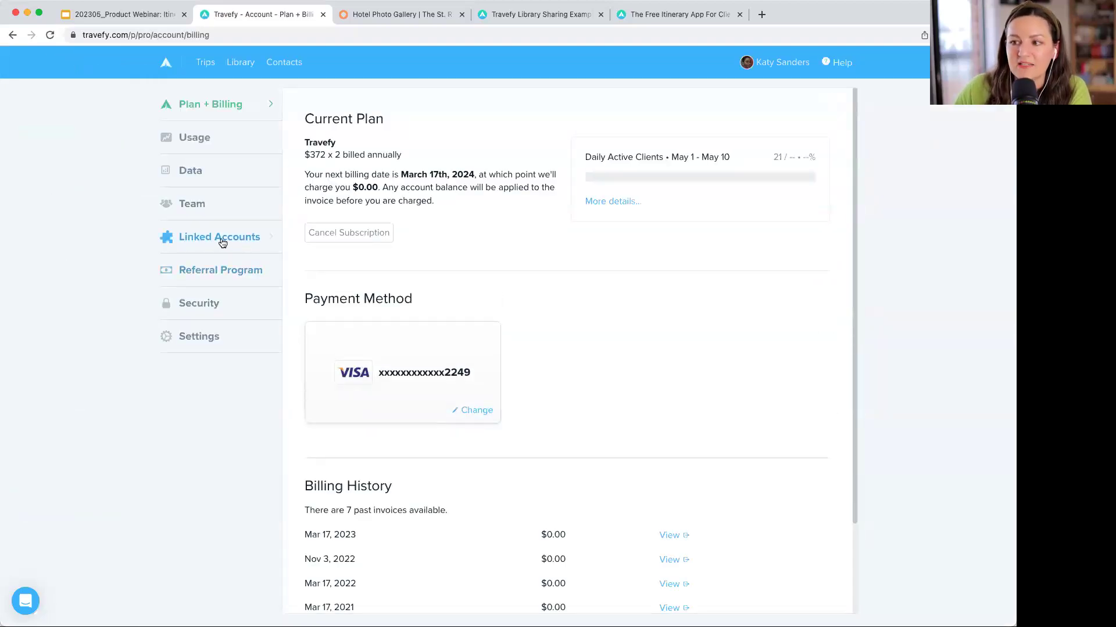
{"action": "left_click", "coordinate": [208, 233]}
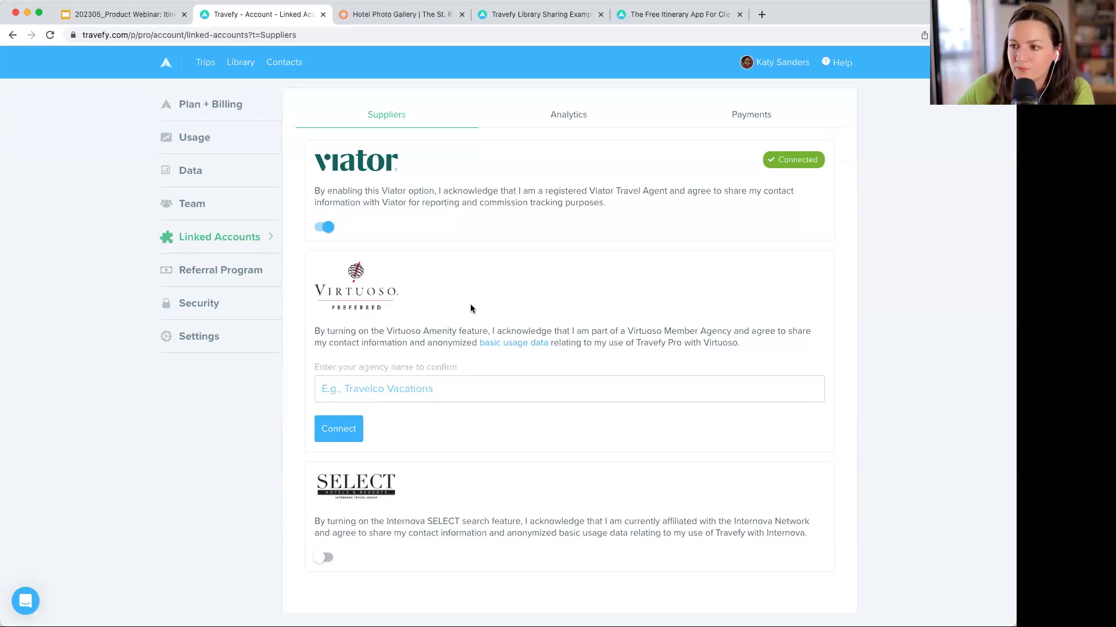
{"action": "left_click", "coordinate": [205, 69]}
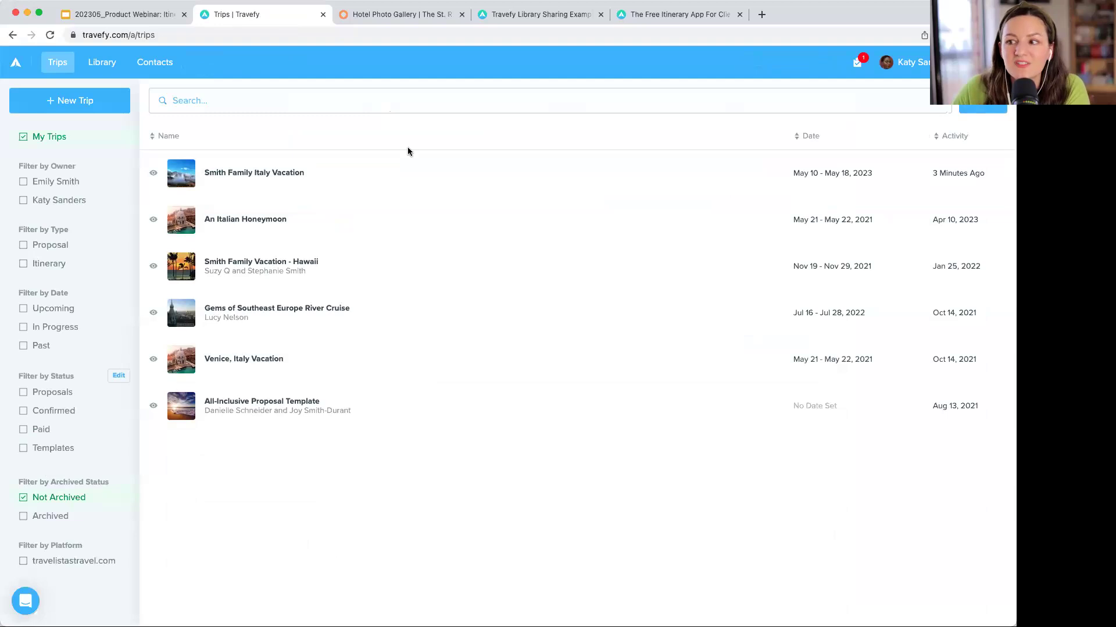
{"action": "left_click", "coordinate": [419, 158]}
- Open the Smith Family Italy Vacation itinerary, review May 11, then open empty Friday, May 12
{"action": "left_click", "coordinate": [884, 113]}
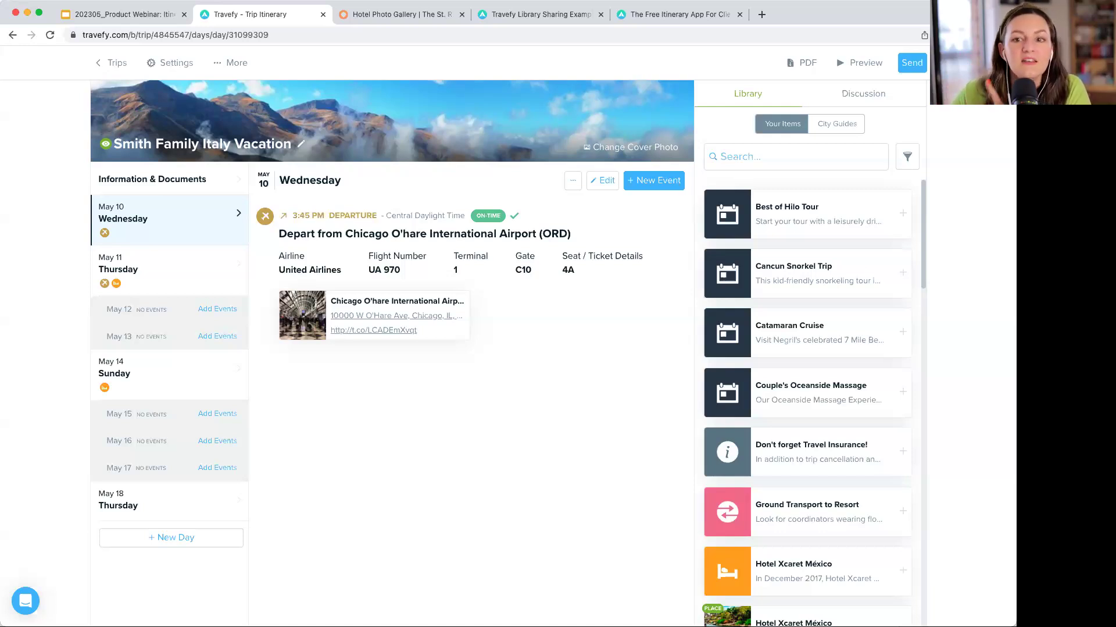
{"action": "left_click", "coordinate": [211, 279]}
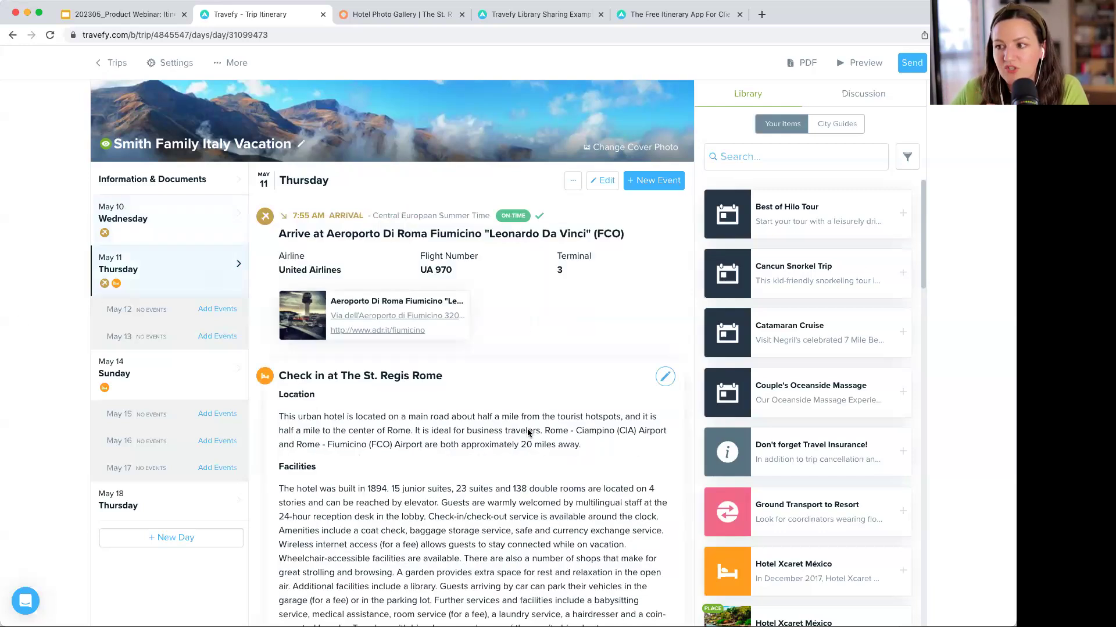
{"action": "scroll", "coordinate": [528, 432], "scroll_direction": "down", "scroll_amount": 2}
{"action": "scroll", "coordinate": [527, 432], "scroll_direction": "down", "scroll_amount": 2}
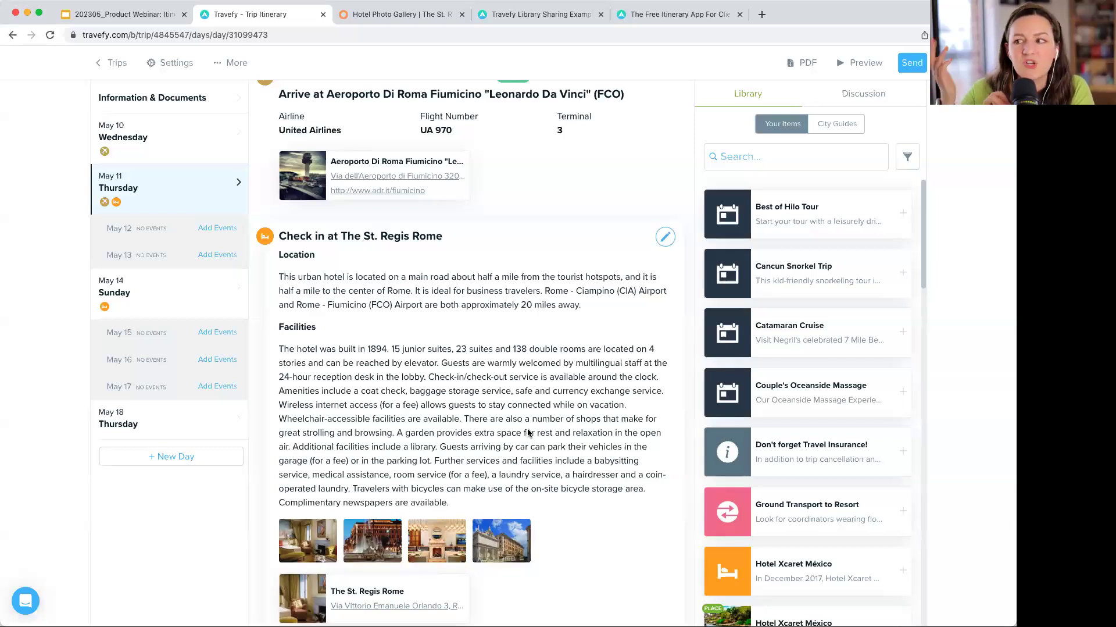
{"action": "scroll", "coordinate": [446, 249], "scroll_direction": "up", "scroll_amount": 2}
{"action": "scroll", "coordinate": [447, 248], "scroll_direction": "up", "scroll_amount": 2}
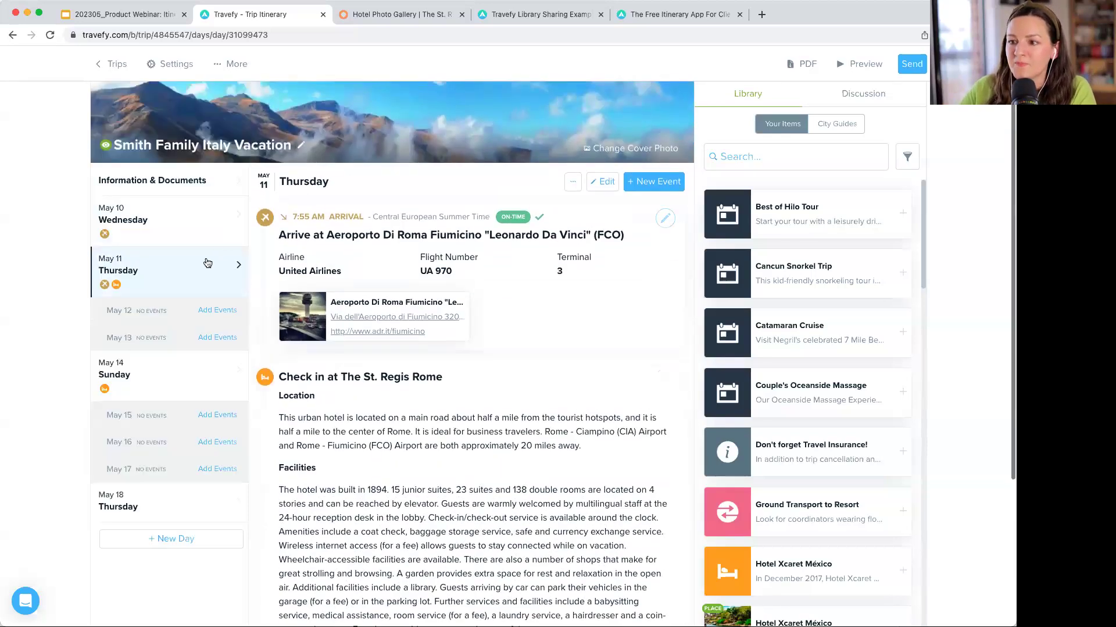
{"action": "left_click", "coordinate": [200, 317]}
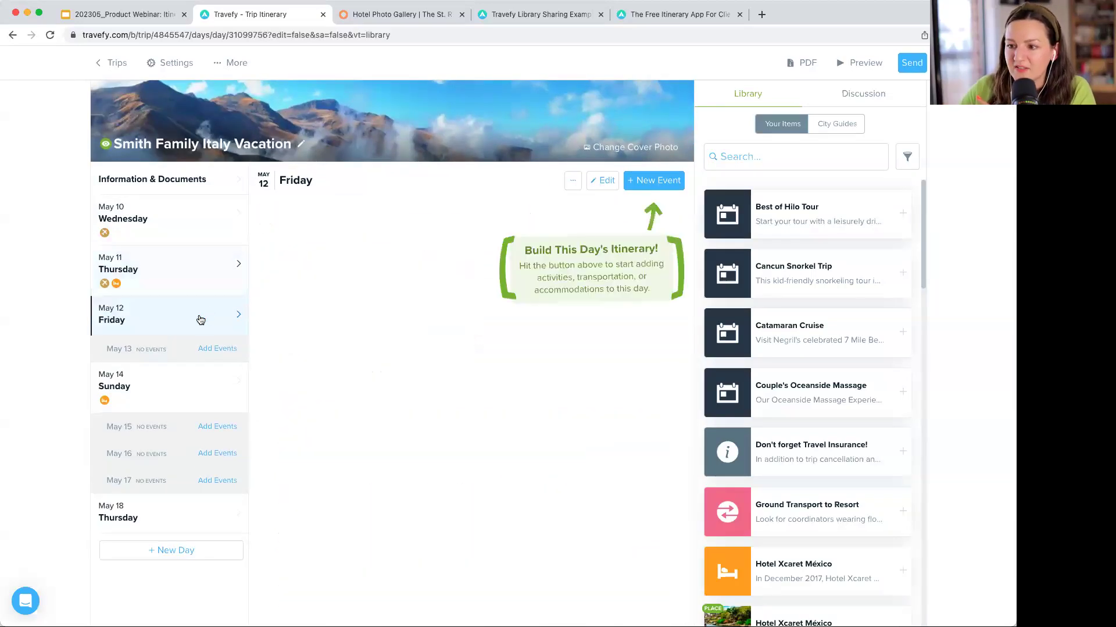
- Start a Tour event on May 12, browse the tour lines, then cancel and reopen the event-type list
{"action": "left_click", "coordinate": [645, 184]}
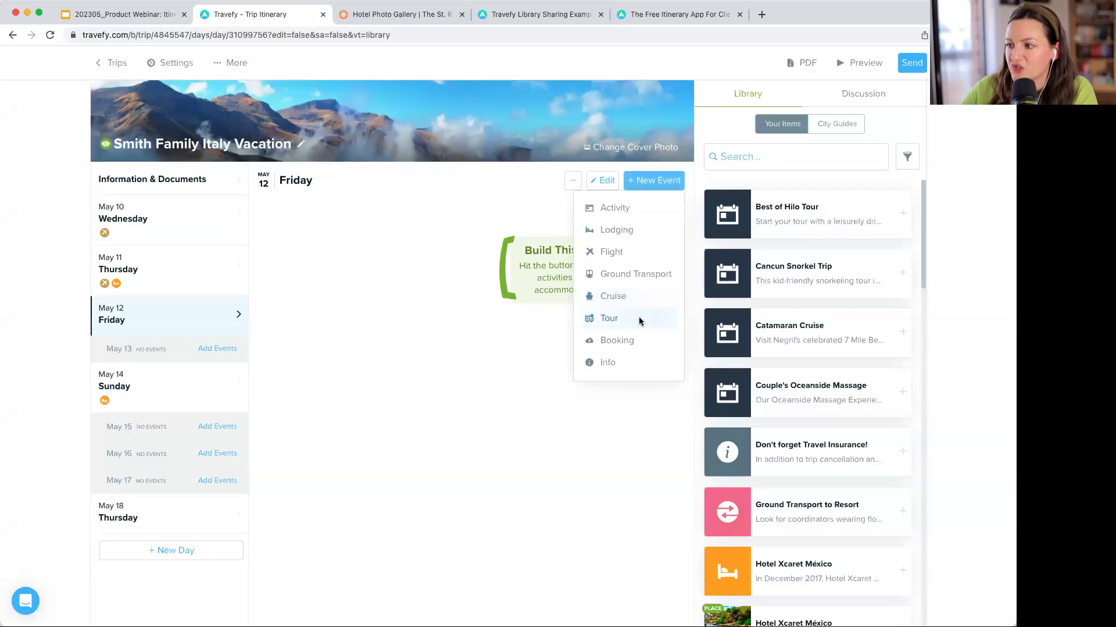
{"action": "left_click", "coordinate": [640, 318]}
{"action": "left_click", "coordinate": [445, 282]}
{"action": "scroll", "coordinate": [459, 357], "scroll_direction": "down", "scroll_amount": 5}
{"action": "scroll", "coordinate": [461, 357], "scroll_direction": "up", "scroll_amount": 5}
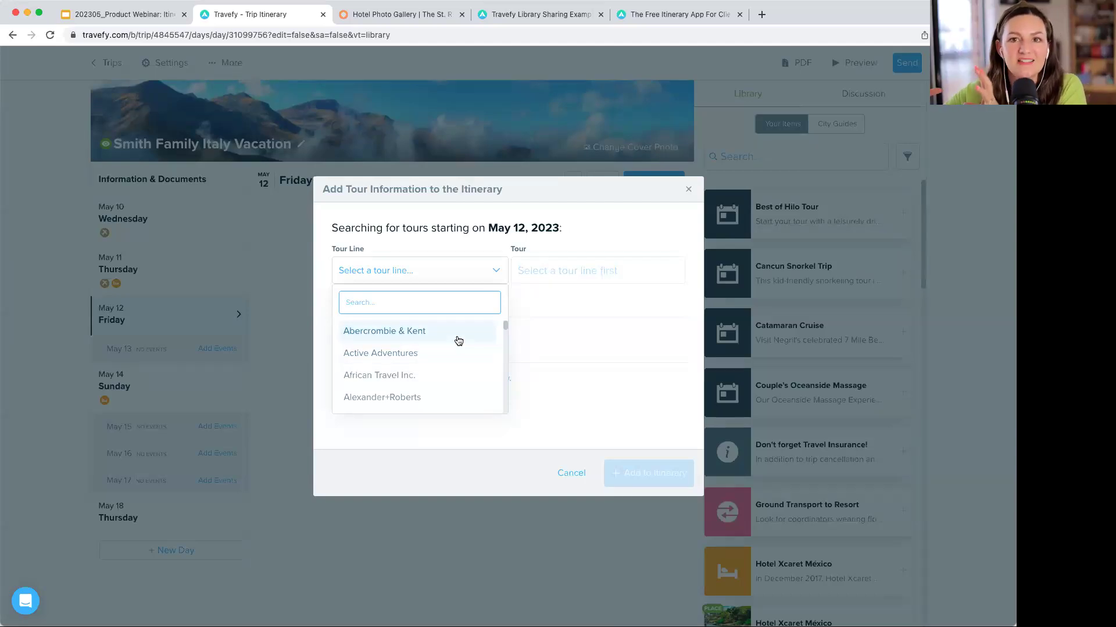
{"action": "scroll", "coordinate": [451, 366], "scroll_direction": "down", "scroll_amount": 5}
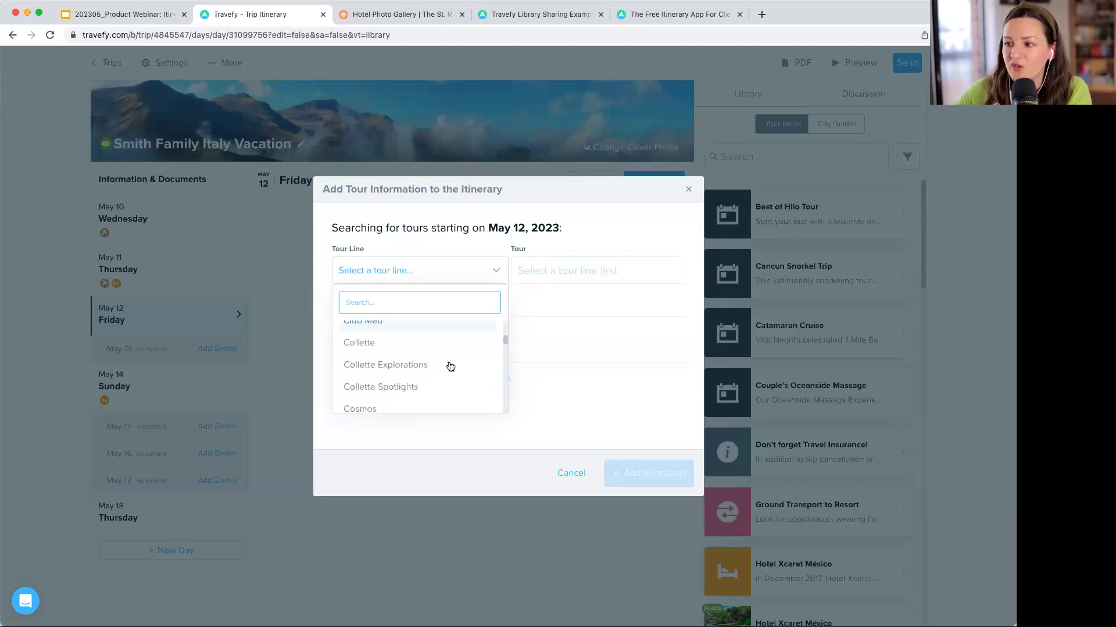
{"action": "left_click", "coordinate": [688, 192]}
{"action": "left_click", "coordinate": [651, 187]}
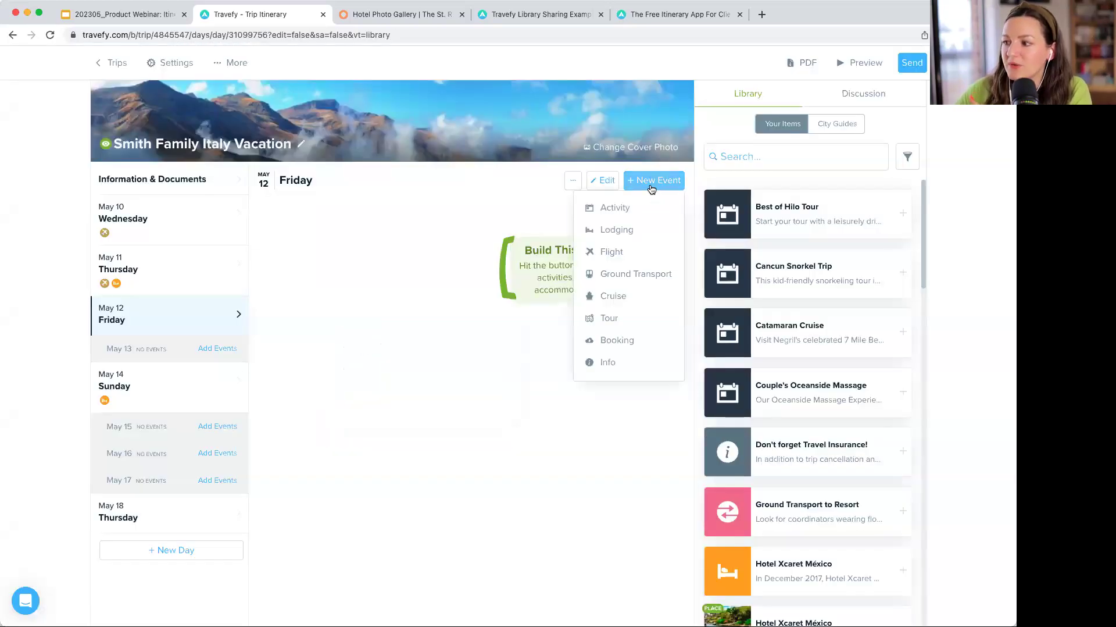
{"action": "left_click", "coordinate": [635, 340]}
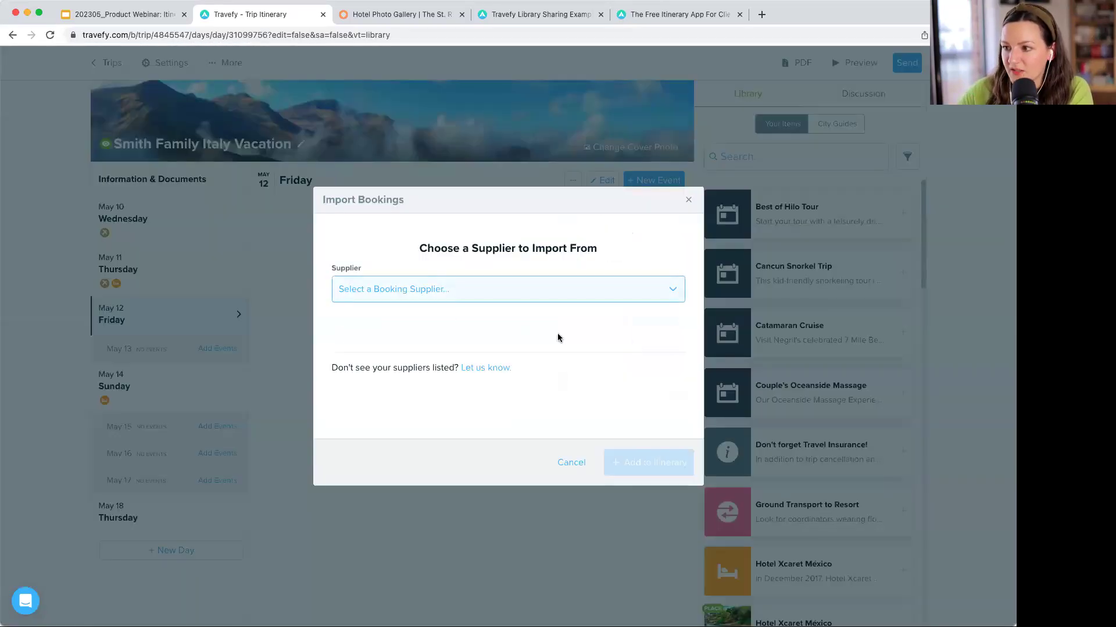
{"action": "left_click", "coordinate": [424, 294]}
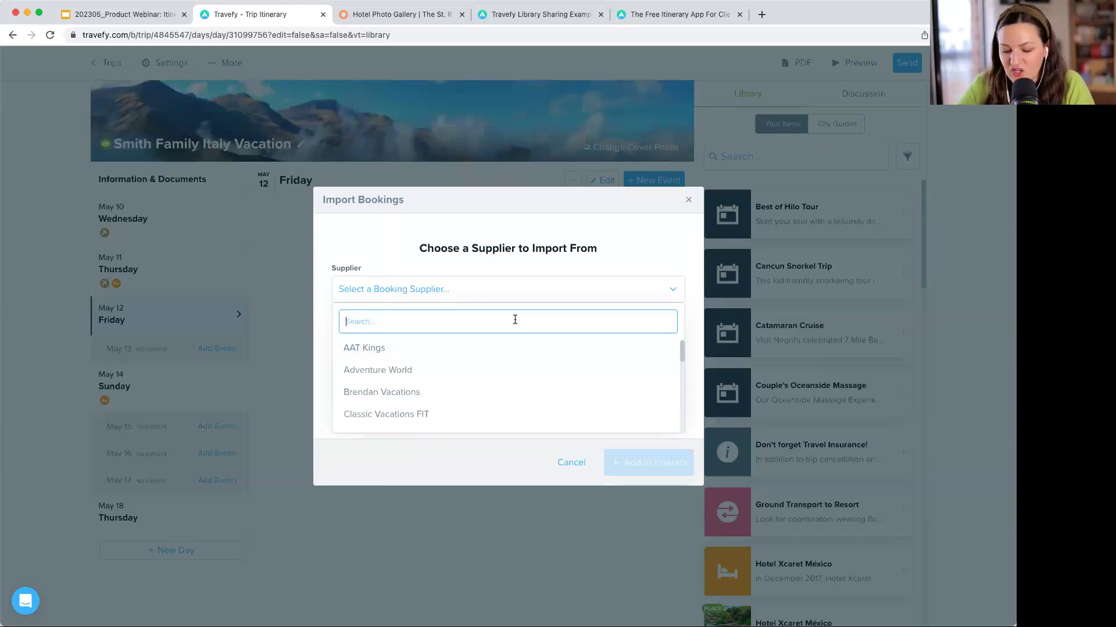
{"action": "type", "text": "proj"}
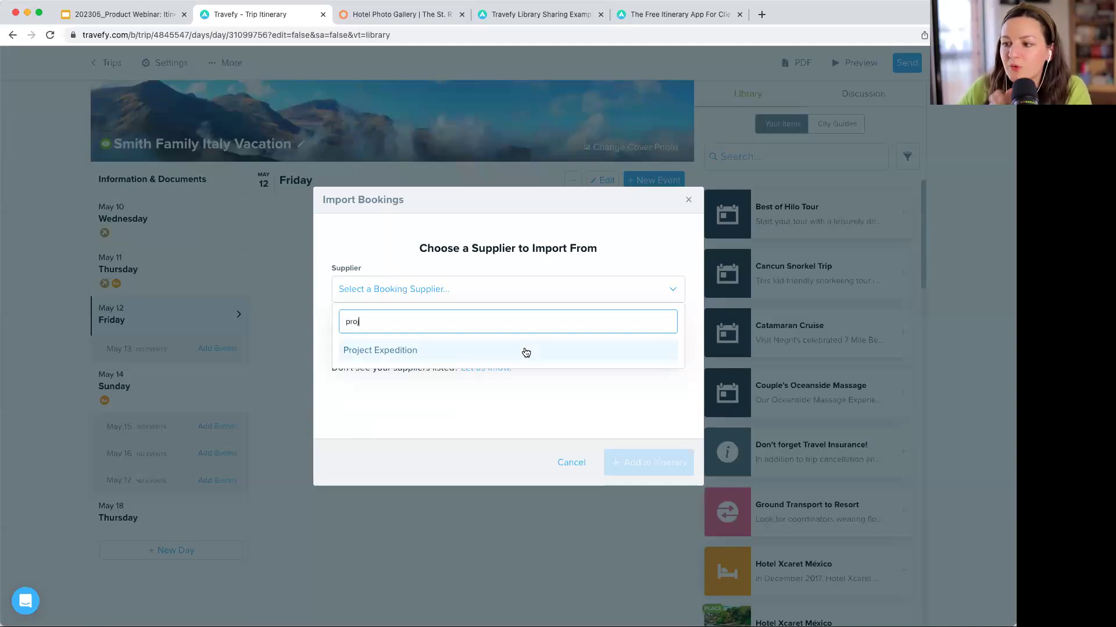
{"action": "left_click", "coordinate": [526, 350]}
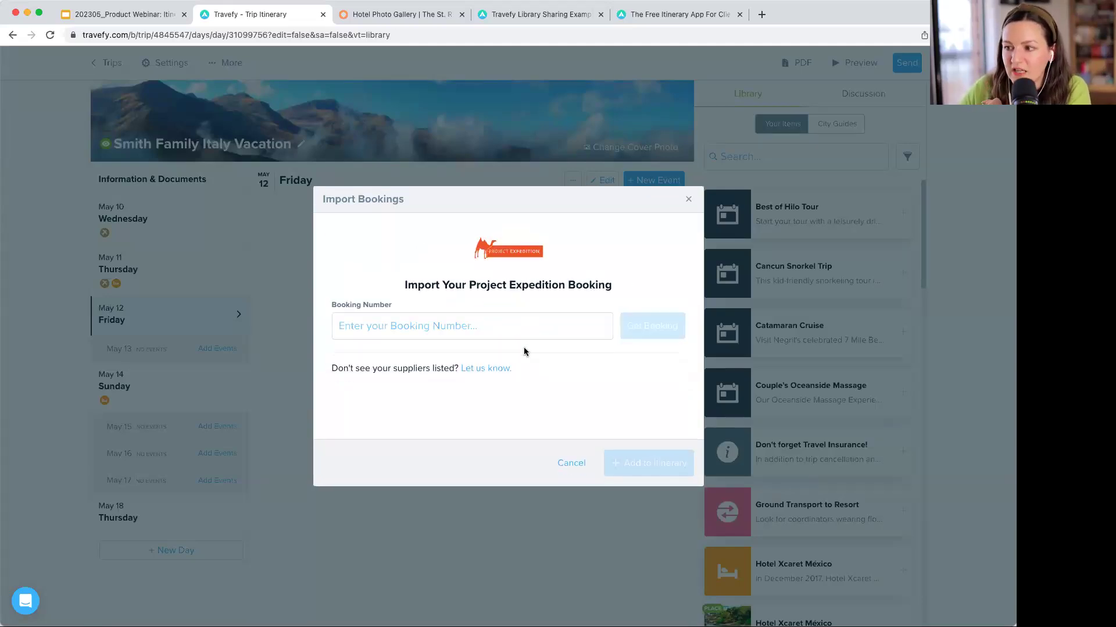
{"action": "left_click", "coordinate": [462, 326]}
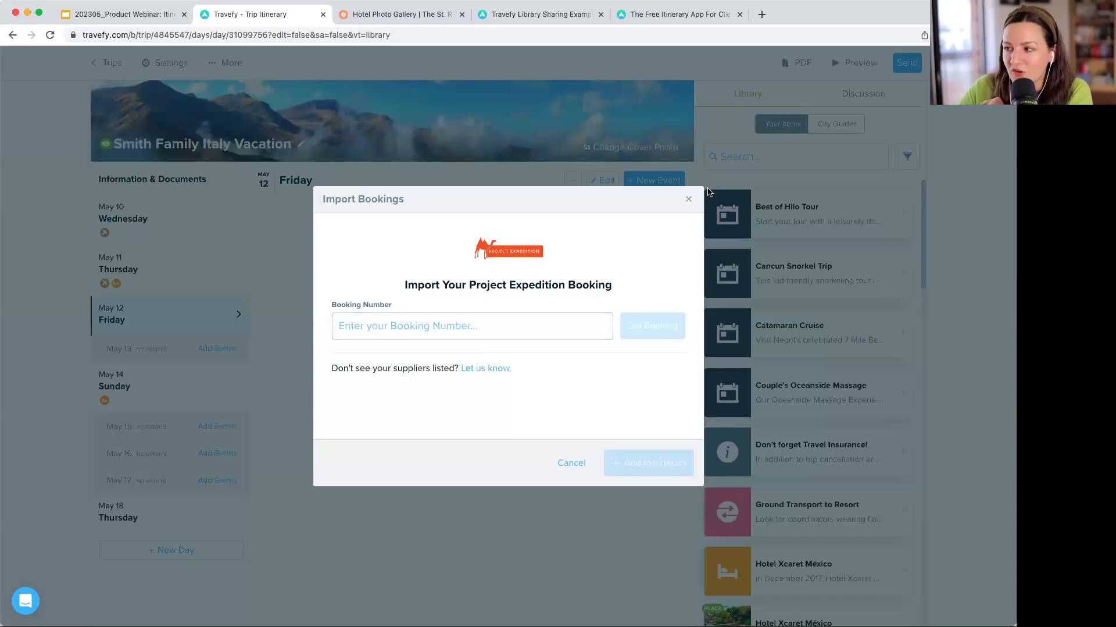
{"action": "left_click", "coordinate": [688, 199]}
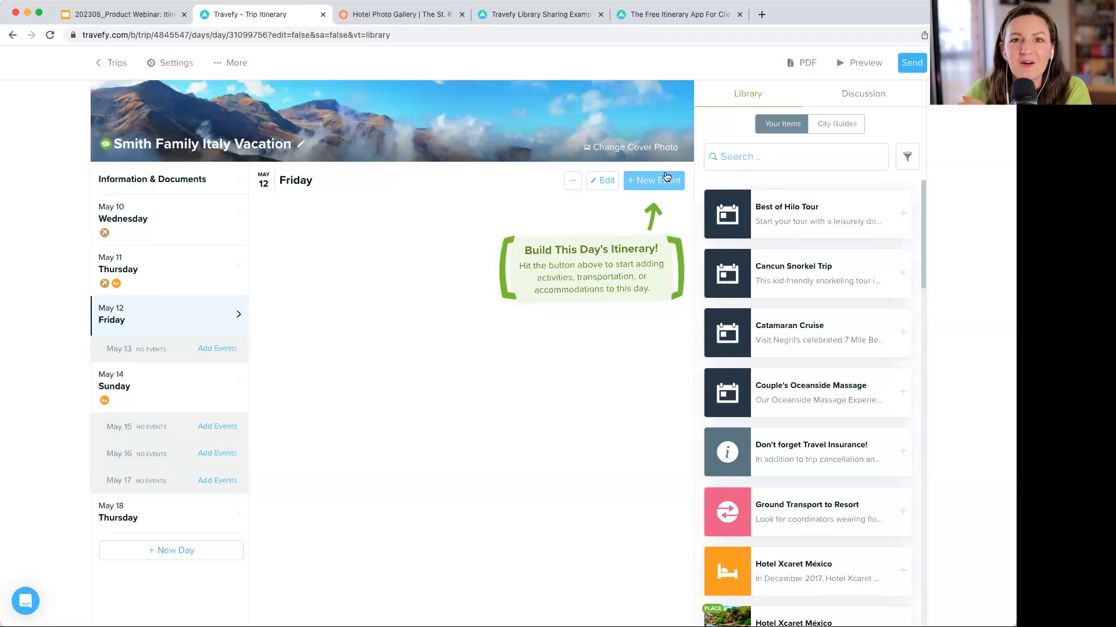
- Start a new Tour event on May 12 with Viator as the tour line
{"action": "scroll", "coordinate": [663, 181], "scroll_direction": "down", "scroll_amount": 1}
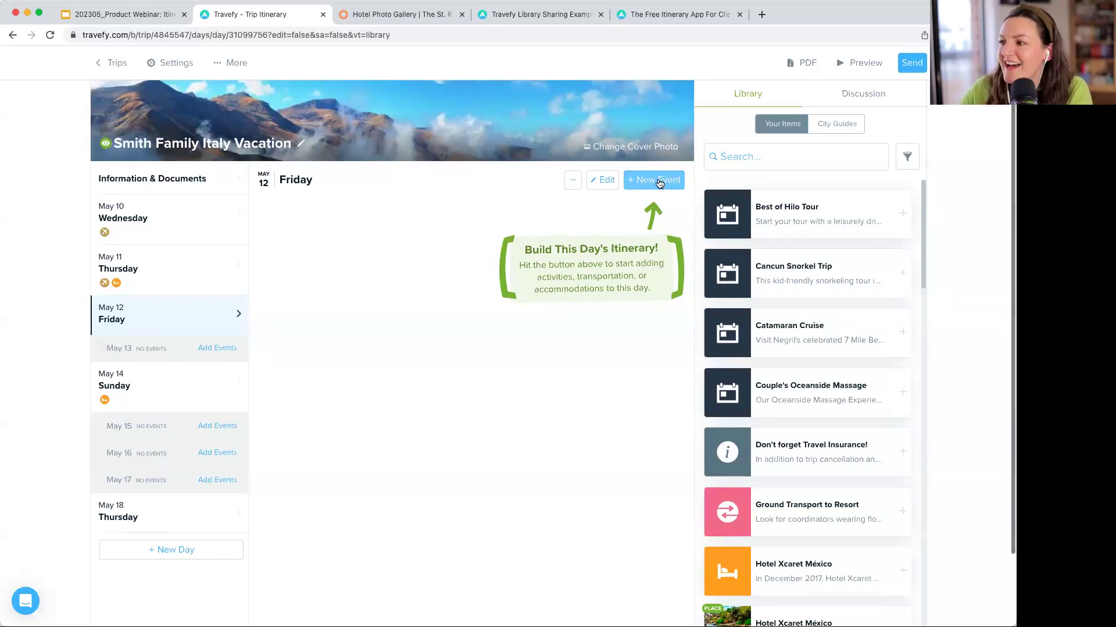
{"action": "scroll", "coordinate": [657, 183], "scroll_direction": "up", "scroll_amount": 1}
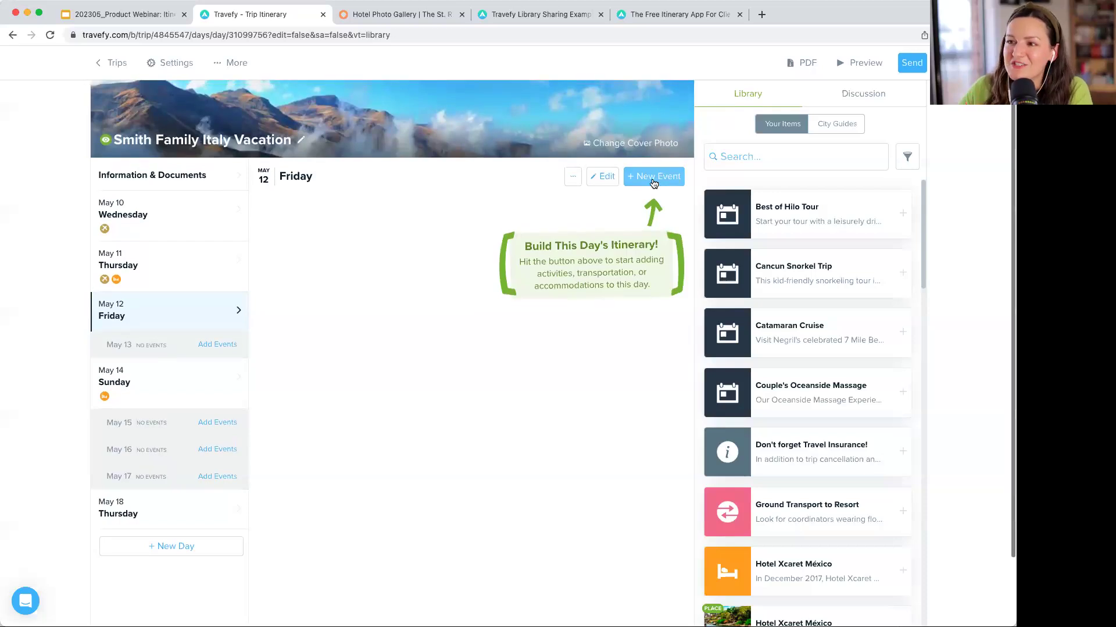
{"action": "left_click", "coordinate": [643, 180]}
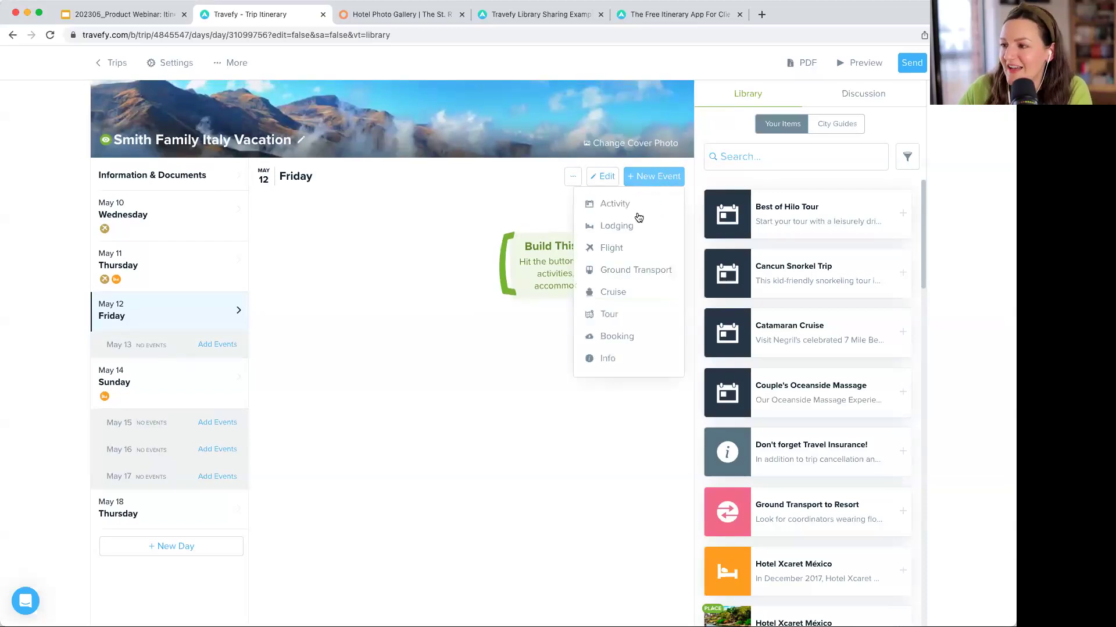
{"action": "left_click", "coordinate": [637, 314]}
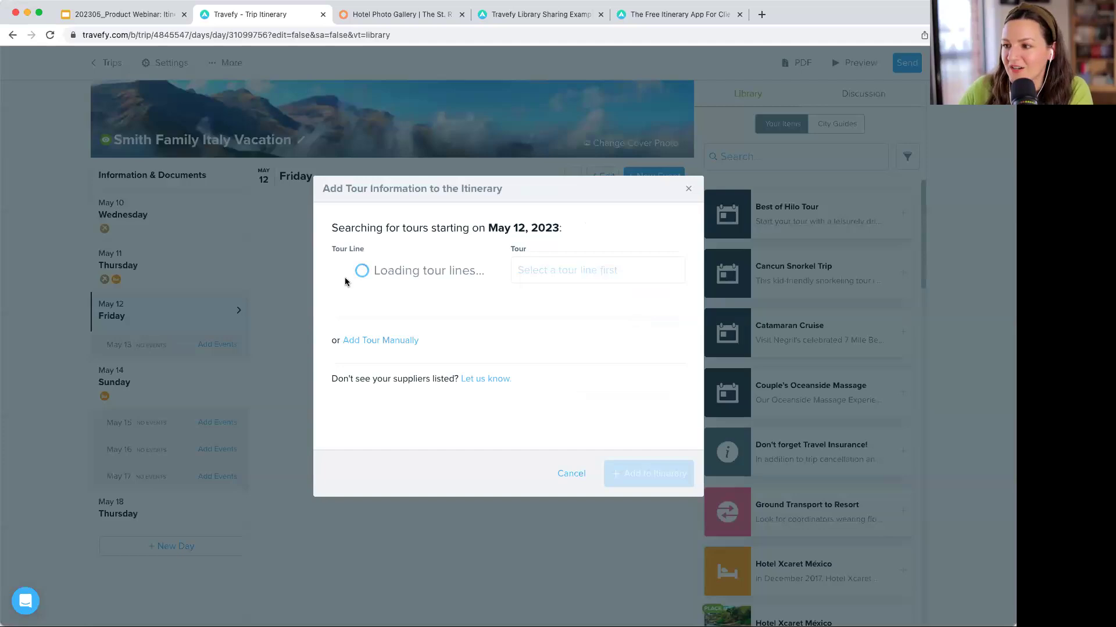
{"action": "left_click", "coordinate": [404, 272]}
{"action": "type", "text": "via"}
{"action": "key", "text": "Return"}
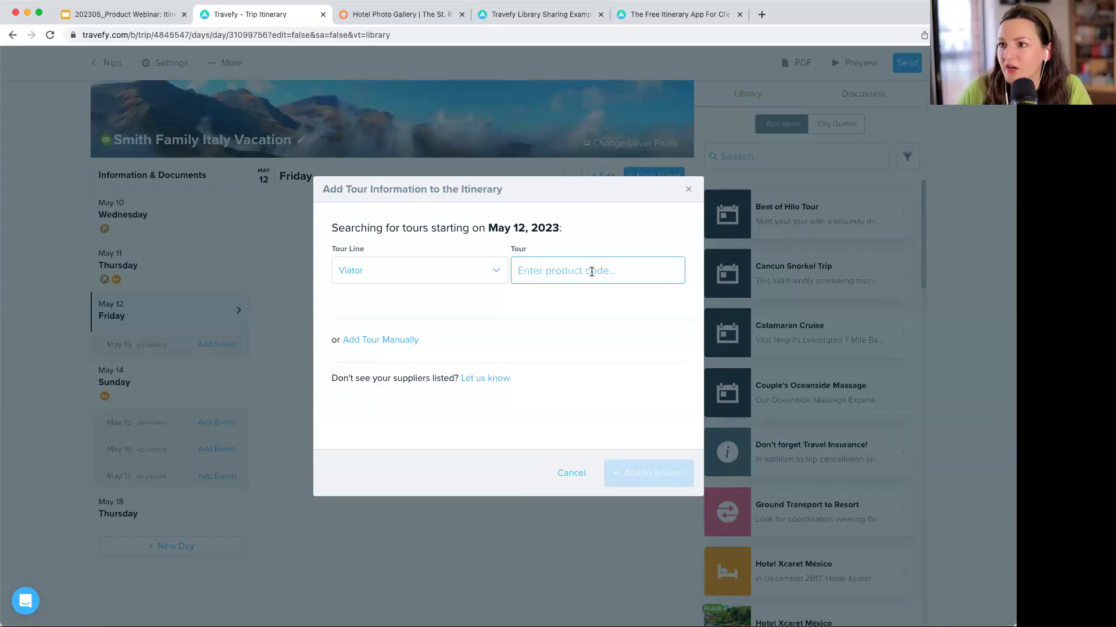
- Paste the Viator product code, look up the Private Early Bird Vatican Tour, and add it
{"action": "key", "text": "super+Tab"}
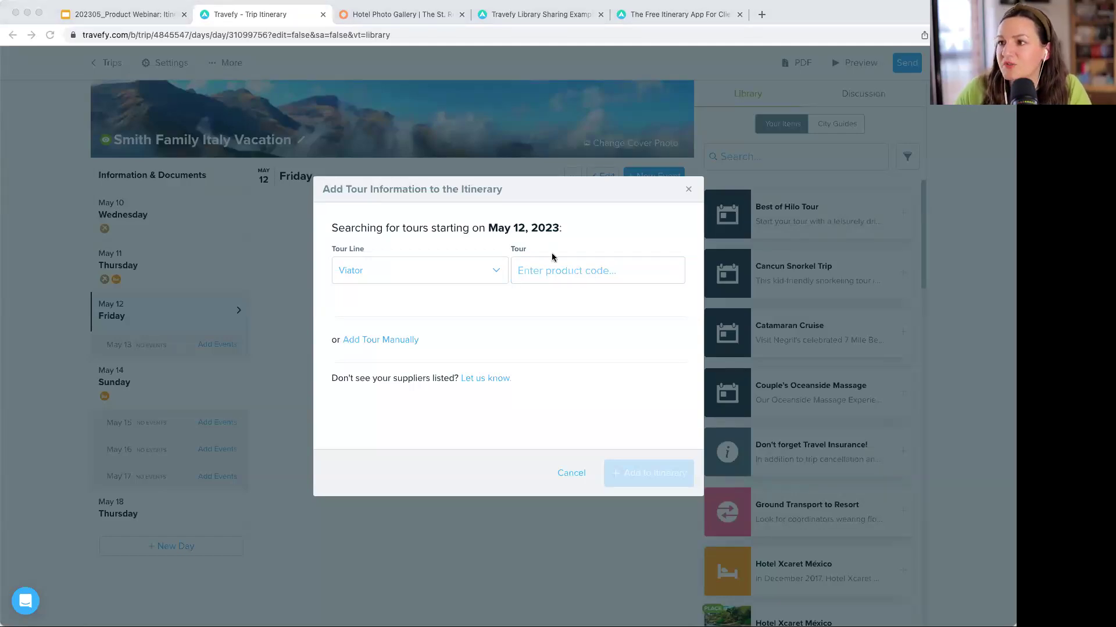
{"action": "left_click", "coordinate": [564, 274]}
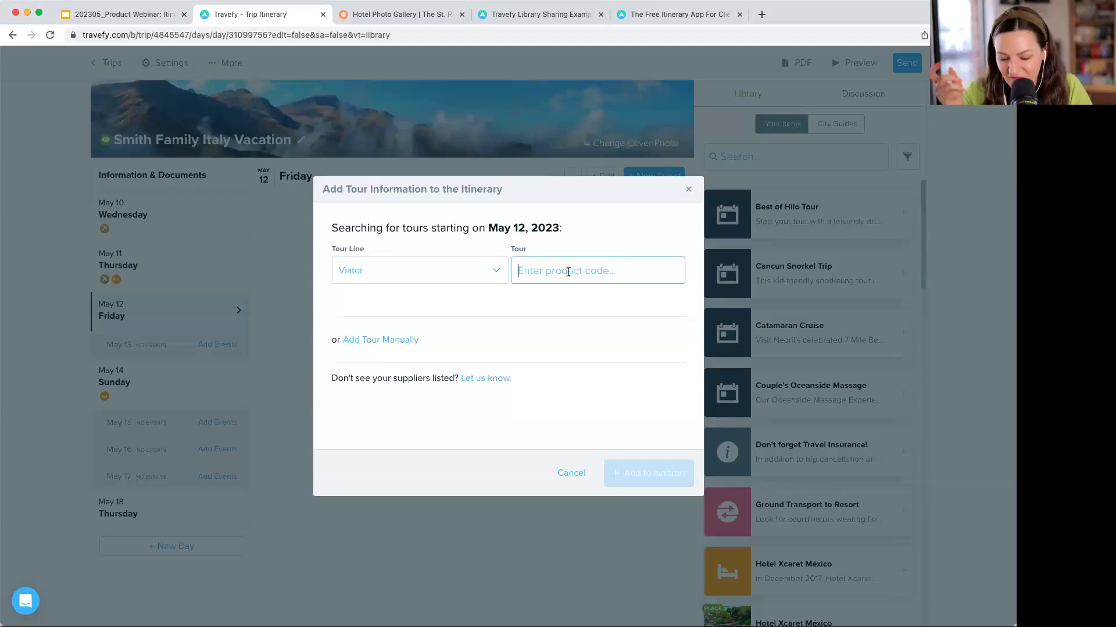
{"action": "type", "text": "20163P17"}
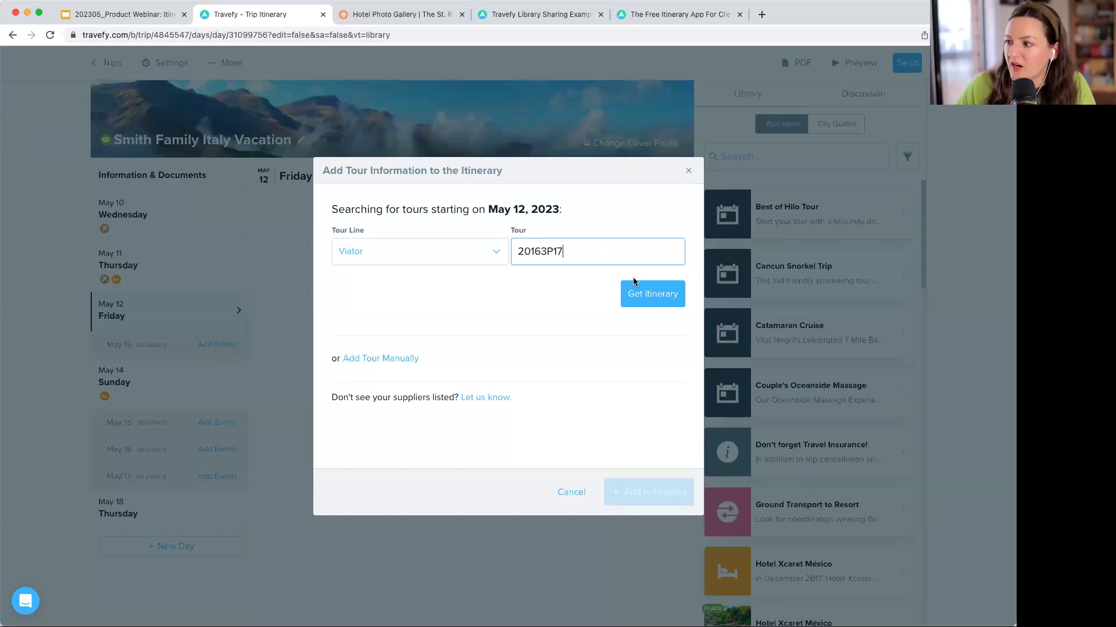
{"action": "left_click", "coordinate": [653, 292]}
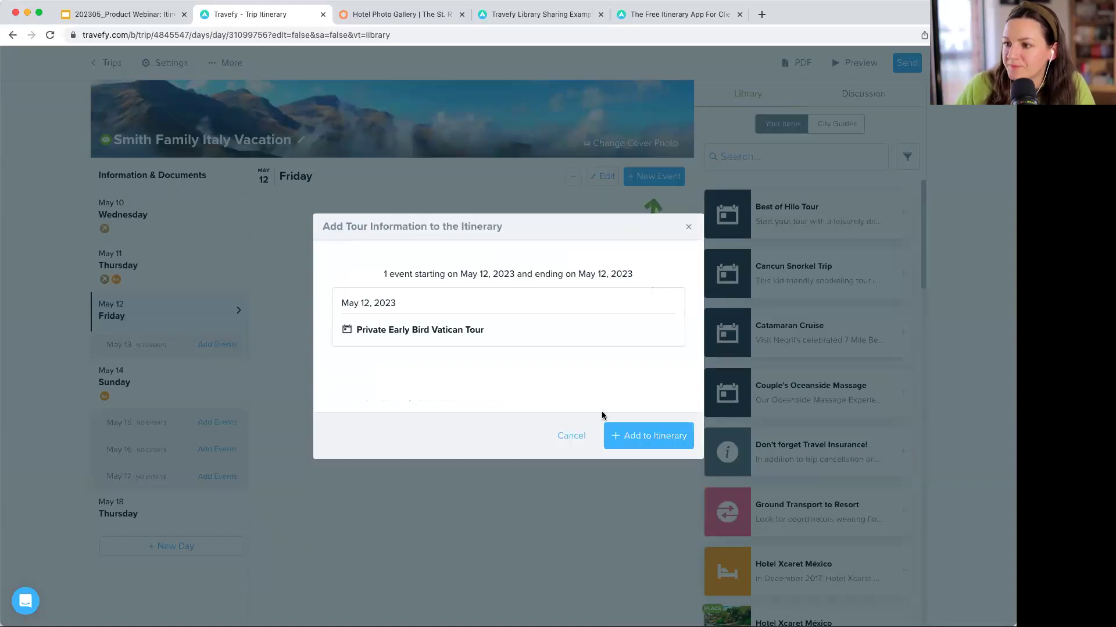
{"action": "left_click", "coordinate": [652, 433]}
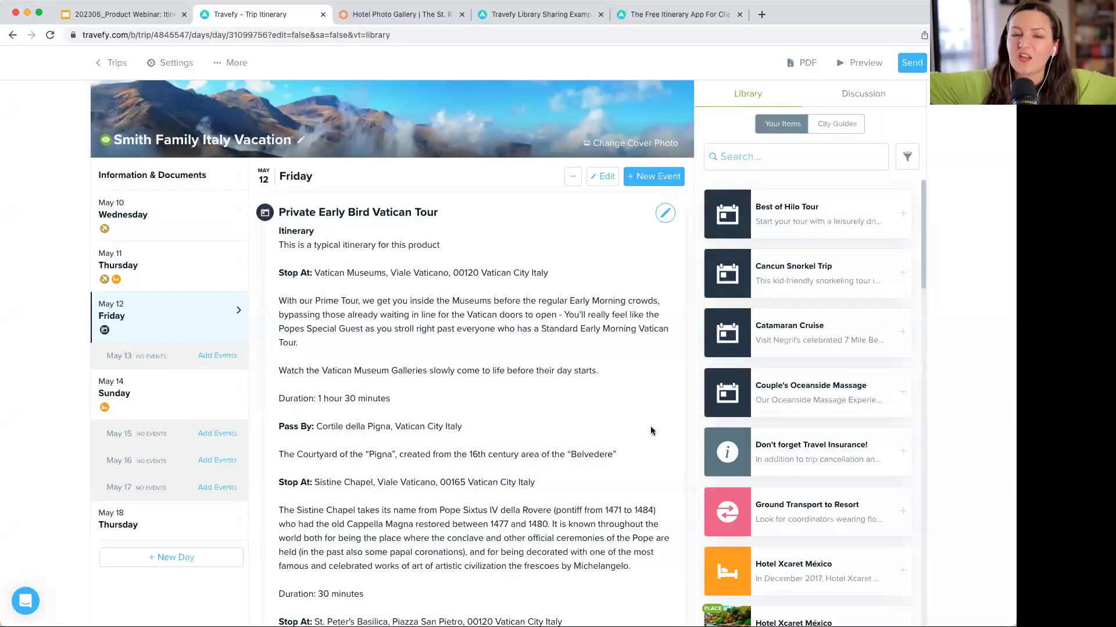
- Open the Vatican tour event and enter the booking confirmation number
{"action": "scroll", "coordinate": [648, 425], "scroll_direction": "down", "scroll_amount": 3}
{"action": "scroll", "coordinate": [647, 425], "scroll_direction": "down", "scroll_amount": 8}
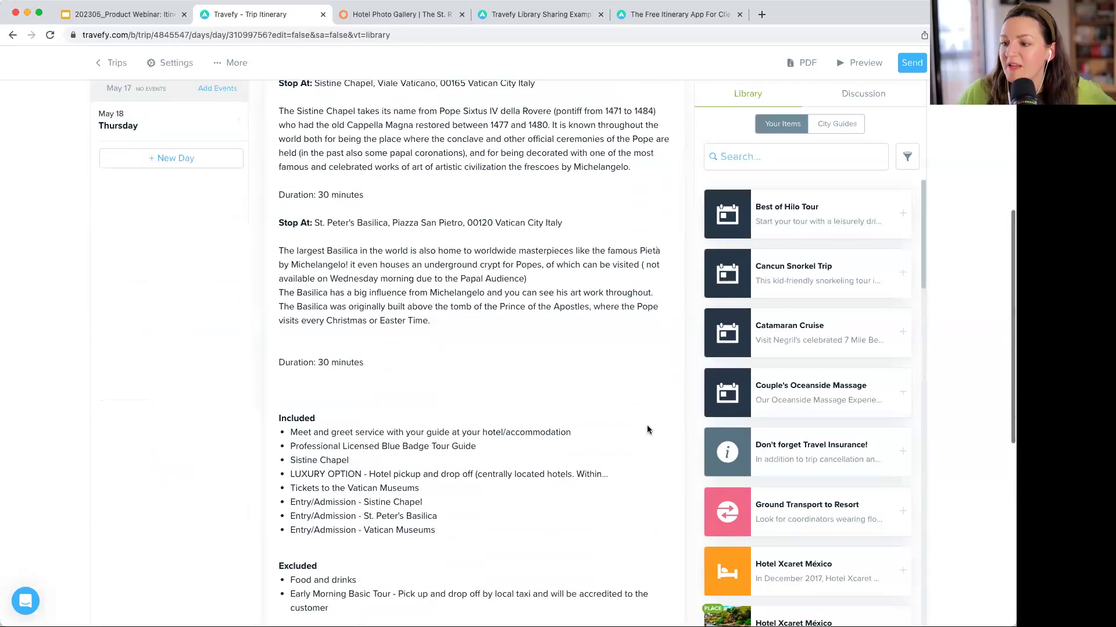
{"action": "scroll", "coordinate": [647, 429], "scroll_direction": "down", "scroll_amount": 5}
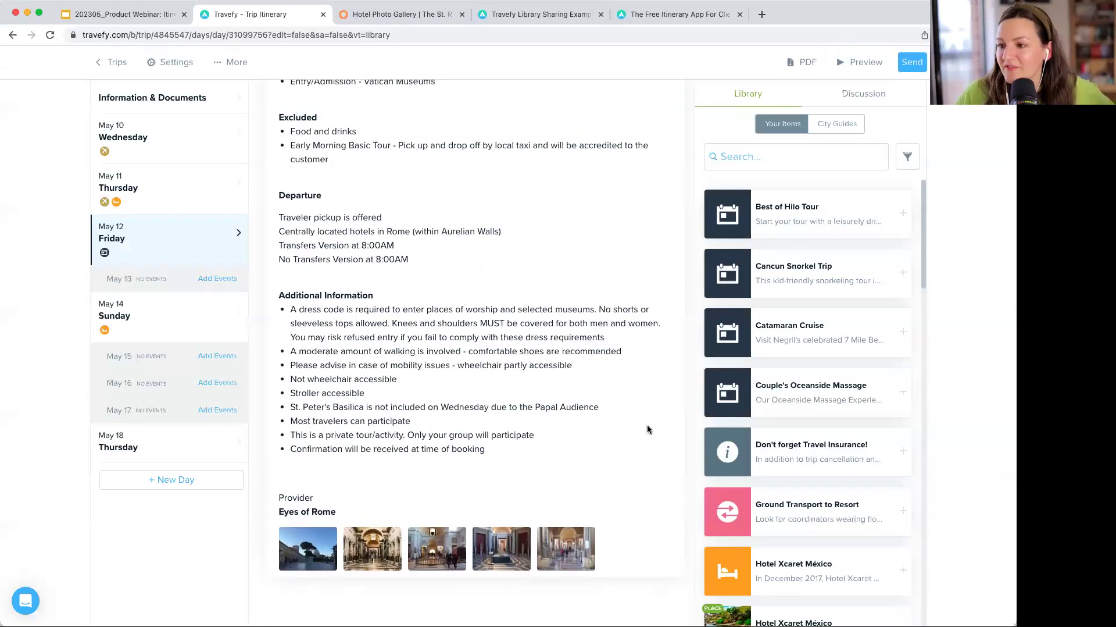
{"action": "left_click", "coordinate": [647, 429]}
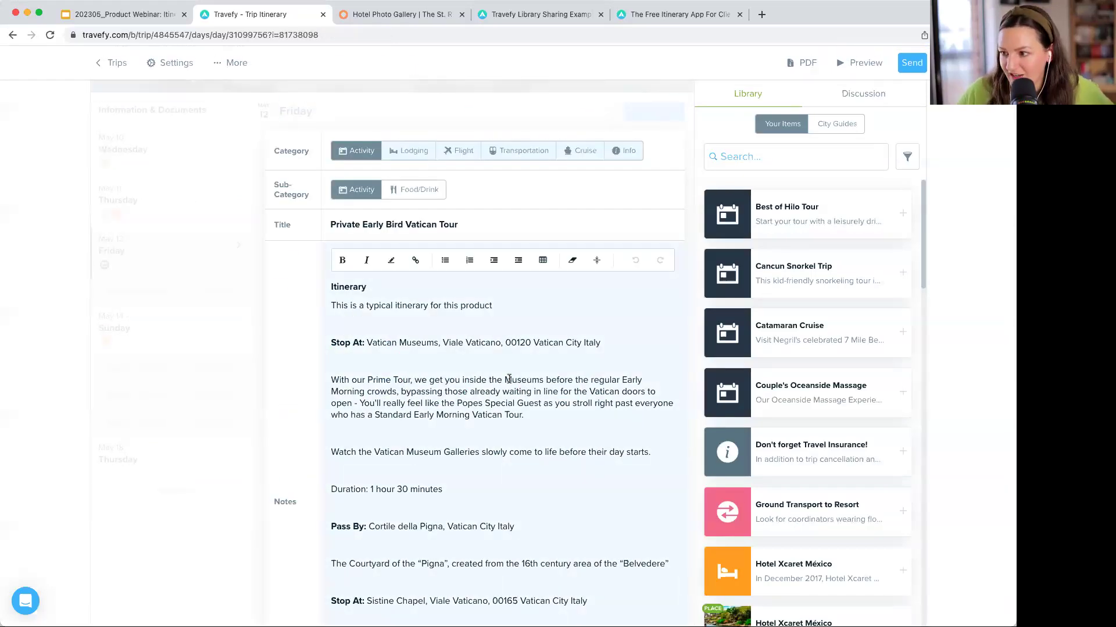
{"action": "scroll", "coordinate": [509, 378], "scroll_direction": "down", "scroll_amount": 7}
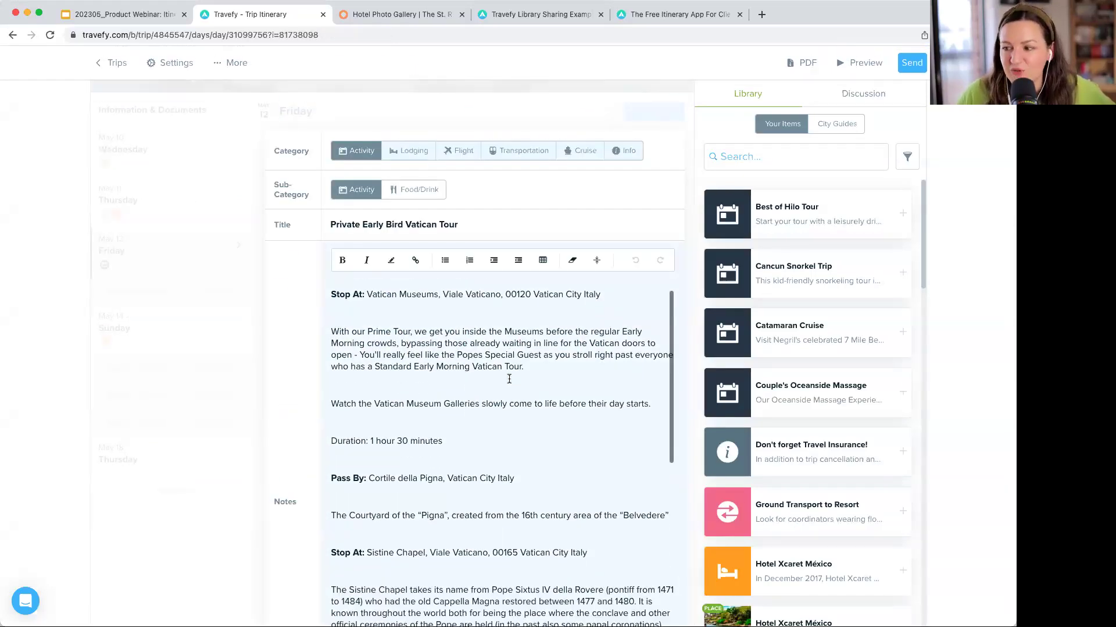
{"action": "scroll", "coordinate": [510, 378], "scroll_direction": "down", "scroll_amount": 5}
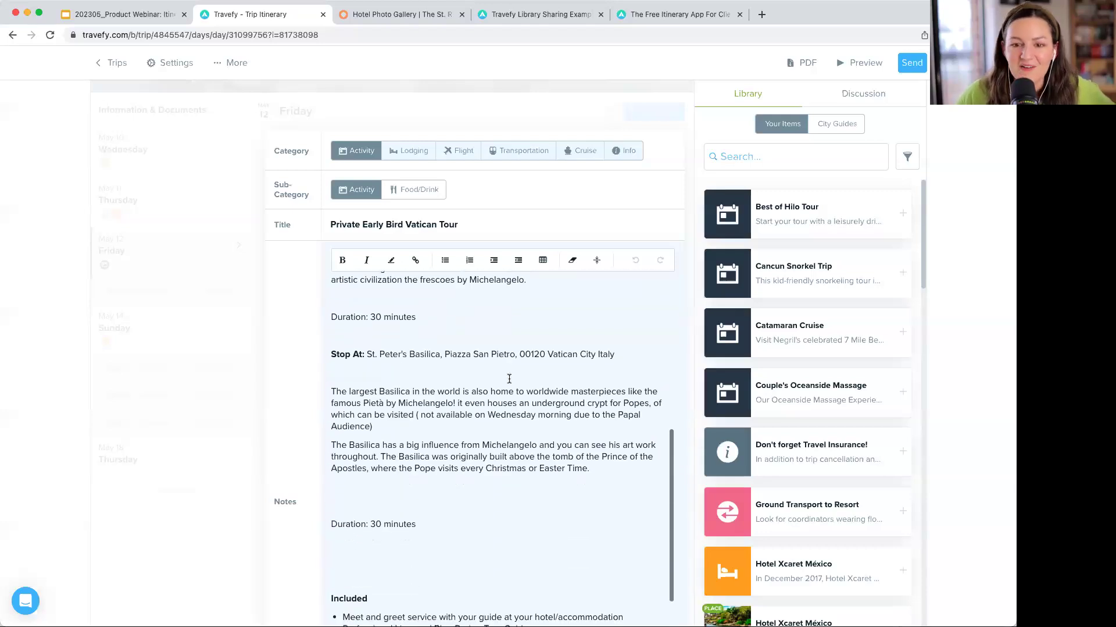
{"action": "scroll", "coordinate": [509, 378], "scroll_direction": "down", "scroll_amount": 3}
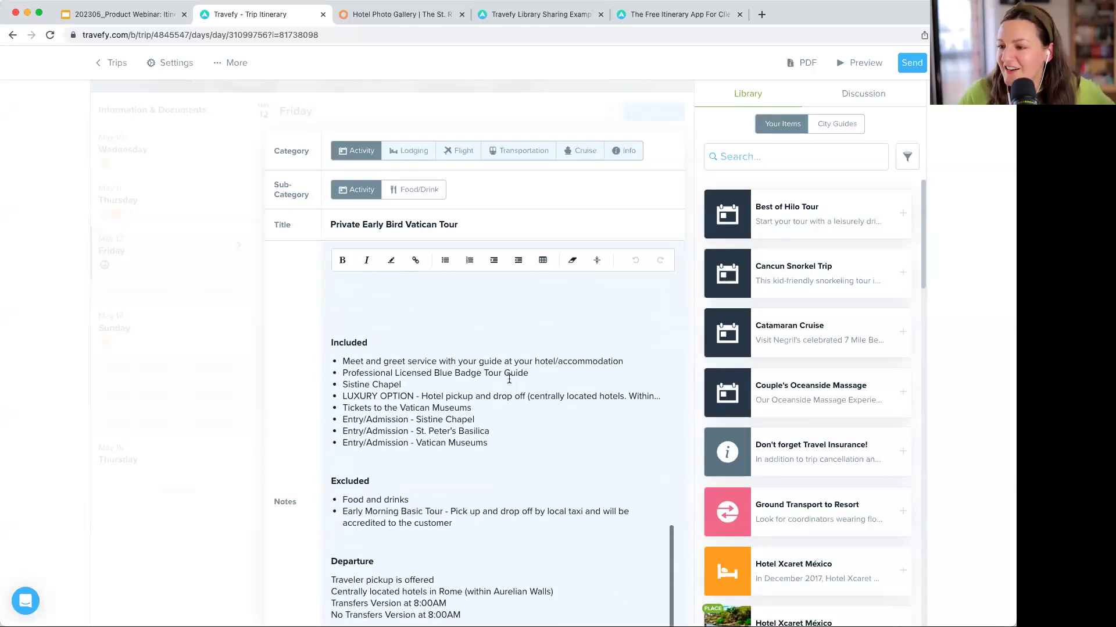
{"action": "scroll", "coordinate": [509, 379], "scroll_direction": "down", "scroll_amount": 5}
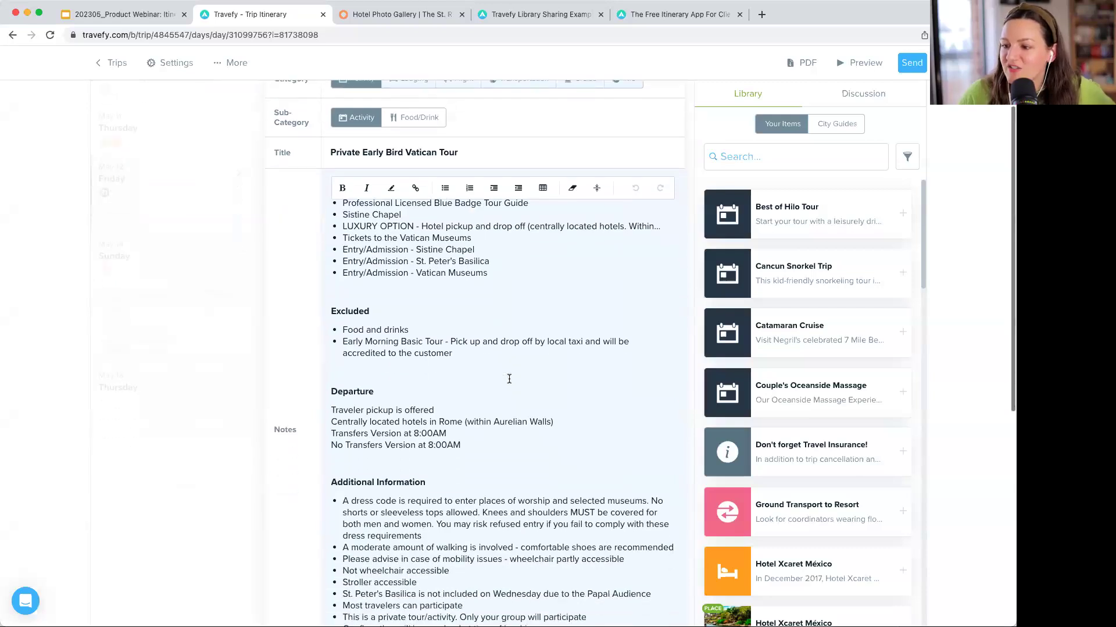
{"action": "scroll", "coordinate": [509, 378], "scroll_direction": "down", "scroll_amount": 4}
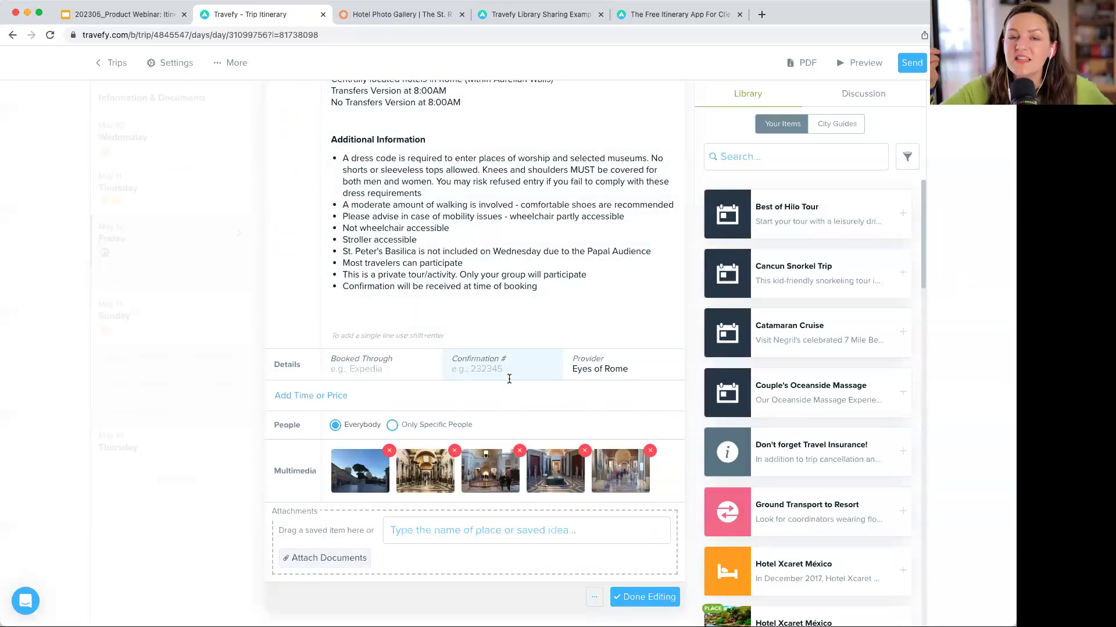
{"action": "left_click", "coordinate": [509, 379]}
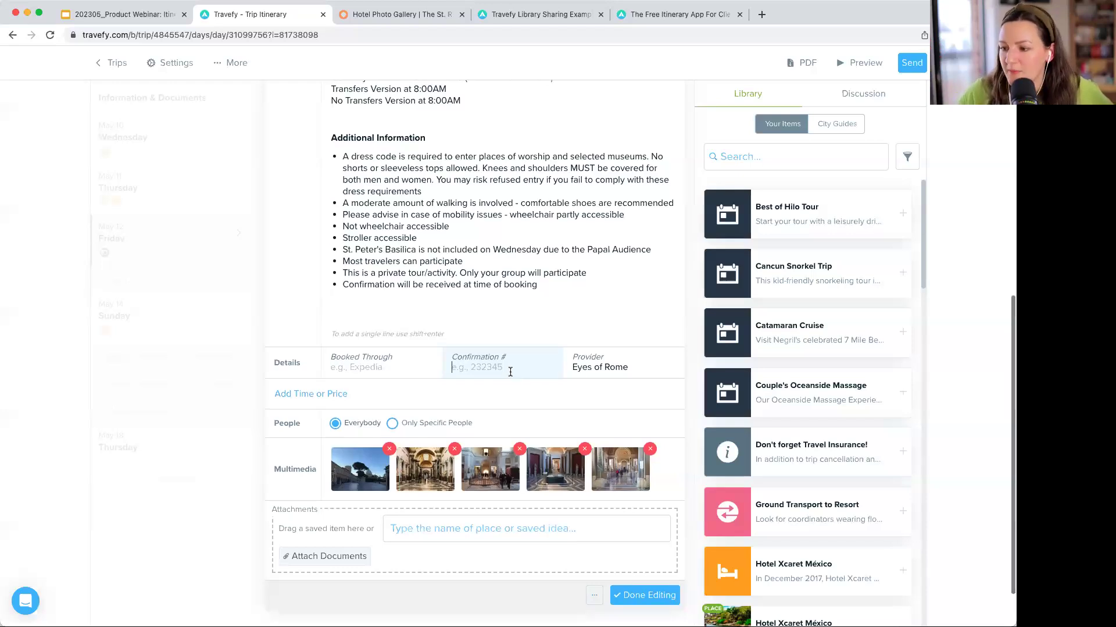
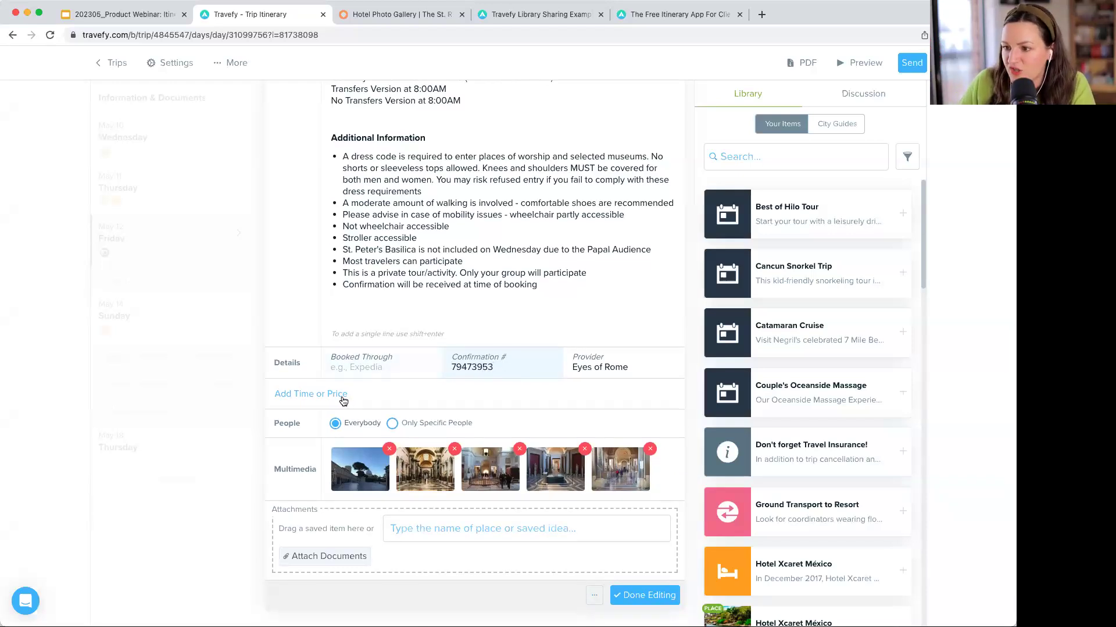
- Add the time or price section and save the Vatican tour event
{"action": "left_click", "coordinate": [342, 394]}
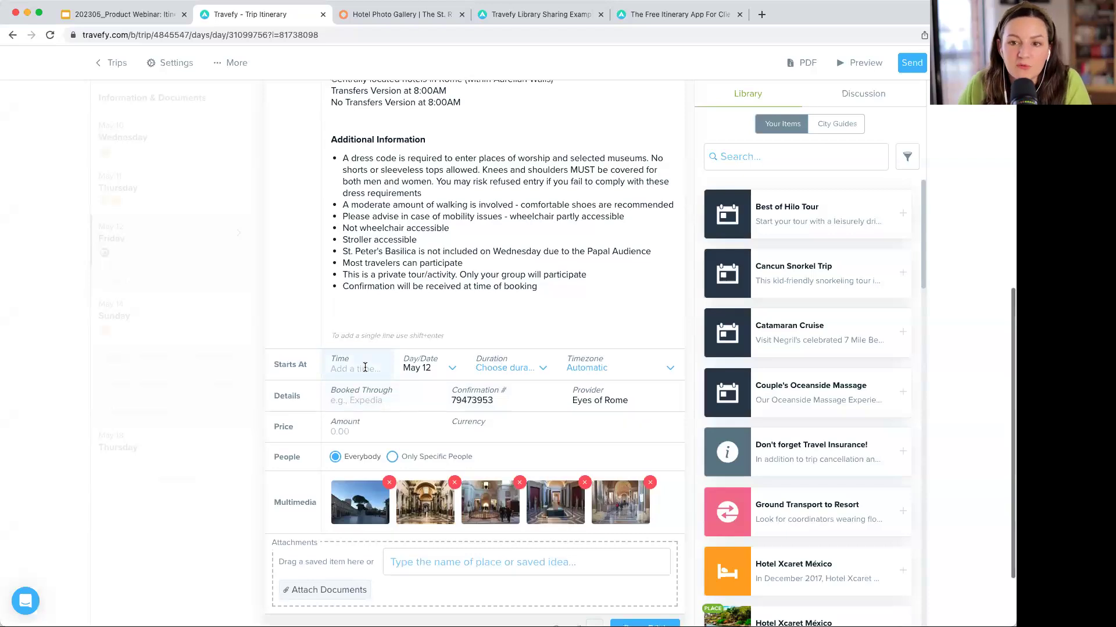
{"action": "scroll", "coordinate": [363, 372], "scroll_direction": "down", "scroll_amount": 3}
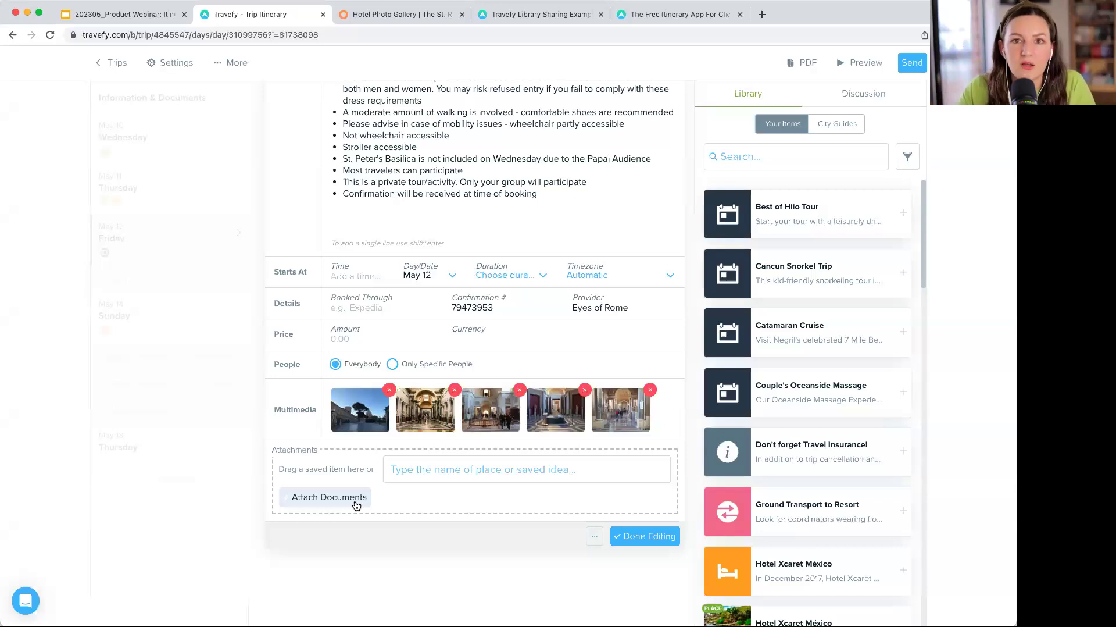
{"action": "left_click", "coordinate": [654, 535]}
{"action": "scroll", "coordinate": [498, 220], "scroll_direction": "up", "scroll_amount": 10}
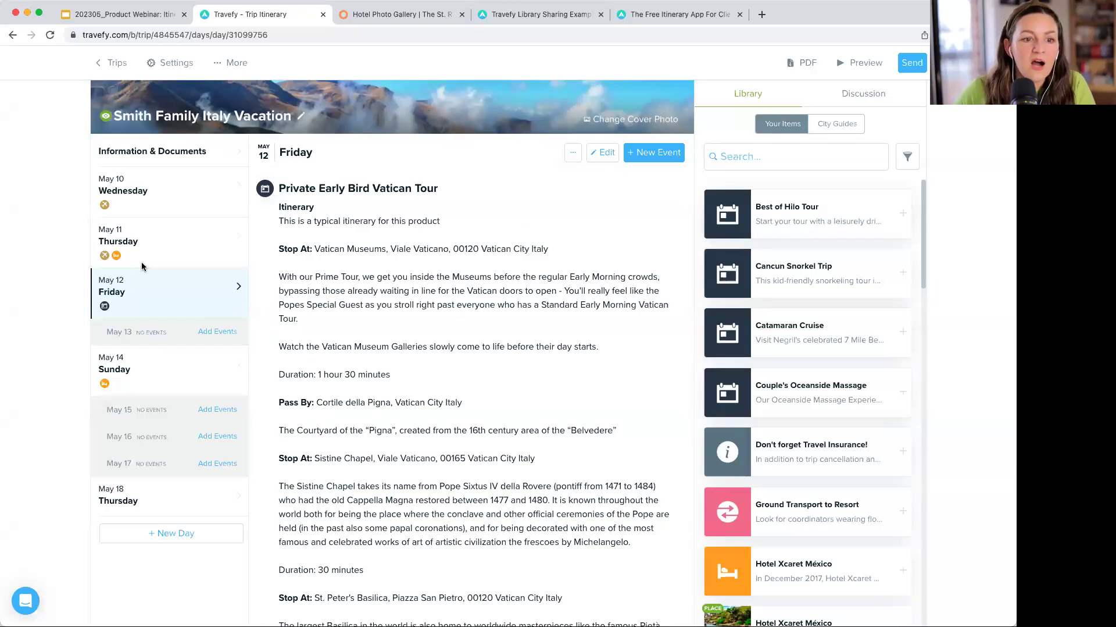
- Open Saturday, May 13 and show the list of New Event types
{"action": "key", "text": "super+Tab"}
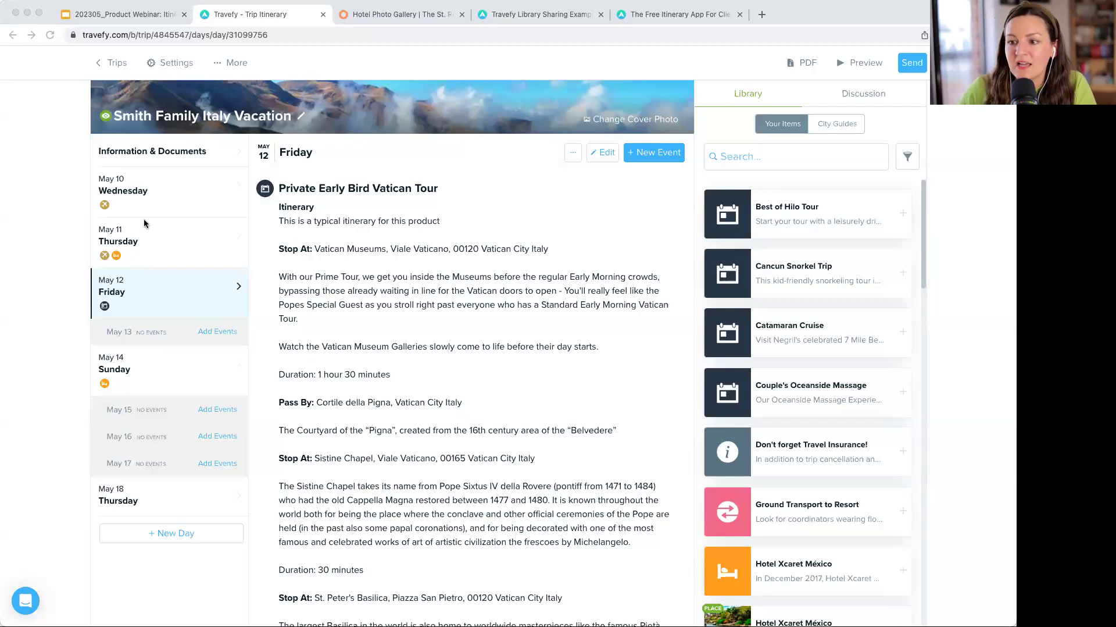
{"action": "left_click", "coordinate": [227, 329]}
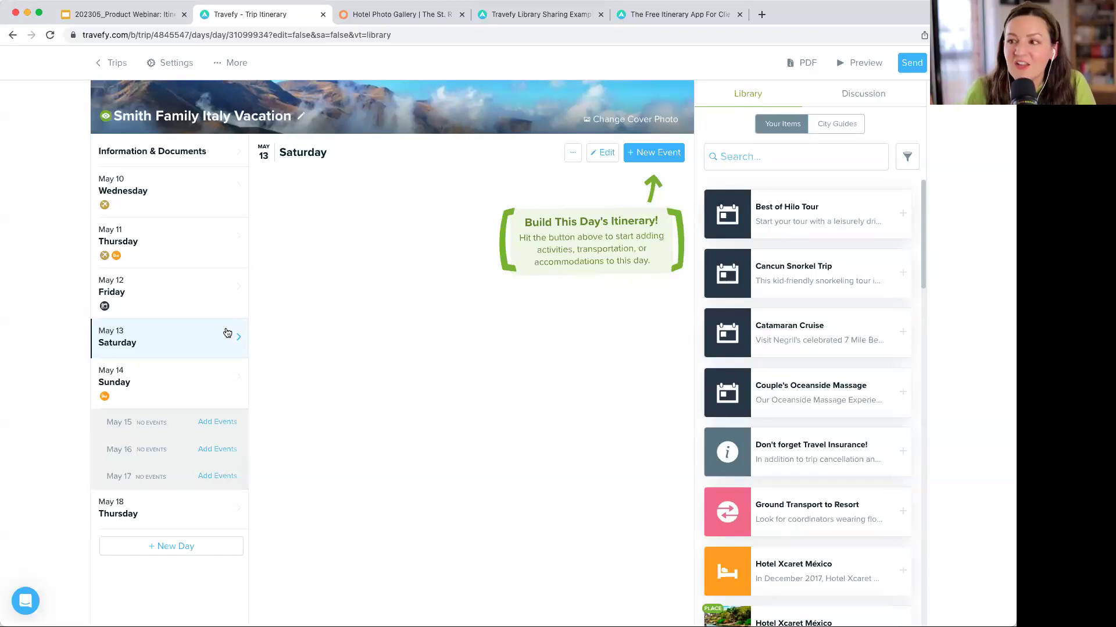
{"action": "left_click", "coordinate": [654, 154]}
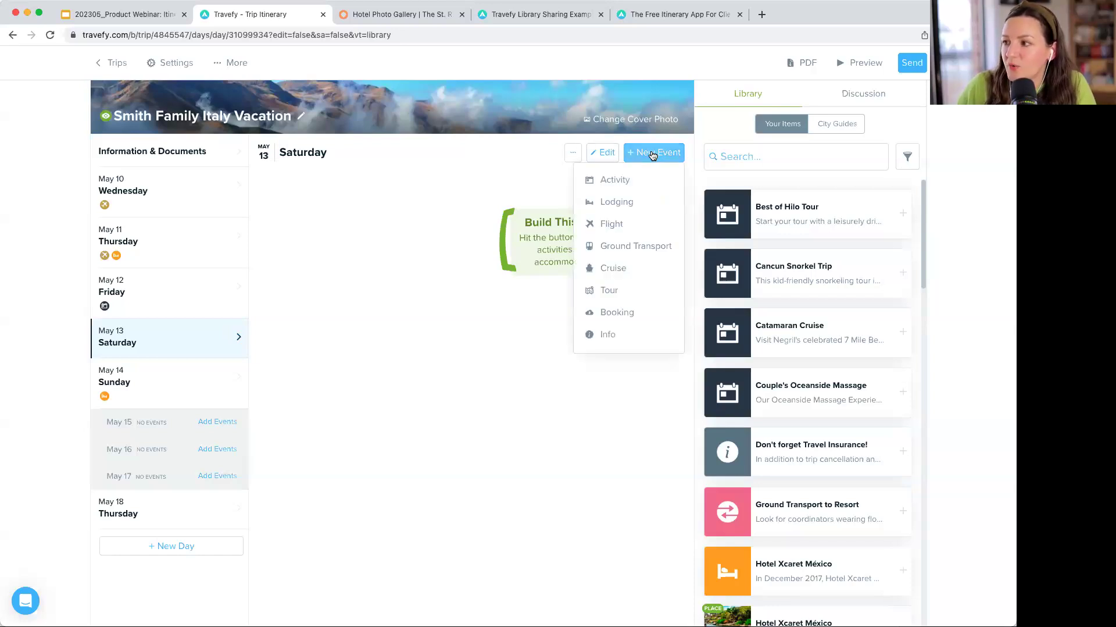
- Create a Food/Drink activity titled 'Dinner Reservation: La Pergola' with the restaurant description in Notes
{"action": "left_click", "coordinate": [630, 185]}
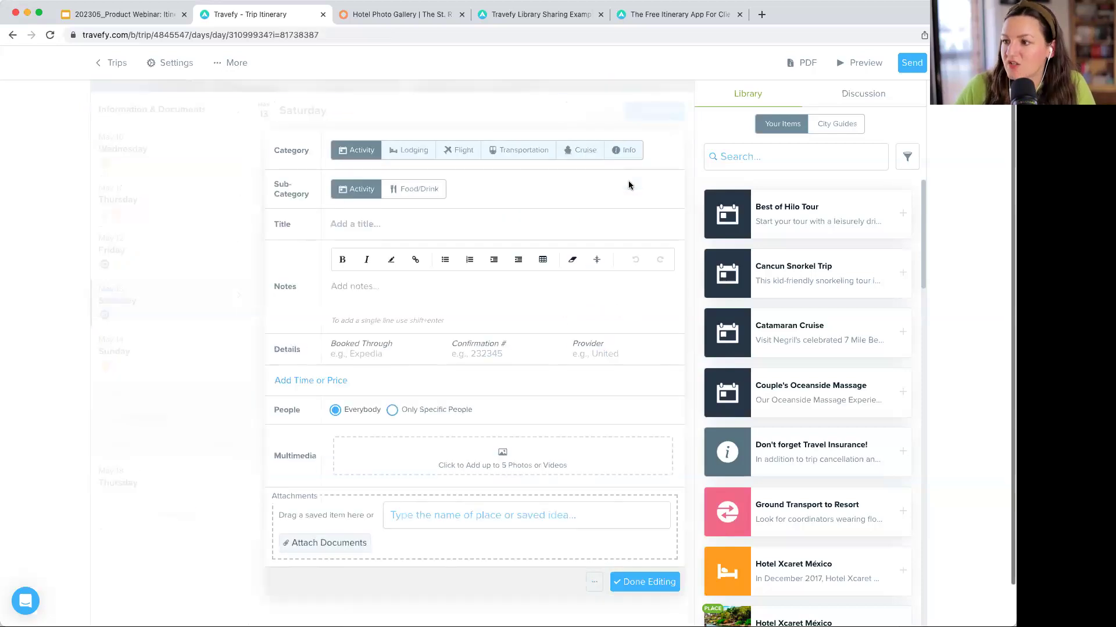
{"action": "left_click", "coordinate": [437, 199]}
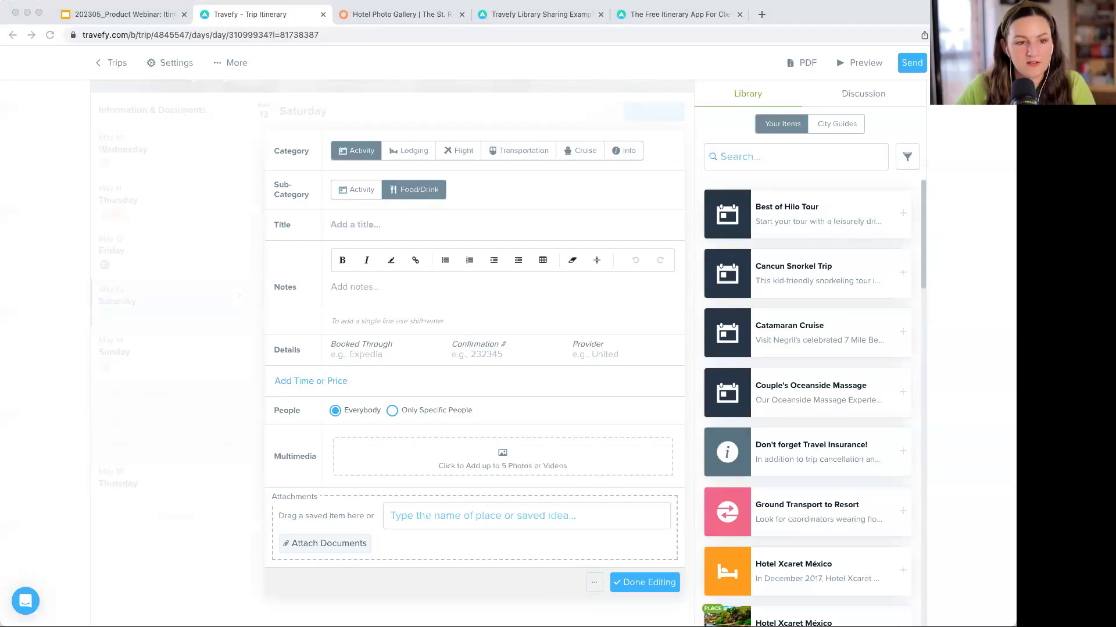
{"action": "left_click", "coordinate": [411, 223]}
{"action": "type", "text": "Dinner Reservation: La Pergola"}
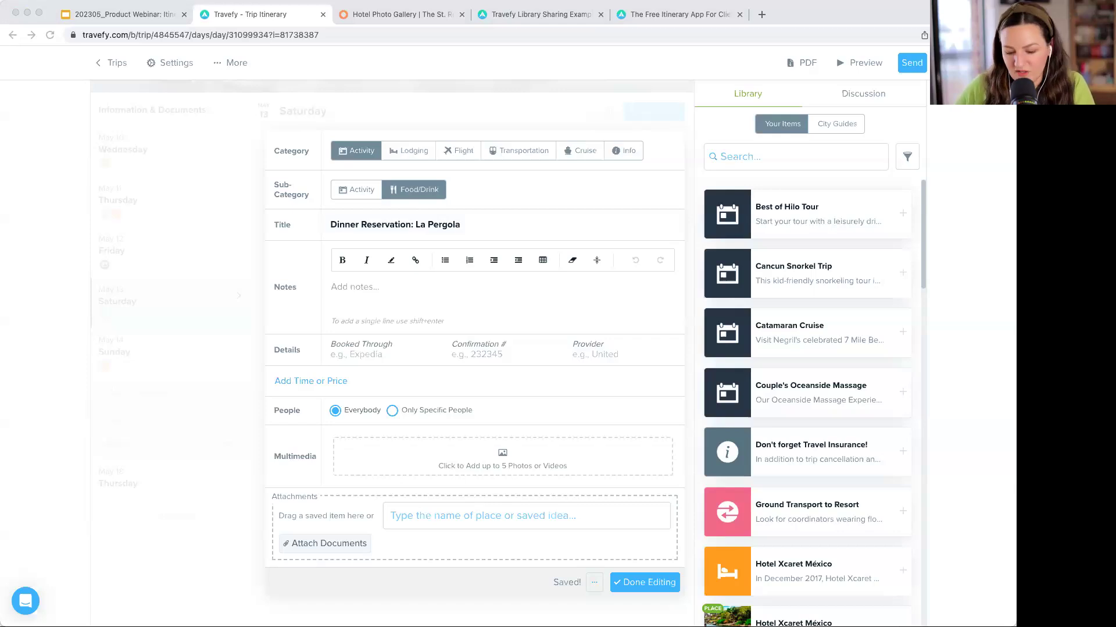
{"action": "left_click", "coordinate": [411, 289]}
{"action": "type", "text": "Perched atop the five-star Rome Cavalieri hotel, the dining room sings class like a Rossini mass. Food is prepared under the watchful eye of chef Heinz Beck and includes his signature dish of Faggotelli La Pergola, stuffed pasta in a carbonara sauce, which has to be tried to be believed."}
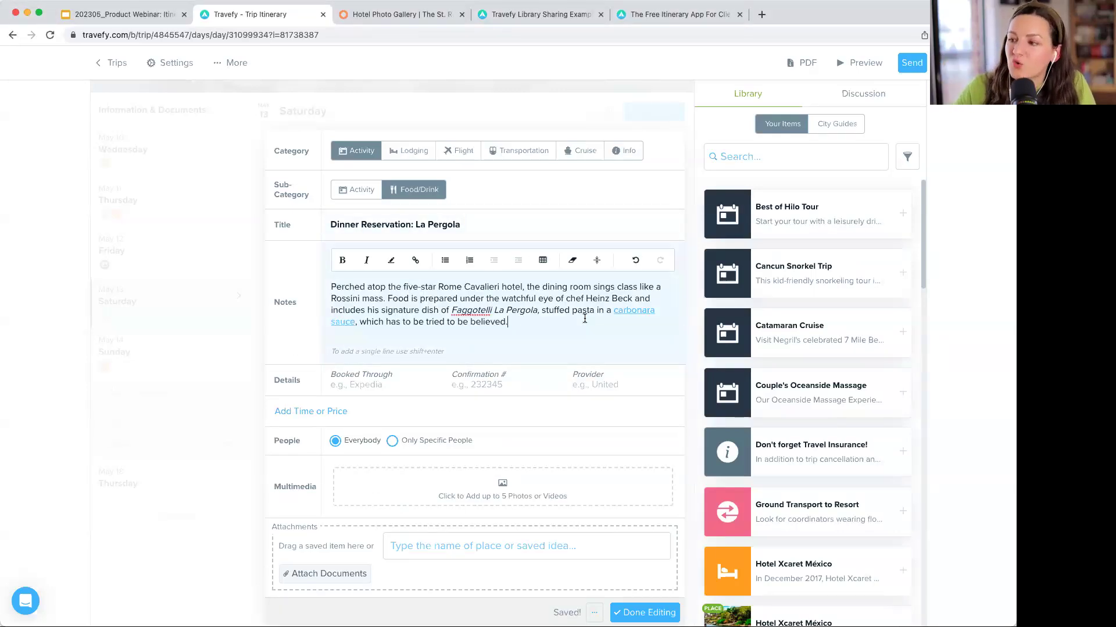
{"action": "scroll", "coordinate": [585, 318], "scroll_direction": "down", "scroll_amount": 2}
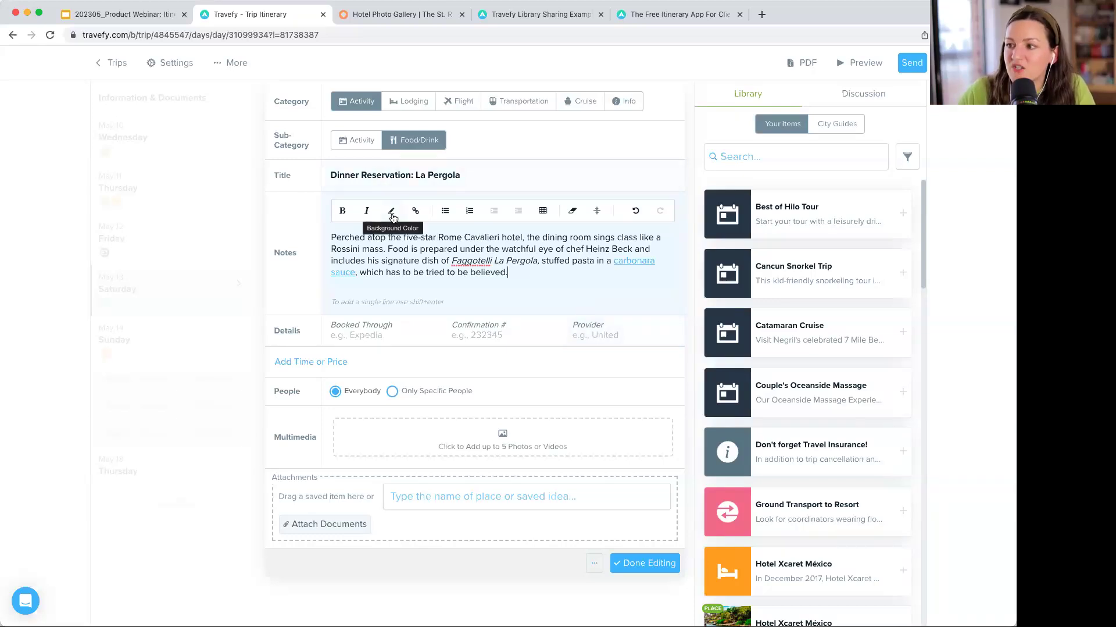
{"action": "scroll", "coordinate": [394, 217], "scroll_direction": "down", "scroll_amount": 1}
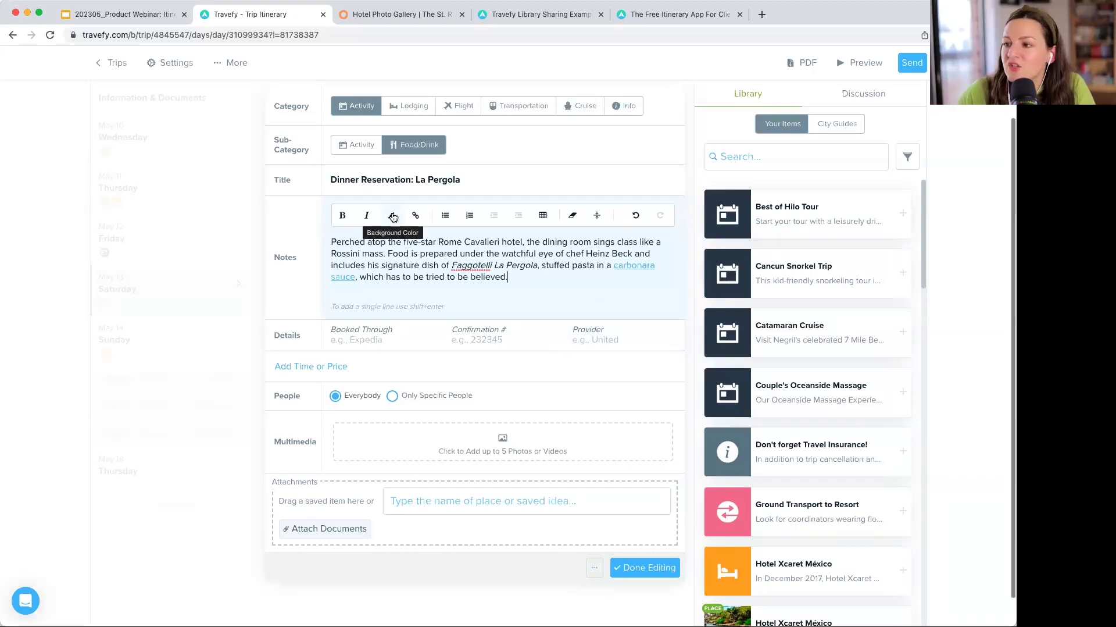
{"action": "left_click", "coordinate": [392, 209]}
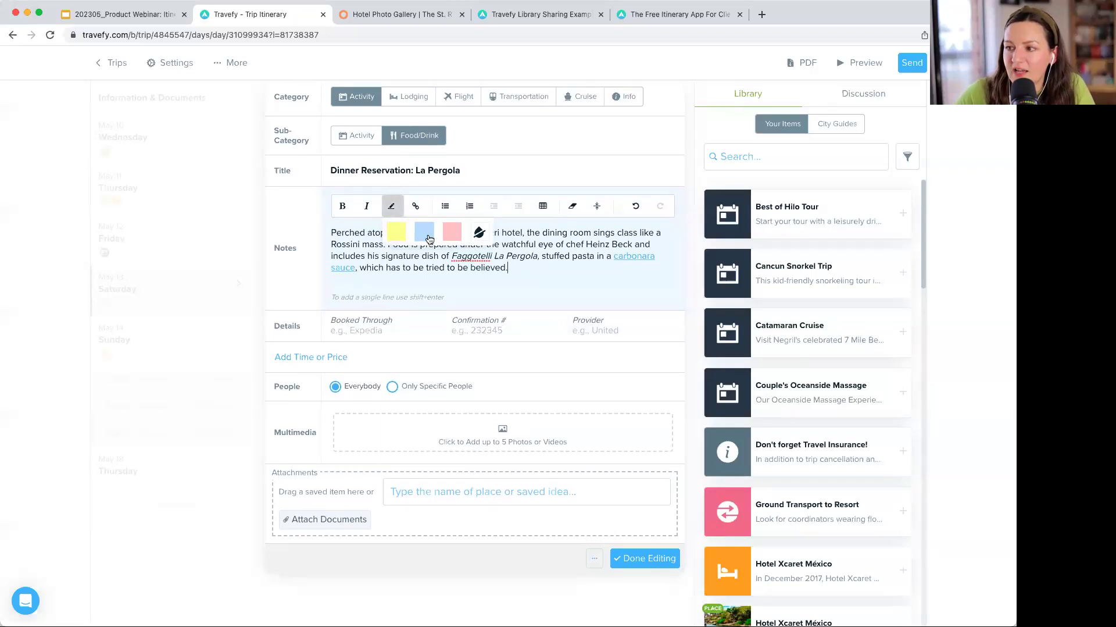
{"action": "left_click", "coordinate": [416, 206]}
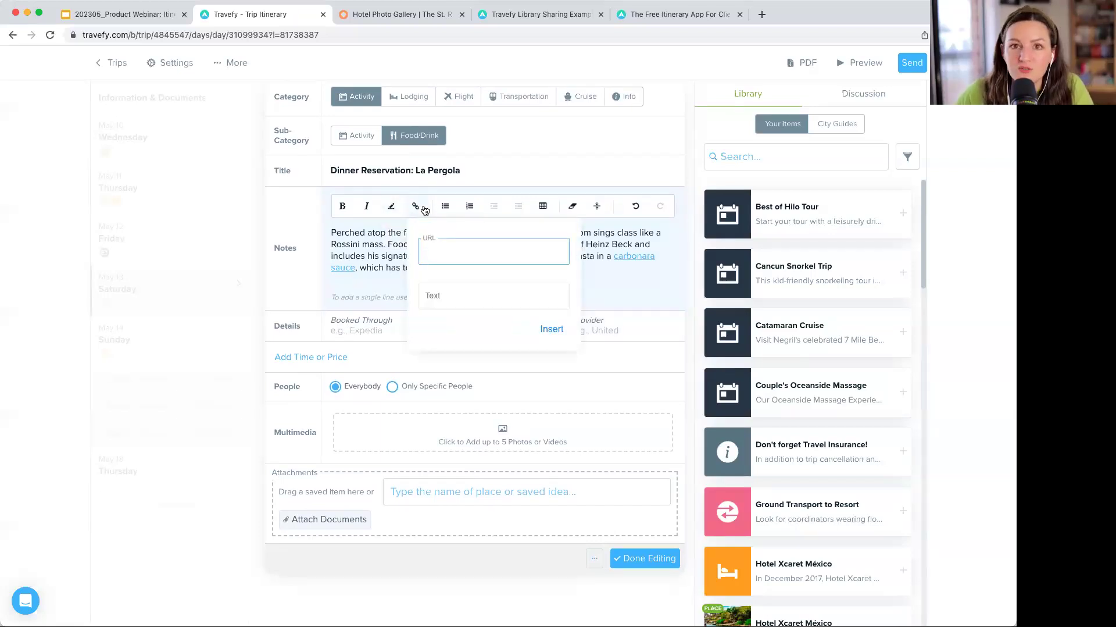
{"action": "left_click", "coordinate": [424, 208]}
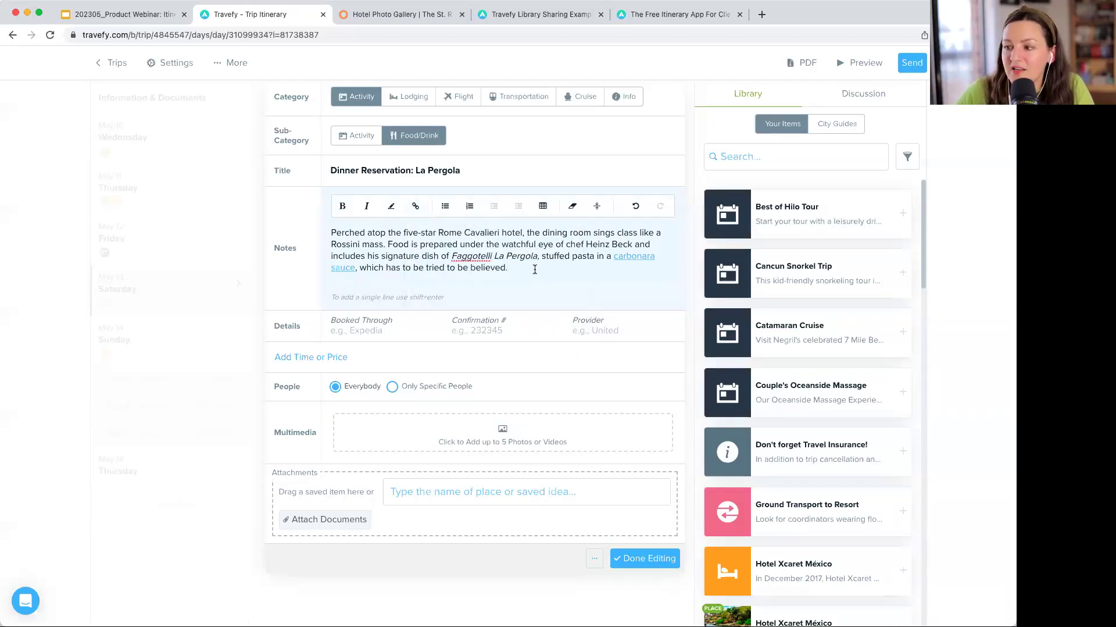
{"action": "key", "text": "Return"}
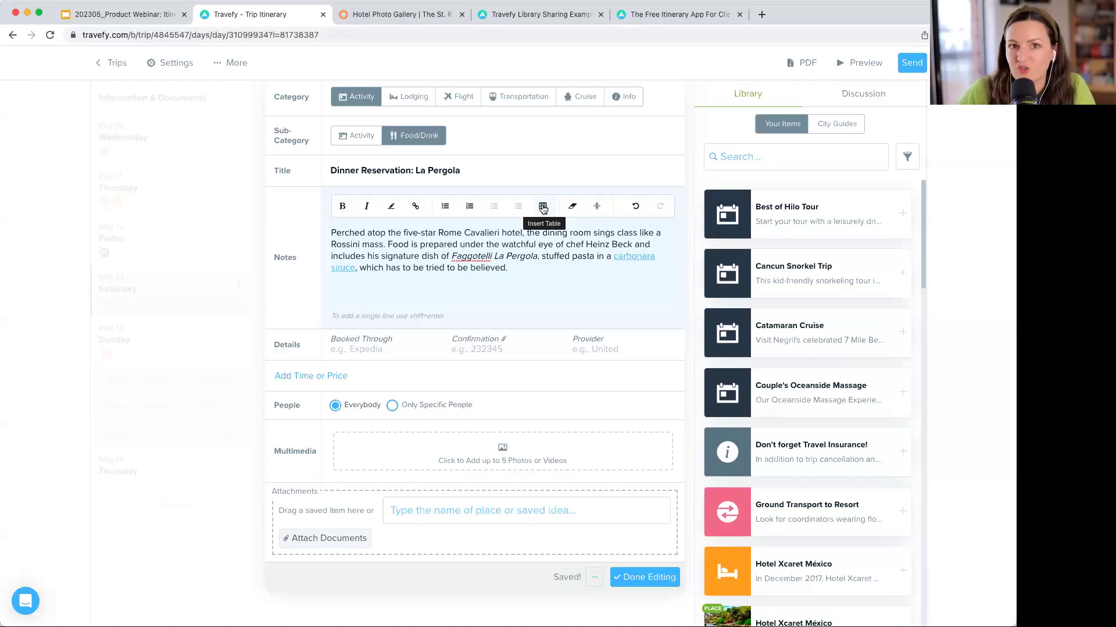
{"action": "left_click", "coordinate": [543, 208]}
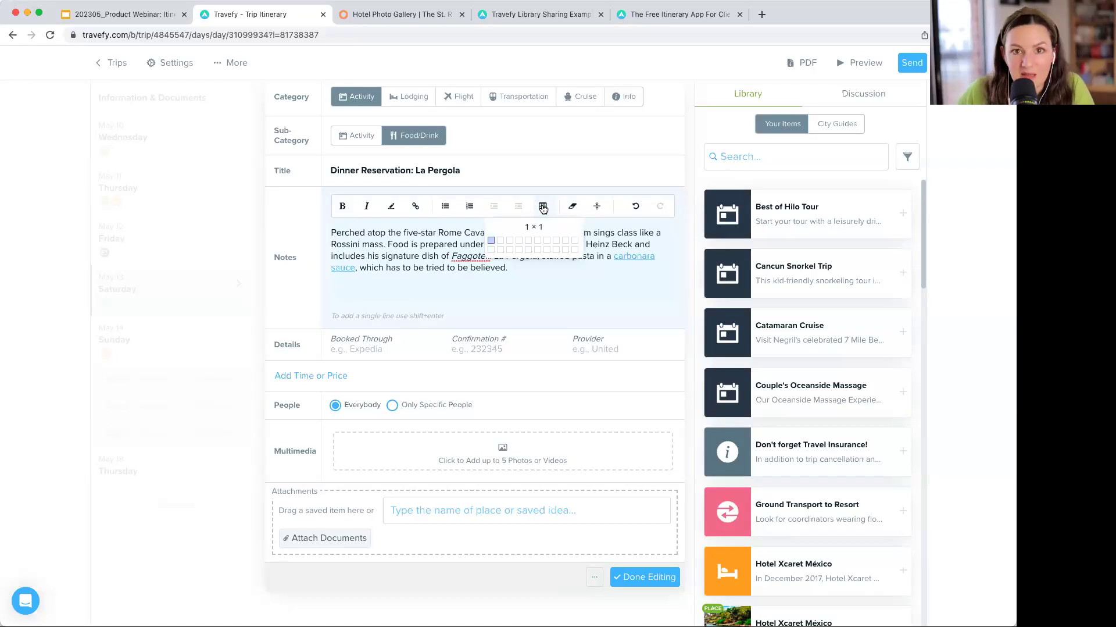
{"action": "left_click", "coordinate": [510, 249]}
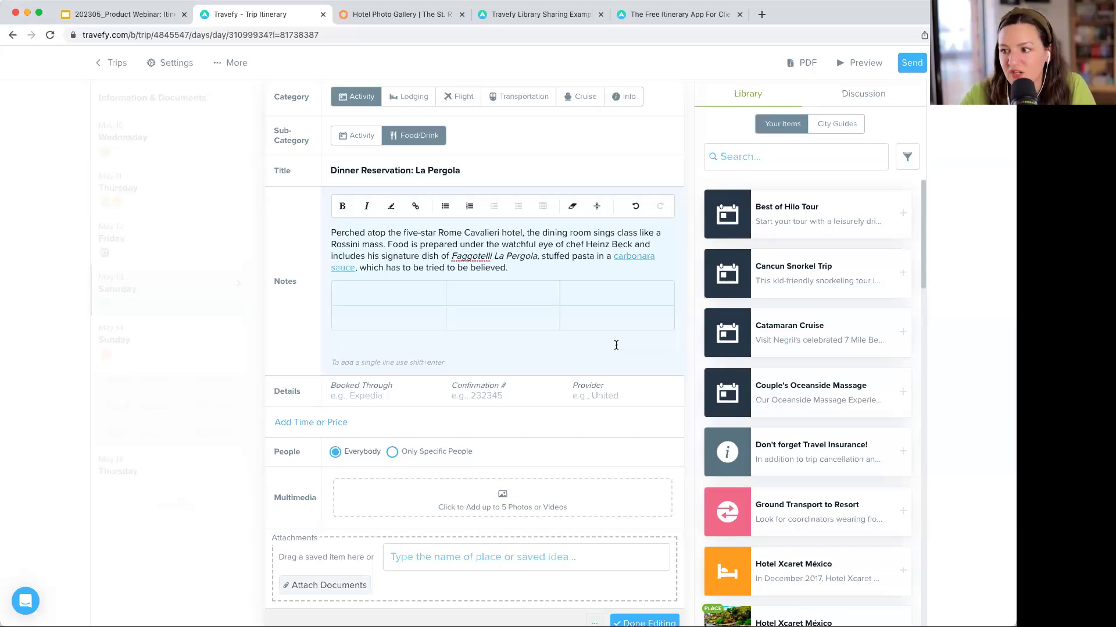
{"action": "left_click", "coordinate": [641, 285]}
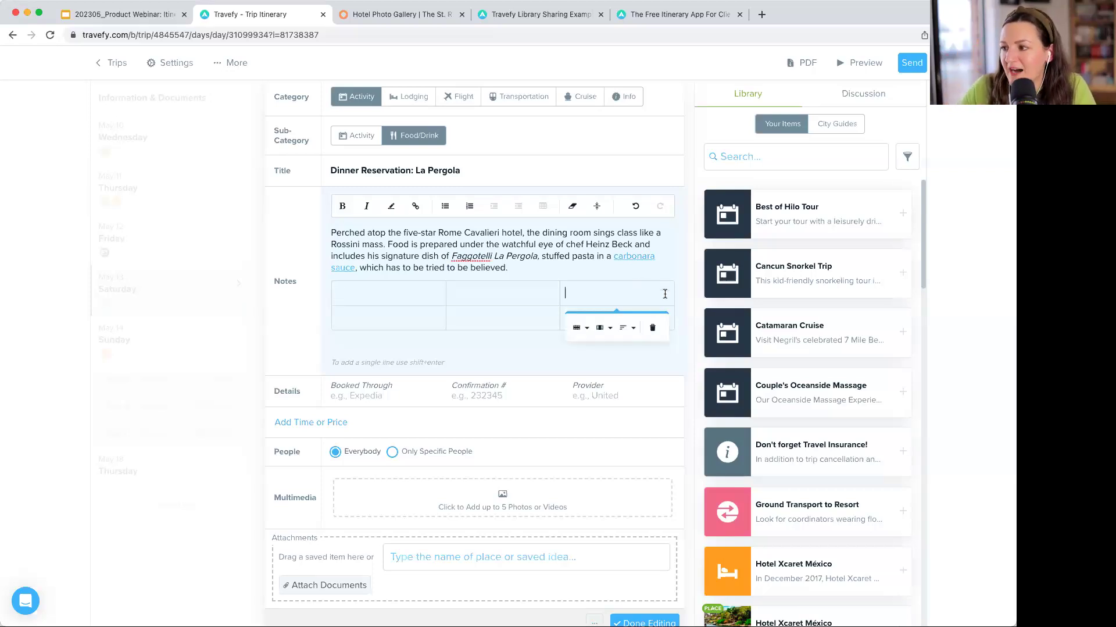
{"action": "left_click", "coordinate": [655, 328]}
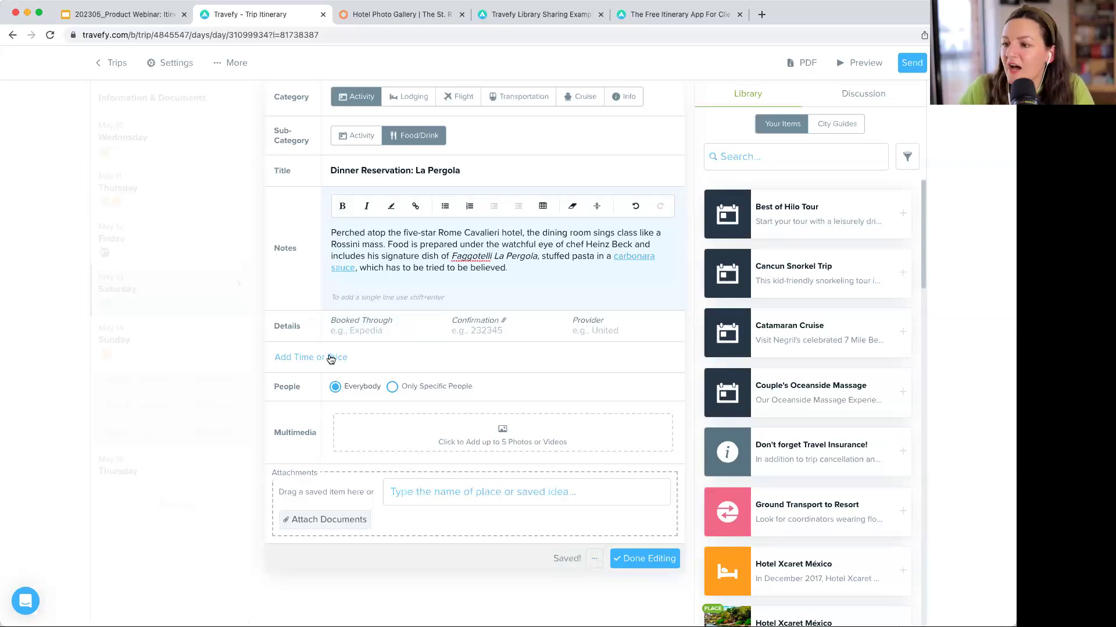
- Set the La Pergola dinner's start time to 8:00 pm
{"action": "left_click", "coordinate": [373, 333]}
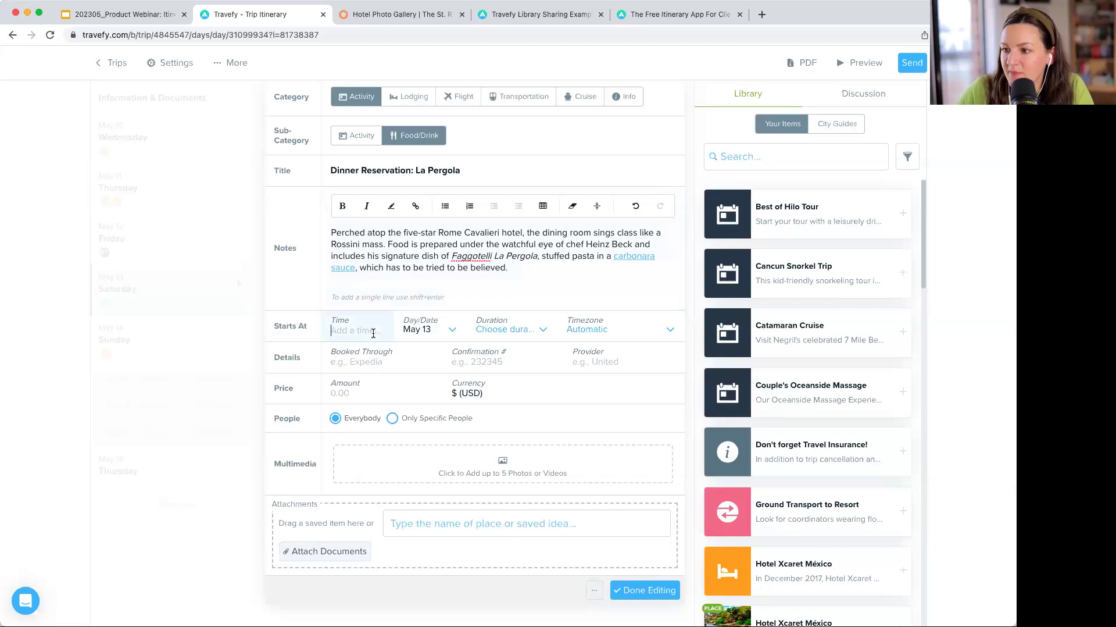
{"action": "type", "text": "8:00 pm"}
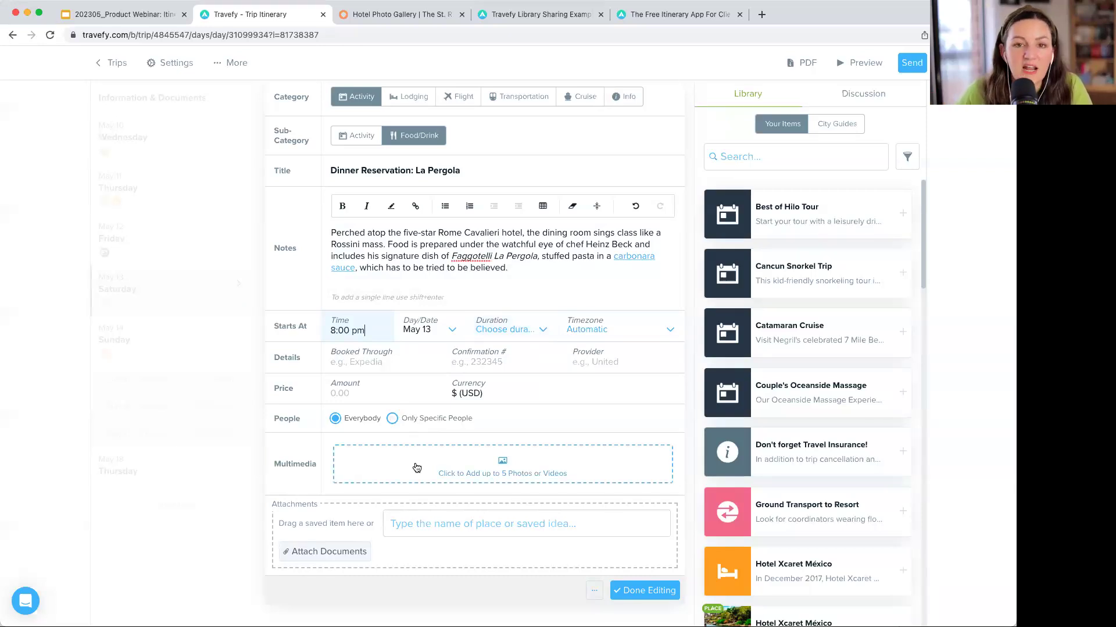
{"action": "scroll", "coordinate": [444, 526], "scroll_direction": "down", "scroll_amount": 1}
{"action": "left_click", "coordinate": [451, 515]}
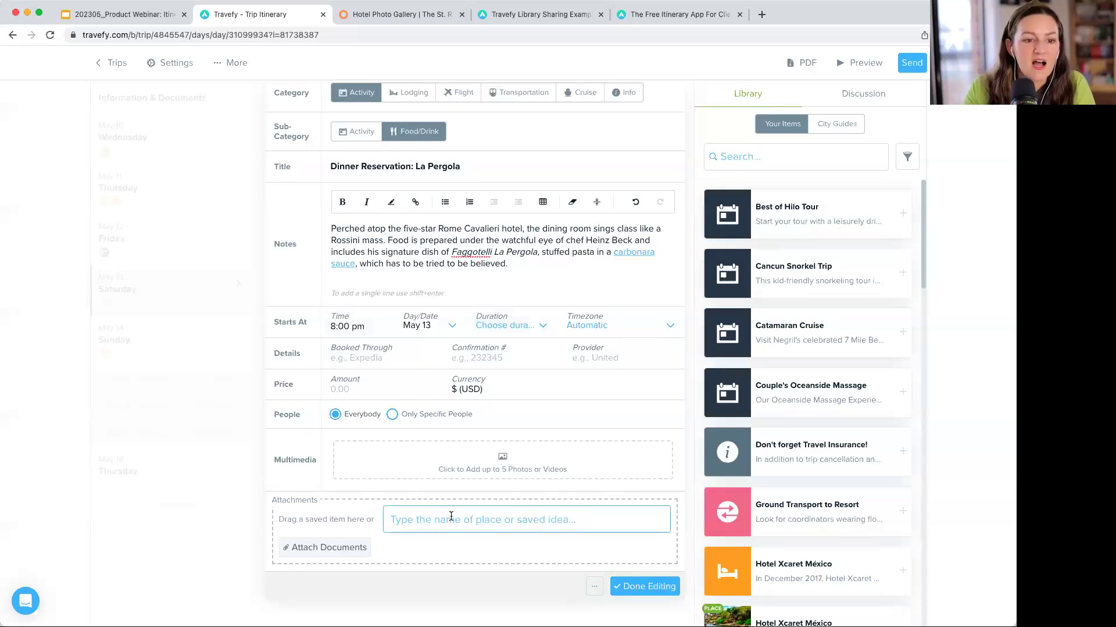
- Search 'la pergol', attach the La Pergola place, then save the dinner and close its details
{"action": "type", "text": "la perf"}
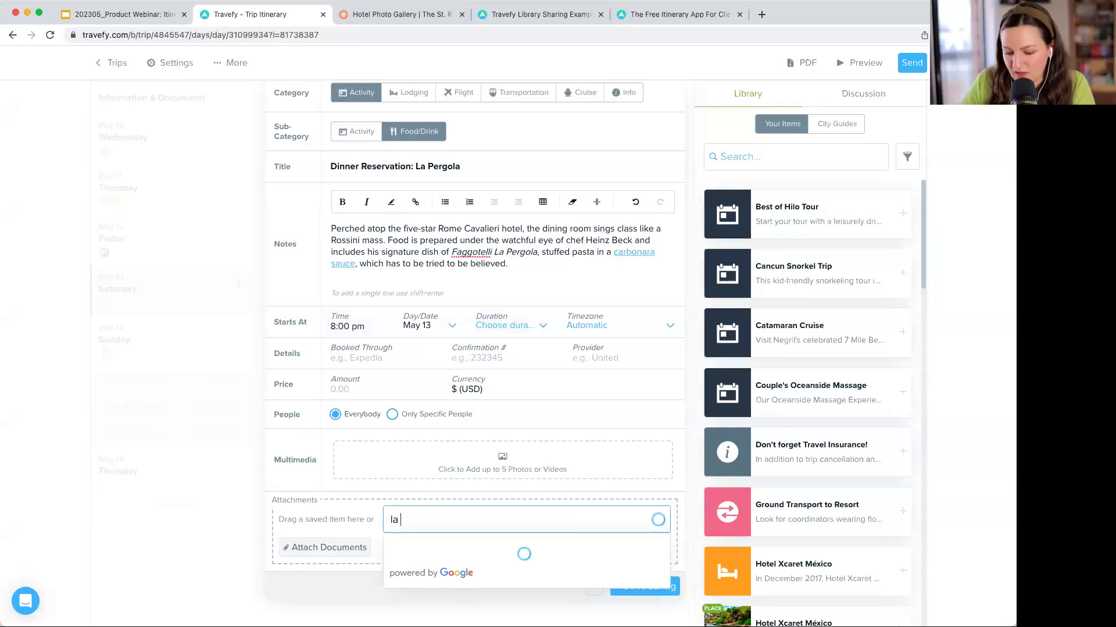
{"action": "key", "text": "BackSpace"}
{"action": "type", "text": "gol"}
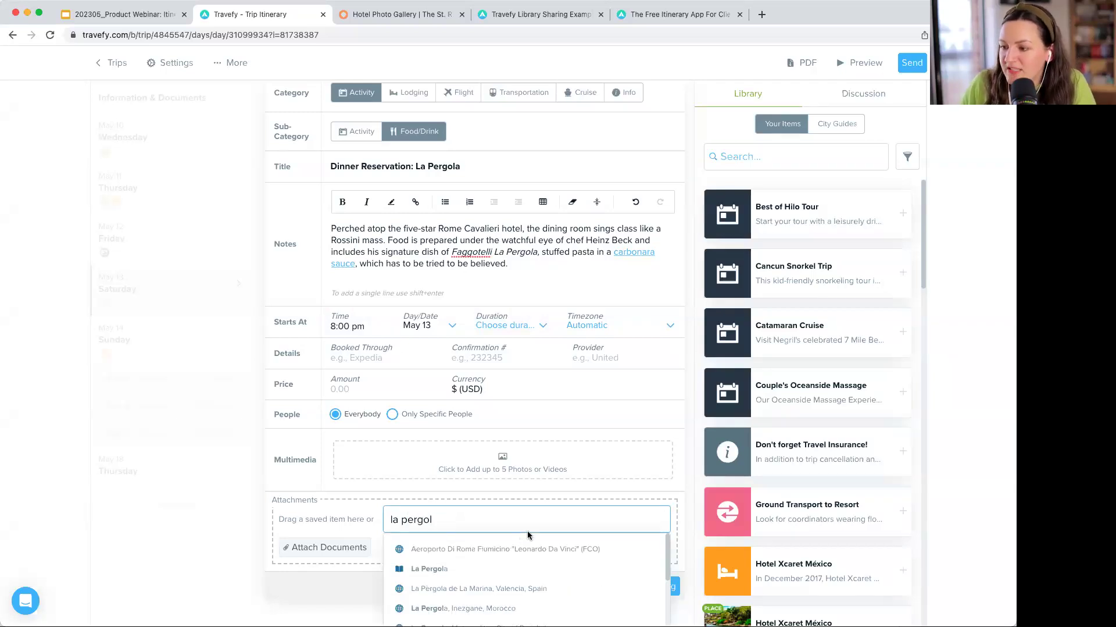
{"action": "scroll", "coordinate": [528, 529], "scroll_direction": "down", "scroll_amount": 1}
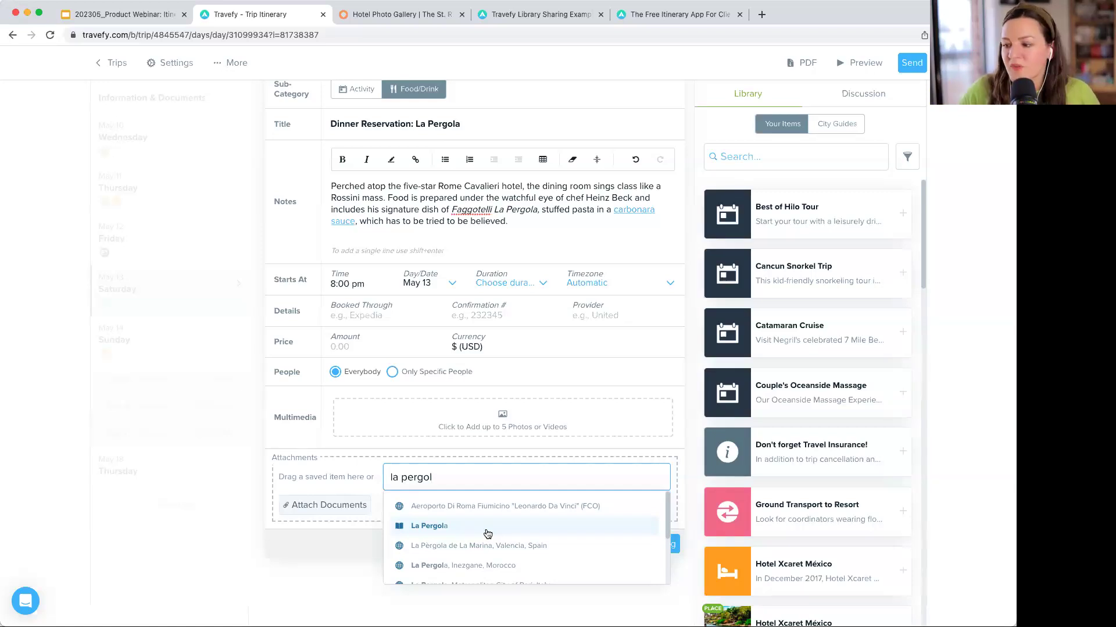
{"action": "left_click", "coordinate": [487, 529]}
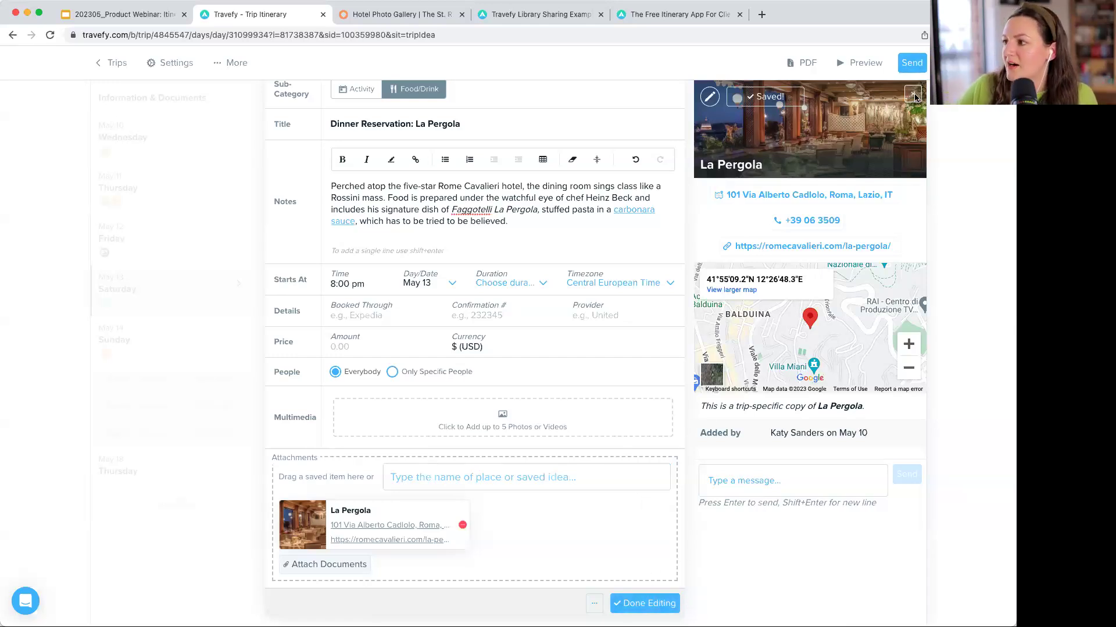
{"action": "left_click", "coordinate": [666, 602]}
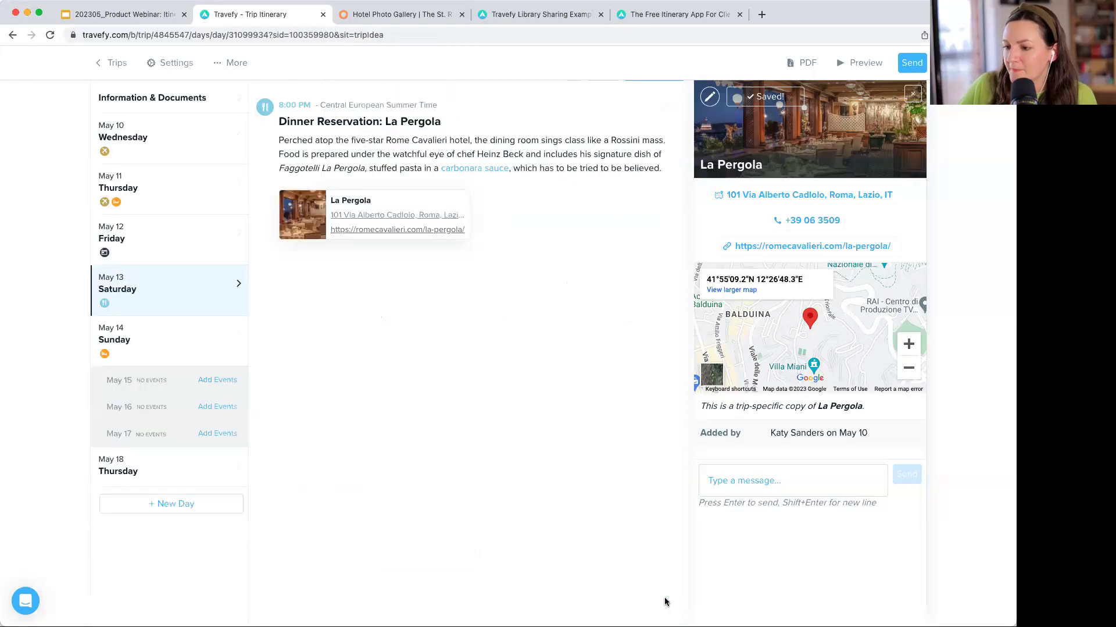
{"action": "left_click", "coordinate": [913, 93]}
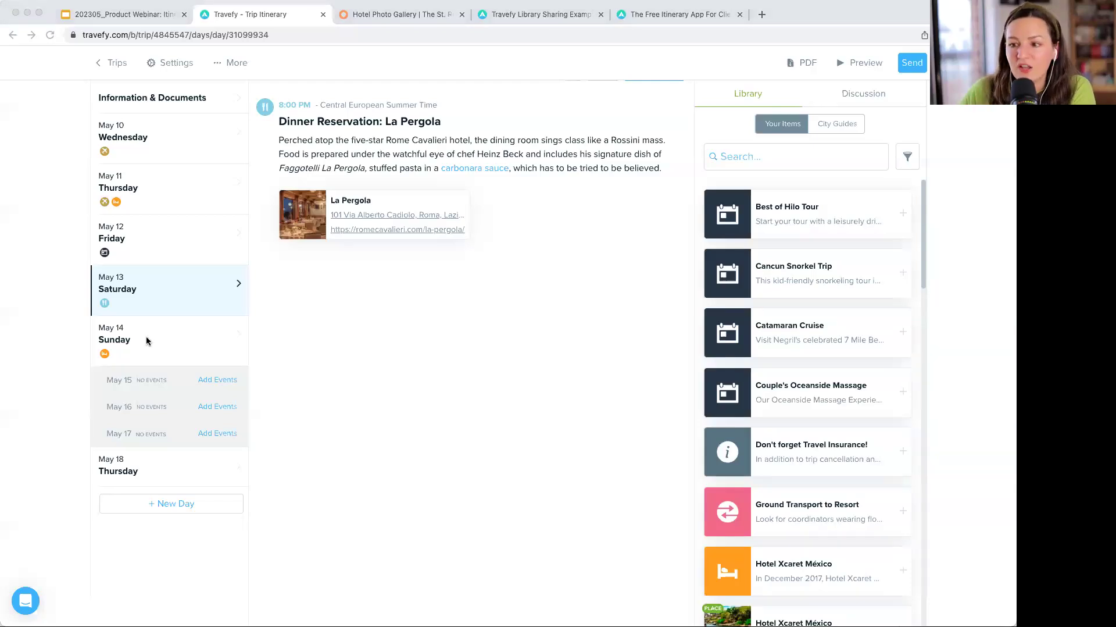
- Add Monday, May 15 to the itinerary from the day sidebar's Add Events
{"action": "left_click", "coordinate": [166, 378]}
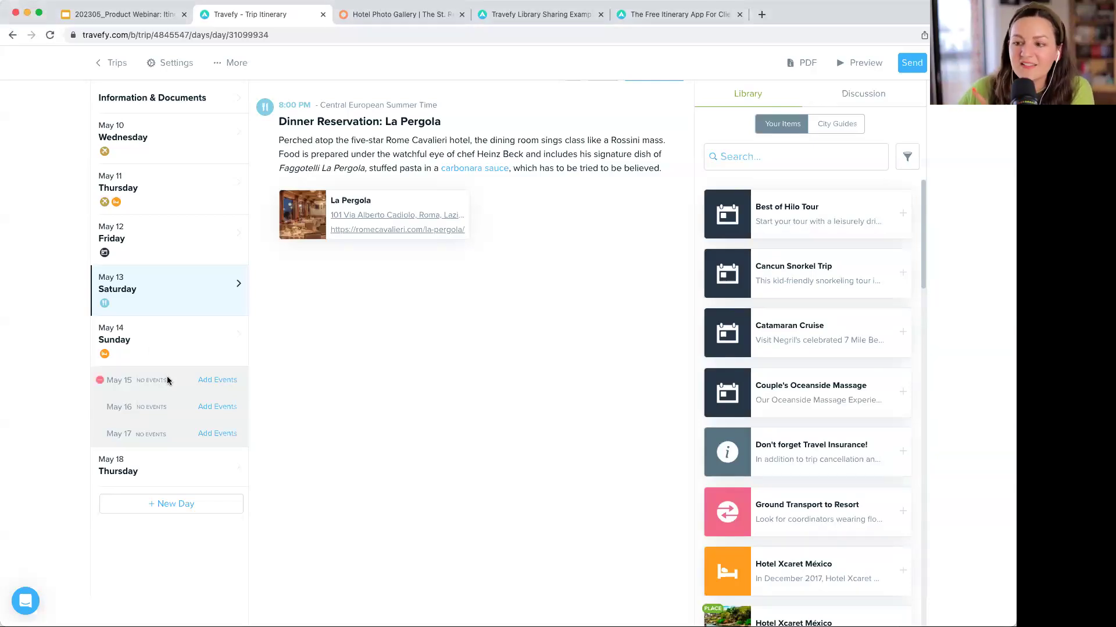
{"action": "left_click", "coordinate": [219, 381]}
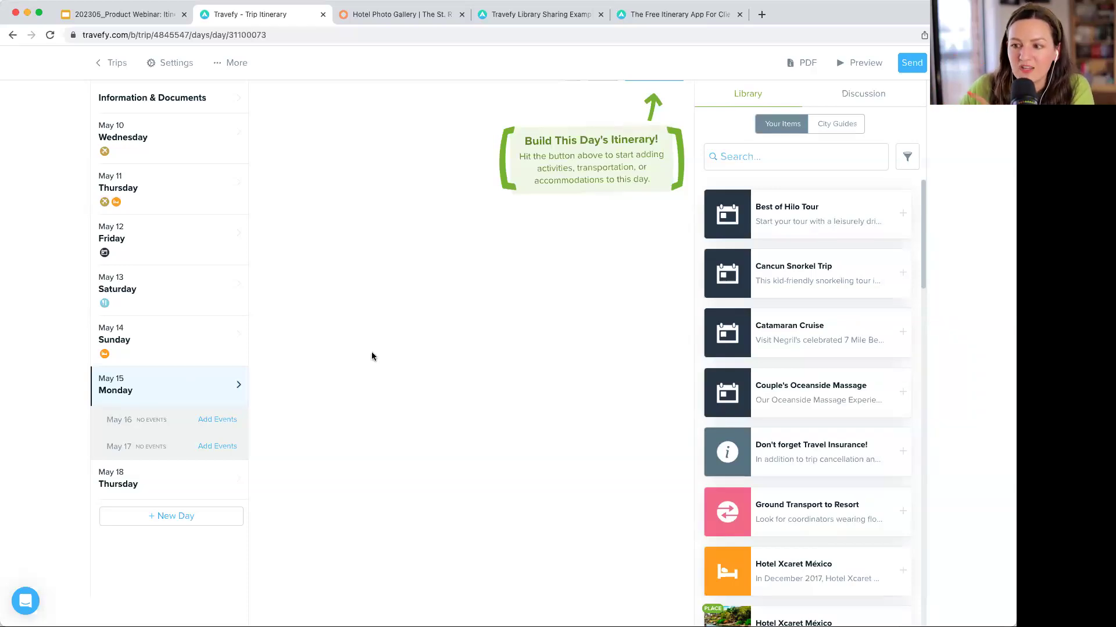
{"action": "scroll", "coordinate": [372, 356], "scroll_direction": "up", "scroll_amount": 2}
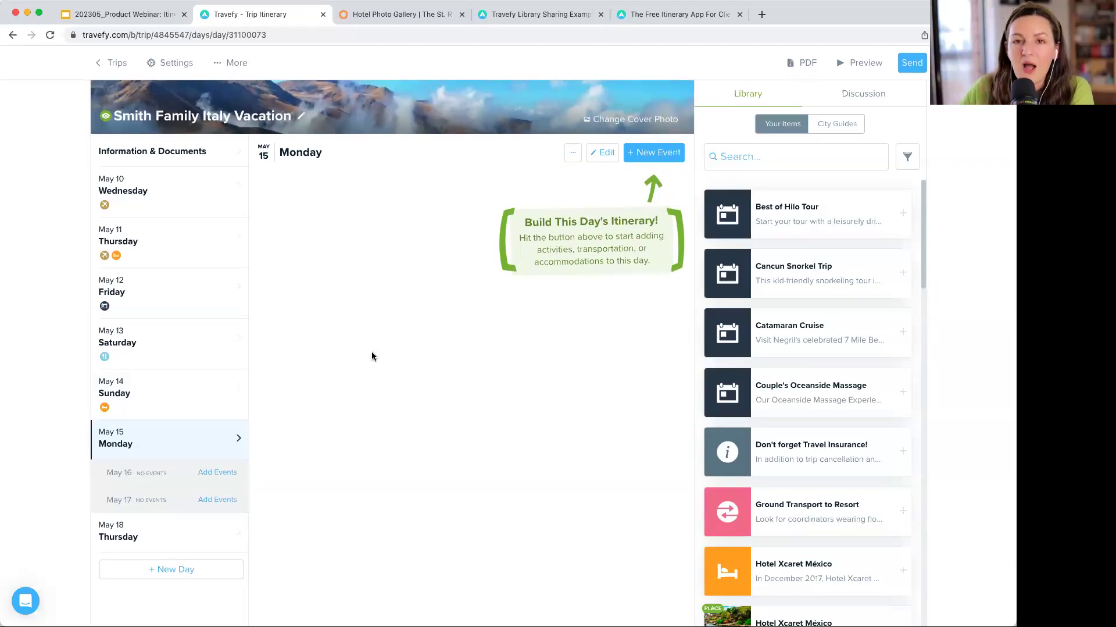
{"action": "scroll", "coordinate": [604, 157], "scroll_direction": "down", "scroll_amount": 1}
- Paste 'Welcome to Florence!' as the May 15 day title and save it
{"action": "left_click", "coordinate": [604, 156]}
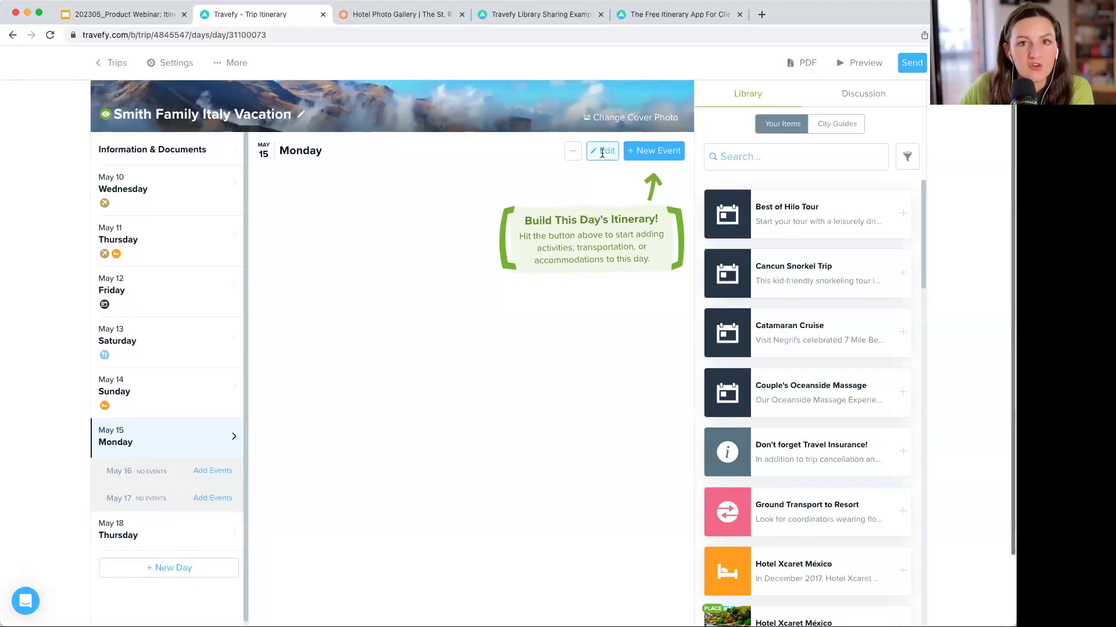
{"action": "left_click", "coordinate": [469, 162]}
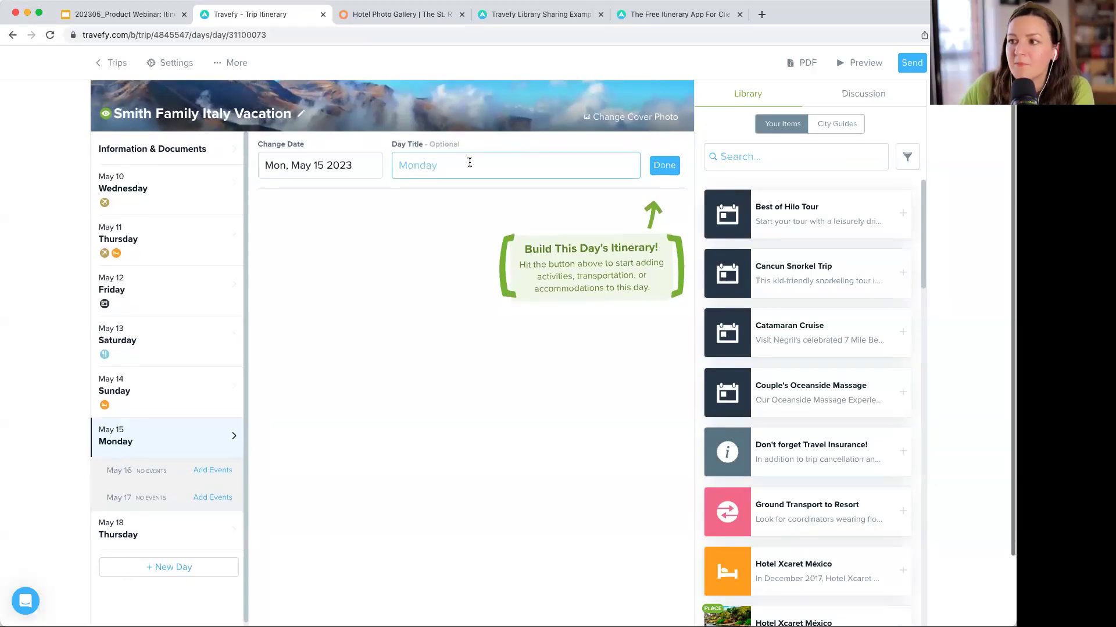
{"action": "scroll", "coordinate": [275, 231], "scroll_direction": "up", "scroll_amount": 1}
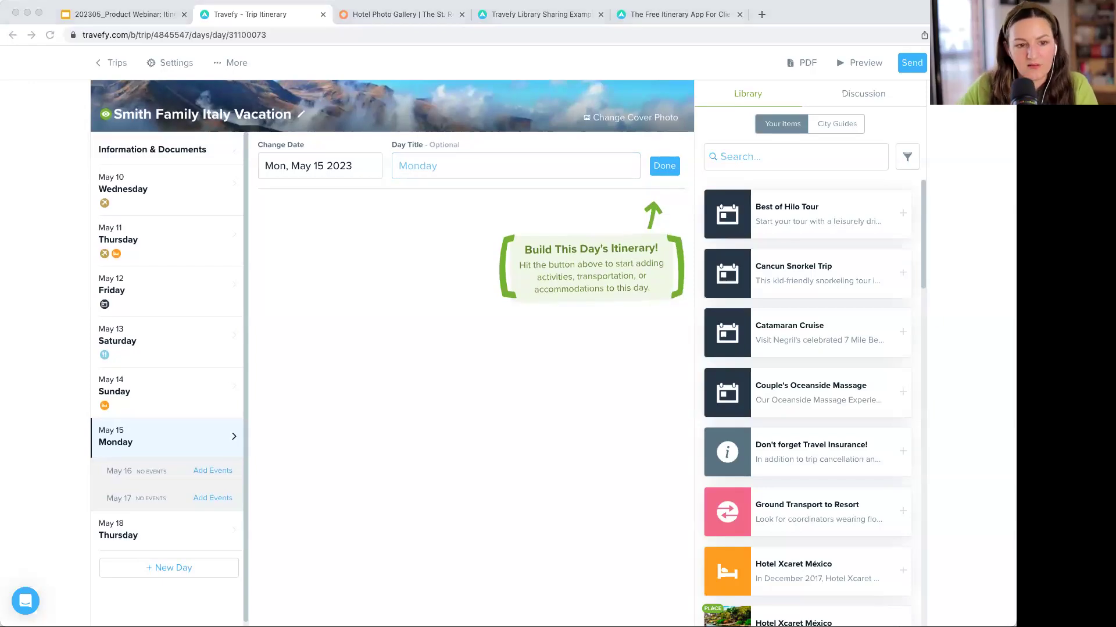
{"action": "left_click", "coordinate": [477, 157]}
{"action": "type", "text": "Welcome to Florence!"}
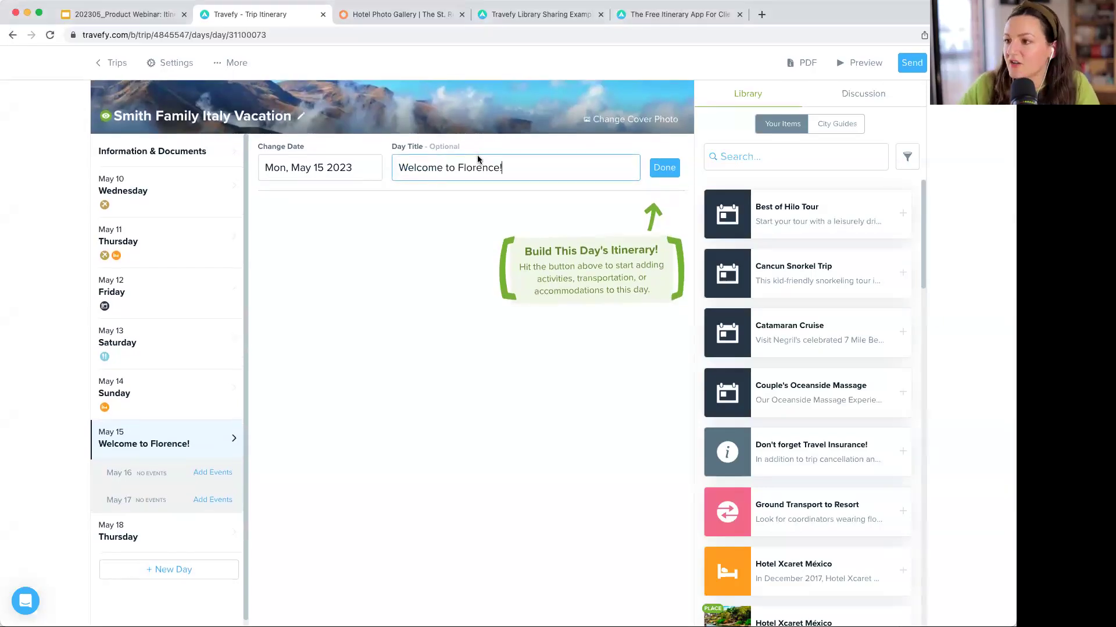
{"action": "left_click", "coordinate": [666, 169]}
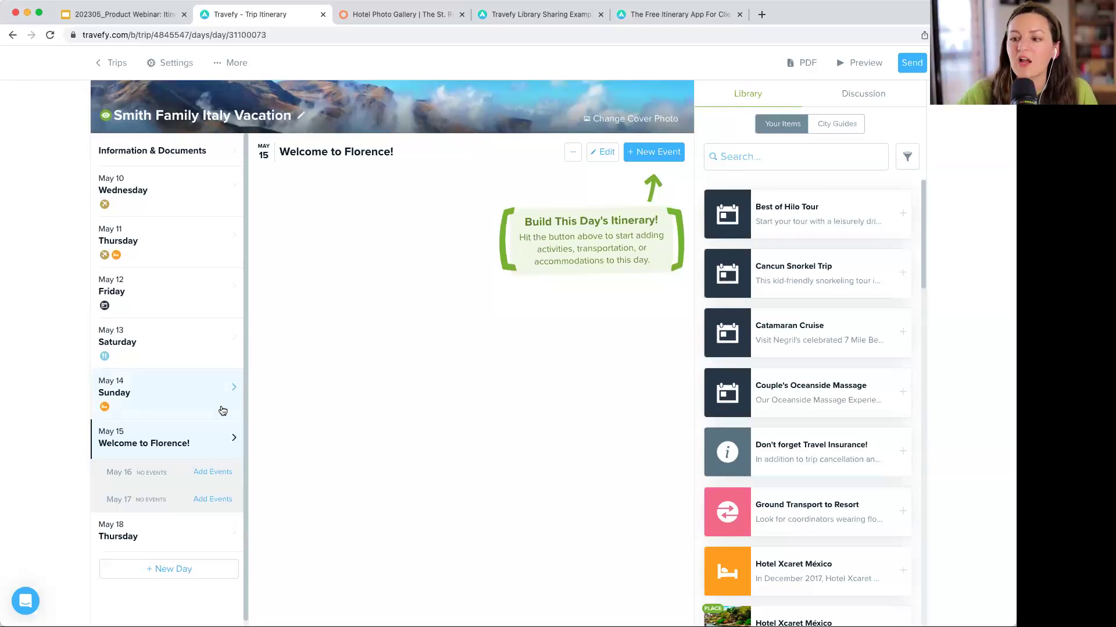
{"action": "scroll", "coordinate": [208, 449], "scroll_direction": "down", "scroll_amount": 1}
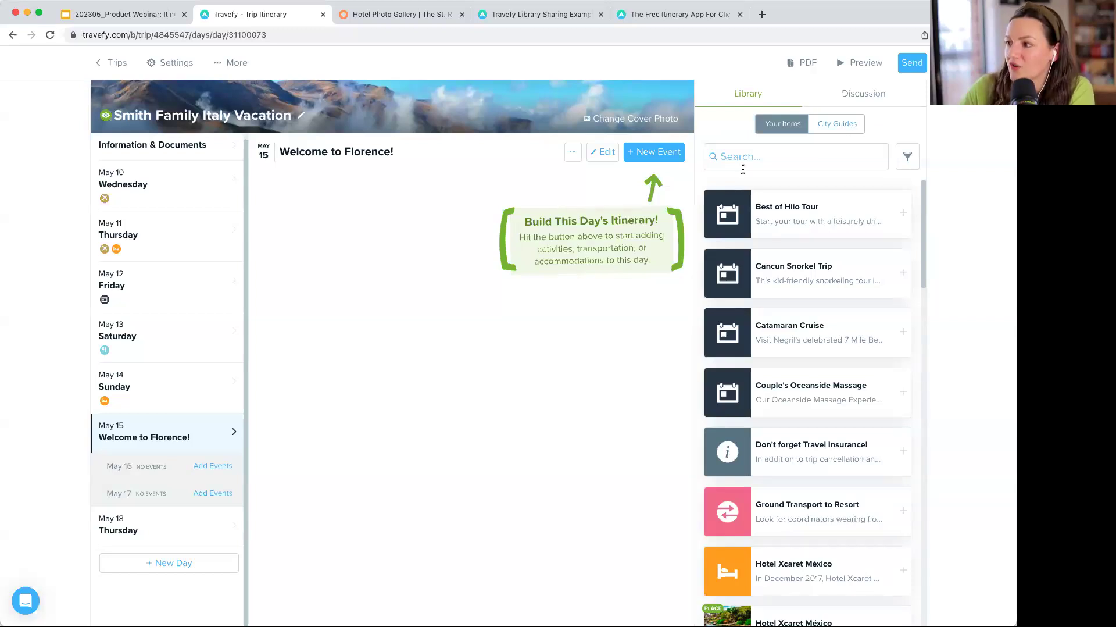
- Search the Library's City Guides for 'Florence' and select Florence
{"action": "left_click", "coordinate": [835, 134]}
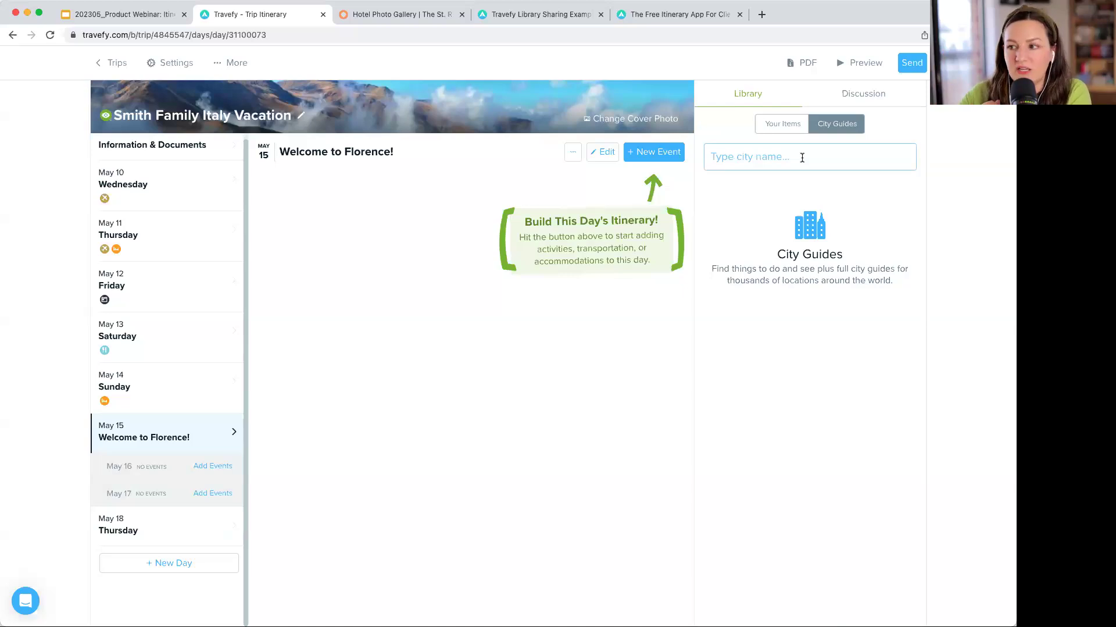
{"action": "left_click", "coordinate": [802, 158]}
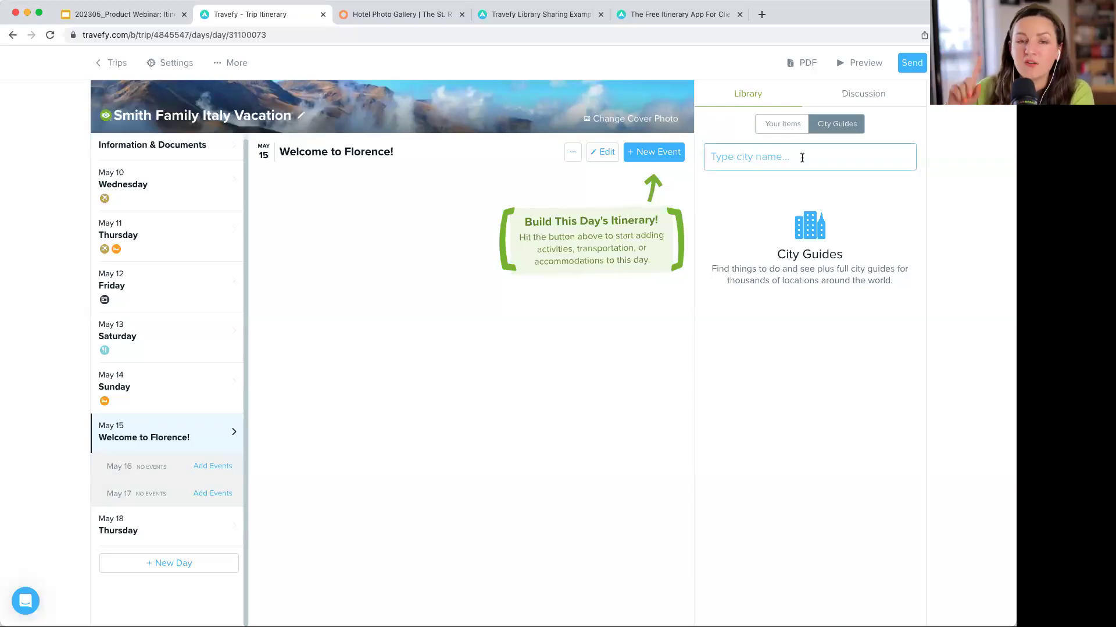
{"action": "type", "text": "floren"}
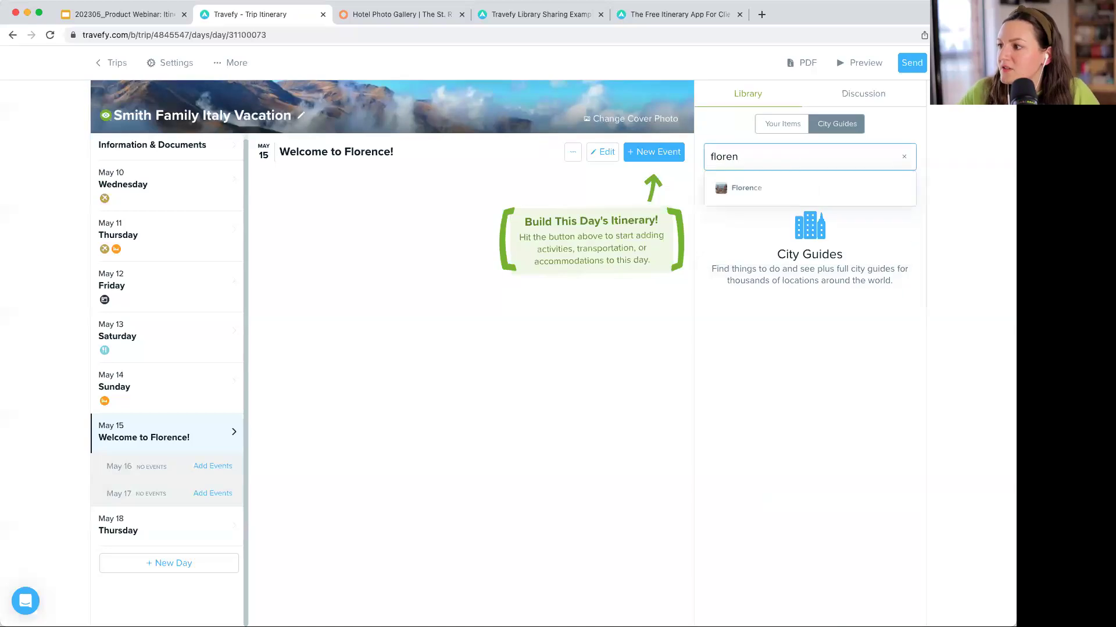
{"action": "left_click", "coordinate": [785, 187]}
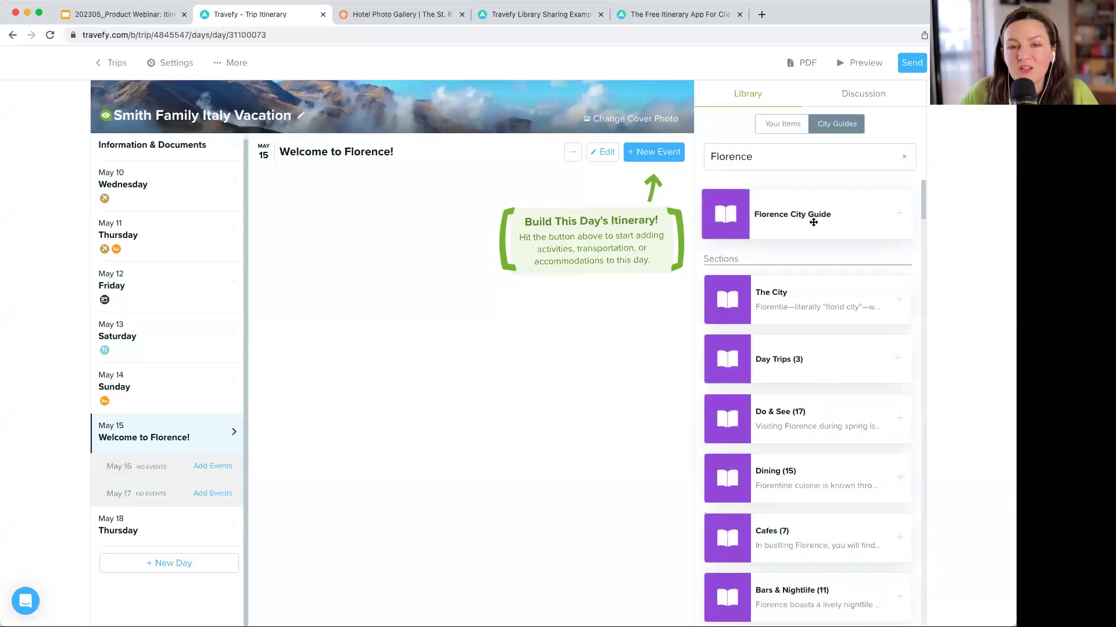
- Drop the Florence City Guide onto May 15 and review the added sections
{"action": "left_click_drag", "start_coordinate": [813, 222], "coordinate": [602, 323]}
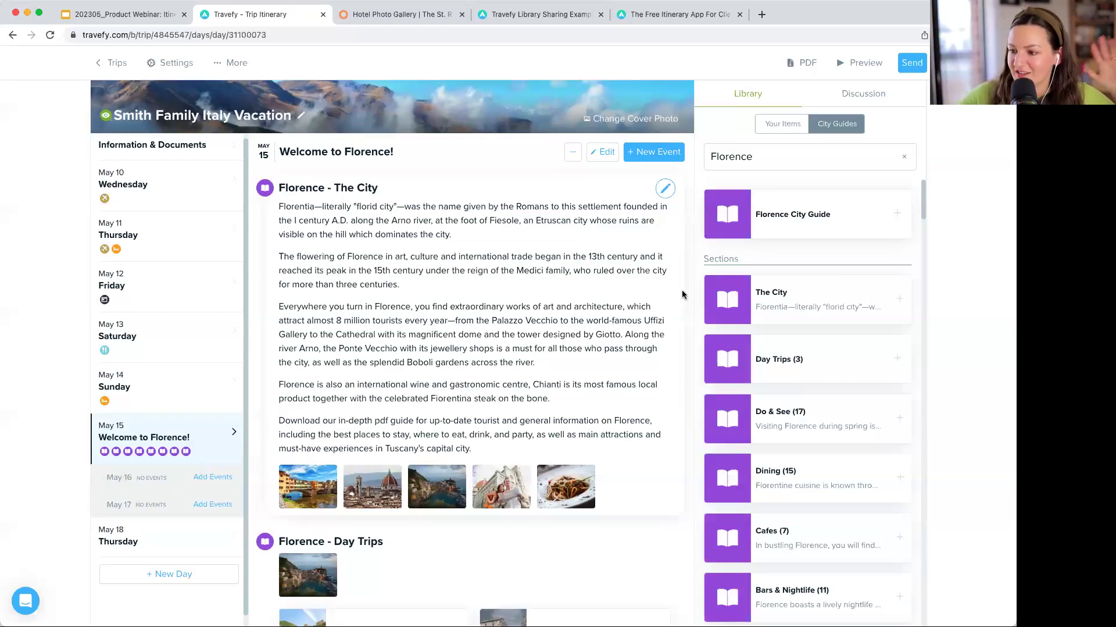
{"action": "scroll", "coordinate": [683, 295], "scroll_direction": "down", "scroll_amount": 5}
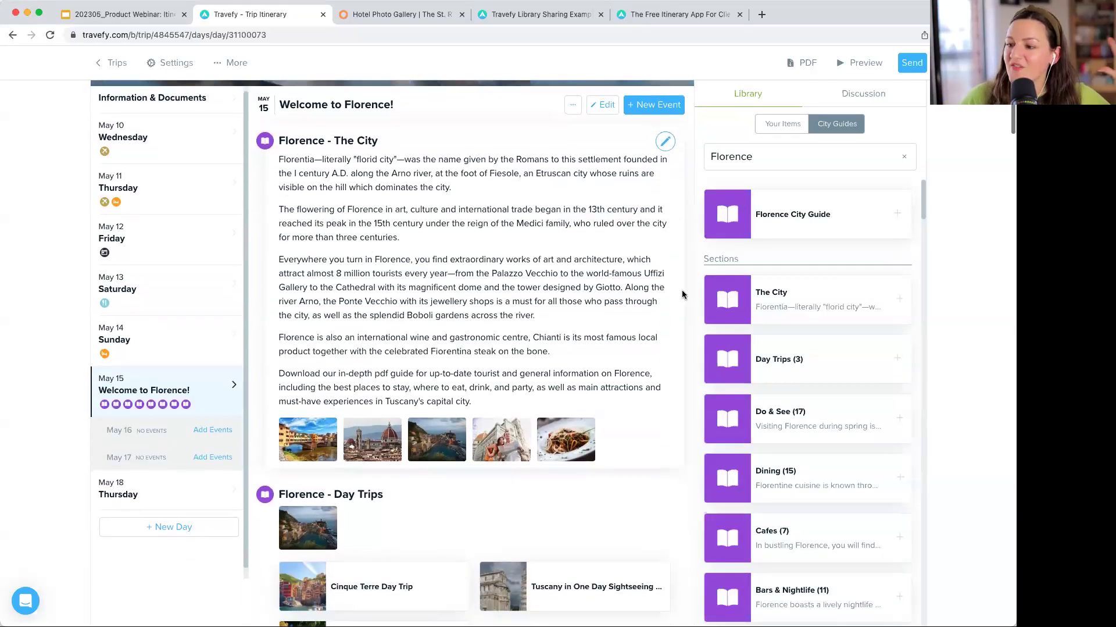
{"action": "scroll", "coordinate": [682, 295], "scroll_direction": "down", "scroll_amount": 2}
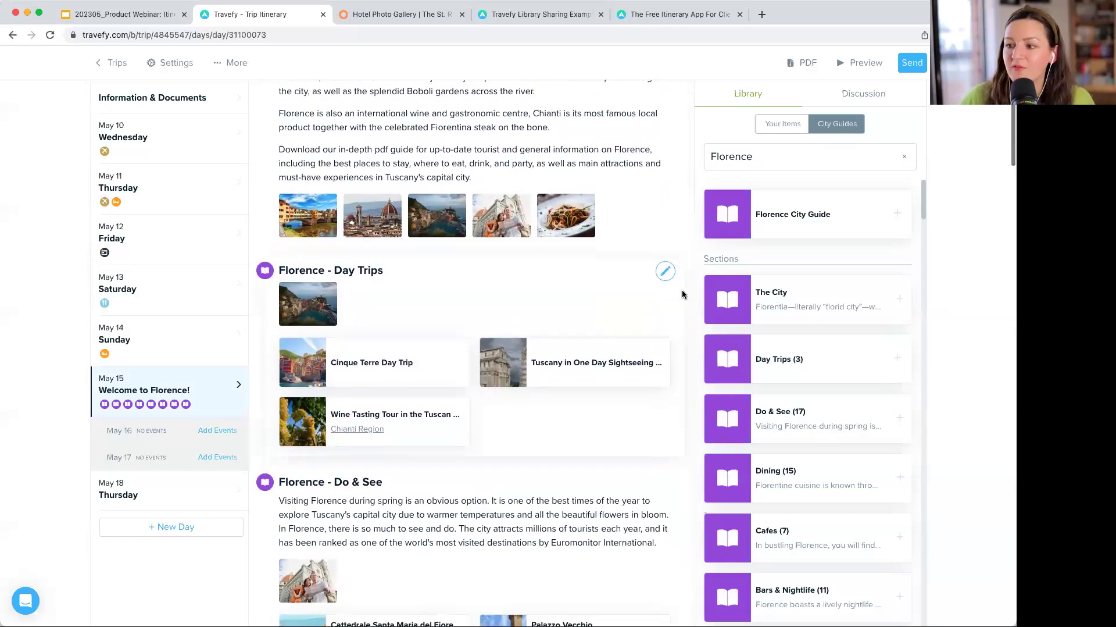
{"action": "scroll", "coordinate": [682, 295], "scroll_direction": "down", "scroll_amount": 3}
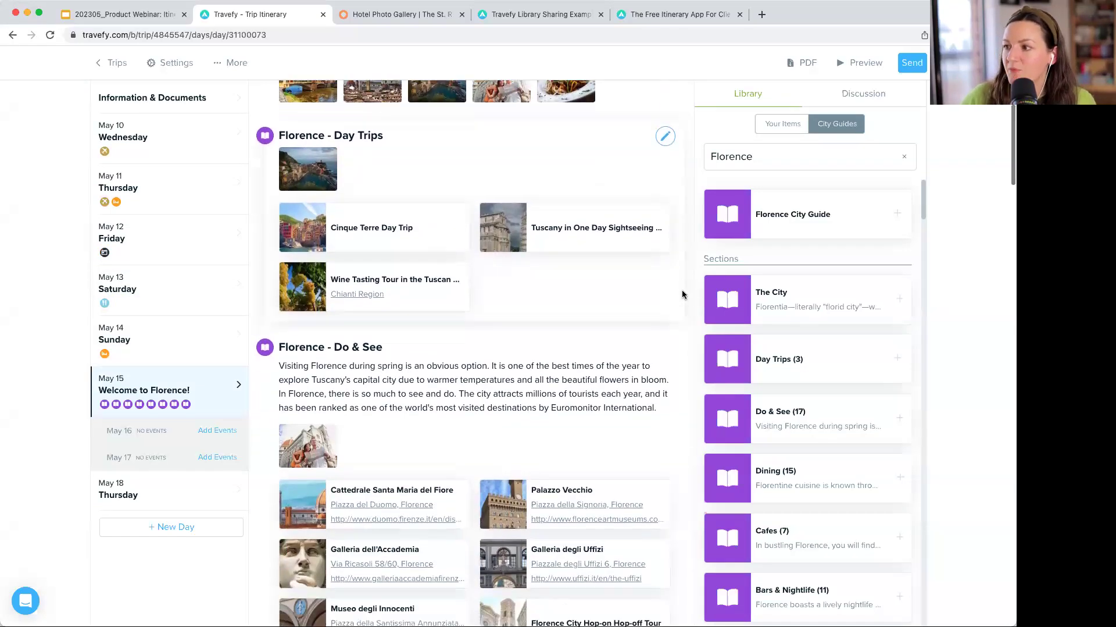
{"action": "scroll", "coordinate": [502, 288], "scroll_direction": "down", "scroll_amount": 5}
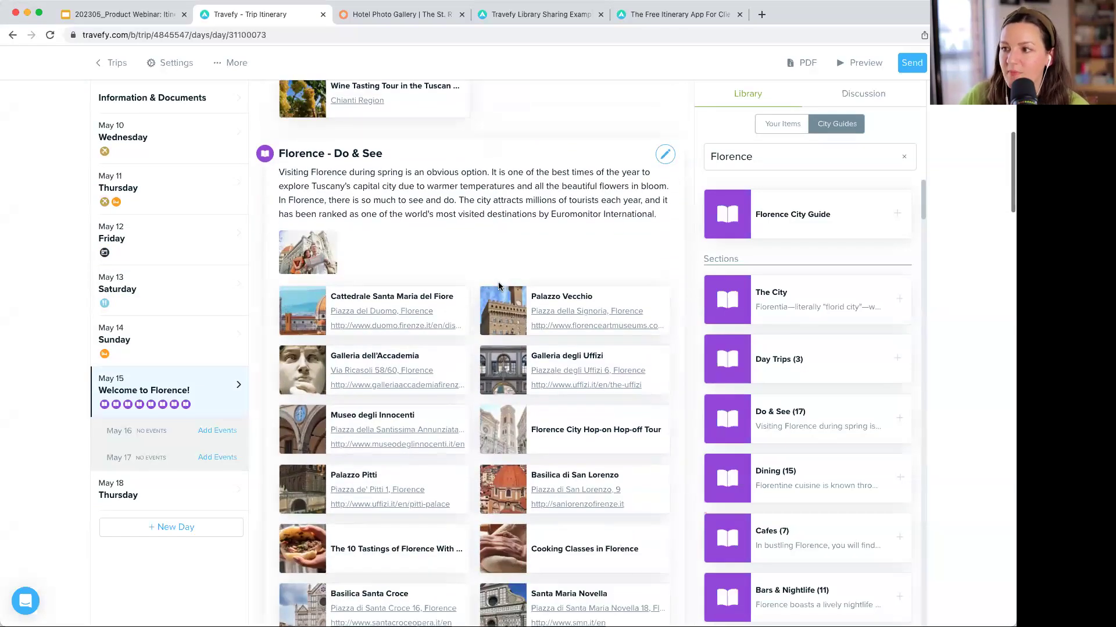
{"action": "scroll", "coordinate": [504, 270], "scroll_direction": "down", "scroll_amount": 15}
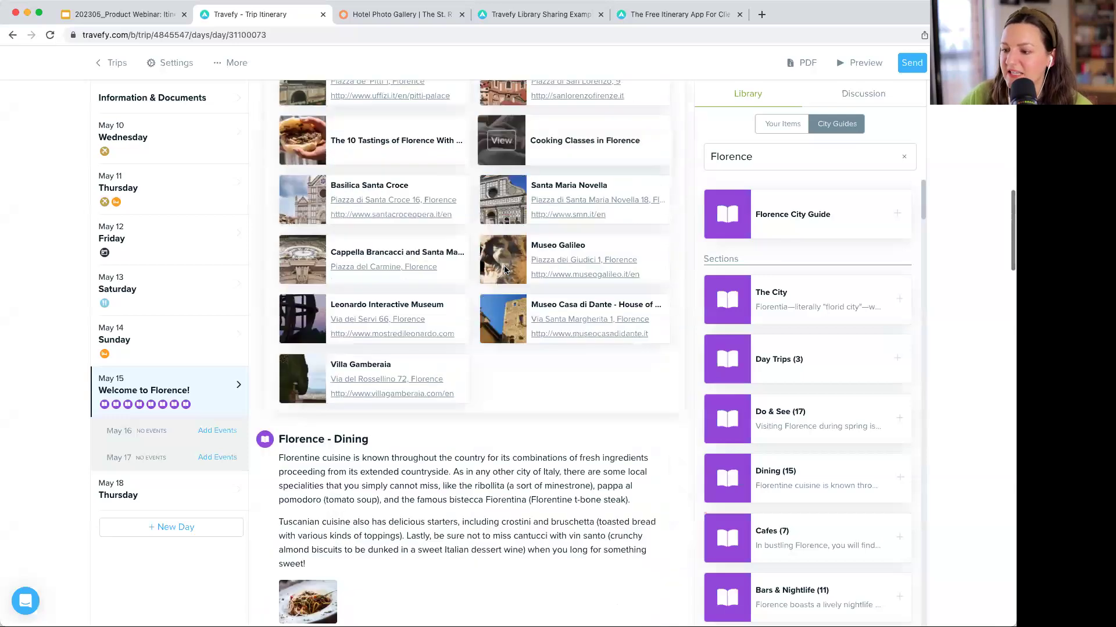
{"action": "scroll", "coordinate": [504, 269], "scroll_direction": "down", "scroll_amount": 10}
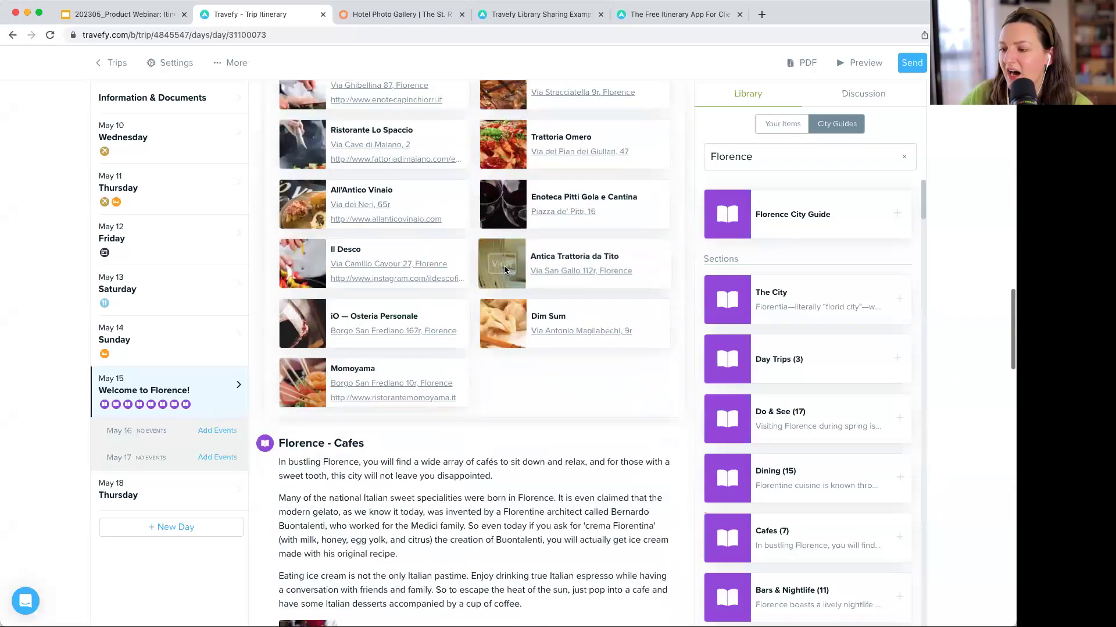
{"action": "scroll", "coordinate": [545, 351], "scroll_direction": "down", "scroll_amount": 9}
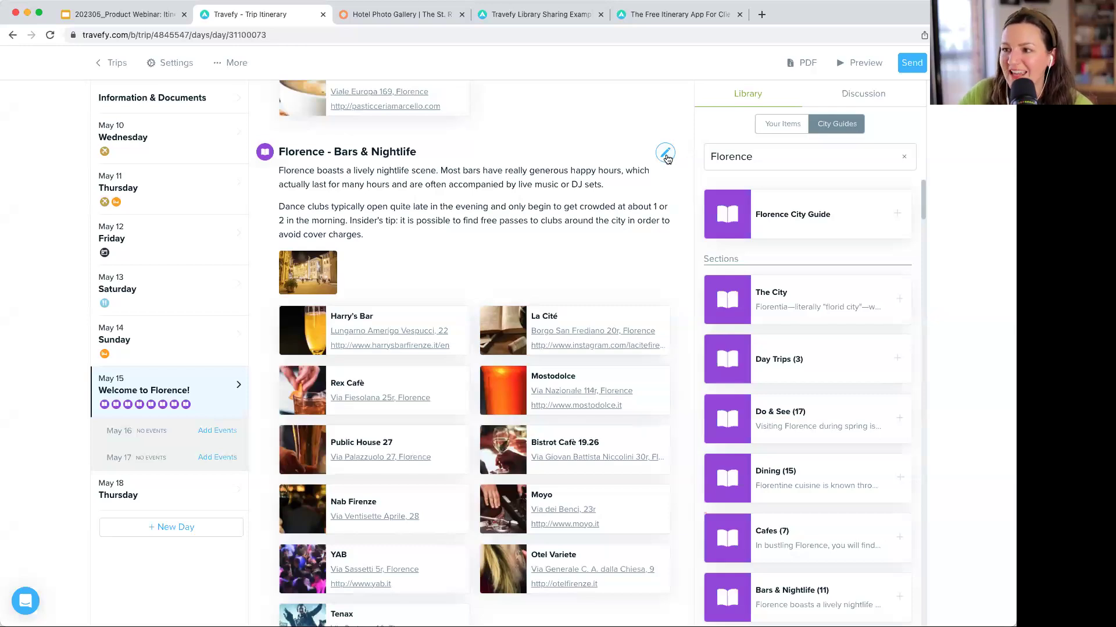
- Delete the Florence - Bars & Nightlife section from the May 15 day
{"action": "left_click", "coordinate": [666, 154]}
{"action": "scroll", "coordinate": [585, 341], "scroll_direction": "down", "scroll_amount": 5}
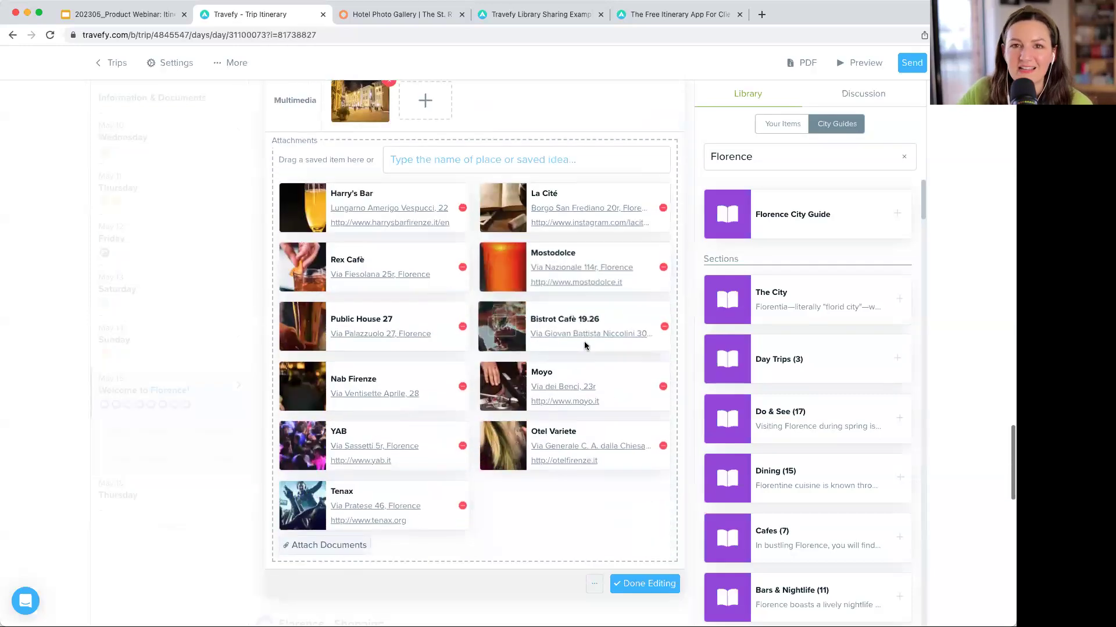
{"action": "scroll", "coordinate": [586, 345], "scroll_direction": "down", "scroll_amount": 5}
{"action": "scroll", "coordinate": [585, 344], "scroll_direction": "up", "scroll_amount": 3}
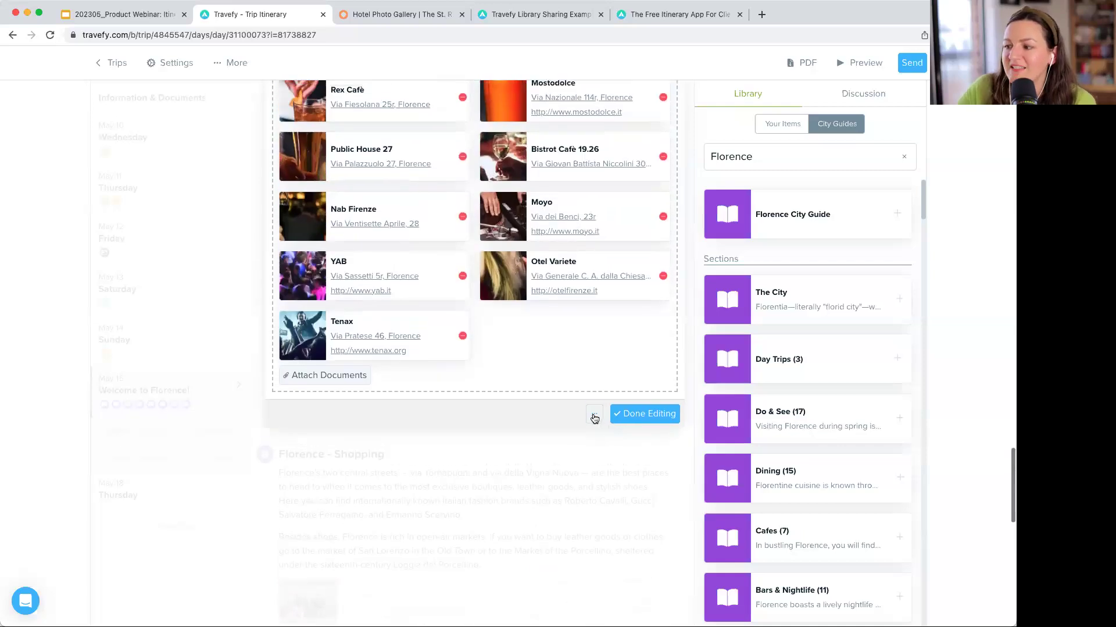
{"action": "left_click", "coordinate": [593, 416]}
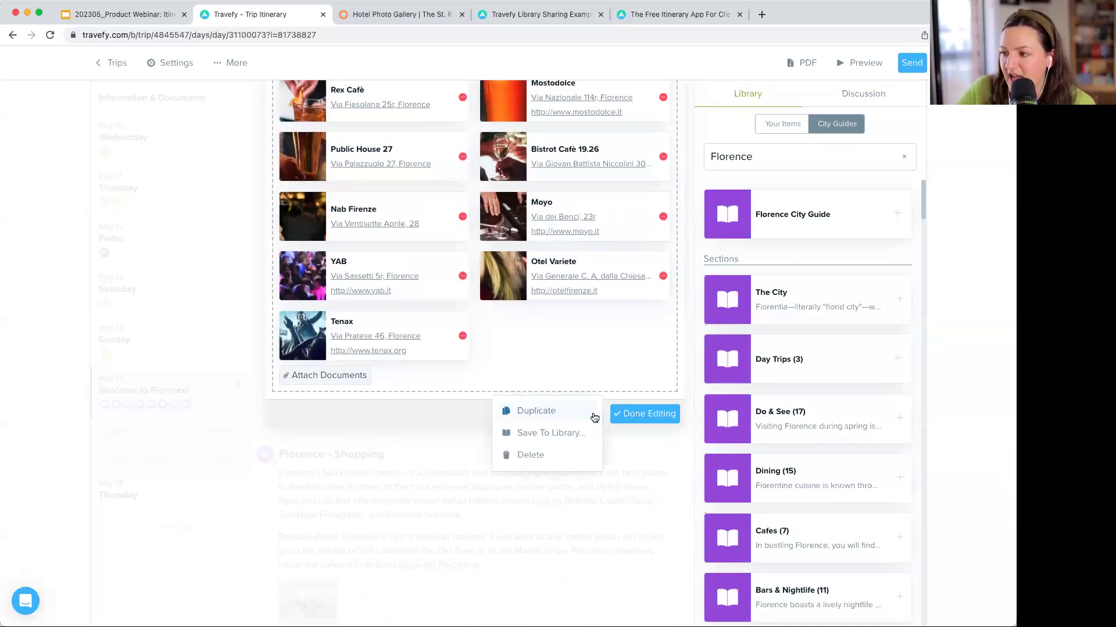
{"action": "left_click", "coordinate": [564, 456]}
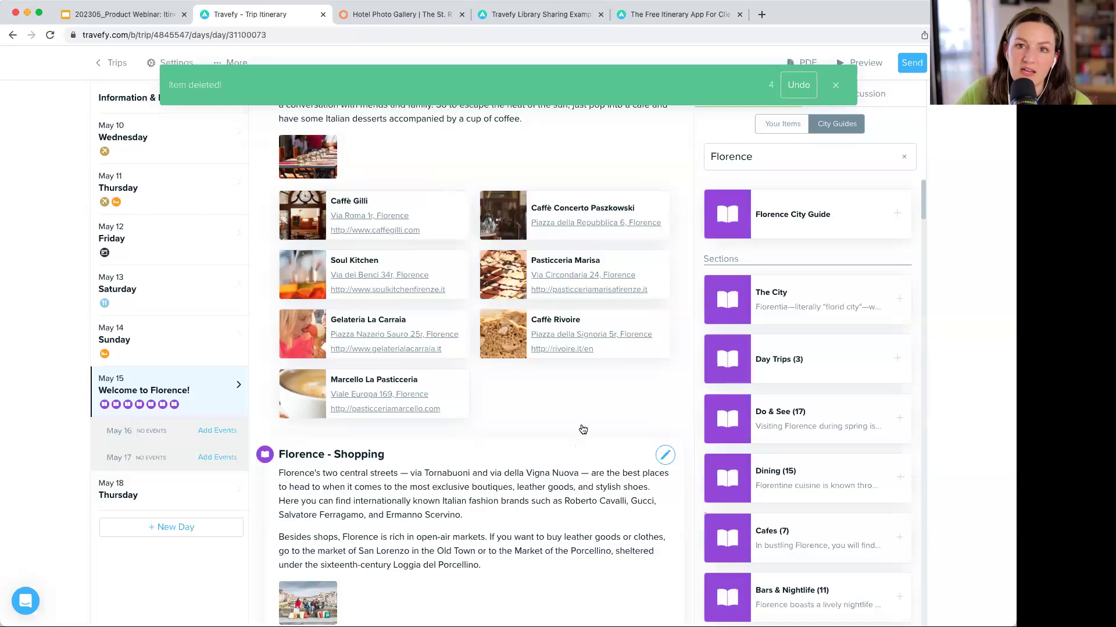
- Open the Florence - Cafes section and close it unchanged with Done Editing
{"action": "scroll", "coordinate": [583, 410], "scroll_direction": "up", "scroll_amount": 7}
{"action": "left_click", "coordinate": [583, 411]}
{"action": "scroll", "coordinate": [376, 417], "scroll_direction": "down", "scroll_amount": 5}
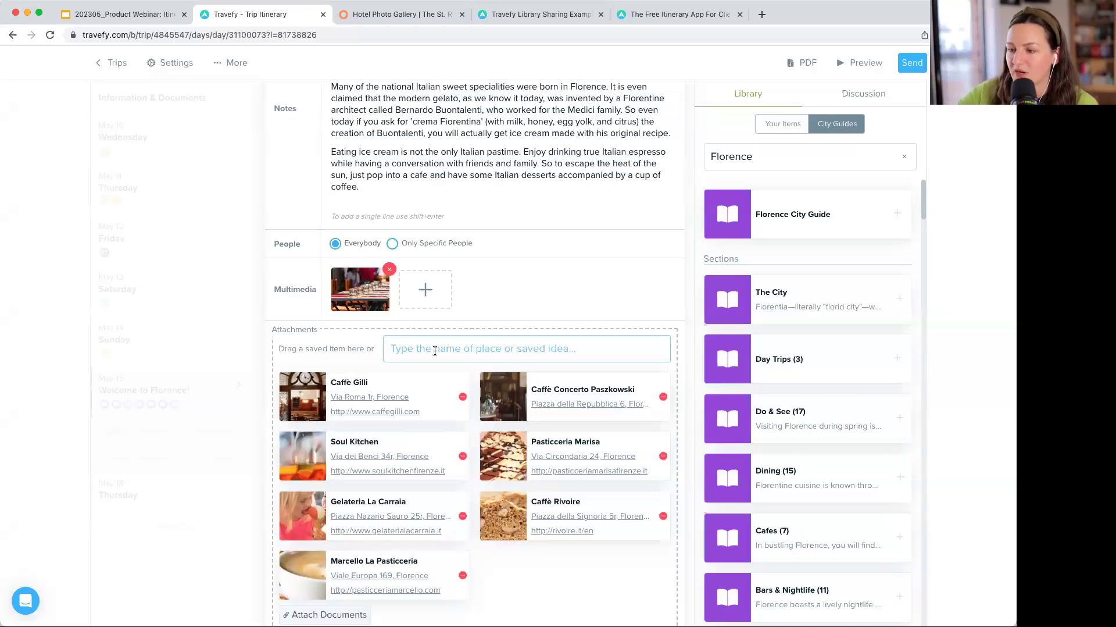
{"action": "scroll", "coordinate": [723, 336], "scroll_direction": "down", "scroll_amount": 4}
{"action": "scroll", "coordinate": [605, 403], "scroll_direction": "down", "scroll_amount": 3}
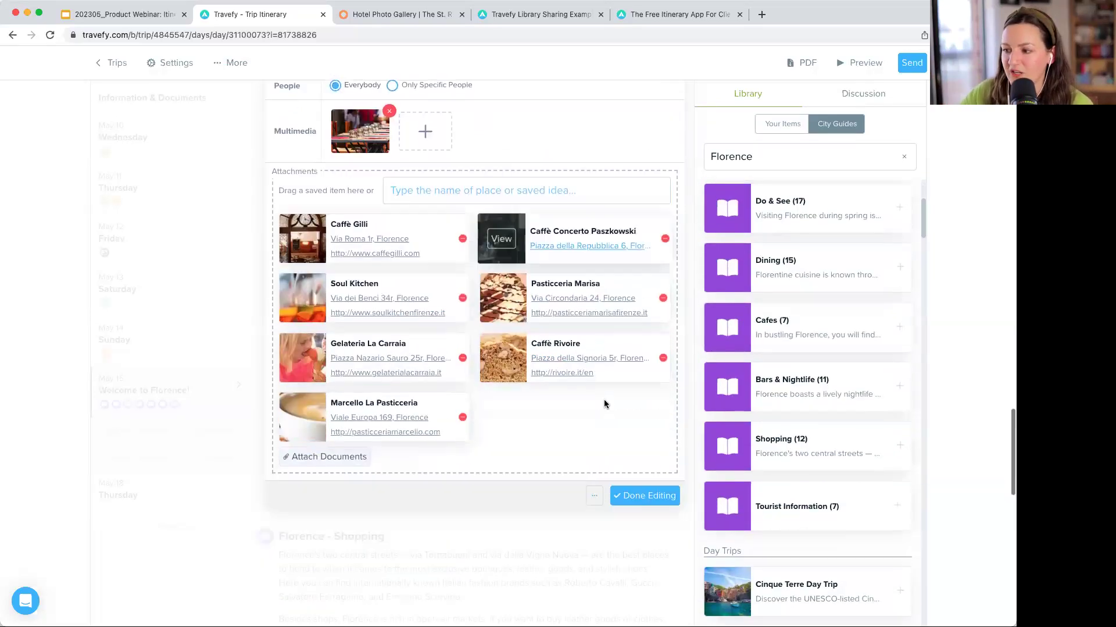
{"action": "left_click", "coordinate": [645, 495]}
{"action": "scroll", "coordinate": [601, 330], "scroll_direction": "up", "scroll_amount": 2}
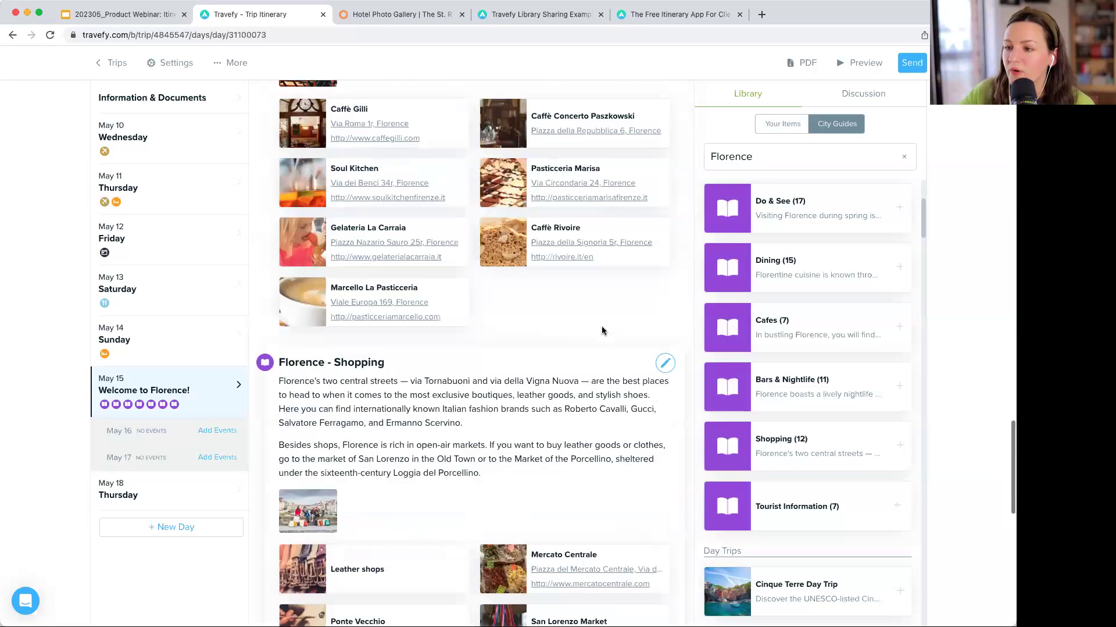
{"action": "scroll", "coordinate": [601, 330], "scroll_direction": "up", "scroll_amount": 20}
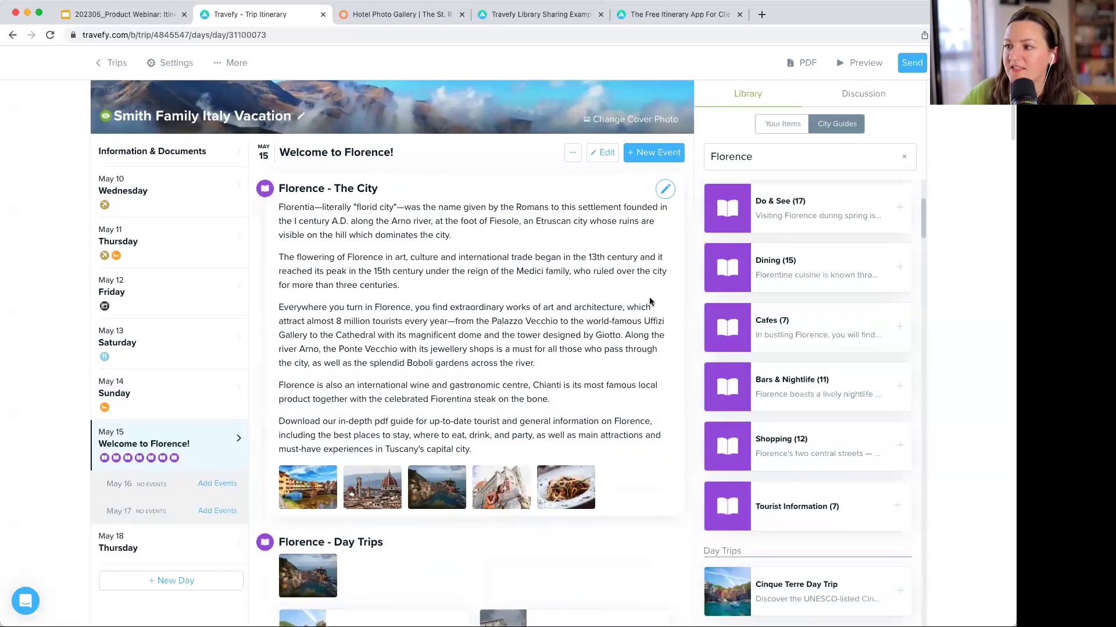
{"action": "scroll", "coordinate": [750, 263], "scroll_direction": "up", "scroll_amount": 3}
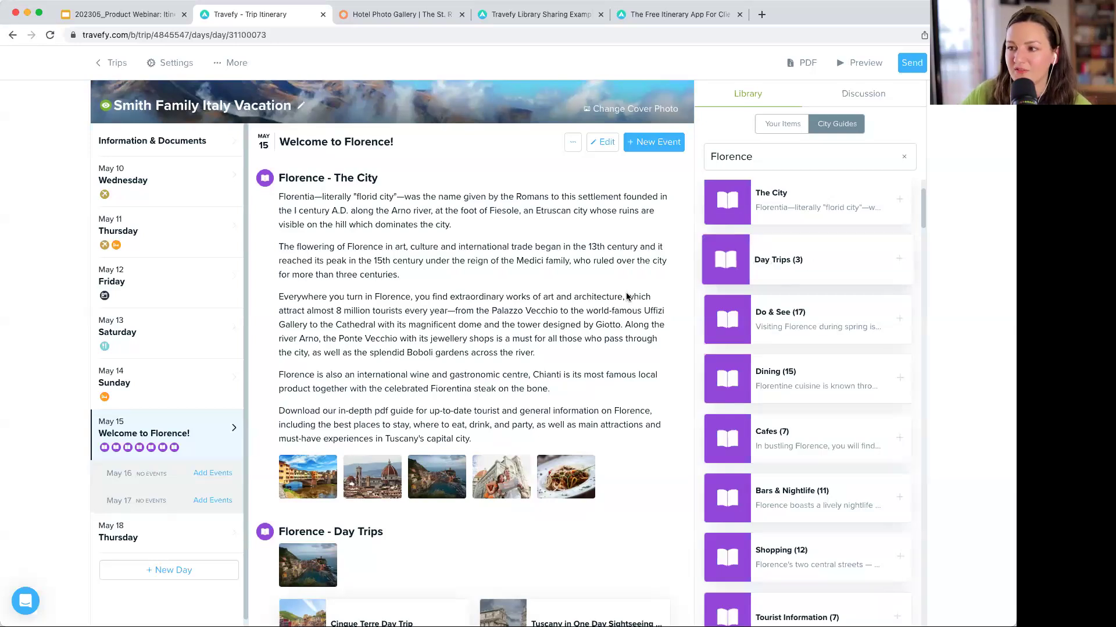
{"action": "scroll", "coordinate": [623, 298], "scroll_direction": "up", "scroll_amount": 1}
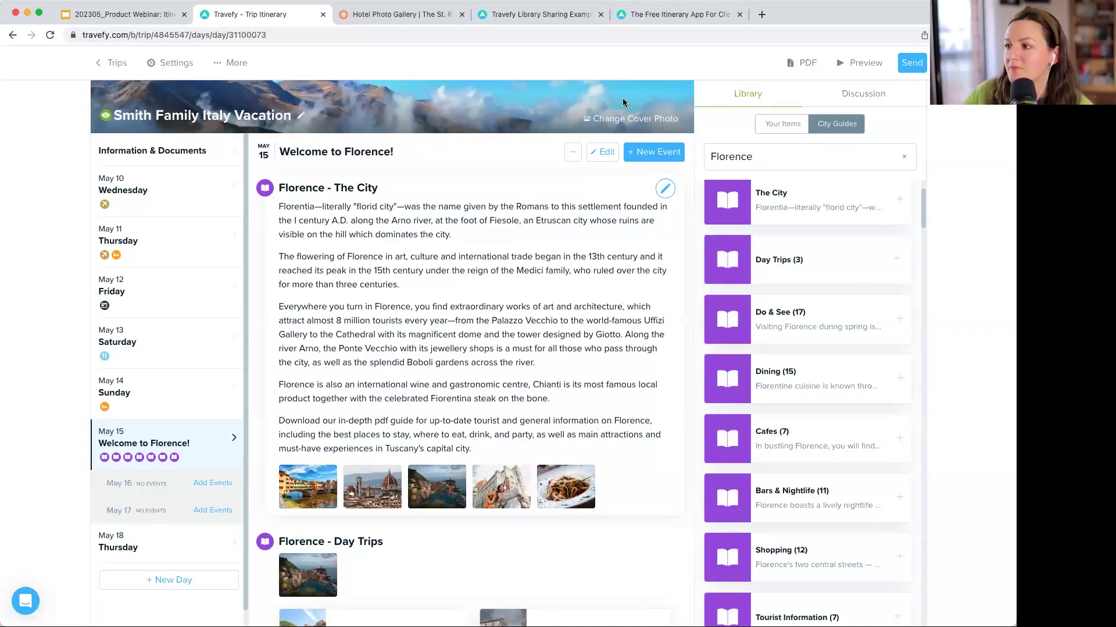
{"action": "left_click", "coordinate": [658, 159]}
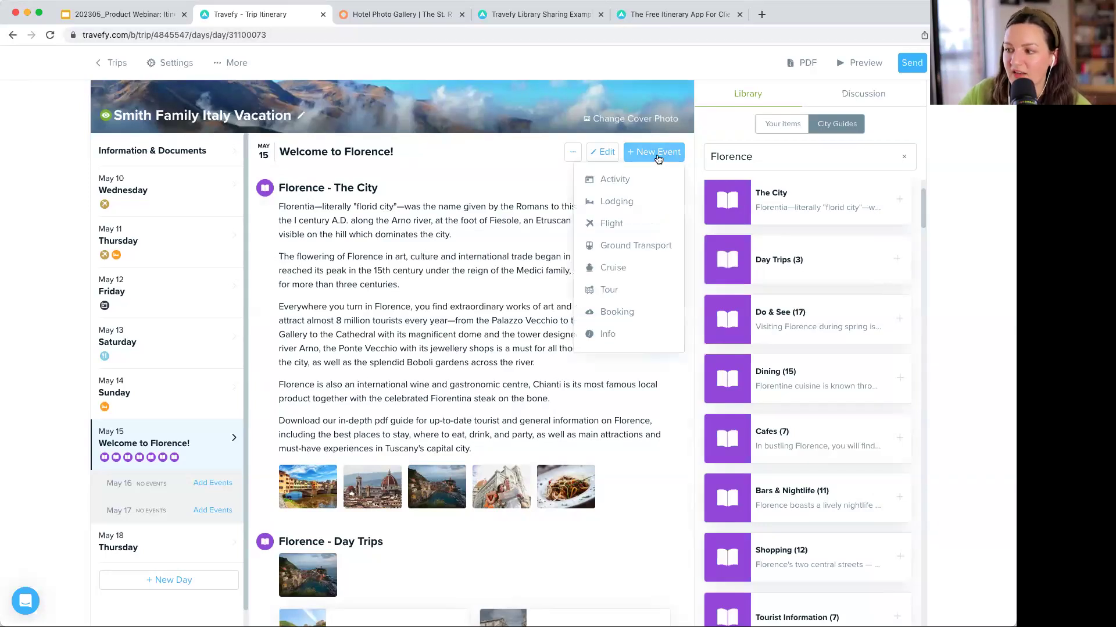
{"action": "left_click", "coordinate": [609, 334]}
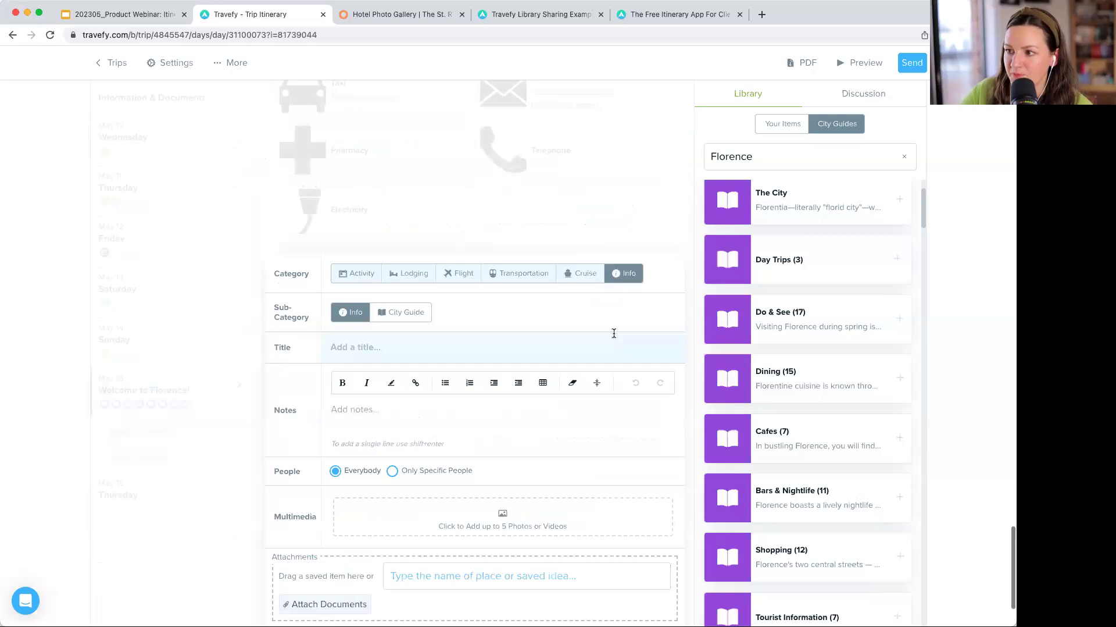
{"action": "left_click", "coordinate": [410, 319]}
{"action": "scroll", "coordinate": [536, 320], "scroll_direction": "down", "scroll_amount": 3}
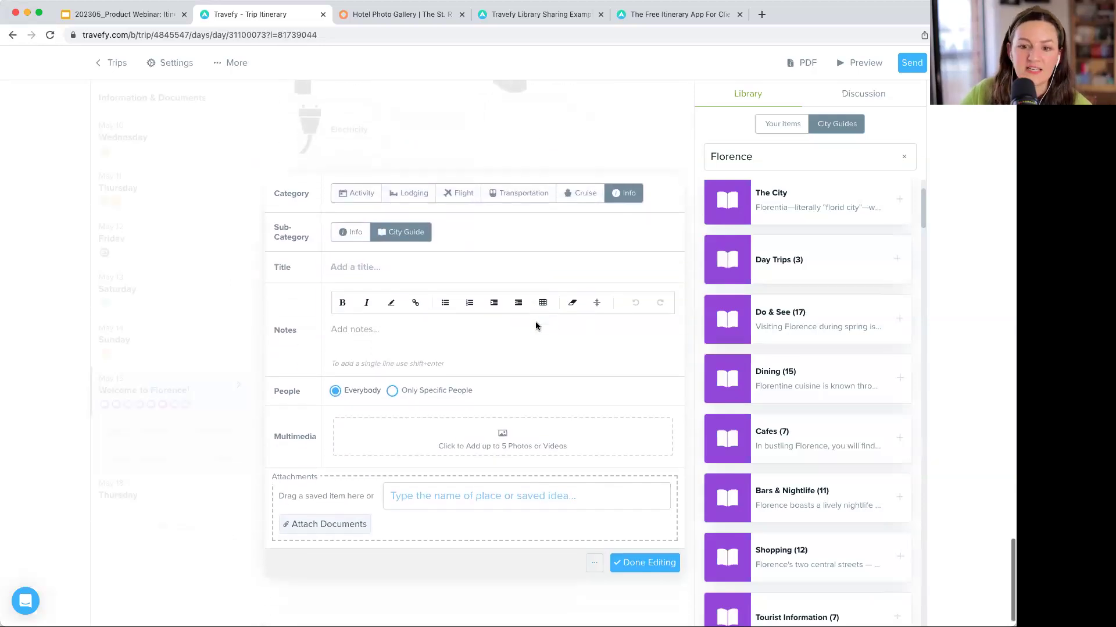
{"action": "left_click", "coordinate": [343, 252]}
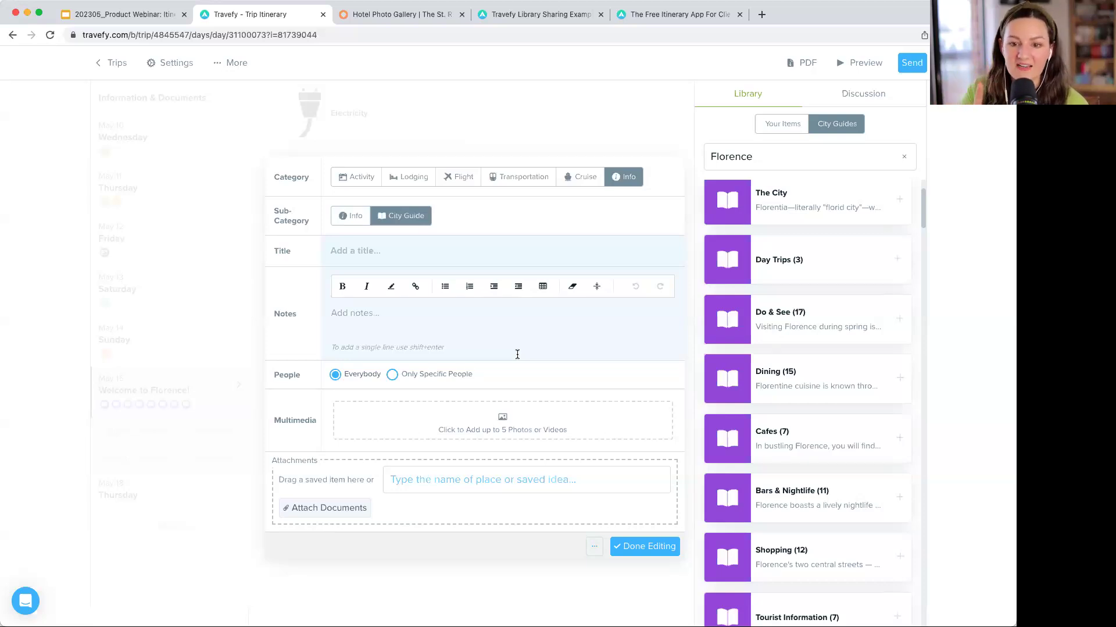
{"action": "left_click", "coordinate": [635, 550]}
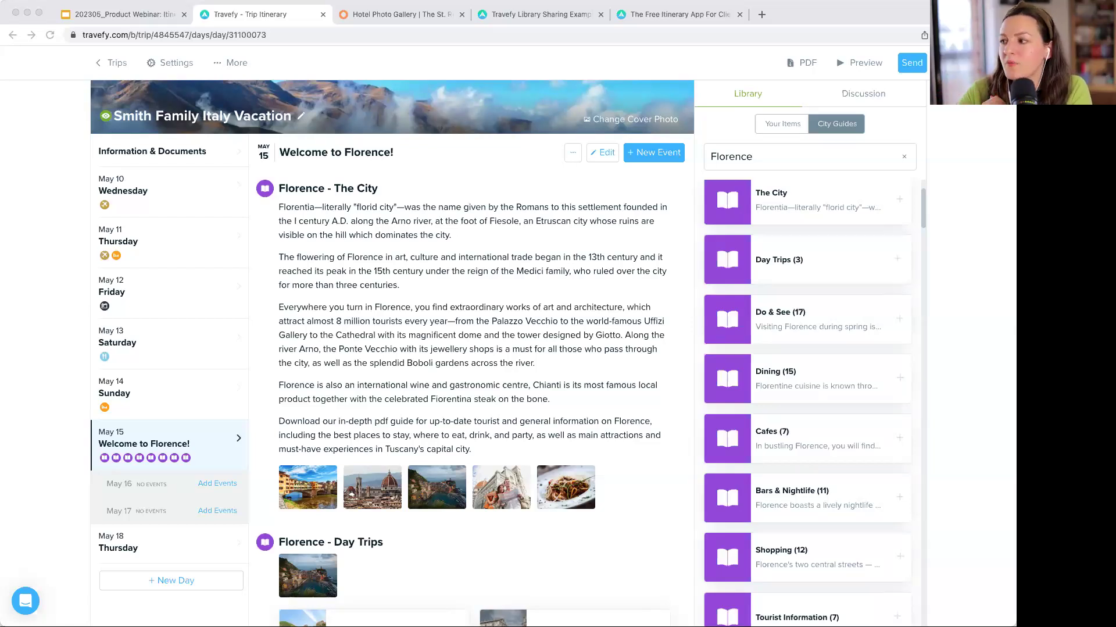
- Show Your Items in the Library, listing saved items like Best of Hilo Tour
{"action": "left_click", "coordinate": [845, 132]}
{"action": "left_click", "coordinate": [785, 129]}
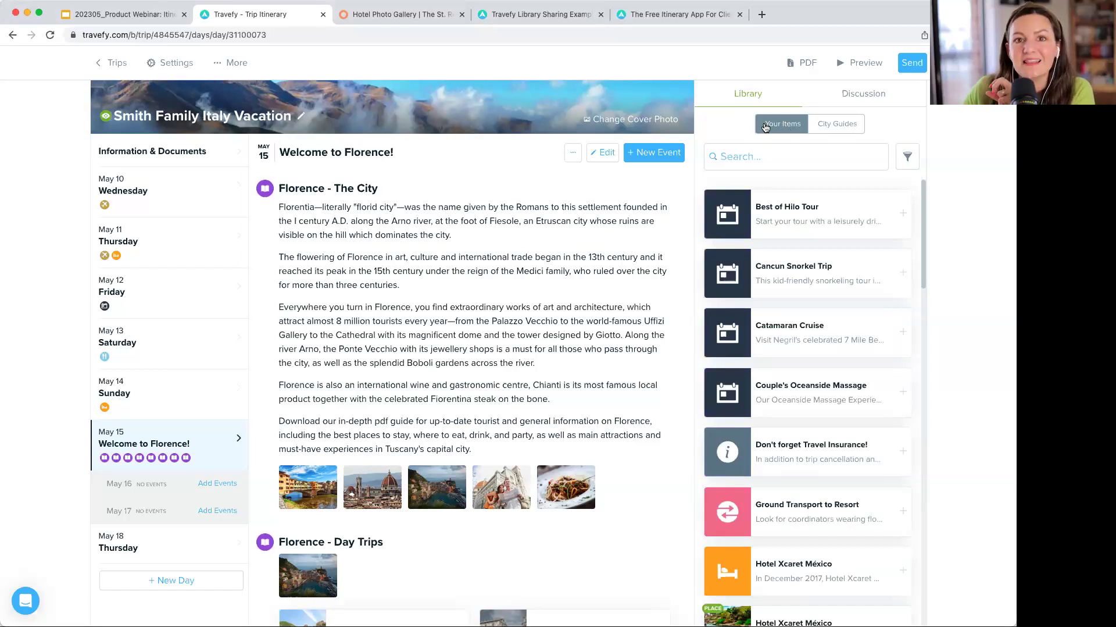
{"action": "scroll", "coordinate": [802, 251], "scroll_direction": "down", "scroll_amount": 5}
{"action": "scroll", "coordinate": [803, 252], "scroll_direction": "up", "scroll_amount": 6}
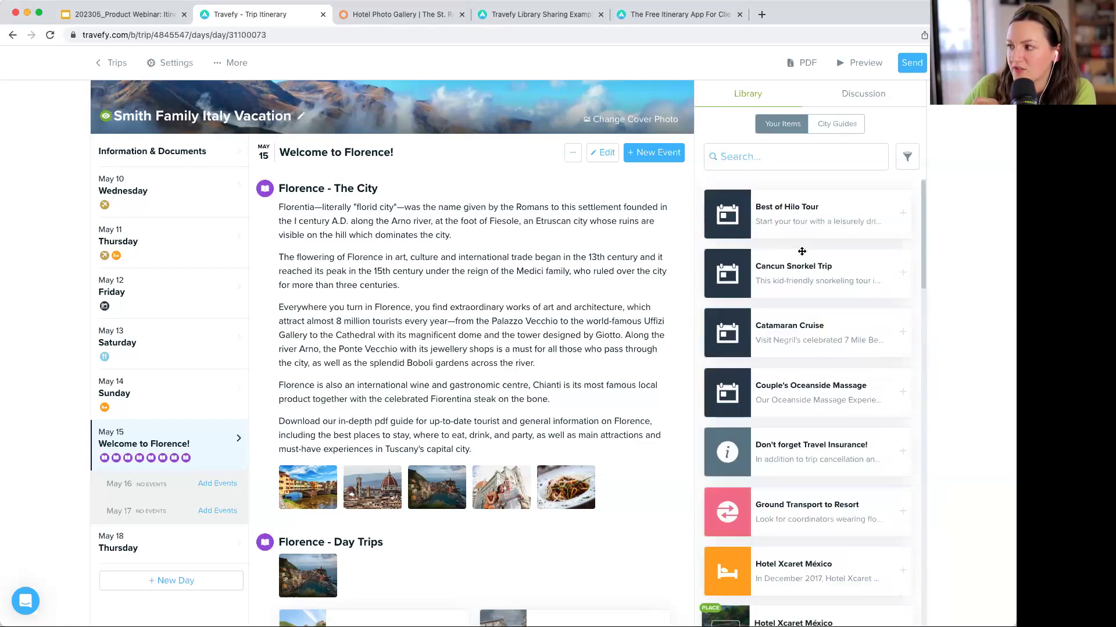
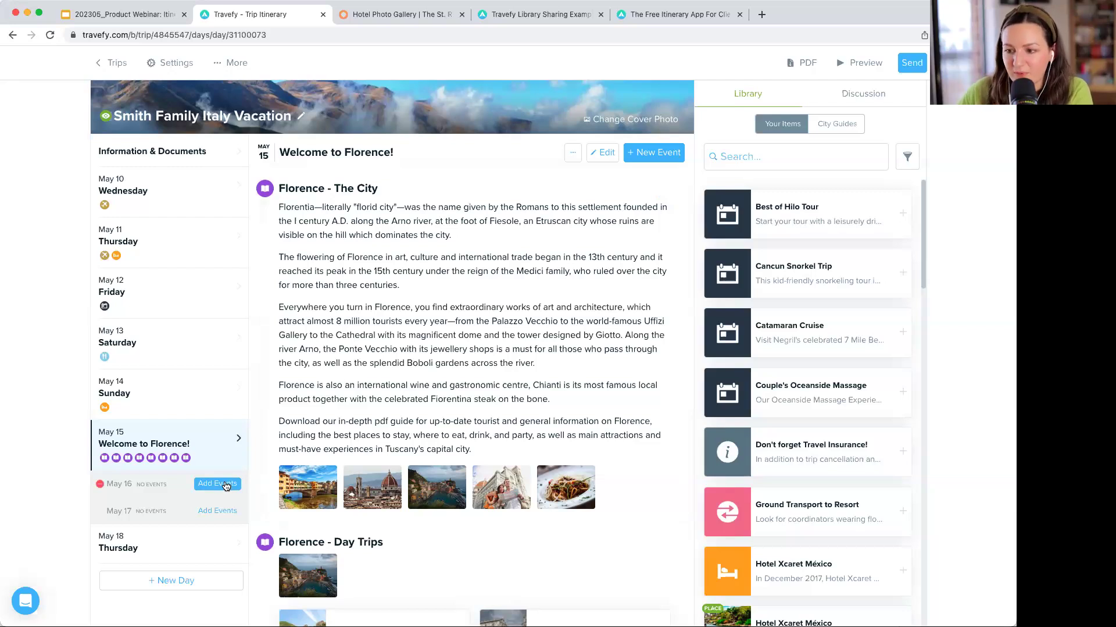
- Add a Tuesday May 16 day, then try a 'food tour' library search and clear it
{"action": "left_click", "coordinate": [225, 485]}
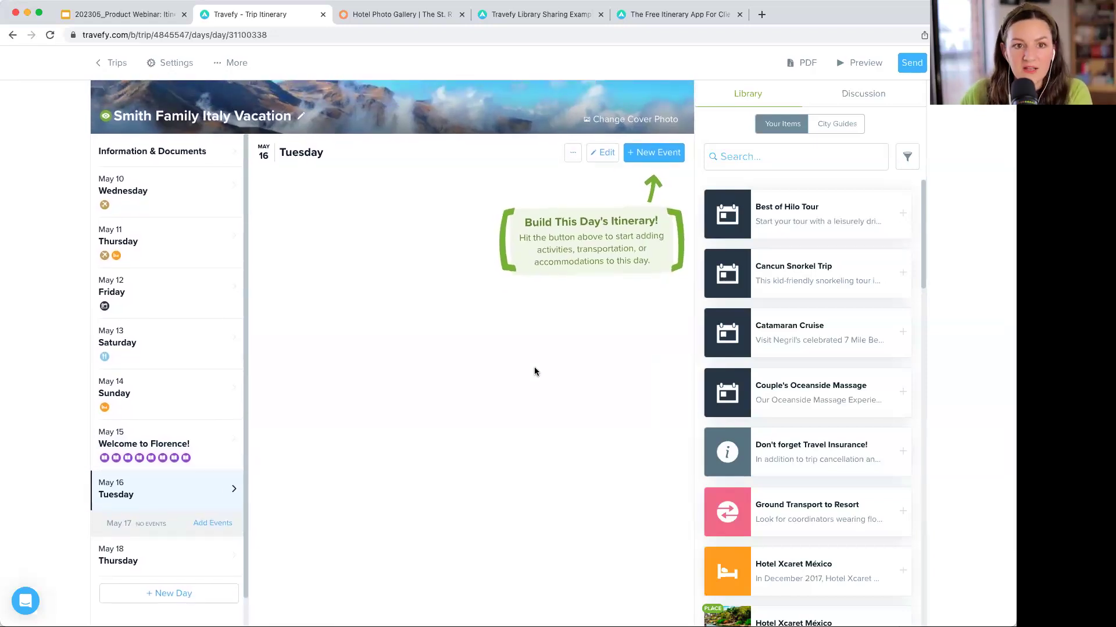
{"action": "left_click", "coordinate": [757, 158]}
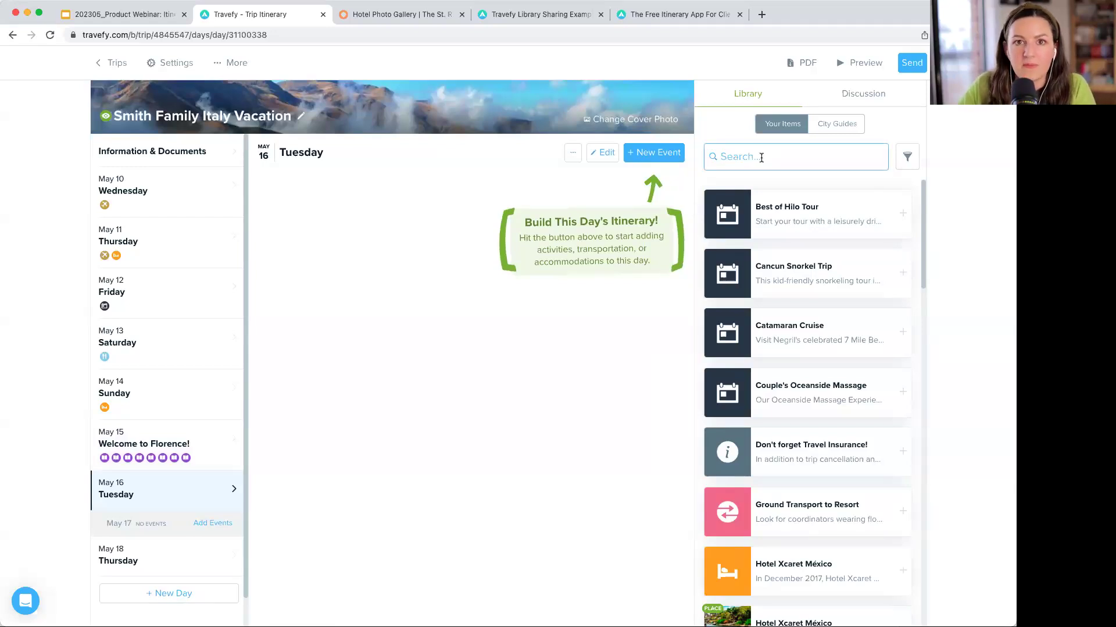
{"action": "type", "text": "food tour"}
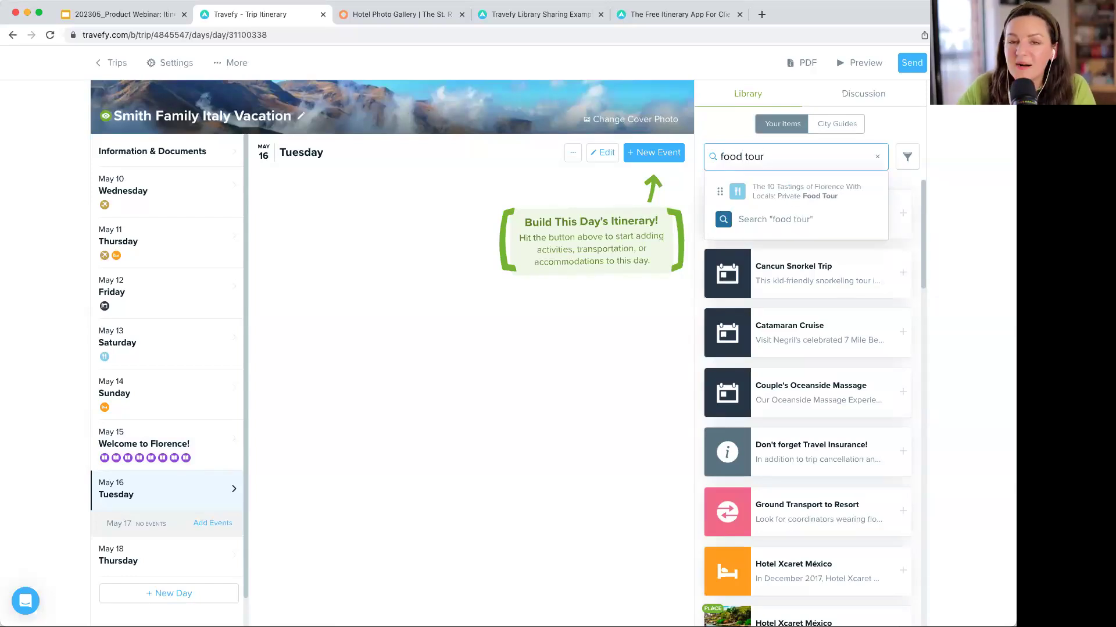
{"action": "key", "text": "BackSpace"}
{"action": "key", "text": "BackSpace"}
{"action": "key", "text": "BackSpace"}
{"action": "key", "text": "BackSpace"}
{"action": "key", "text": "BackSpace"}
{"action": "key", "text": "BackSpace"}
{"action": "key", "text": "BackSpace"}
{"action": "key", "text": "BackSpace"}
{"action": "key", "text": "BackSpace"}
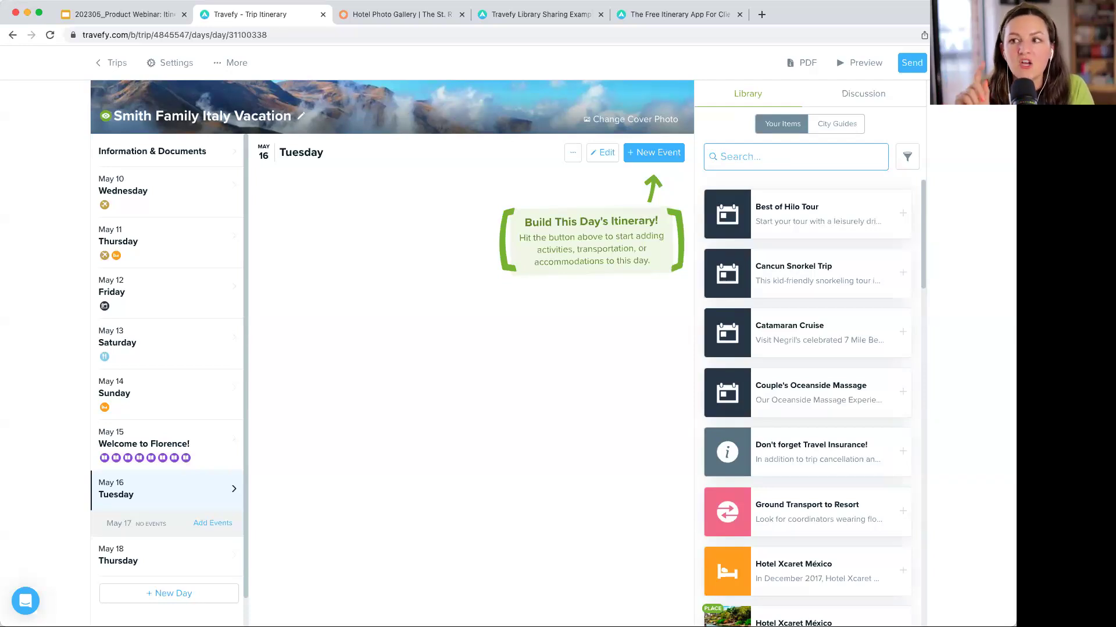
- Filter the library by the italy and florence labels
{"action": "type", "text": "italy"}
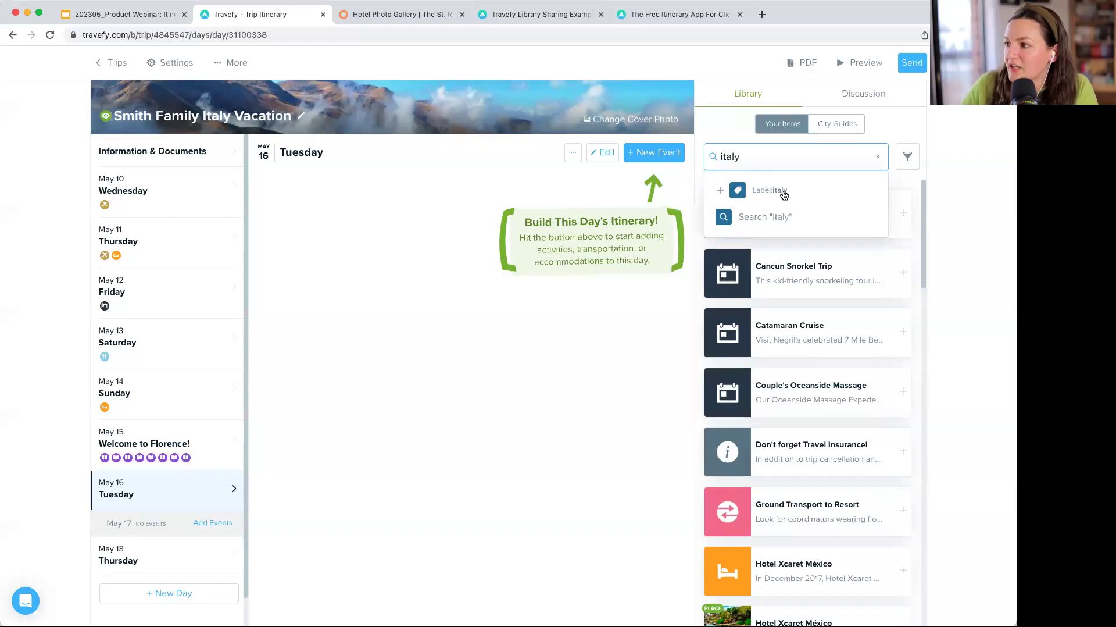
{"action": "left_click", "coordinate": [781, 192]}
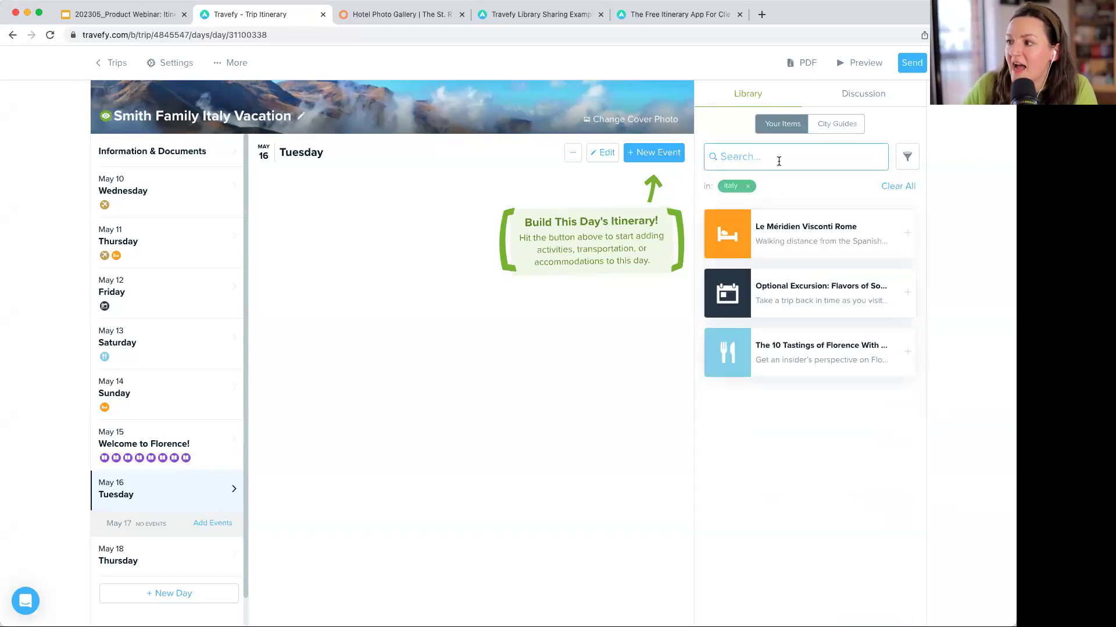
{"action": "type", "text": "florence"}
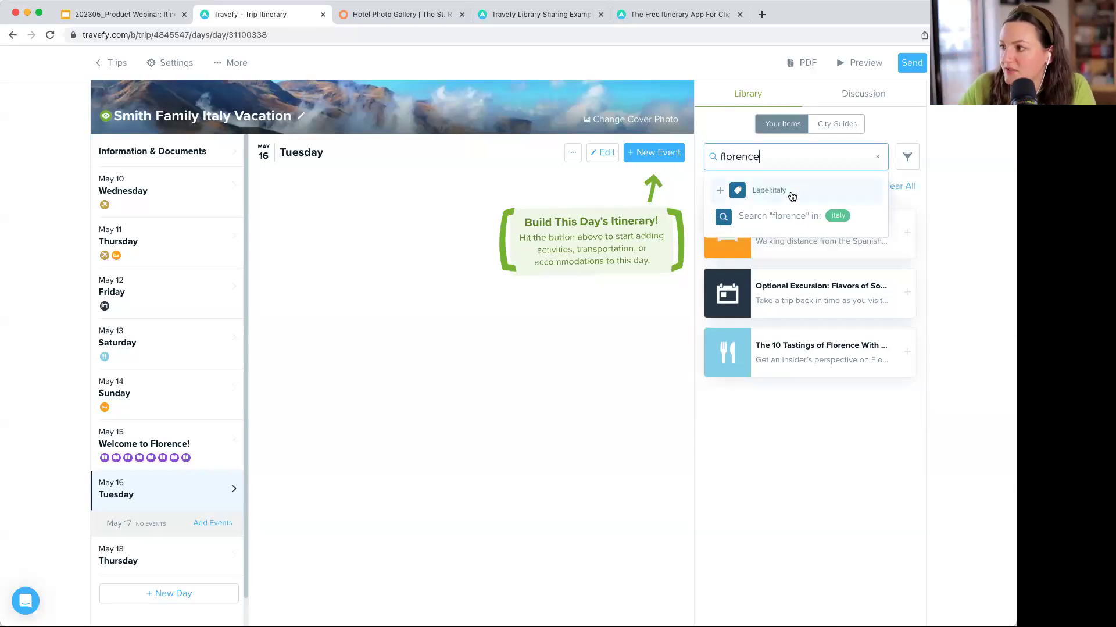
{"action": "left_click_drag", "start_coordinate": [778, 157], "coordinate": [716, 157]}
{"action": "type", "text": "flore"}
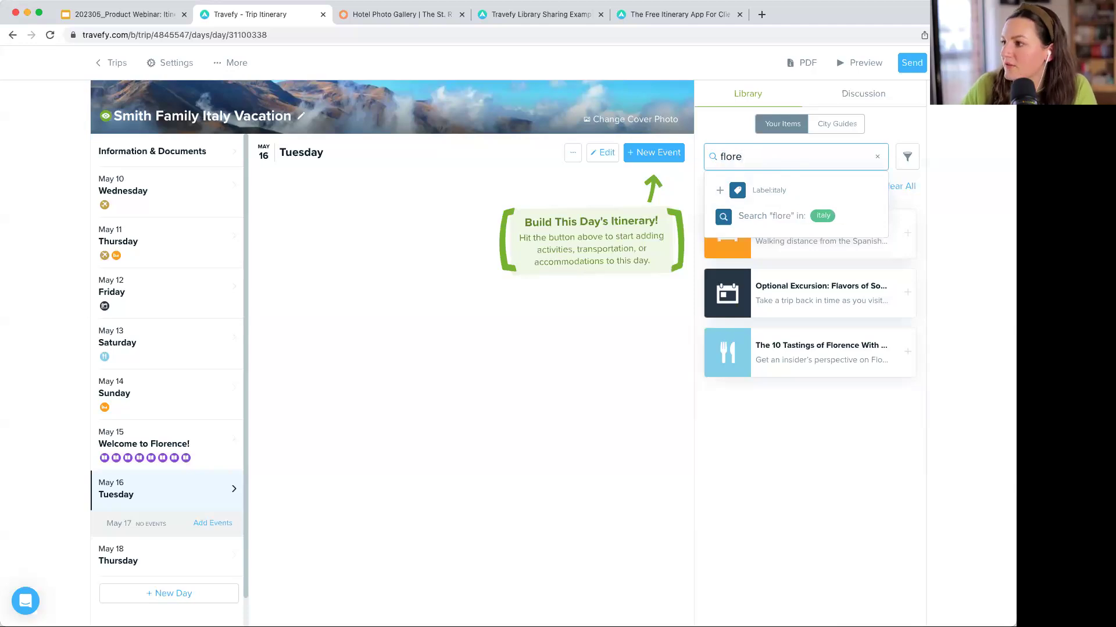
{"action": "left_click", "coordinate": [780, 190]}
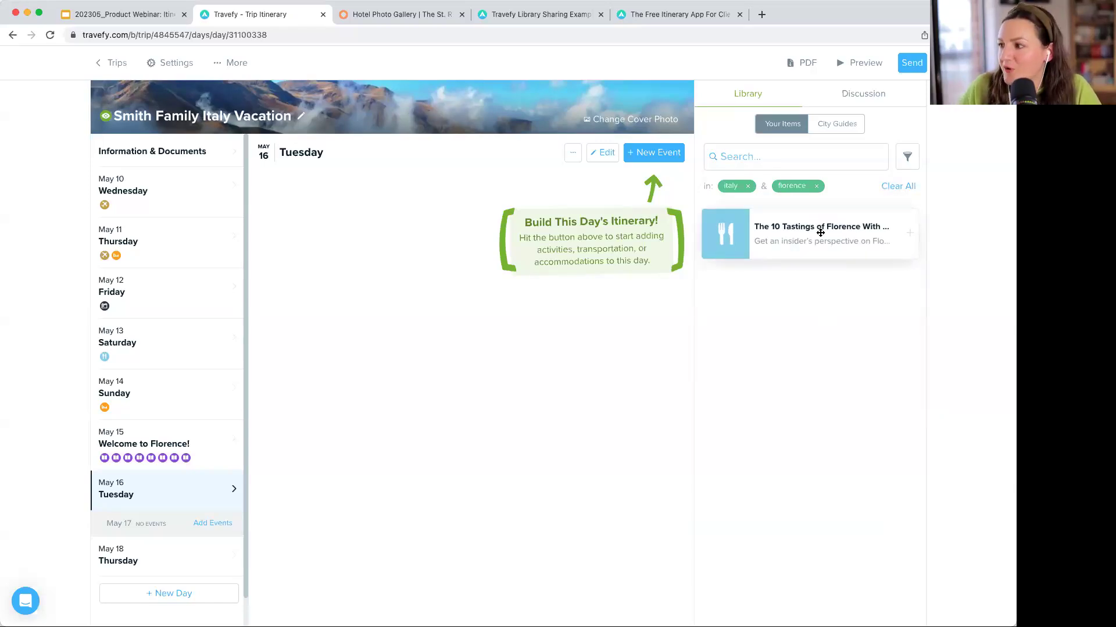
- Place the Florence food tour on Tuesday May 16, then view May 11 through May 13
{"action": "left_click_drag", "start_coordinate": [820, 233], "coordinate": [661, 305]}
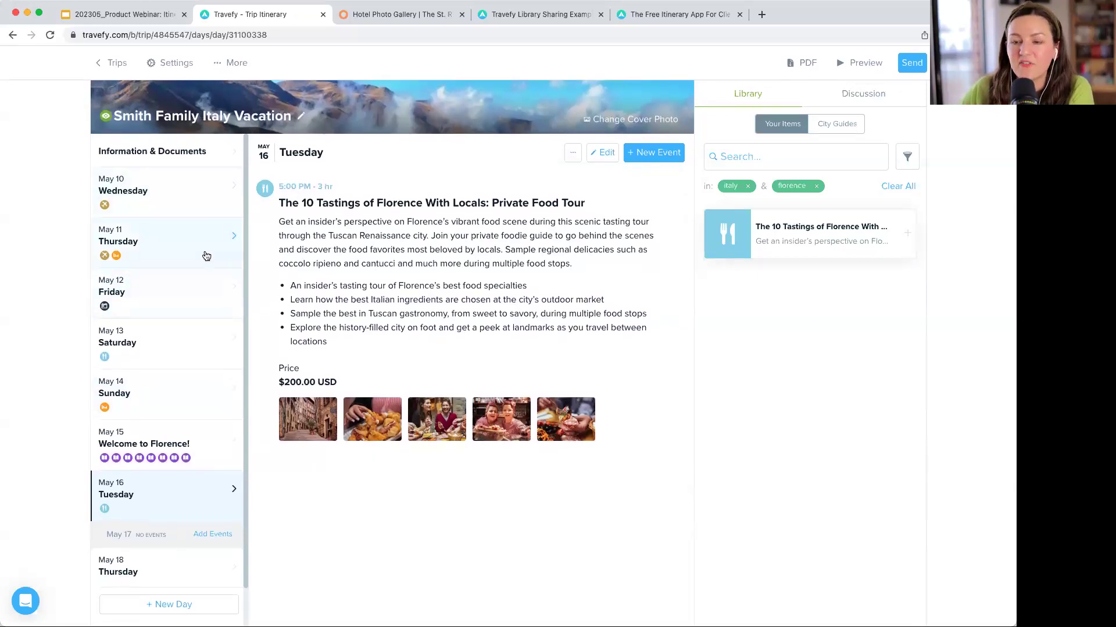
{"action": "left_click", "coordinate": [206, 255]}
{"action": "scroll", "coordinate": [164, 246], "scroll_direction": "down", "scroll_amount": 3}
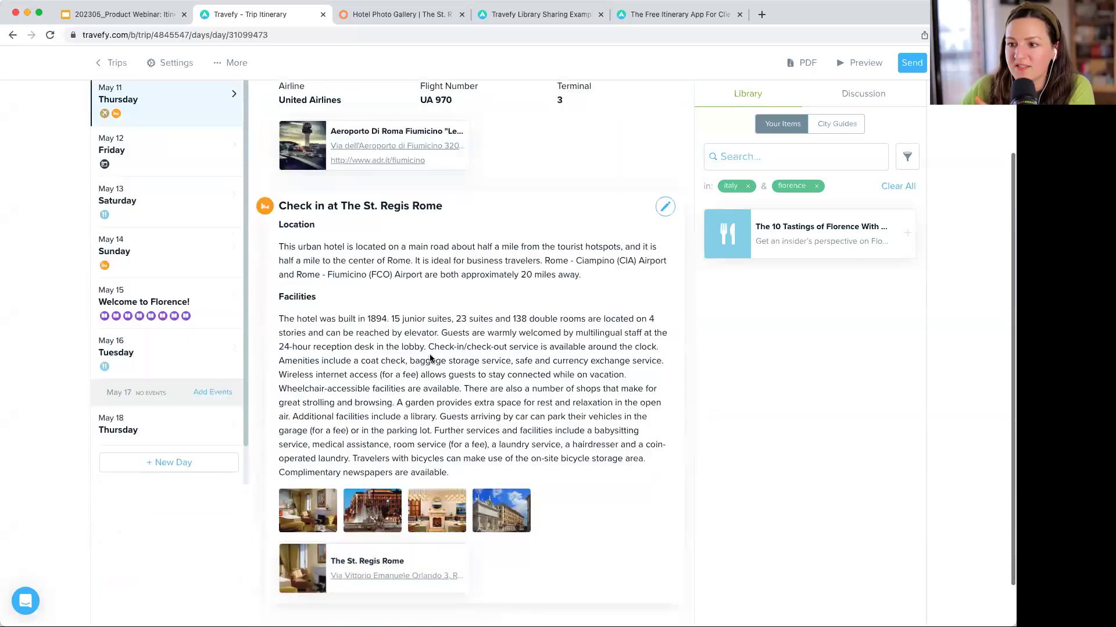
{"action": "left_click", "coordinate": [165, 246]}
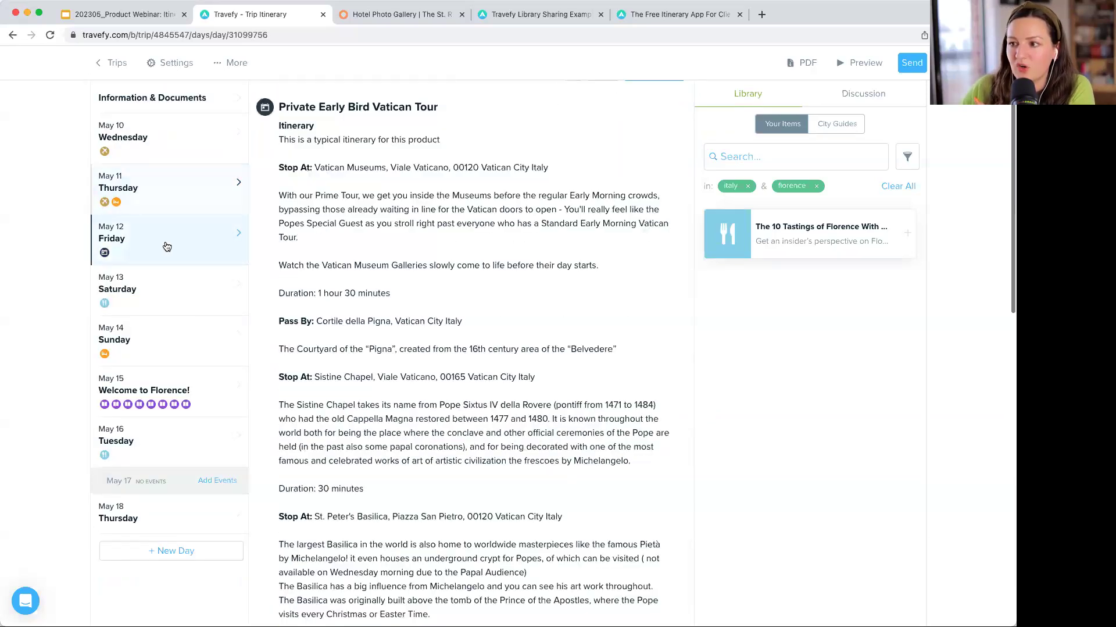
{"action": "left_click", "coordinate": [204, 294]}
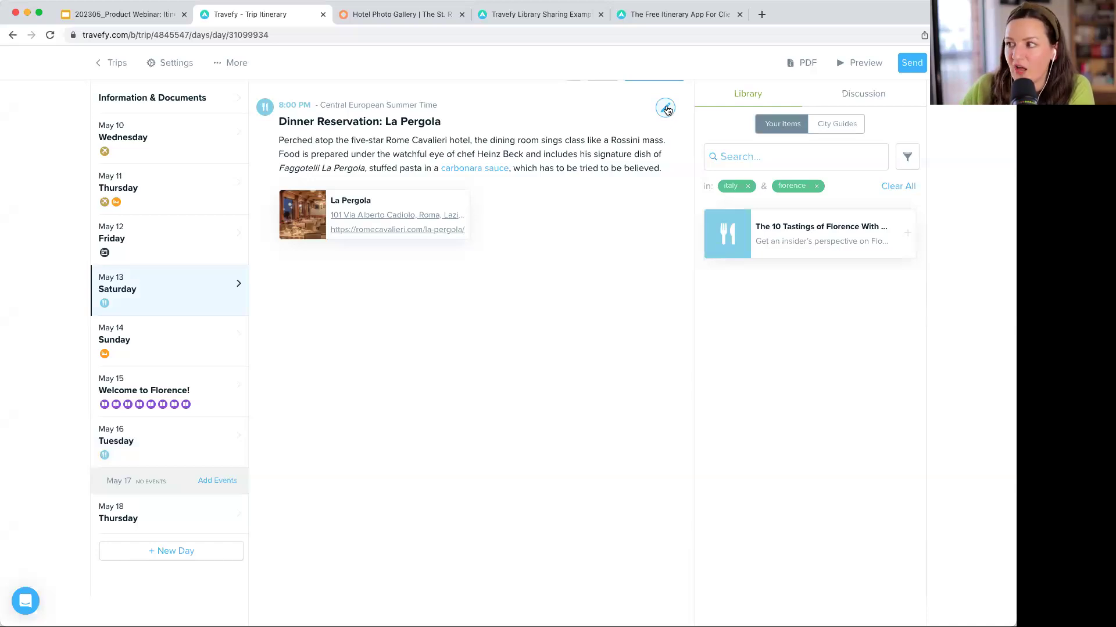
{"action": "left_click", "coordinate": [666, 109]}
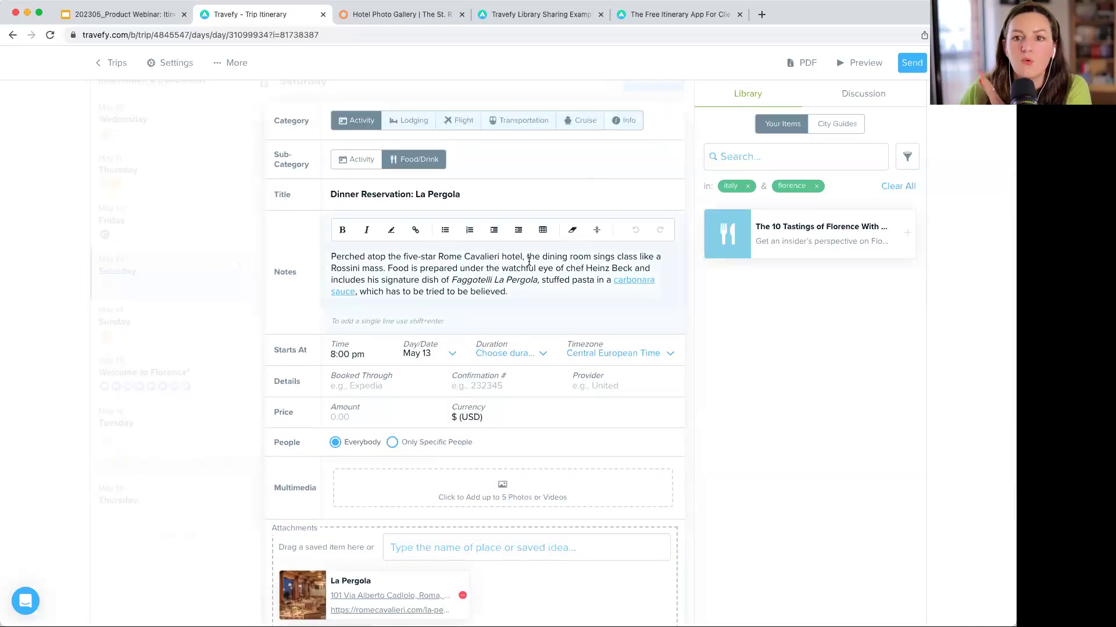
{"action": "scroll", "coordinate": [528, 260], "scroll_direction": "down", "scroll_amount": 3}
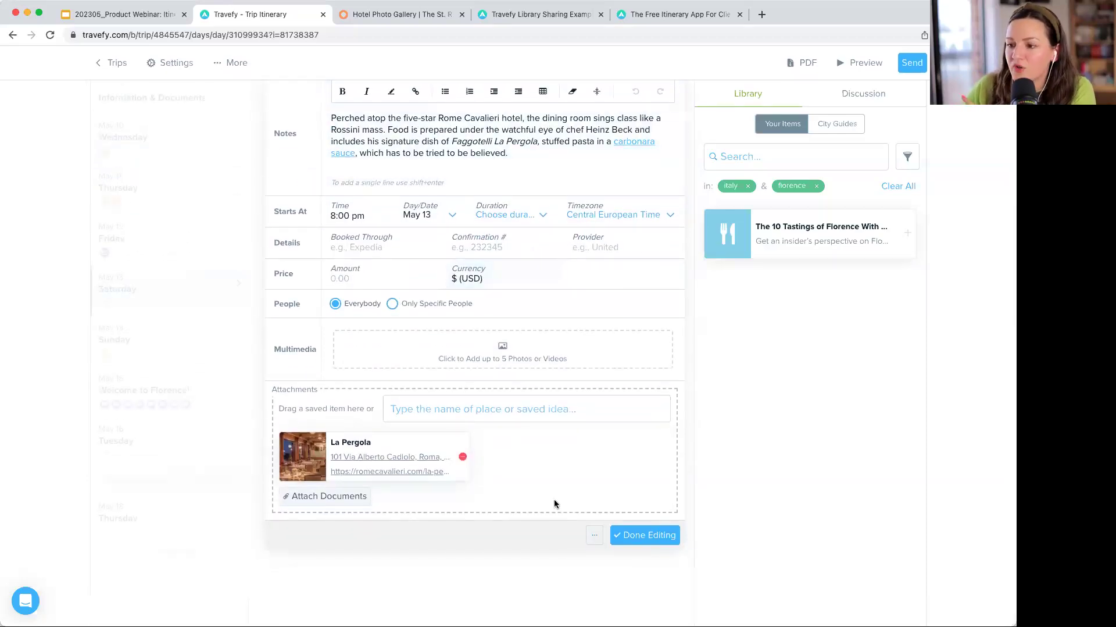
{"action": "scroll", "coordinate": [595, 544], "scroll_direction": "down", "scroll_amount": 1}
{"action": "left_click", "coordinate": [594, 543]}
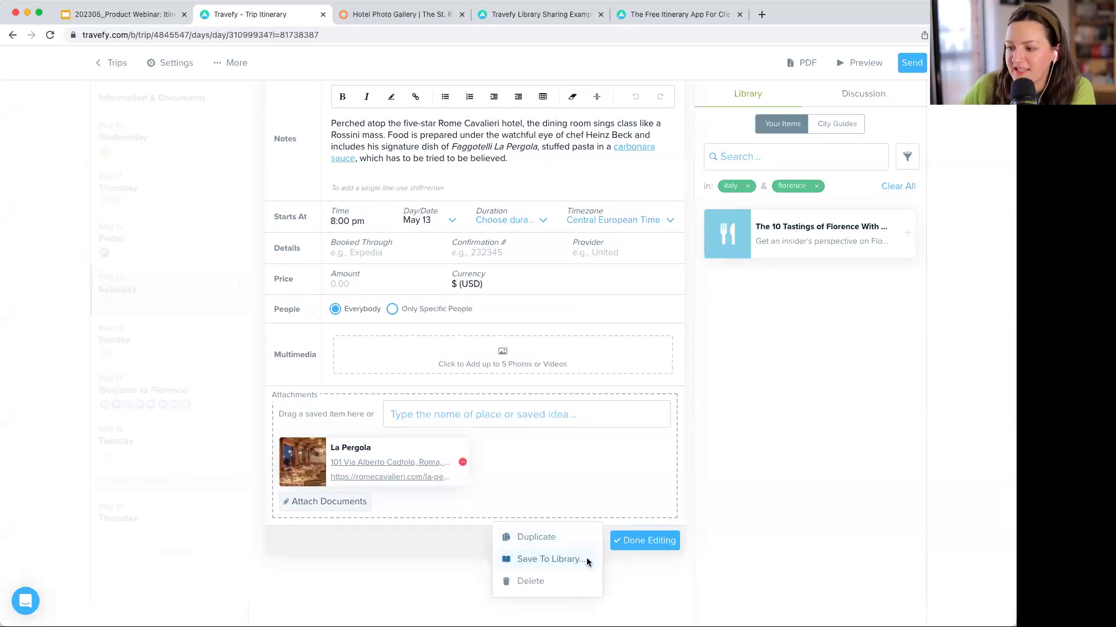
{"action": "left_click", "coordinate": [587, 559]}
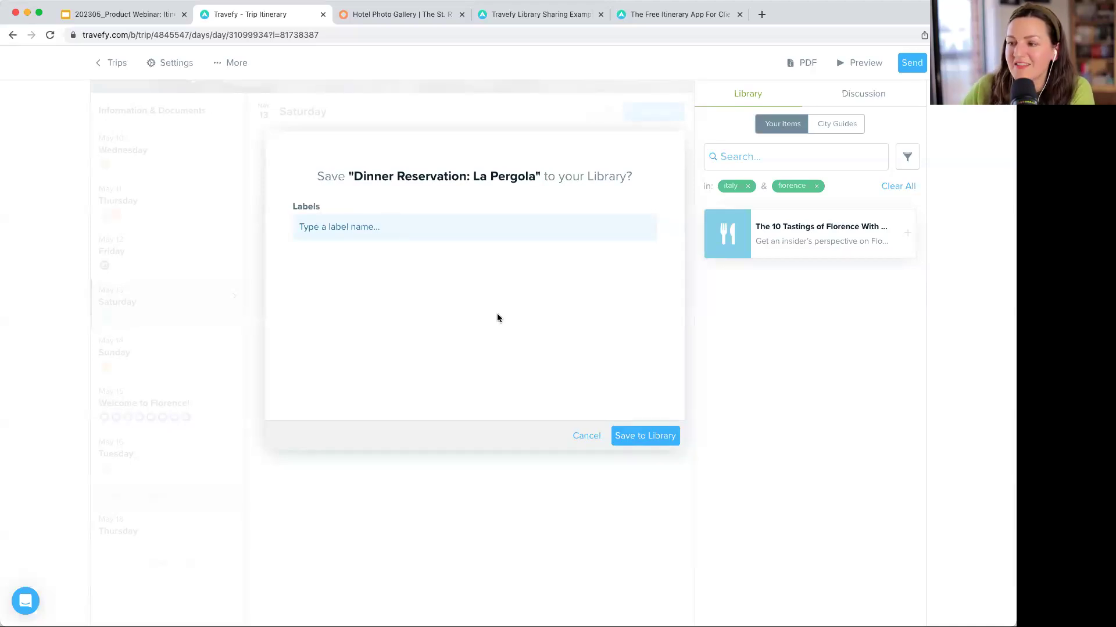
{"action": "left_click", "coordinate": [589, 436]}
{"action": "scroll", "coordinate": [625, 338], "scroll_direction": "down", "scroll_amount": 3}
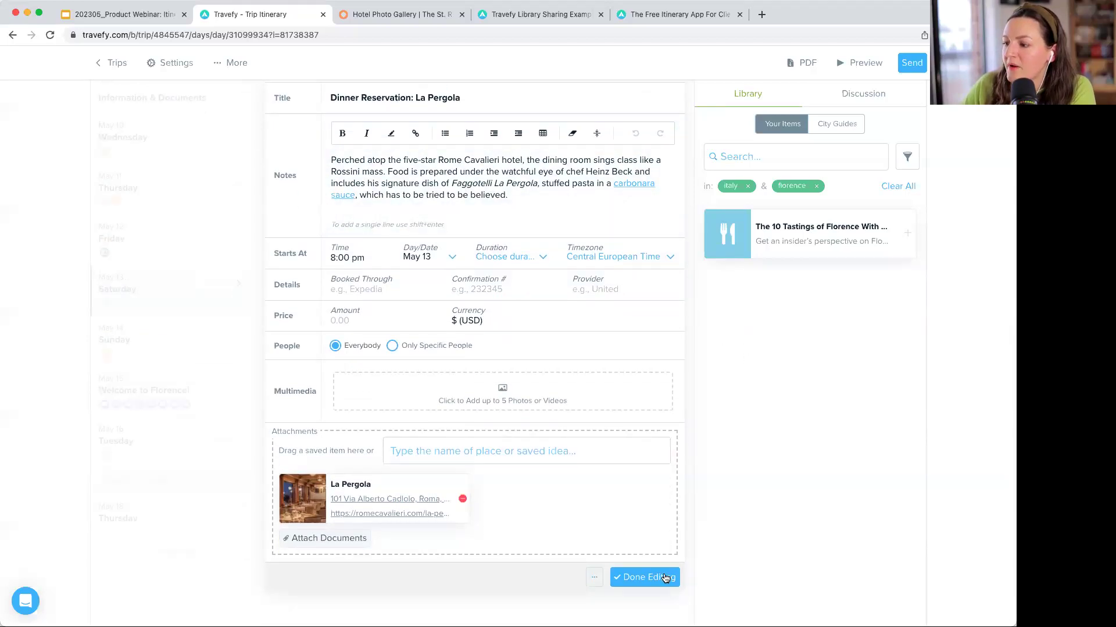
{"action": "left_click", "coordinate": [662, 577]}
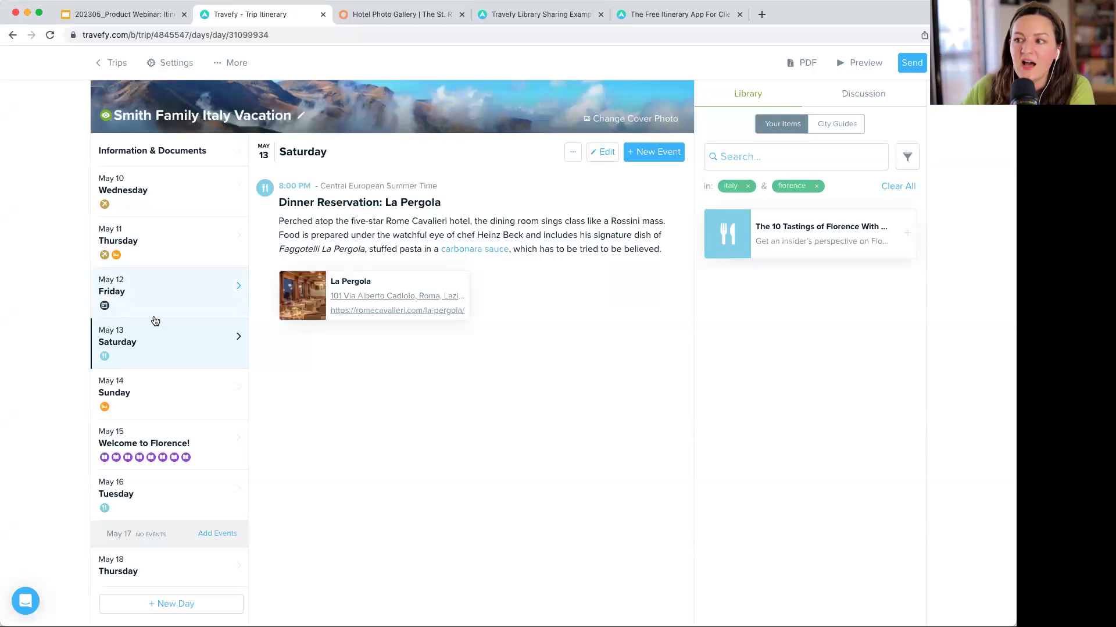
- From Trips, go to the Library and open the Catamaran Cruise item (89 USD, 5 hr)
{"action": "left_click", "coordinate": [115, 65]}
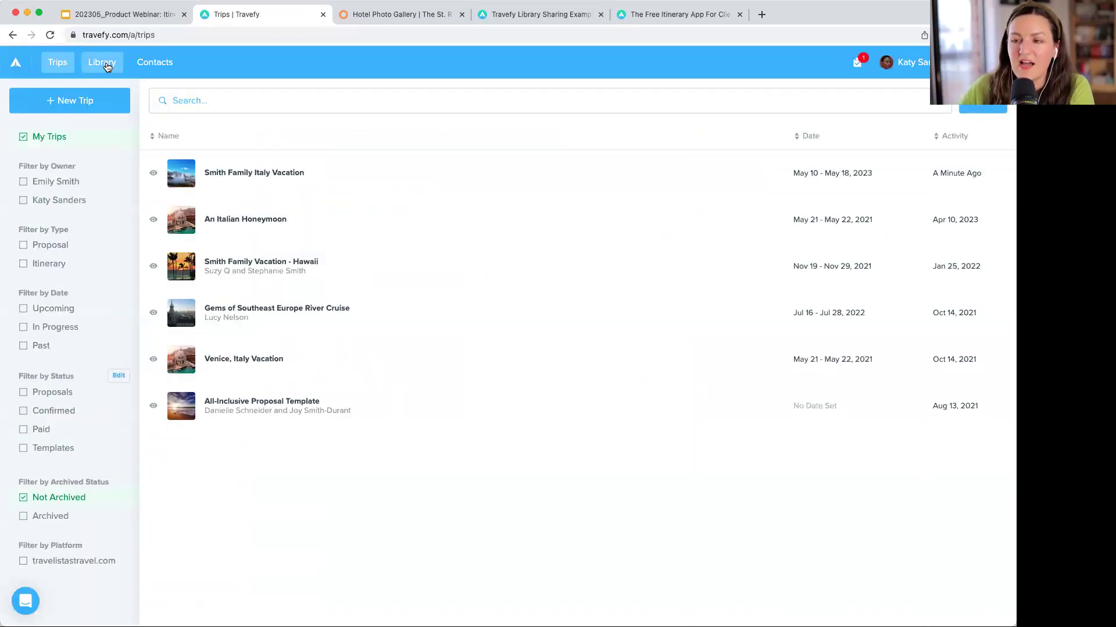
{"action": "left_click", "coordinate": [100, 67]}
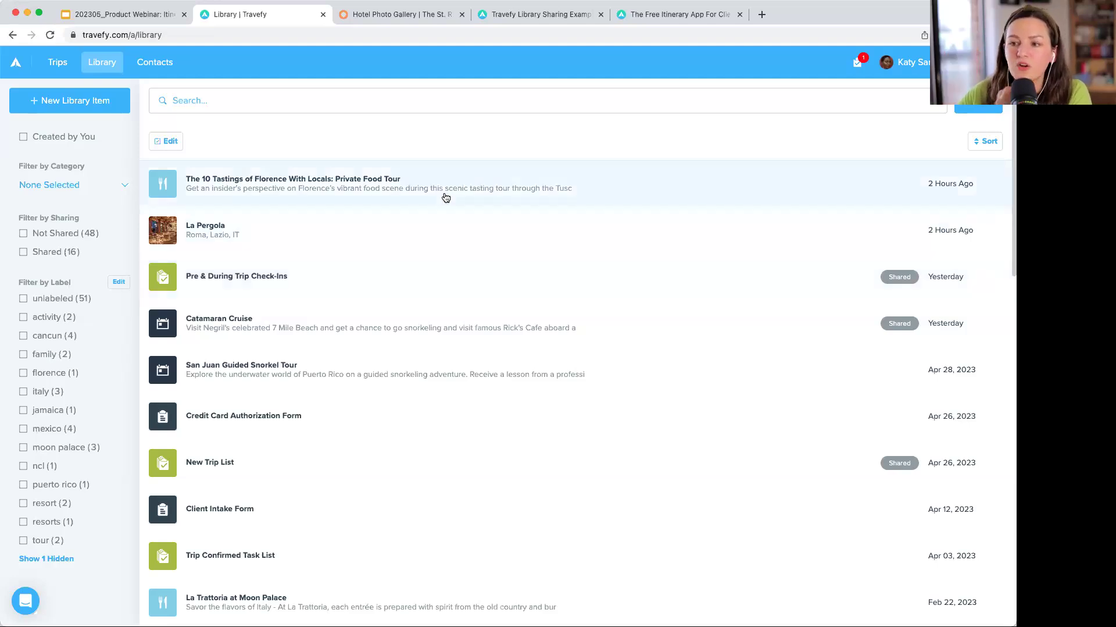
{"action": "left_click", "coordinate": [65, 105]}
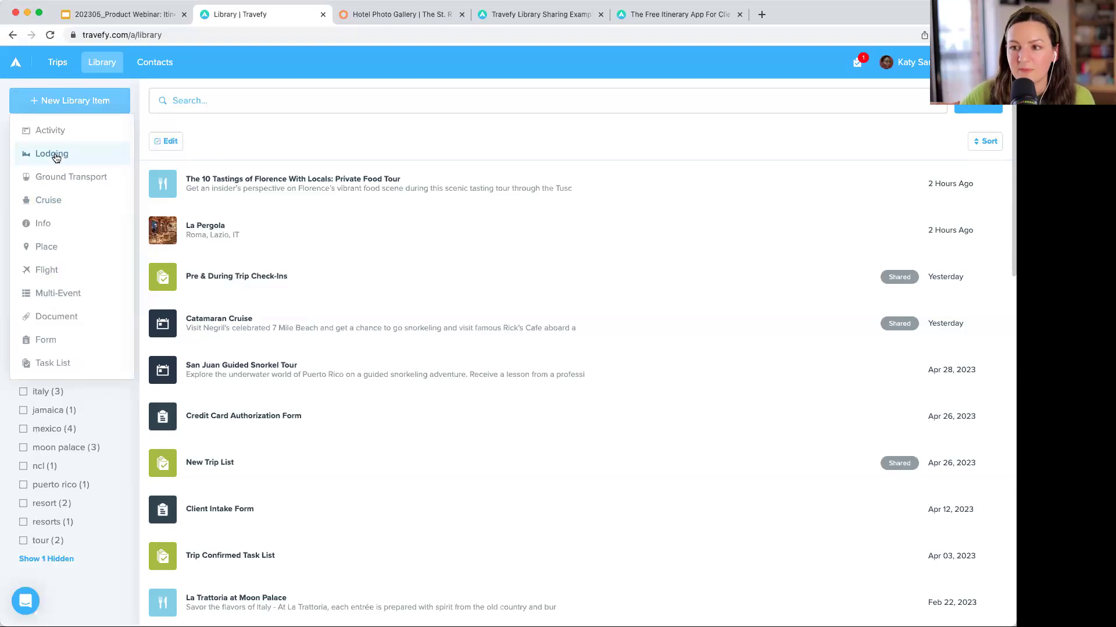
{"action": "left_click", "coordinate": [266, 82]}
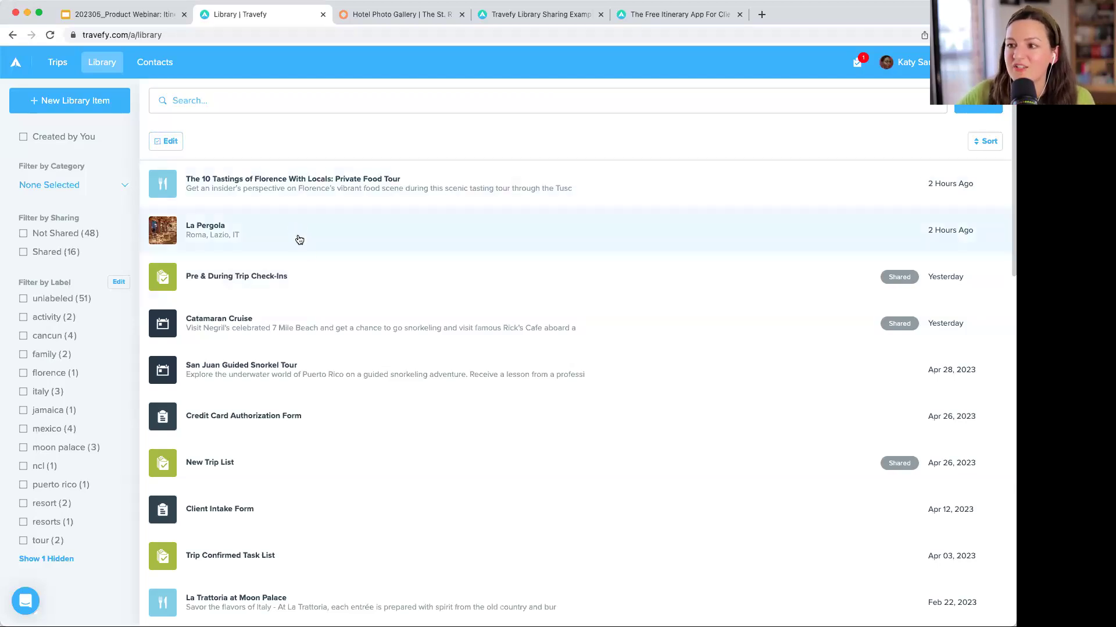
{"action": "left_click", "coordinate": [368, 337]}
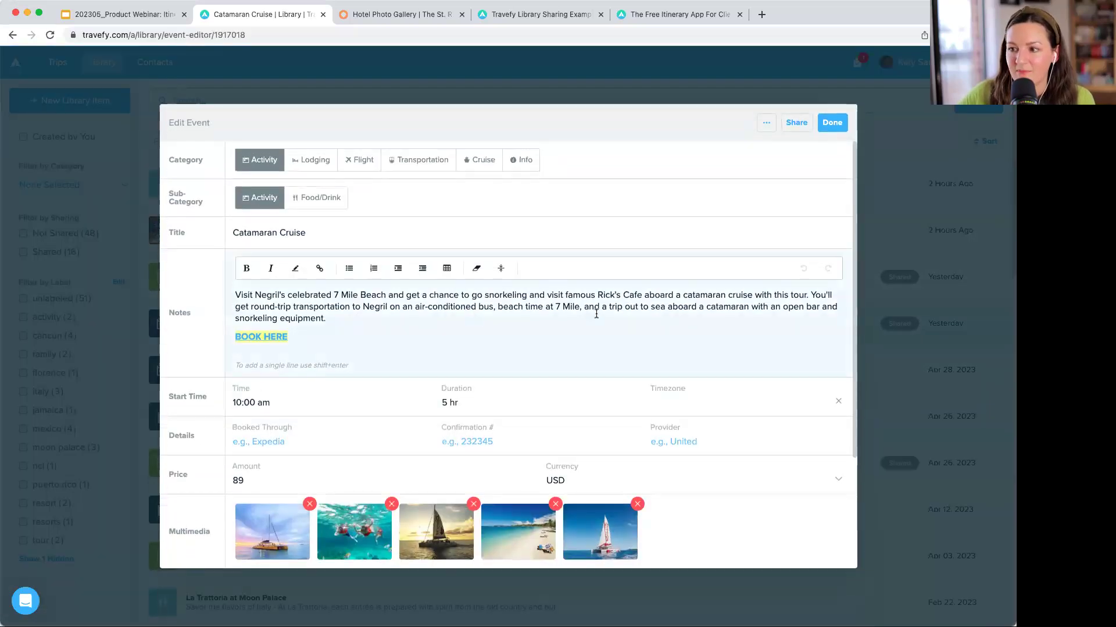
- Look over the Catamaran Cruise item's options and notes, then save it with Done
{"action": "left_click", "coordinate": [769, 127]}
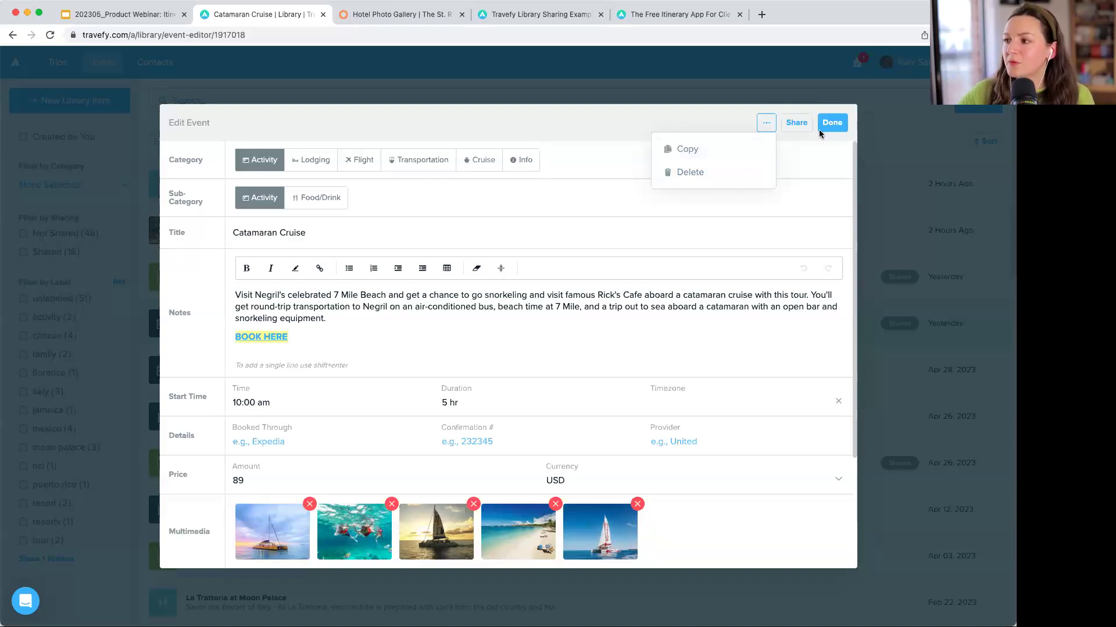
{"action": "left_click", "coordinate": [392, 314]}
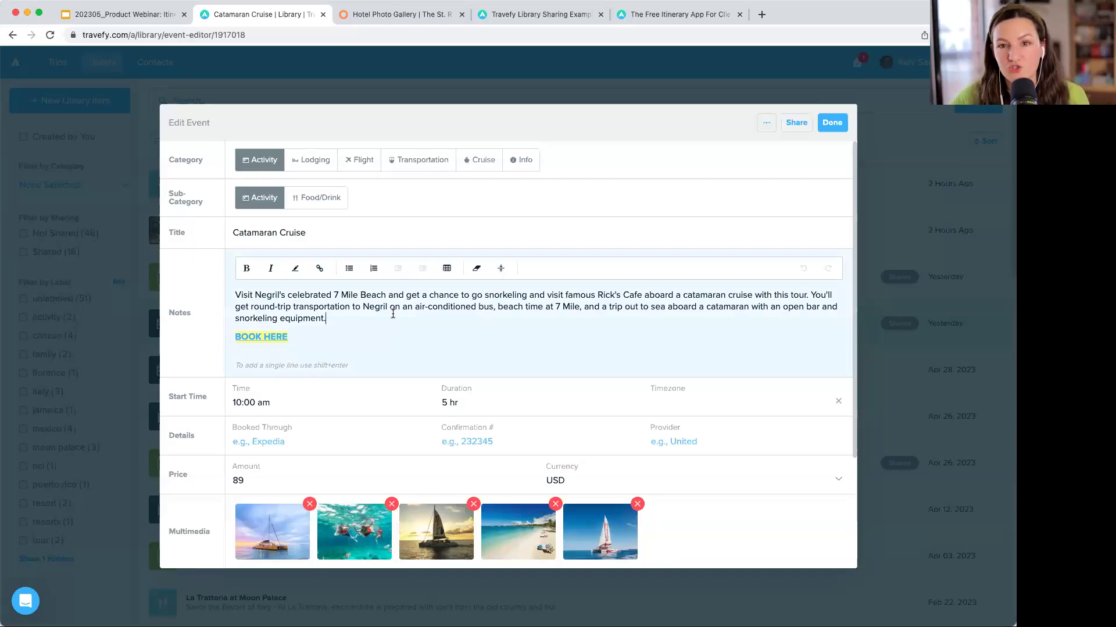
{"action": "scroll", "coordinate": [393, 314], "scroll_direction": "down", "scroll_amount": 1}
{"action": "left_click", "coordinate": [836, 122]}
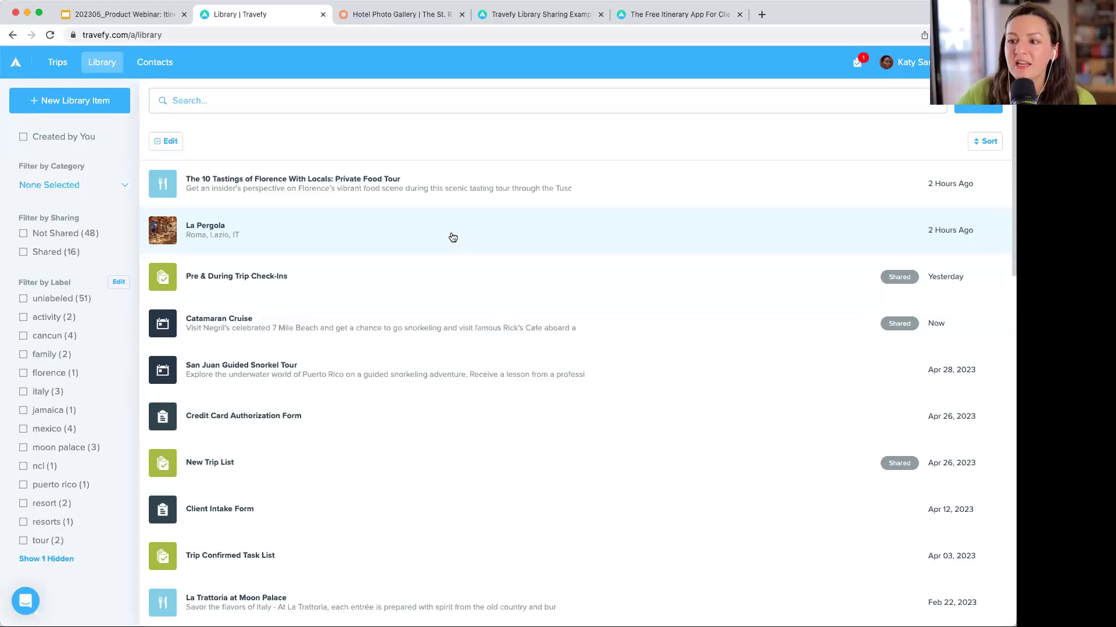
- Share the Florence food tour library item's template to the web
{"action": "left_click", "coordinate": [428, 190]}
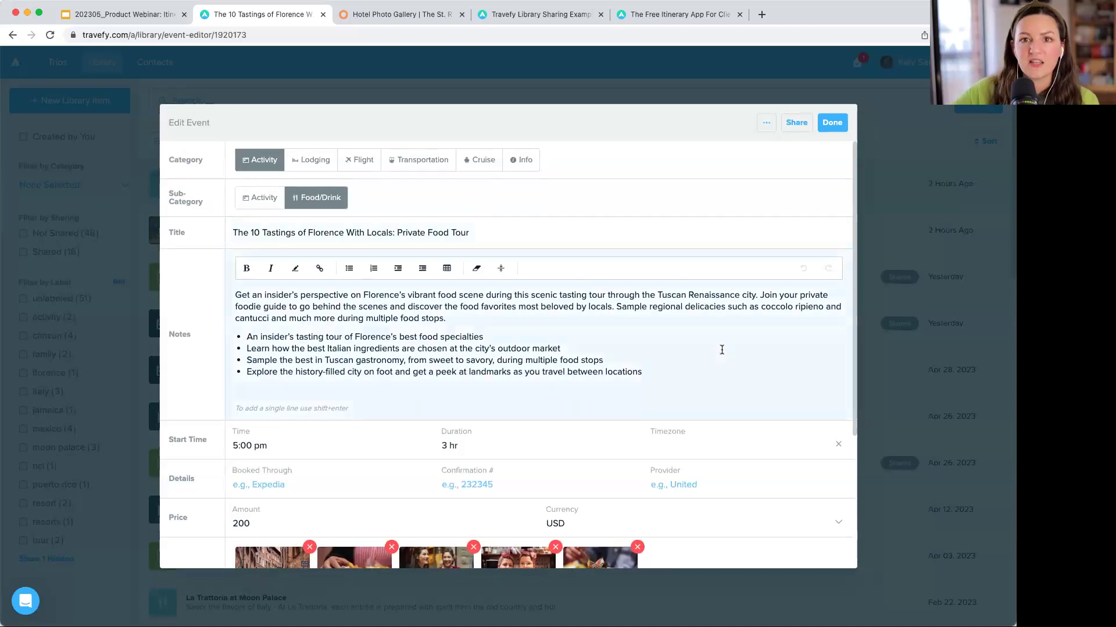
{"action": "left_click", "coordinate": [797, 122]}
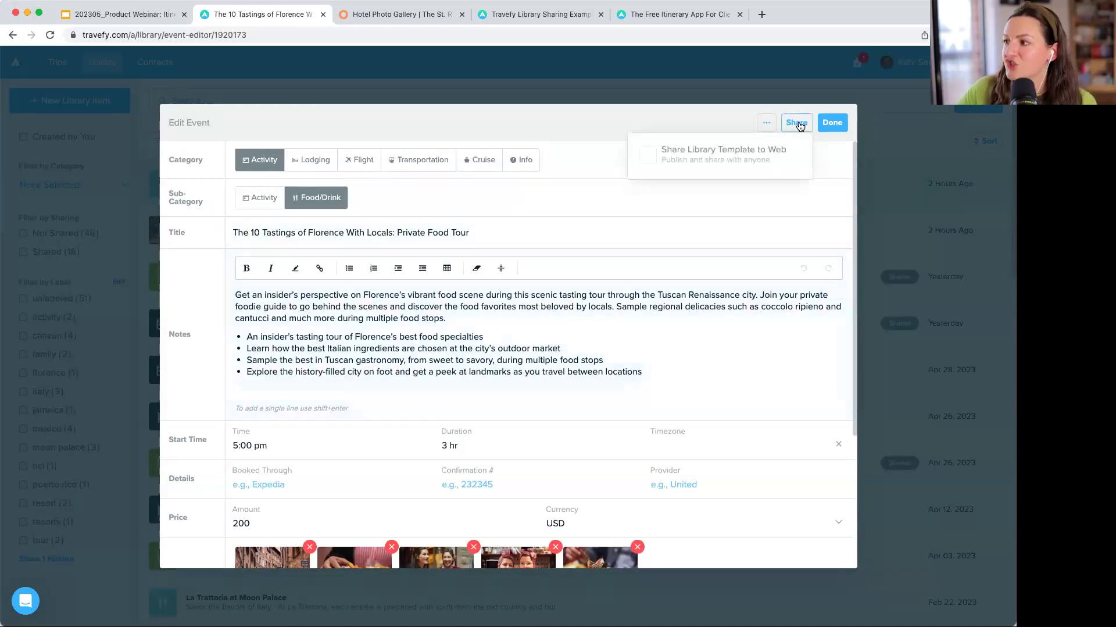
{"action": "left_click", "coordinate": [643, 155]}
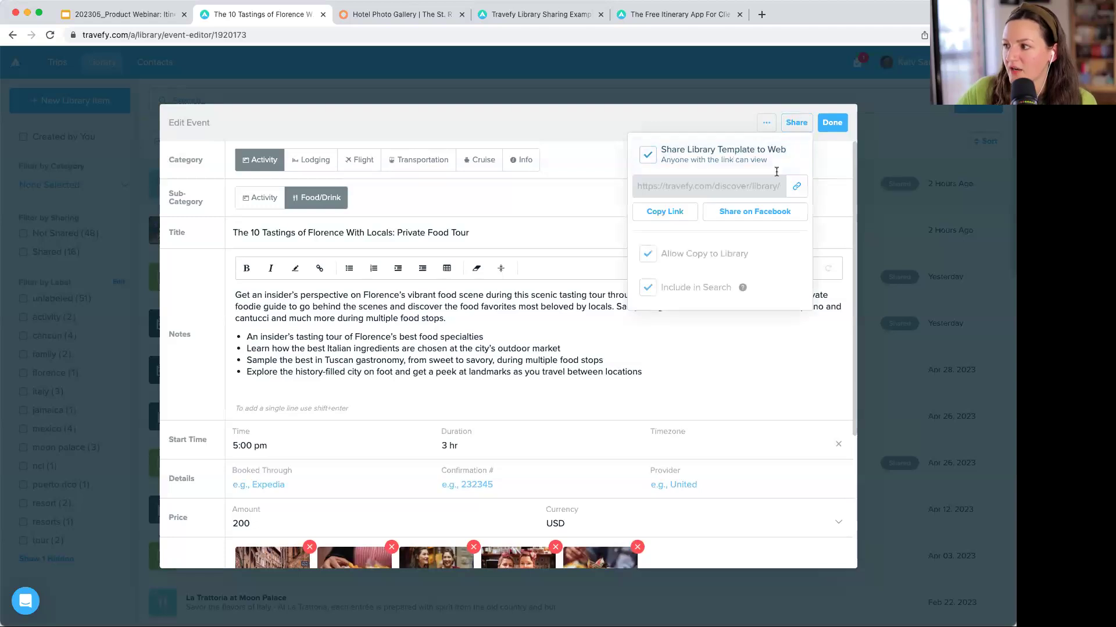
- Load the food tour's public link in a new tab, then return to the Library Sharing Gallery
{"action": "left_click", "coordinate": [761, 15]}
{"action": "type", "text": "https://travefy.com/discover/library/6kw8khh9zt6atvtdfsggq7lylgas8y6plkwq"}
{"action": "key", "text": "Return"}
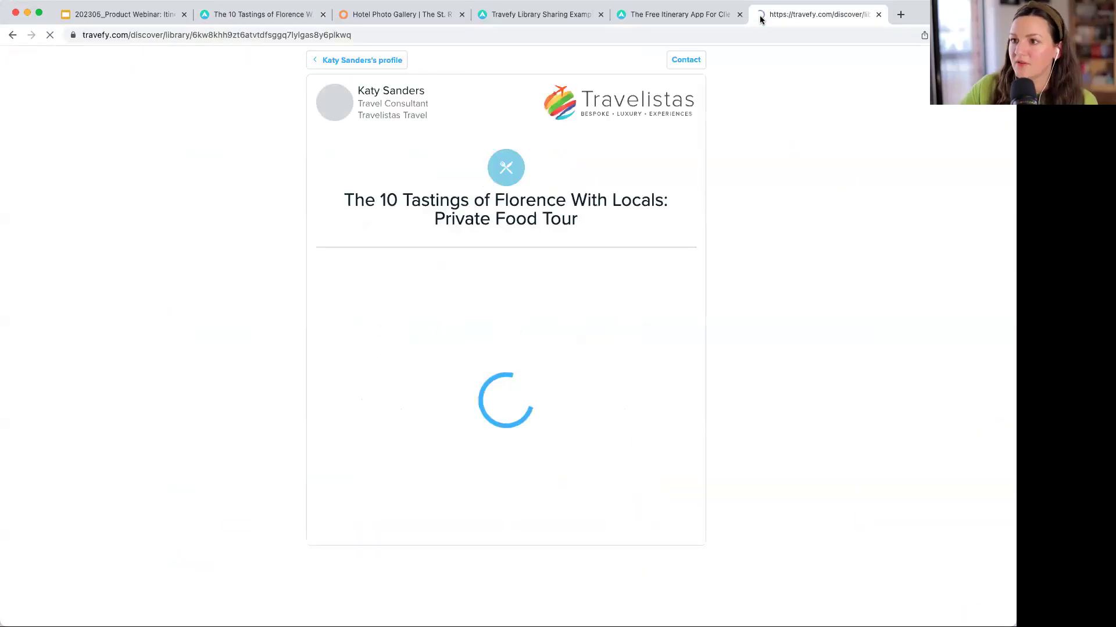
{"action": "scroll", "coordinate": [719, 308], "scroll_direction": "down", "scroll_amount": 2}
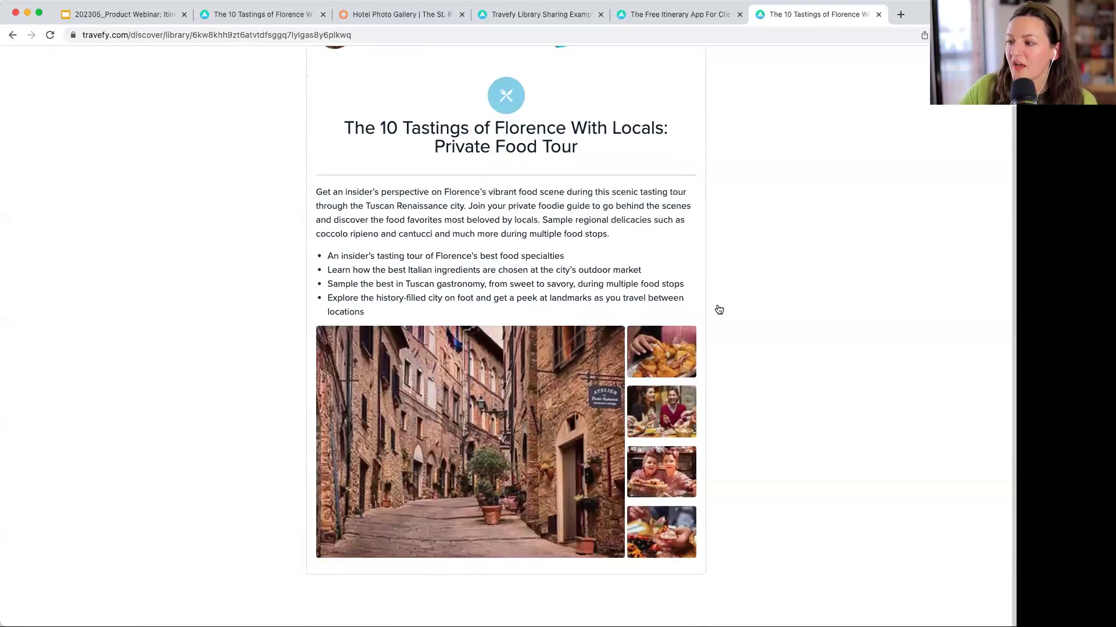
{"action": "scroll", "coordinate": [723, 109], "scroll_direction": "up", "scroll_amount": 2}
{"action": "scroll", "coordinate": [723, 110], "scroll_direction": "down", "scroll_amount": 1}
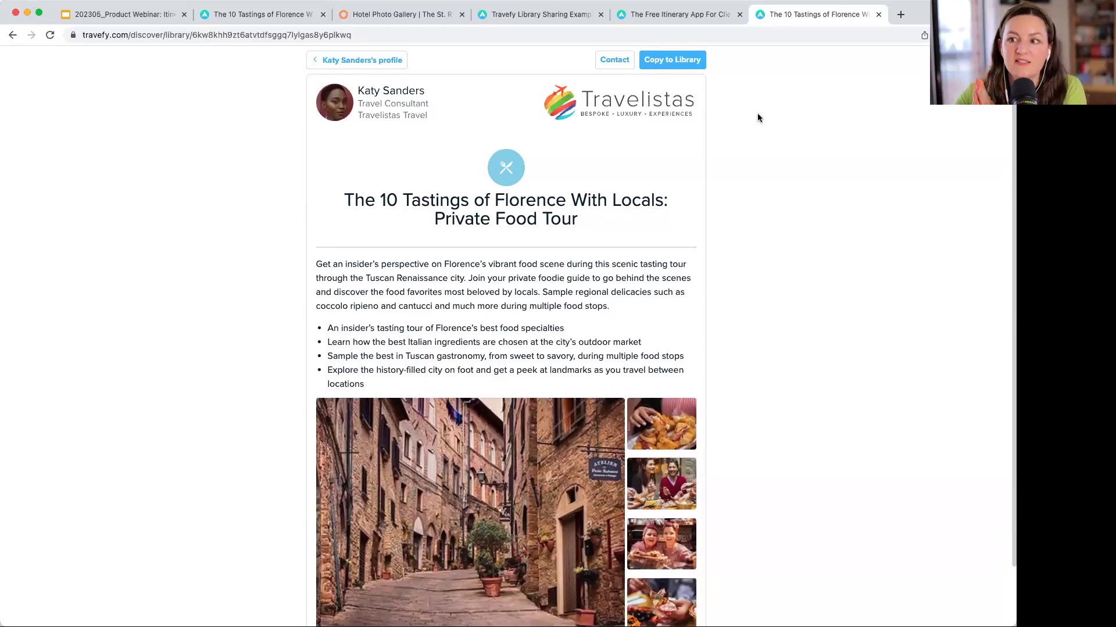
{"action": "left_click", "coordinate": [534, 15]}
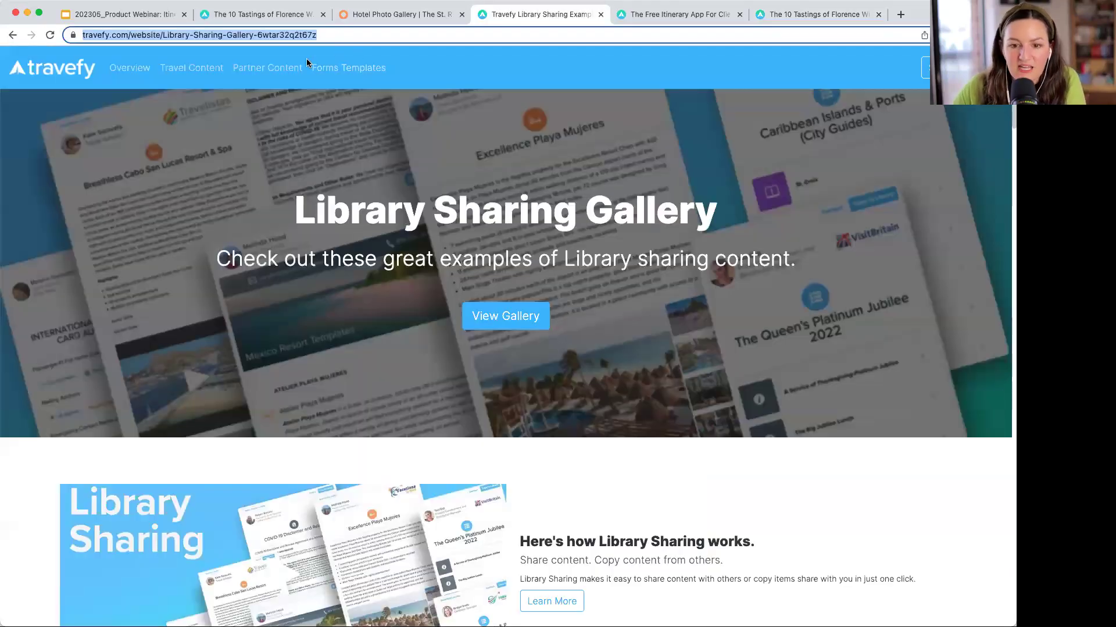
- Show the gallery's Travel Content examples, like Mexico Resorts and Caribbean Islands & Ports
{"action": "key", "text": "super+Tab"}
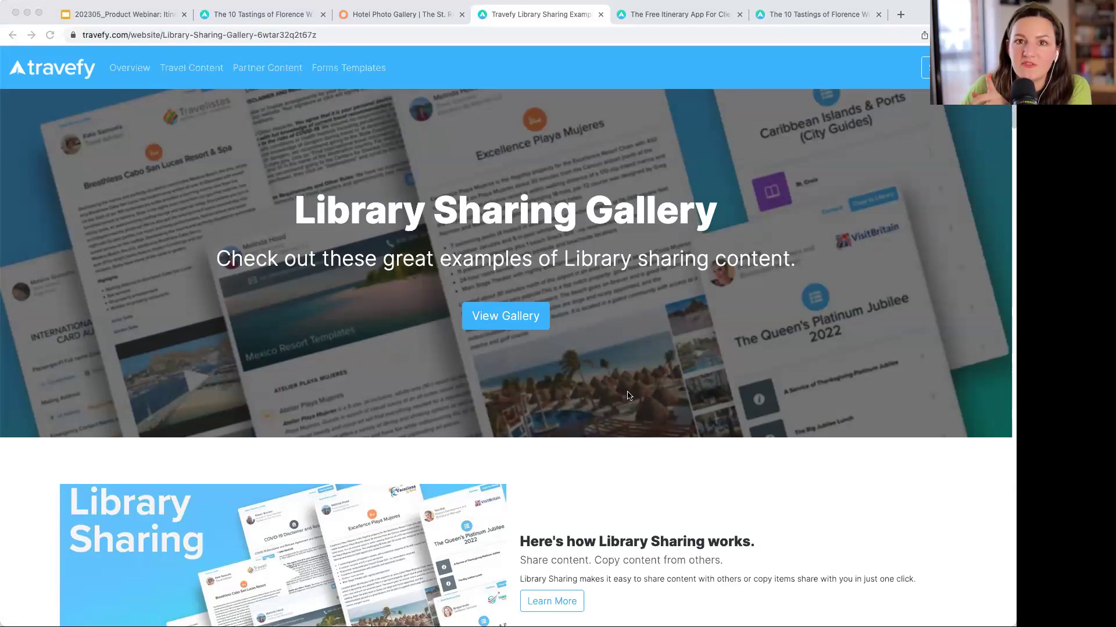
{"action": "scroll", "coordinate": [628, 394], "scroll_direction": "down", "scroll_amount": 3}
{"action": "scroll", "coordinate": [628, 394], "scroll_direction": "up", "scroll_amount": 3}
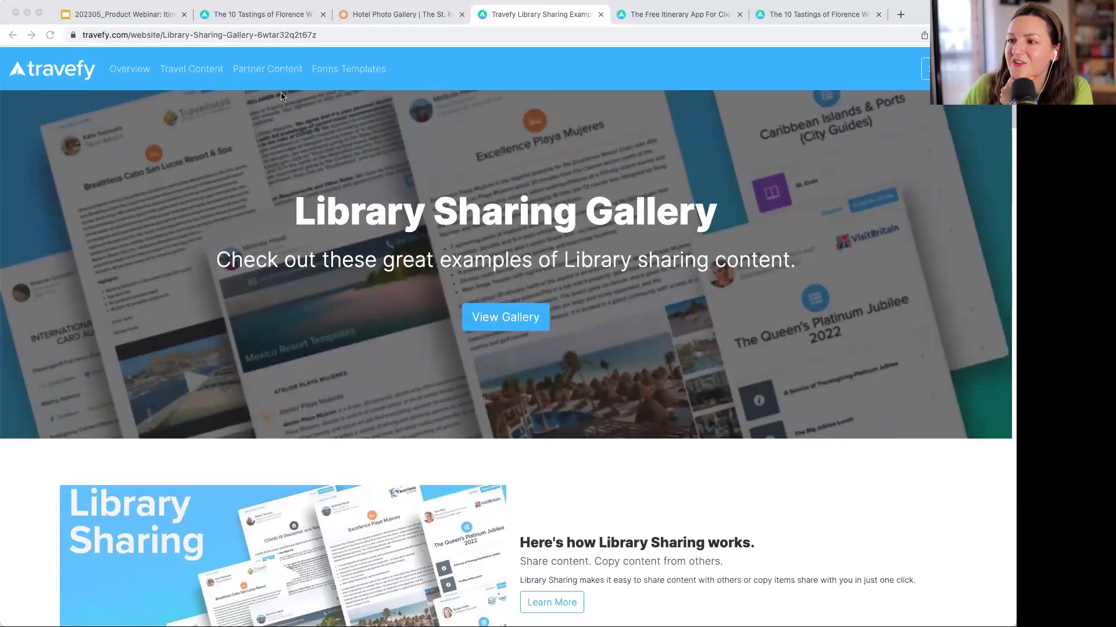
{"action": "left_click", "coordinate": [191, 69]}
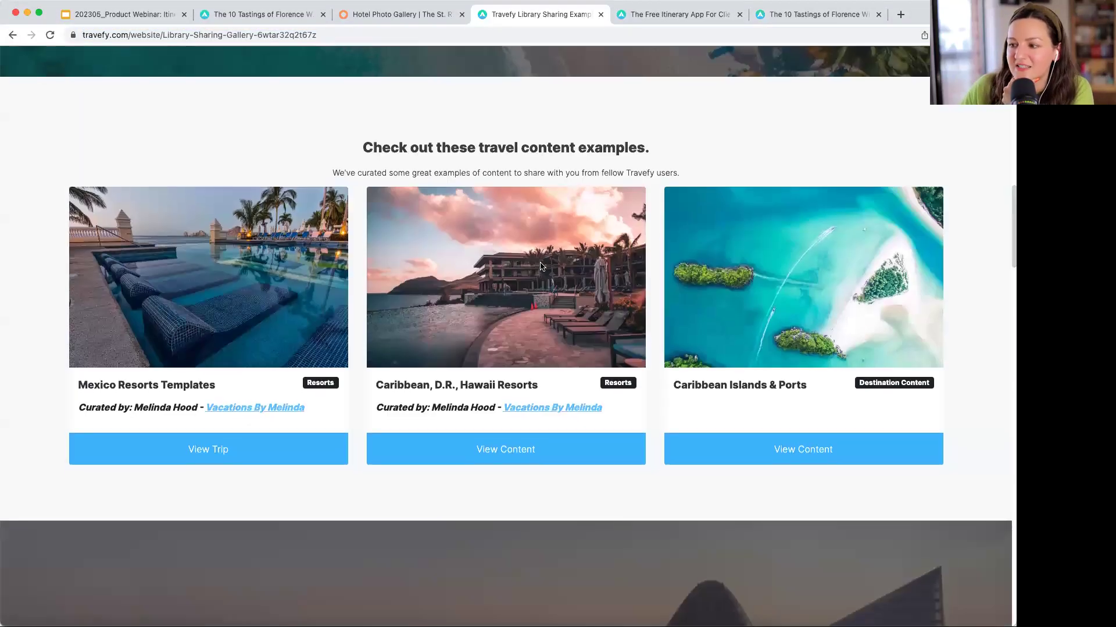
{"action": "scroll", "coordinate": [569, 436], "scroll_direction": "down", "scroll_amount": 2}
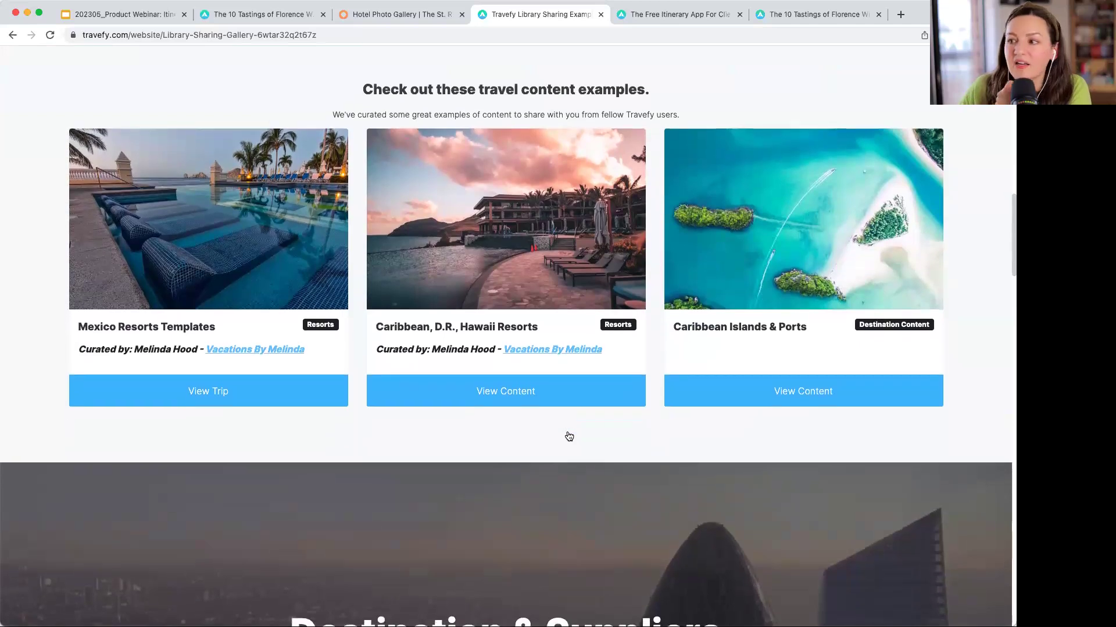
- View the Caribbean Islands & Ports content and scroll through its Caribbean City Guides list
{"action": "left_click", "coordinate": [783, 397]}
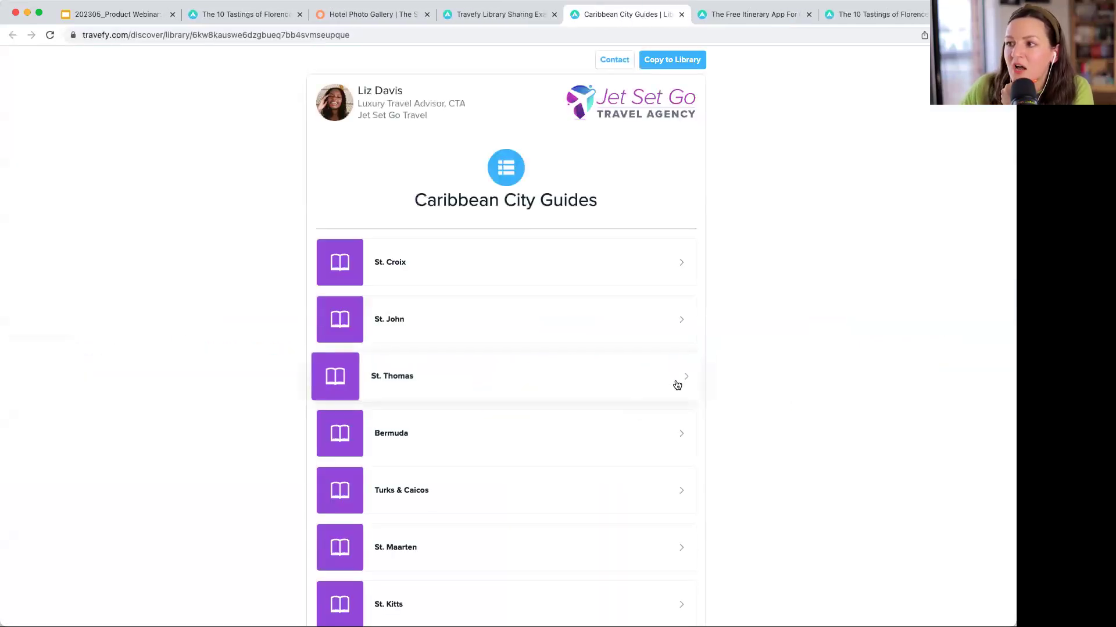
{"action": "scroll", "coordinate": [677, 384], "scroll_direction": "down", "scroll_amount": 2}
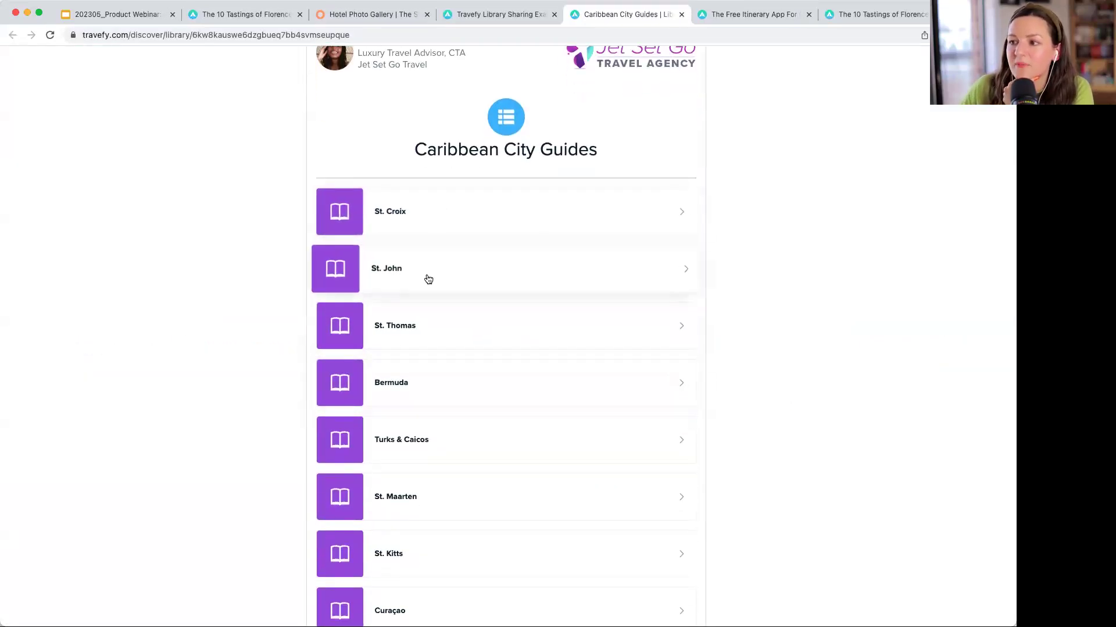
{"action": "scroll", "coordinate": [439, 327], "scroll_direction": "down", "scroll_amount": 6}
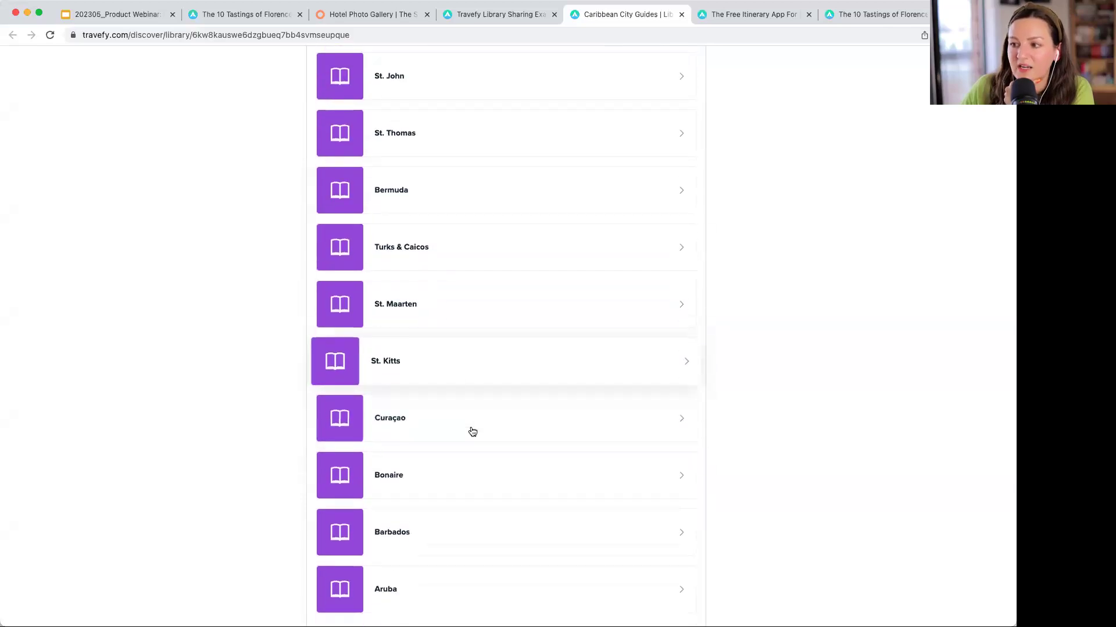
{"action": "scroll", "coordinate": [472, 431], "scroll_direction": "down", "scroll_amount": 5}
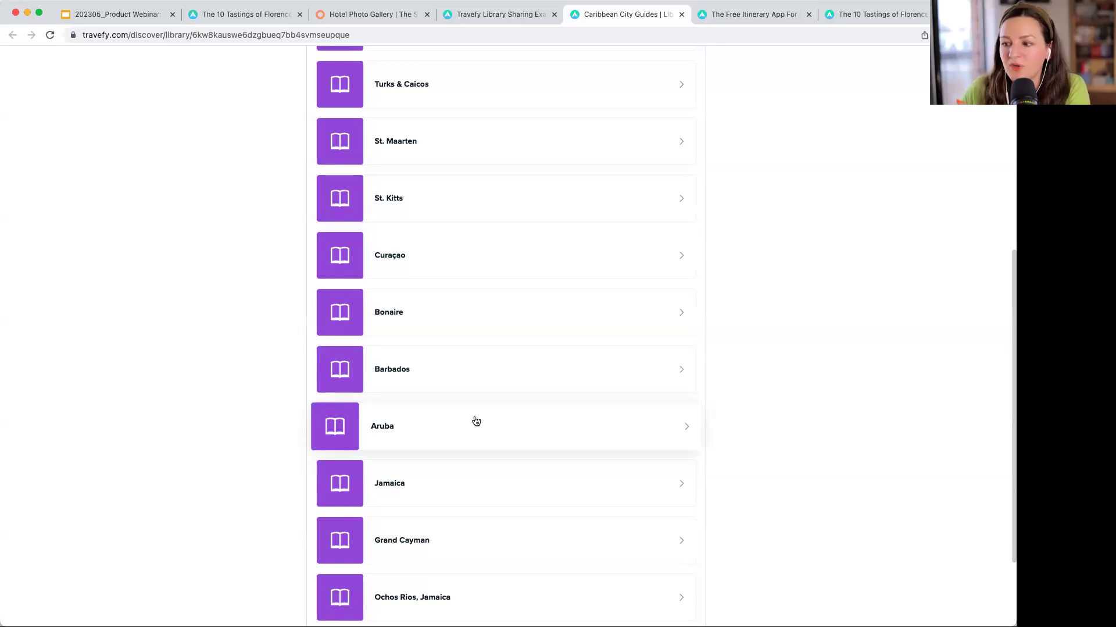
{"action": "scroll", "coordinate": [476, 420], "scroll_direction": "up", "scroll_amount": 12}
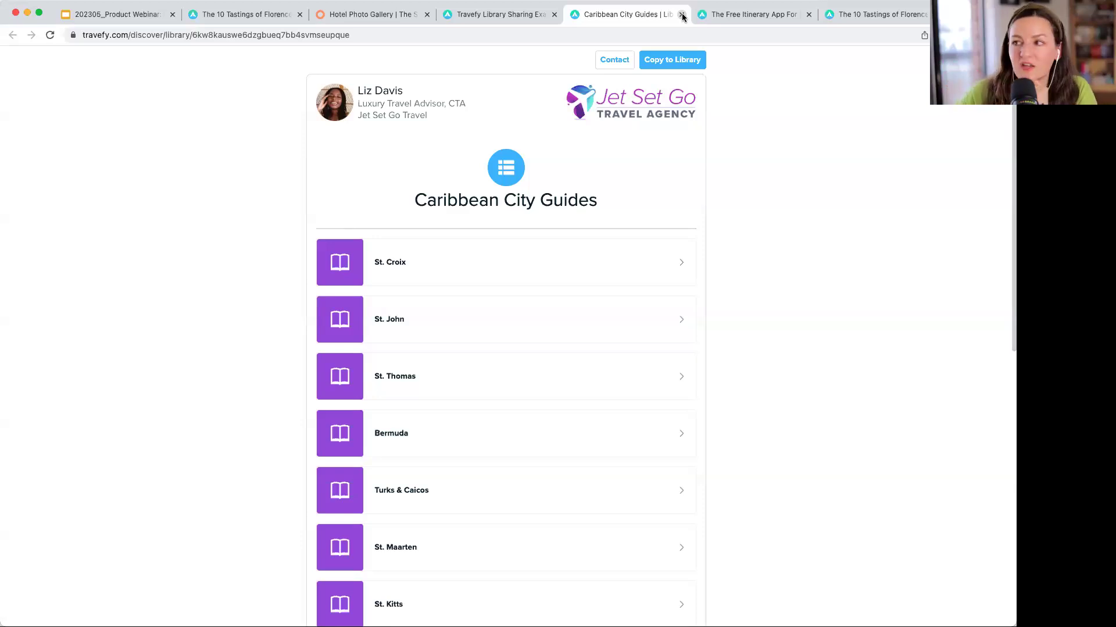
- Close the Caribbean City Guides tab and go back to the Google Slides webinar presentation
{"action": "left_click", "coordinate": [683, 17]}
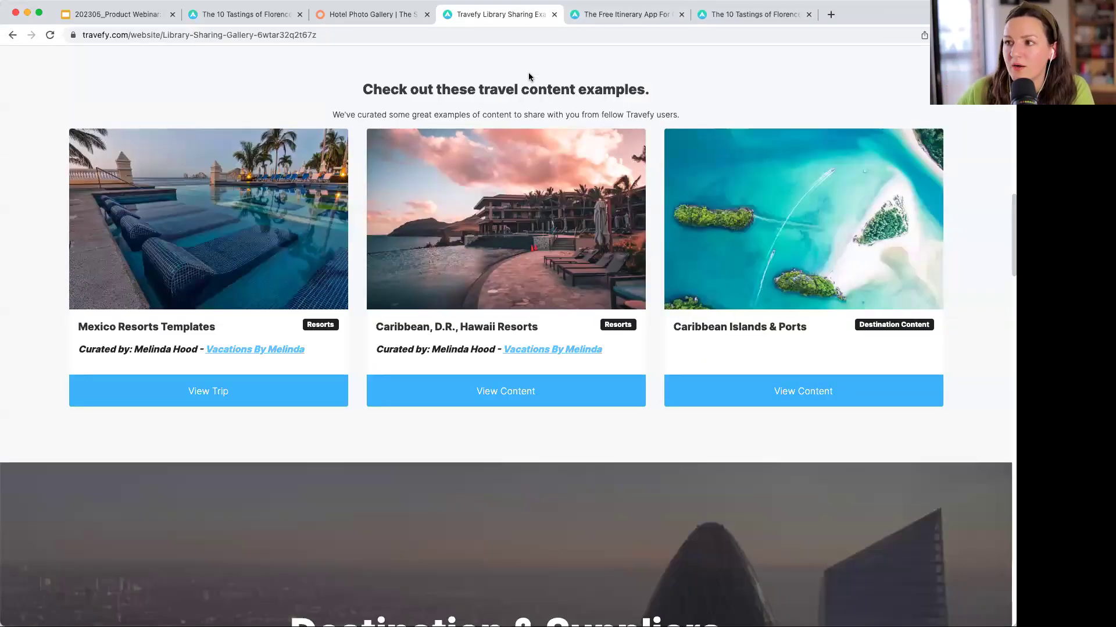
{"action": "scroll", "coordinate": [528, 72], "scroll_direction": "up", "scroll_amount": 10}
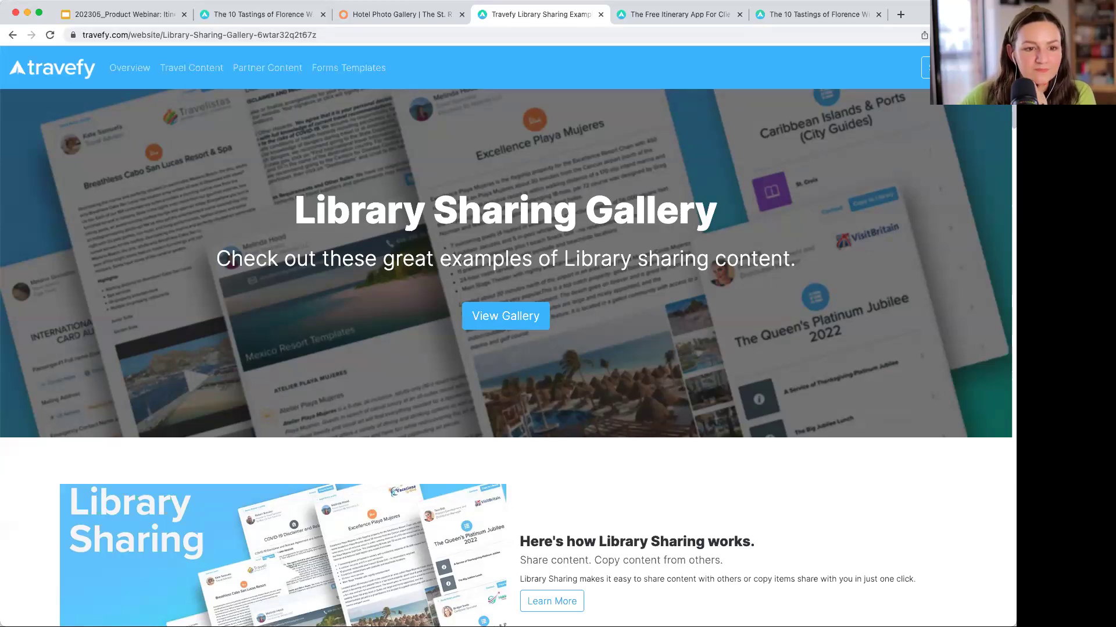
{"action": "left_click", "coordinate": [163, 17]}
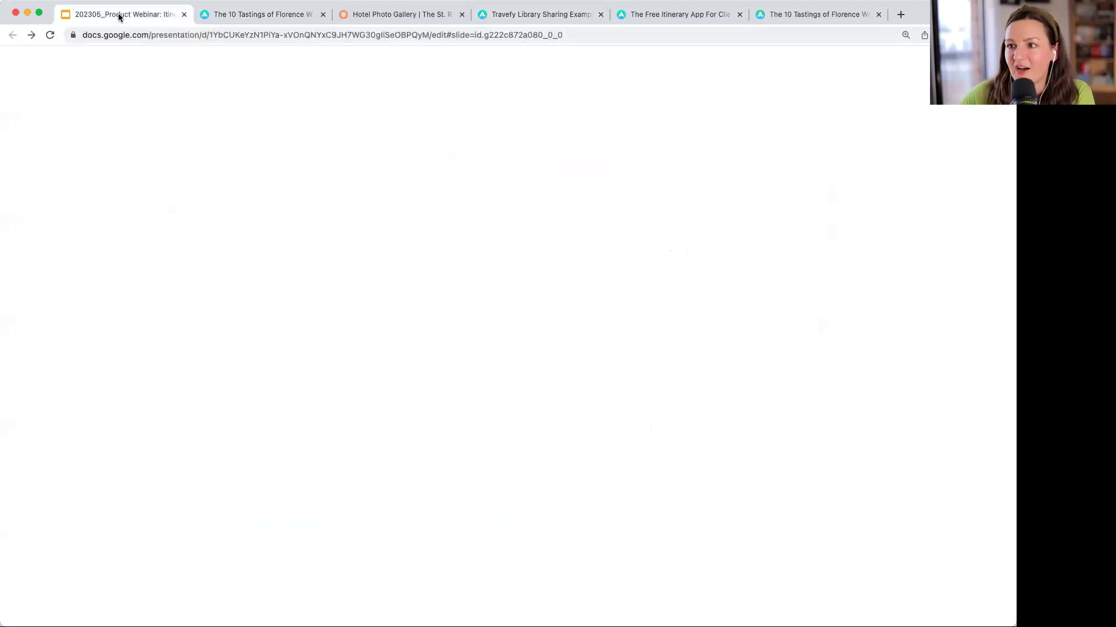
- Back in Travefy, close the food tour editor and open Smith Family Italy Vacation from Trips
{"action": "left_click", "coordinate": [245, 15]}
{"action": "left_click", "coordinate": [254, 80]}
{"action": "left_click", "coordinate": [58, 62]}
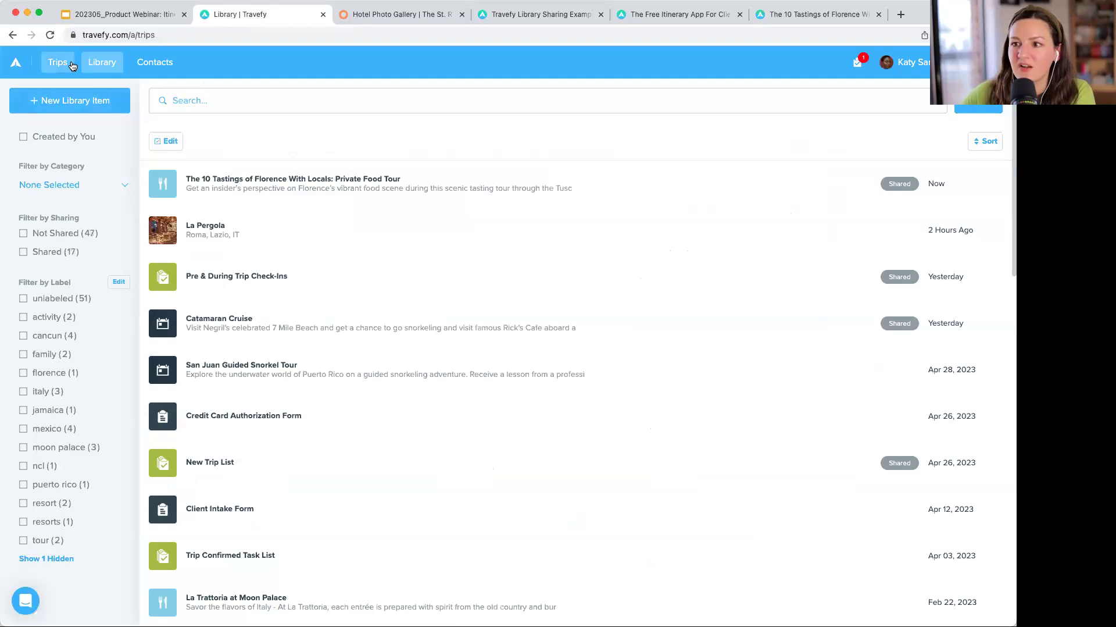
{"action": "left_click", "coordinate": [437, 192]}
{"action": "left_click", "coordinate": [884, 114]}
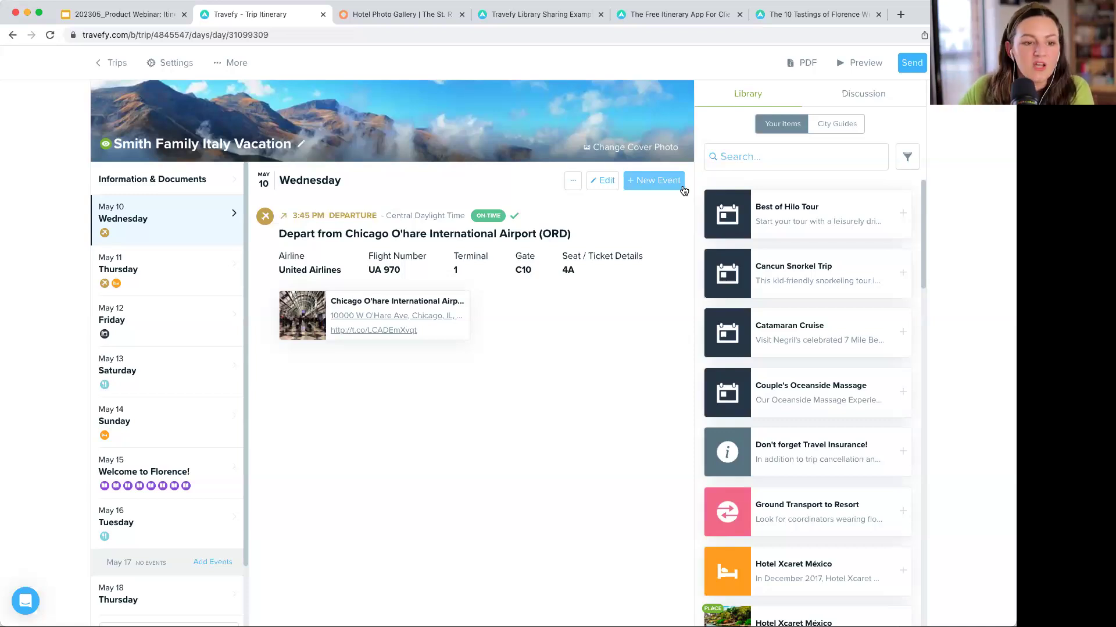
- Copy the trip's web link from Send, then preview the May 10–18 client itinerary
{"action": "left_click", "coordinate": [911, 67]}
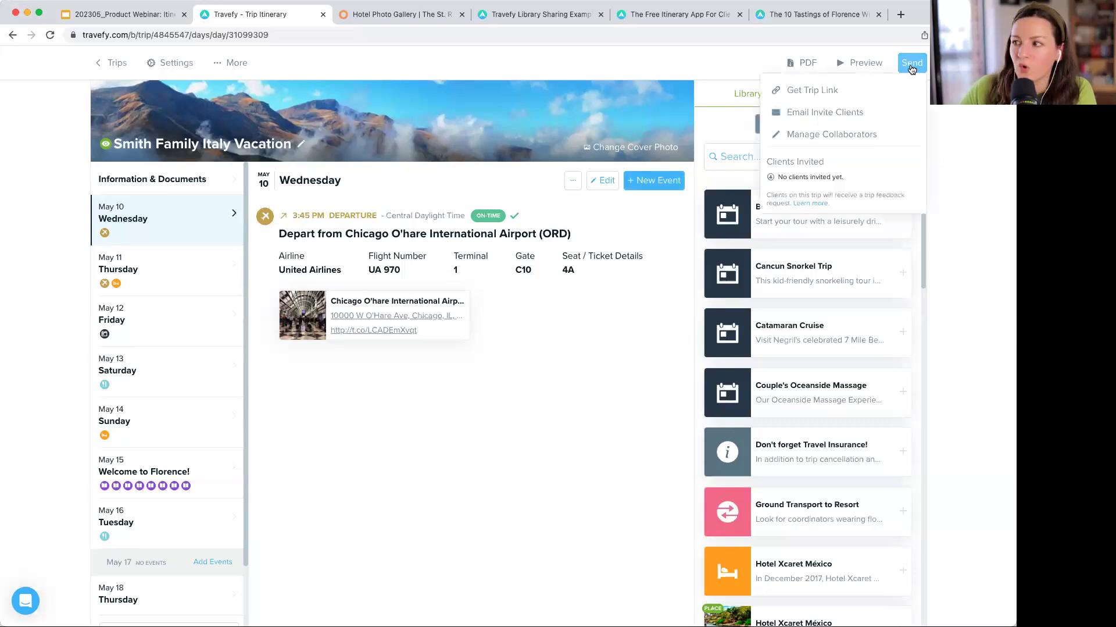
{"action": "left_click", "coordinate": [838, 112]}
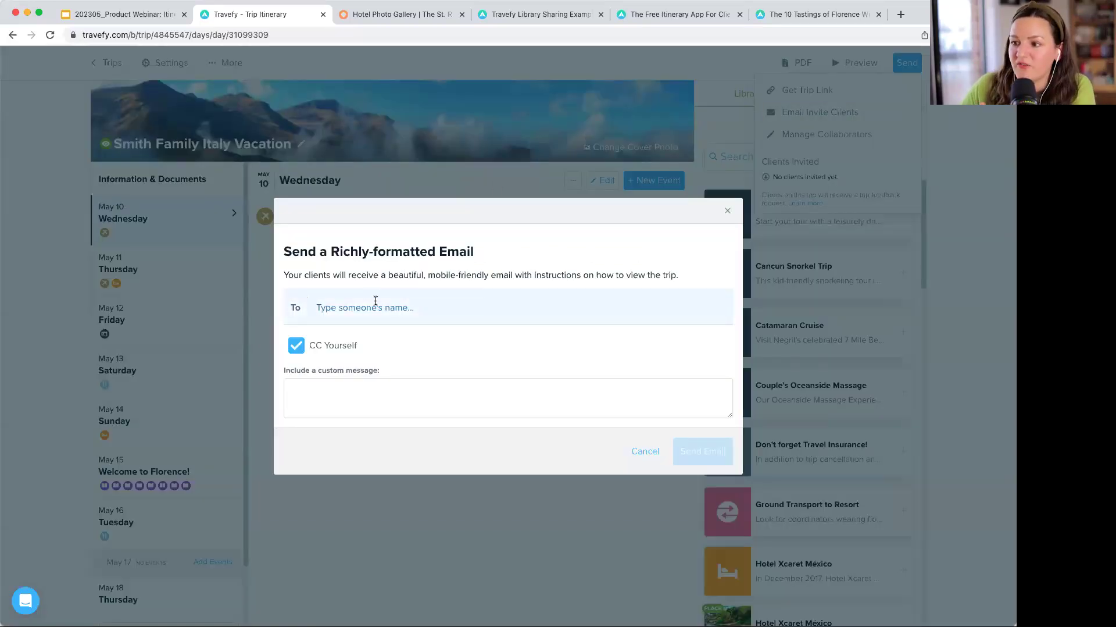
{"action": "left_click", "coordinate": [727, 210]}
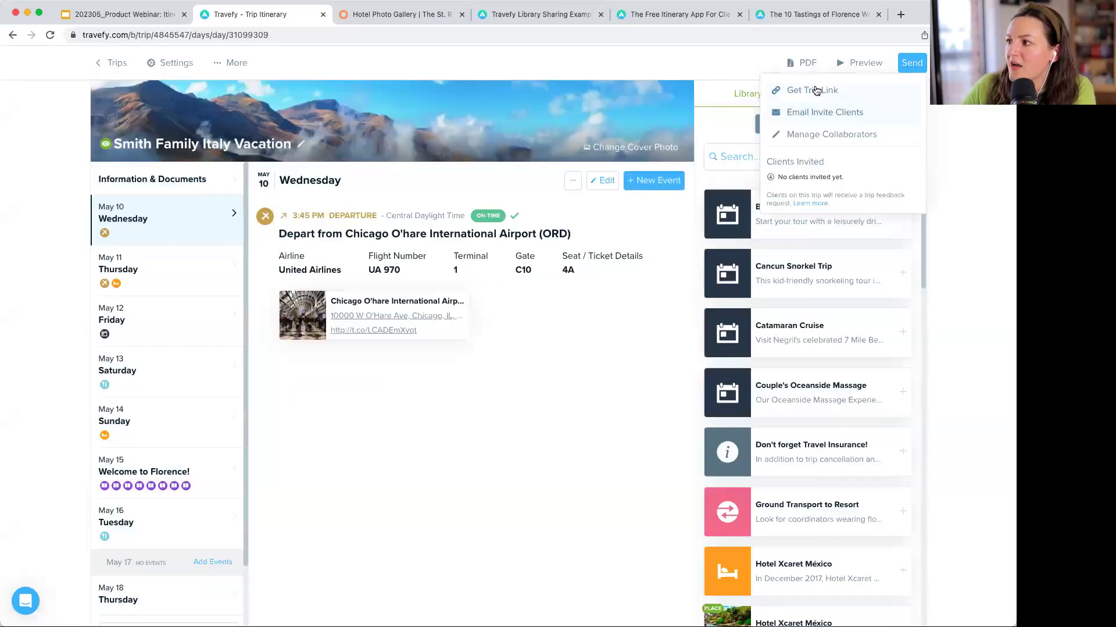
{"action": "left_click", "coordinate": [817, 91]}
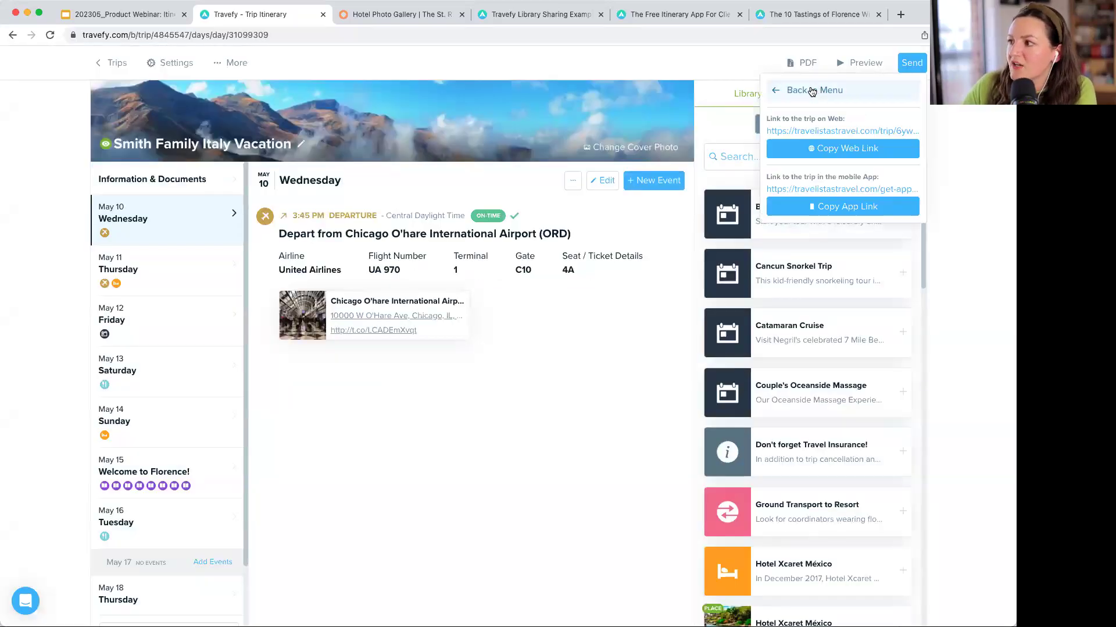
{"action": "left_click", "coordinate": [833, 149]}
{"action": "left_click", "coordinate": [861, 62]}
{"action": "scroll", "coordinate": [730, 155], "scroll_direction": "down", "scroll_amount": 1}
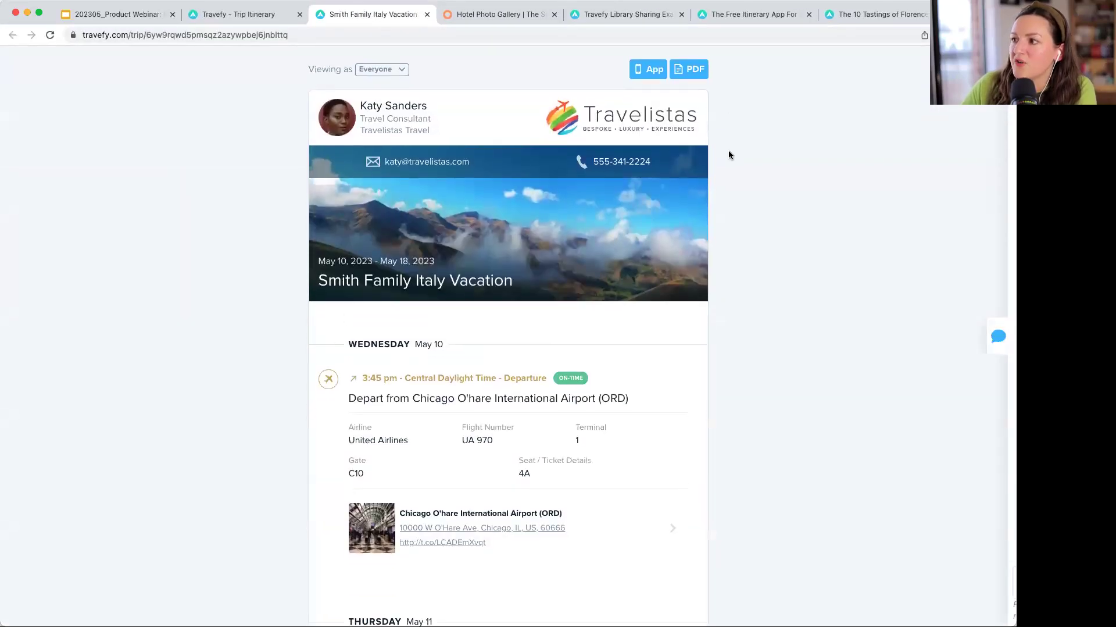
- Select the preview's web address and page through the St. Regis Rome hotel photos
{"action": "left_click", "coordinate": [247, 35]}
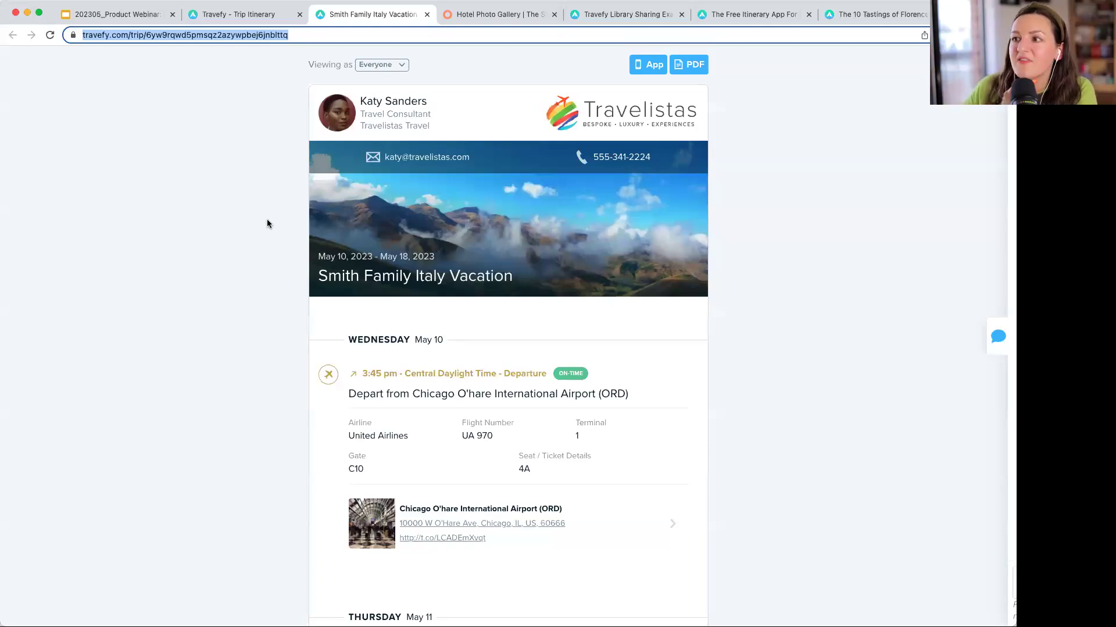
{"action": "scroll", "coordinate": [267, 224], "scroll_direction": "down", "scroll_amount": 10}
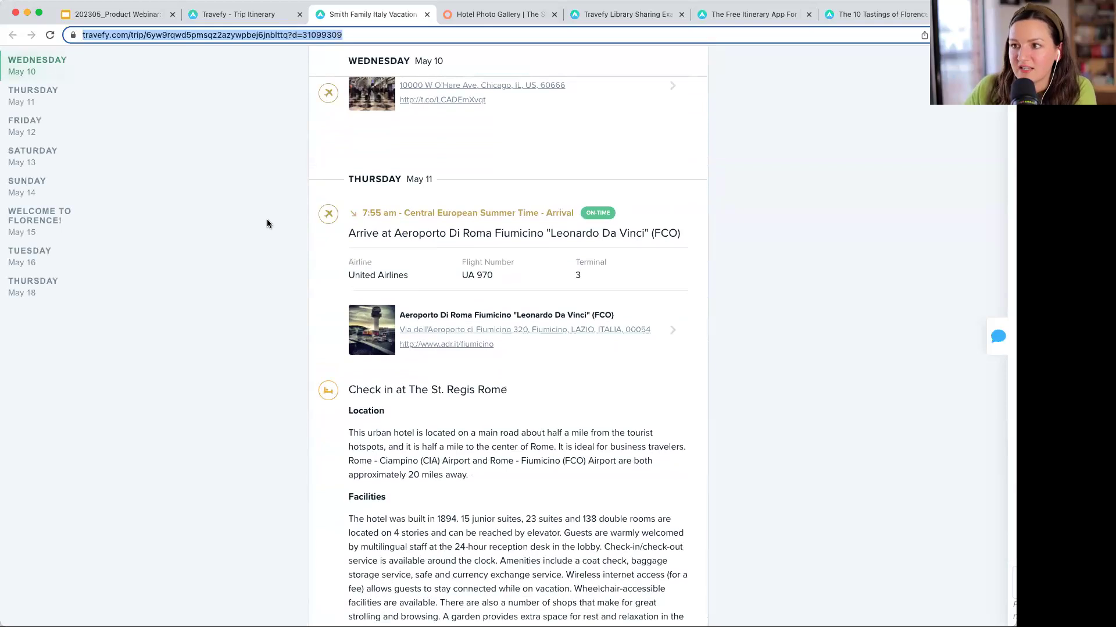
{"action": "scroll", "coordinate": [267, 223], "scroll_direction": "down", "scroll_amount": 6}
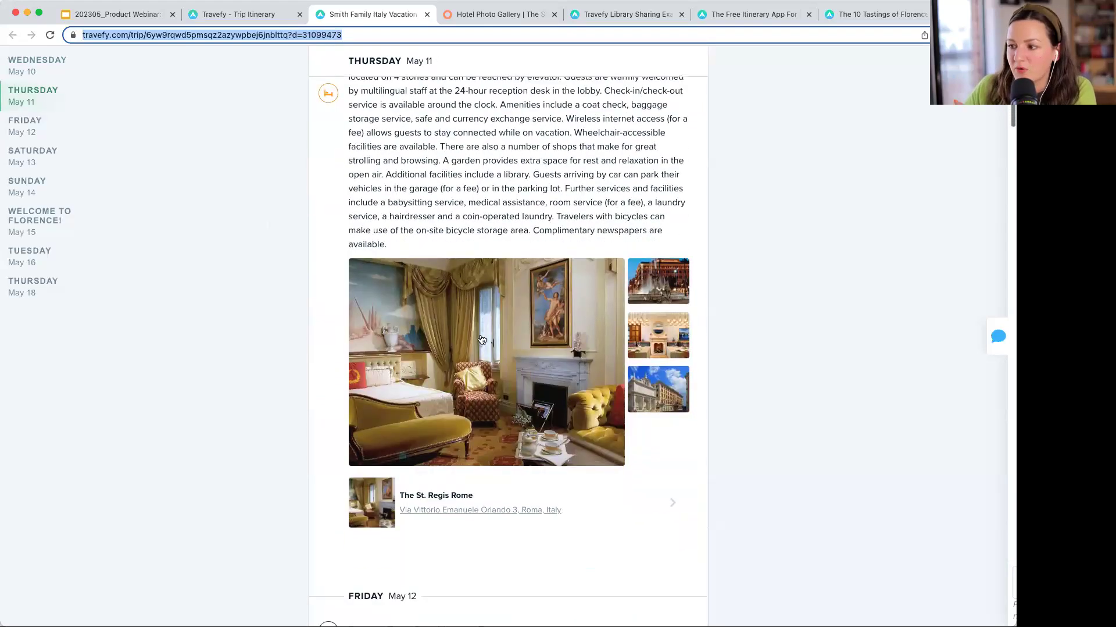
{"action": "left_click", "coordinate": [527, 359]}
{"action": "left_click", "coordinate": [996, 298]}
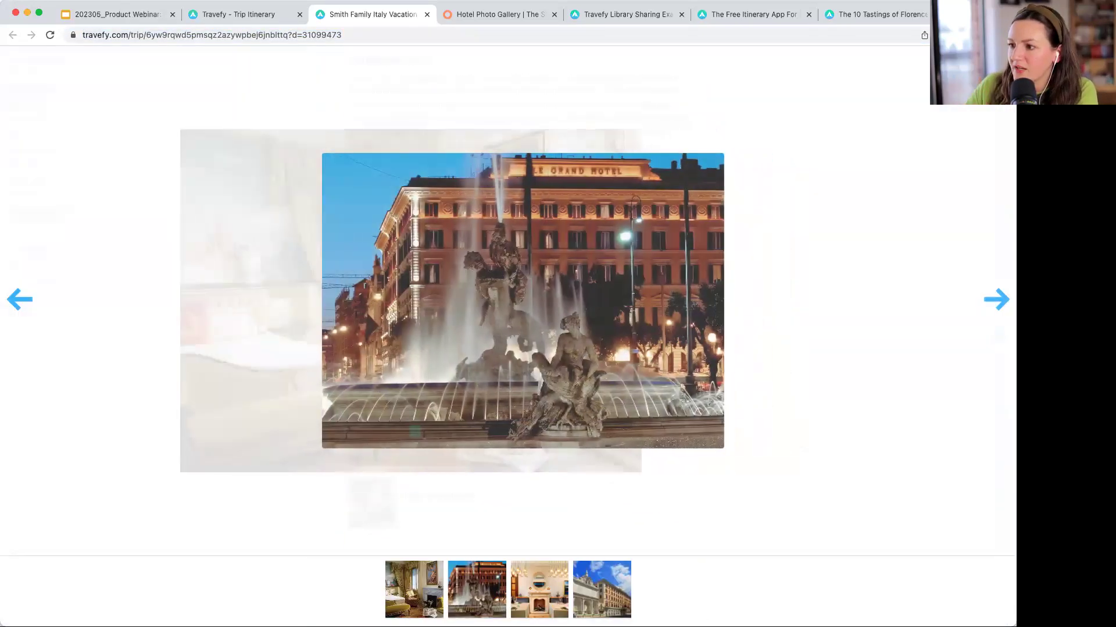
{"action": "left_click", "coordinate": [841, 205]}
- Scroll back to the top, check the PDF download options, then return to the trip editor
{"action": "scroll", "coordinate": [841, 206], "scroll_direction": "down", "scroll_amount": 5}
{"action": "scroll", "coordinate": [842, 206], "scroll_direction": "up", "scroll_amount": 10}
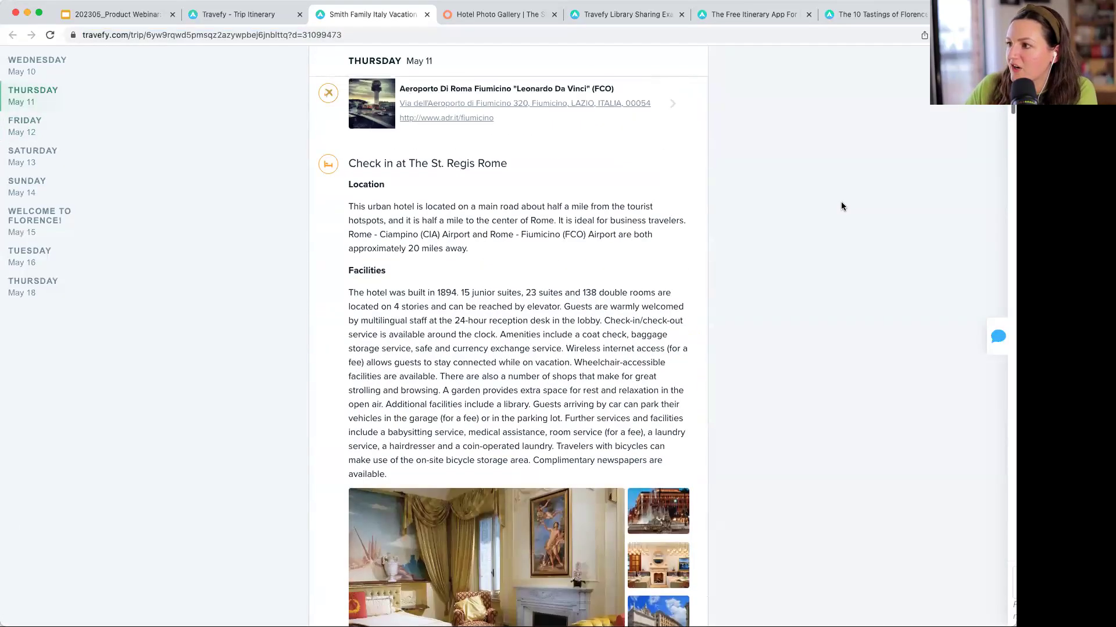
{"action": "scroll", "coordinate": [842, 206], "scroll_direction": "up", "scroll_amount": 5}
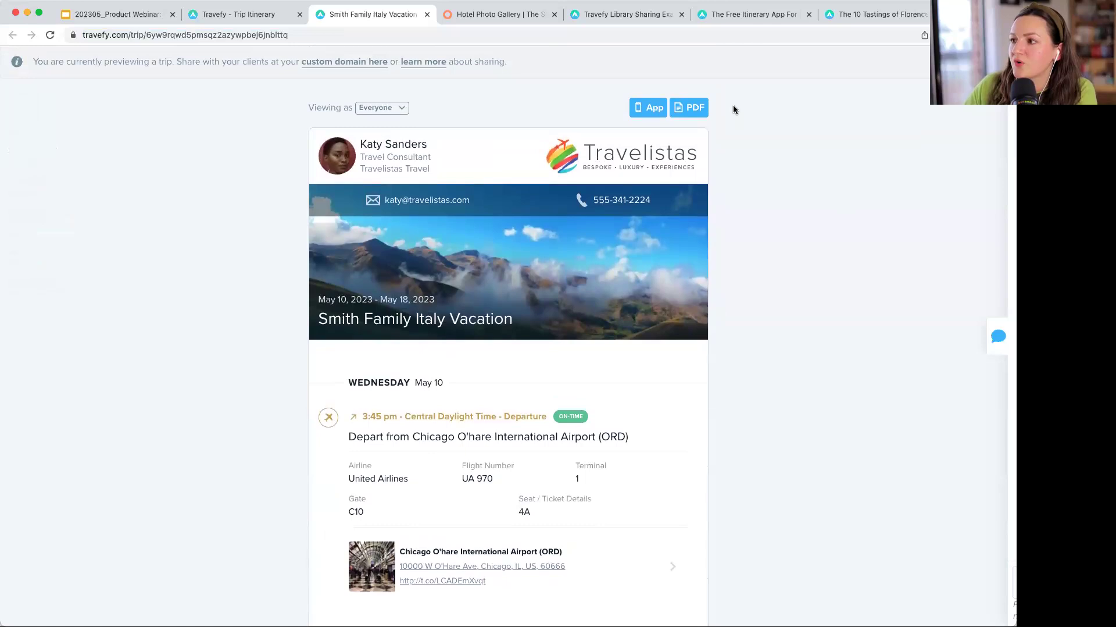
{"action": "scroll", "coordinate": [770, 120], "scroll_direction": "down", "scroll_amount": 1}
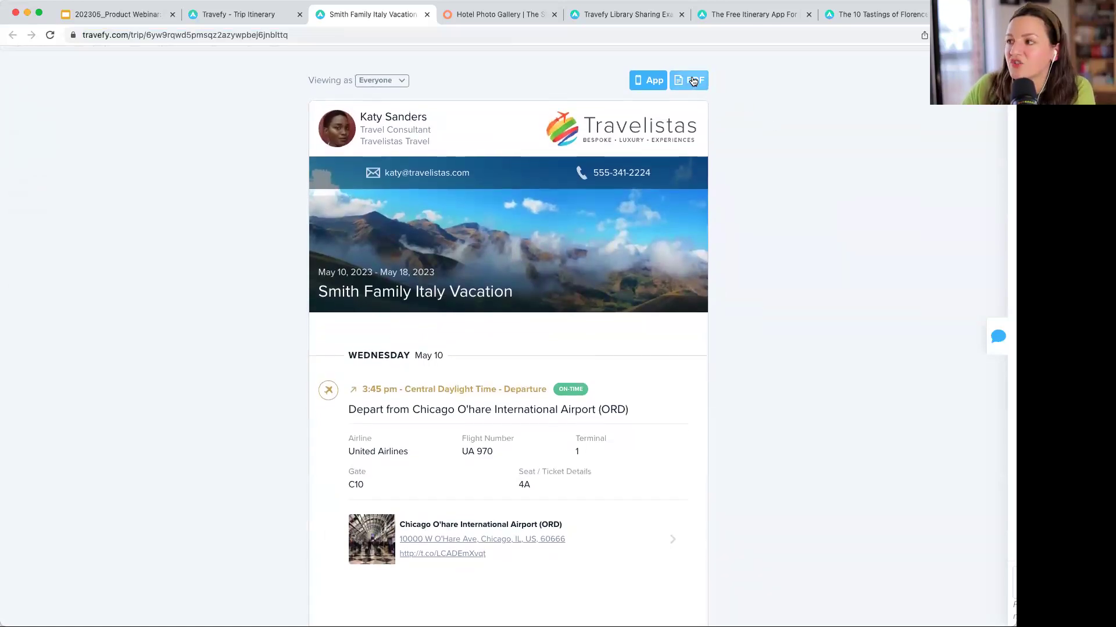
{"action": "scroll", "coordinate": [694, 81], "scroll_direction": "up", "scroll_amount": 1}
{"action": "left_click", "coordinate": [694, 81]}
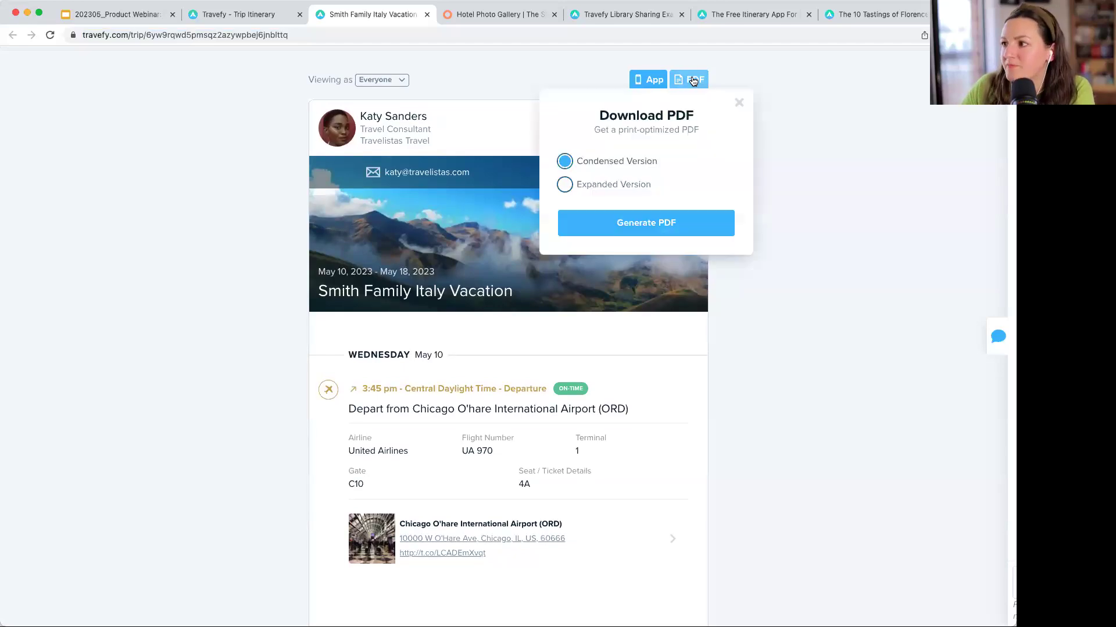
{"action": "left_click", "coordinate": [737, 103]}
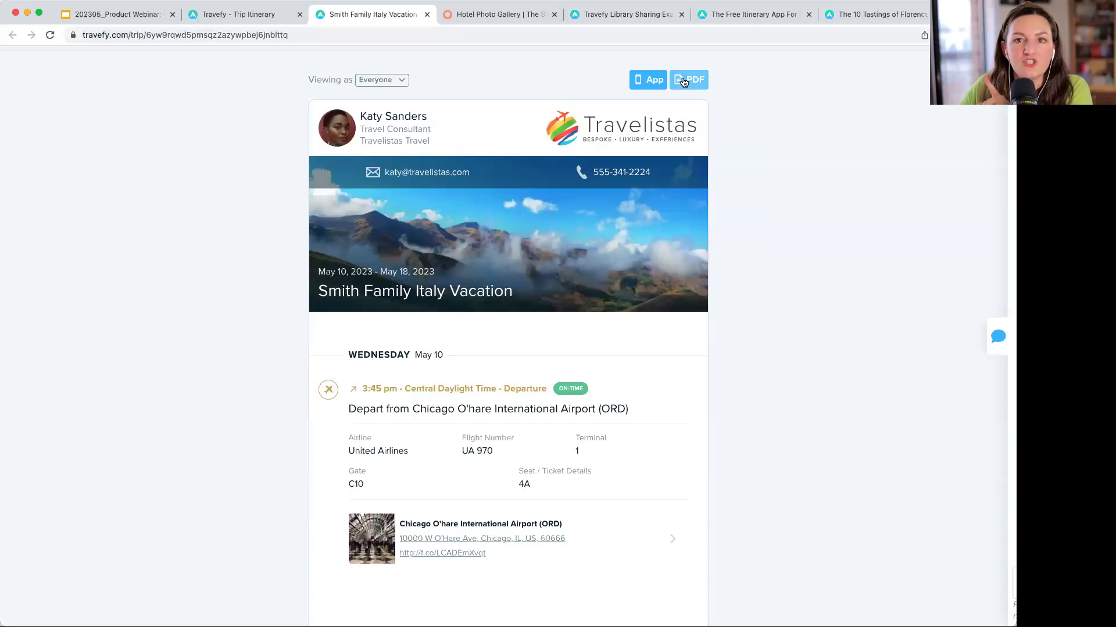
{"action": "left_click", "coordinate": [251, 16]}
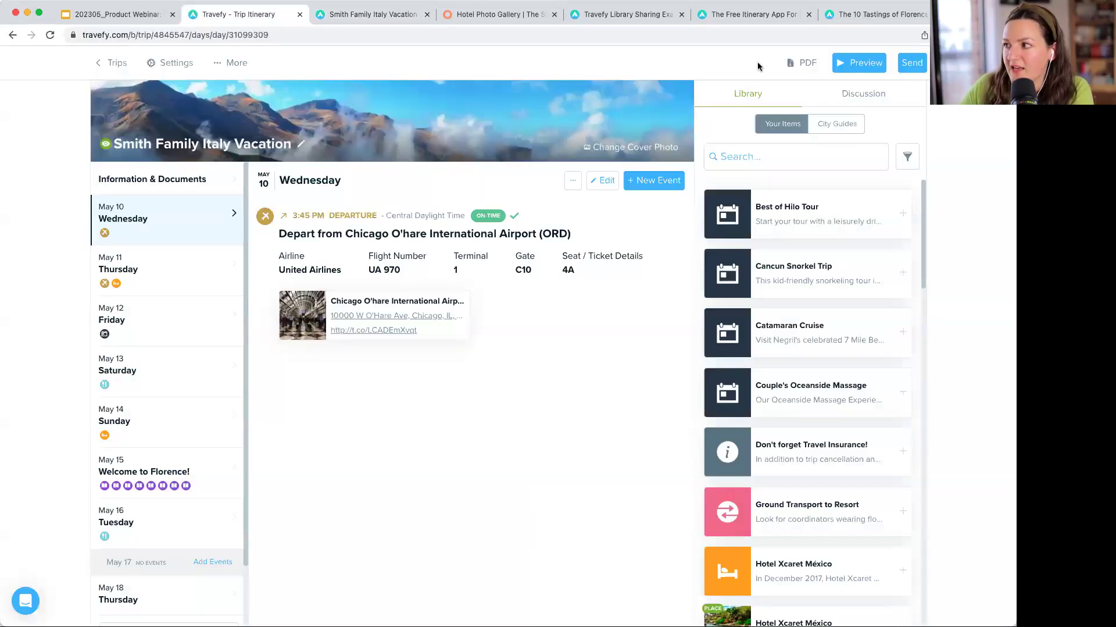
{"action": "left_click", "coordinate": [805, 68]}
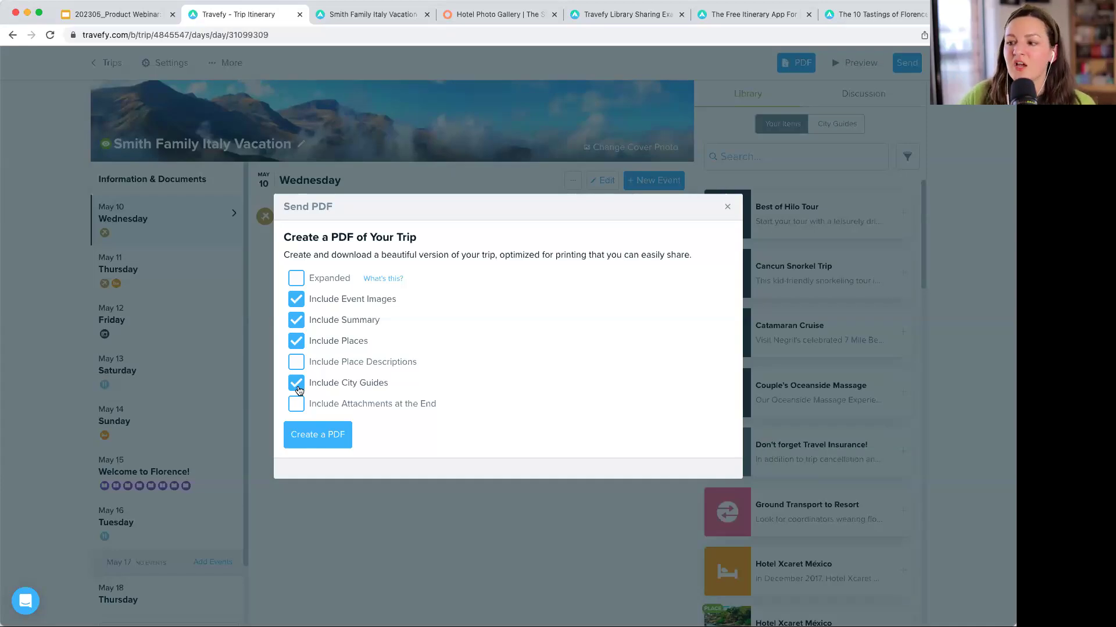
{"action": "left_click", "coordinate": [301, 384]}
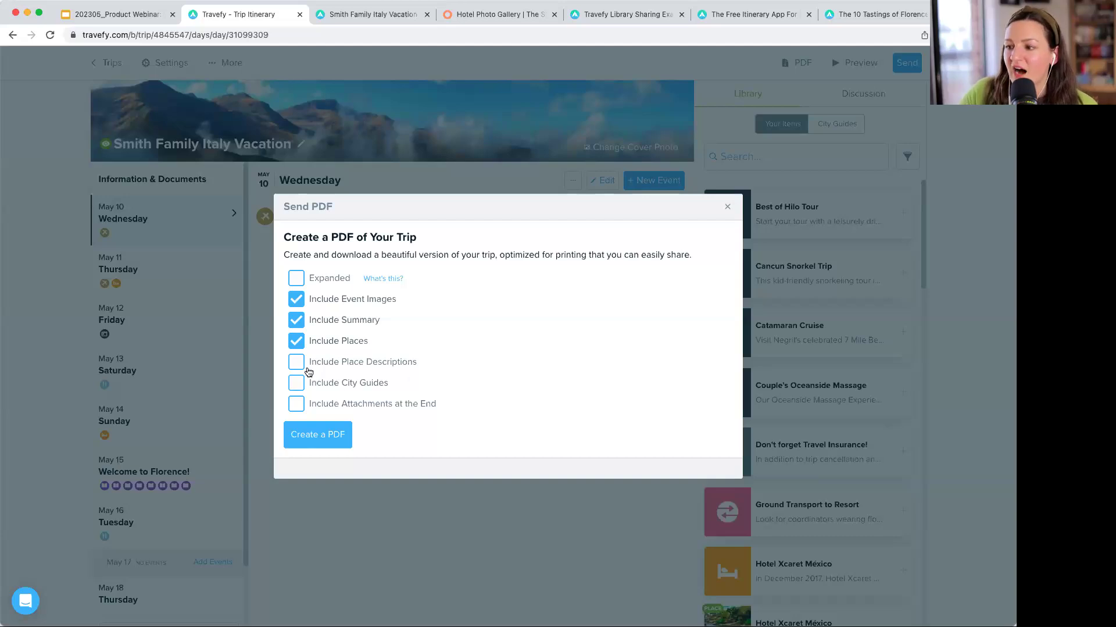
{"action": "left_click", "coordinate": [300, 386]}
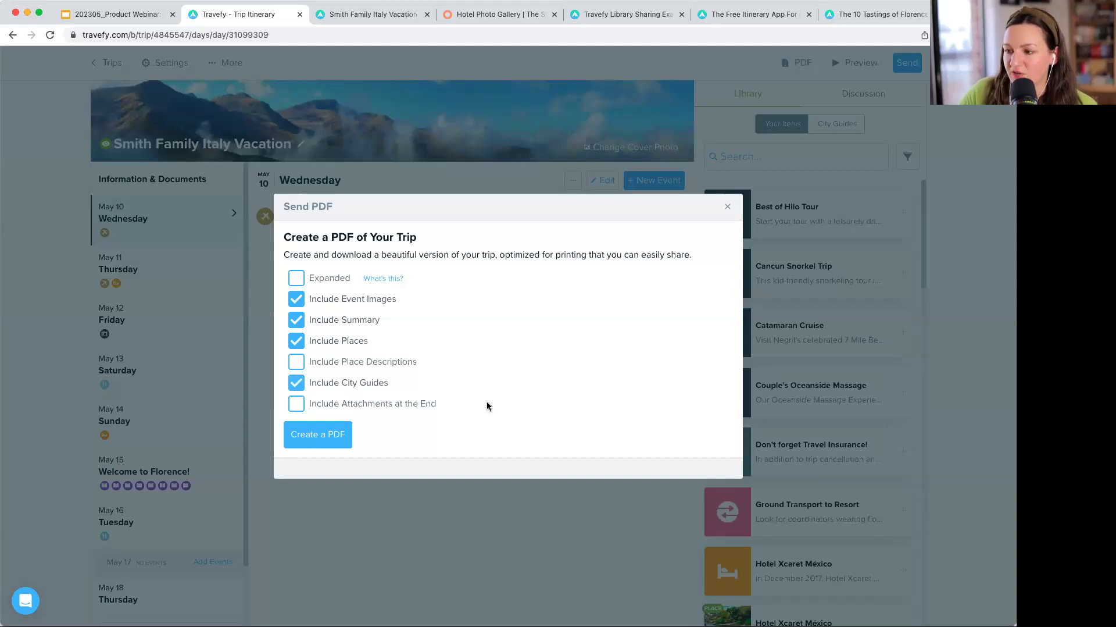
{"action": "left_click", "coordinate": [727, 206]}
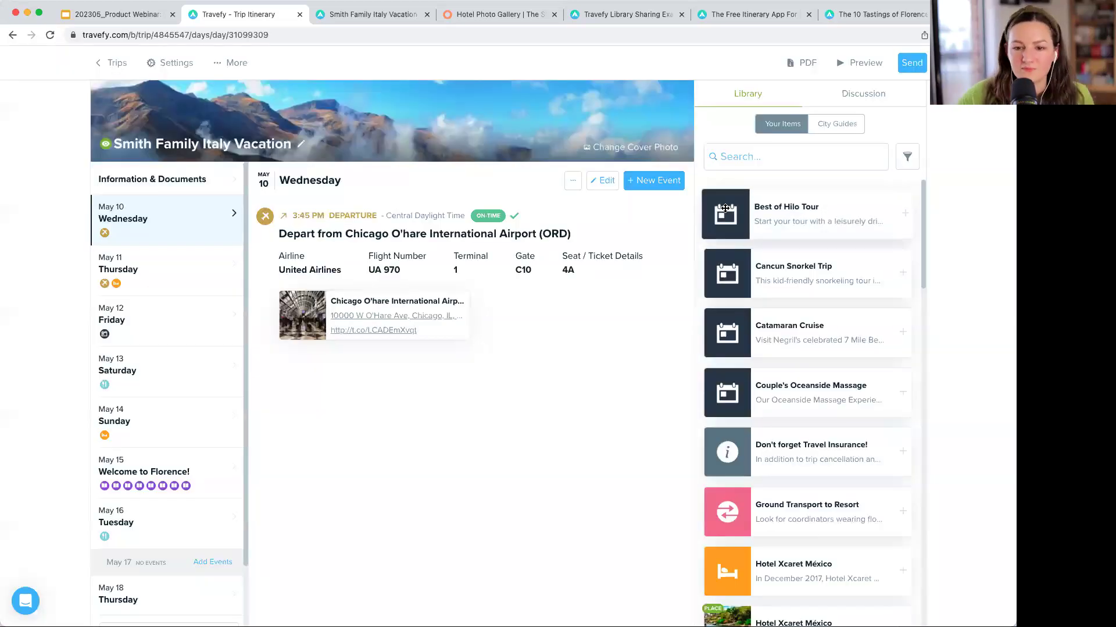
- Look over the shared Smith Family Italy Vacation preview, then switch to 'The Free Itinerary App' page
{"action": "left_click", "coordinate": [361, 16]}
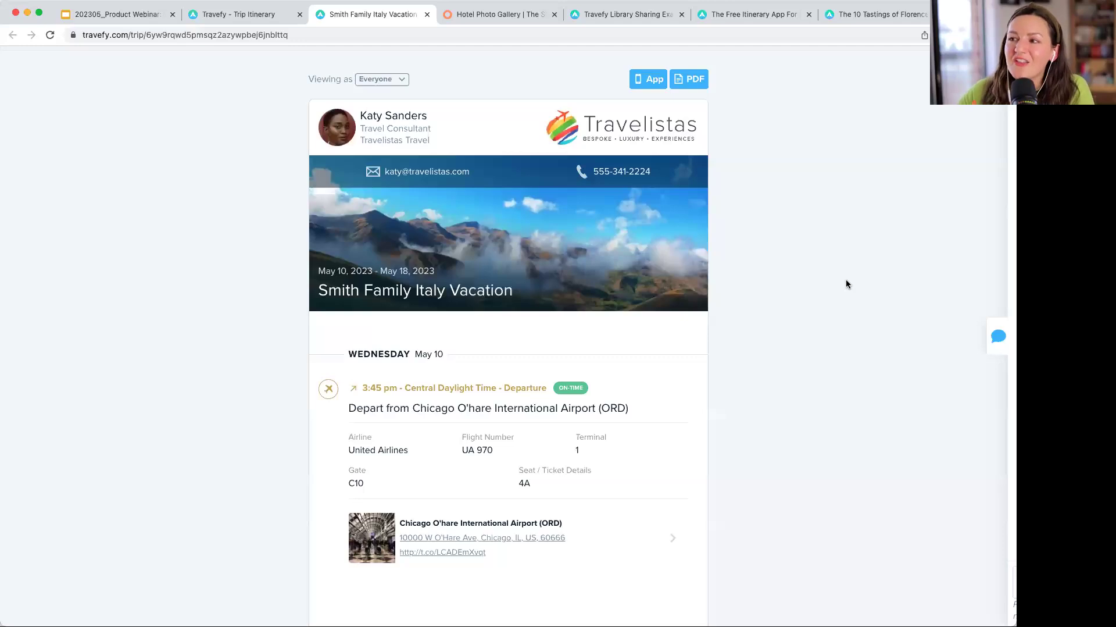
{"action": "scroll", "coordinate": [846, 284], "scroll_direction": "down", "scroll_amount": 1}
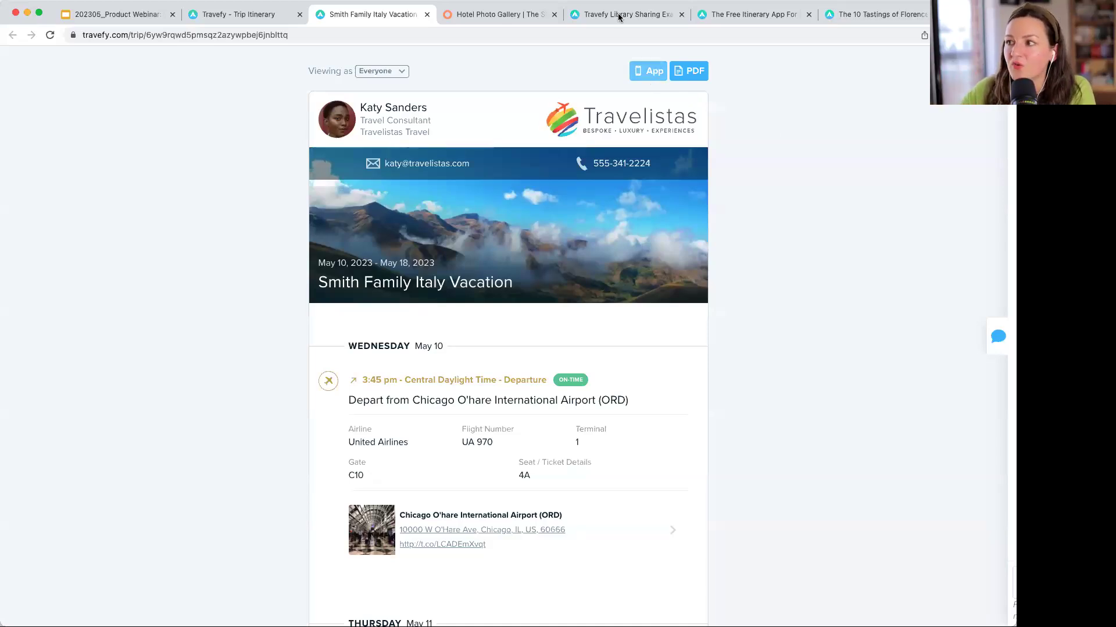
{"action": "left_click", "coordinate": [734, 14]}
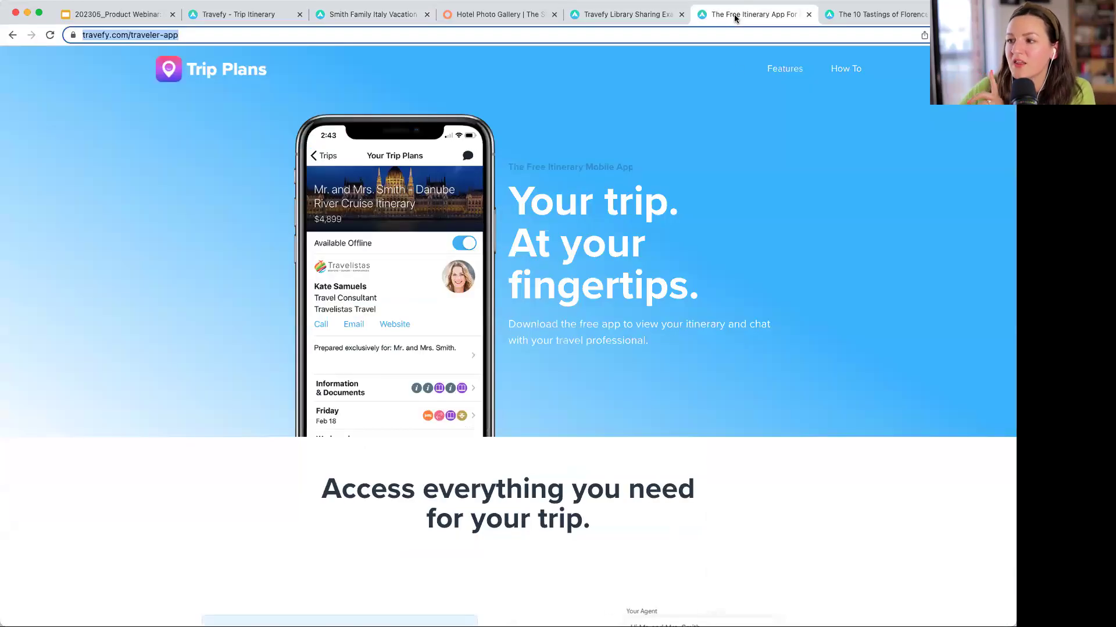
{"action": "left_click", "coordinate": [796, 272]}
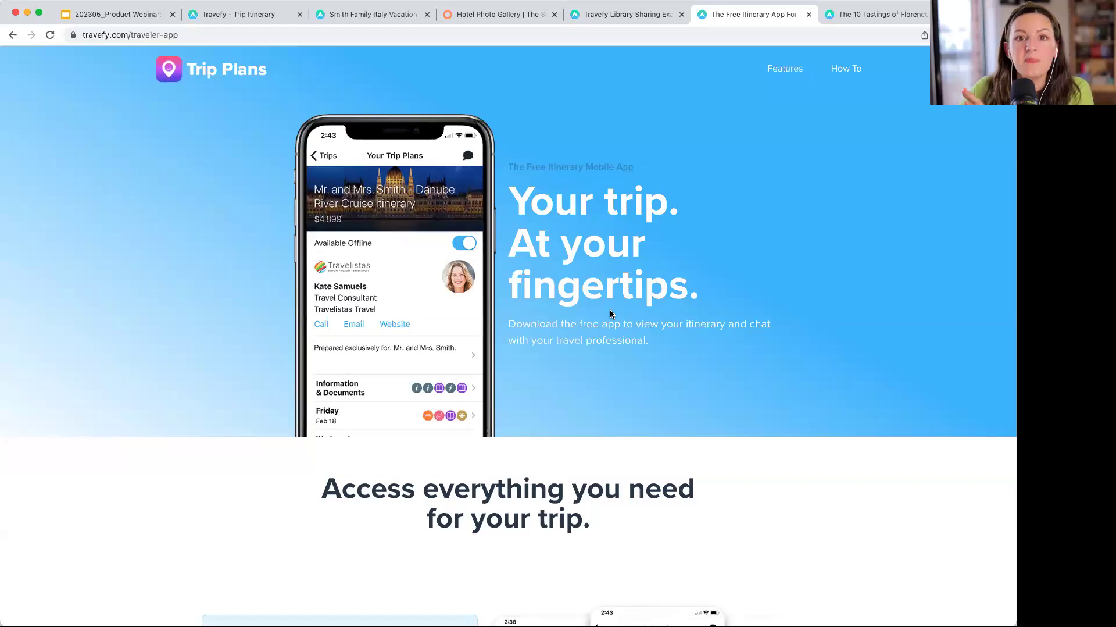
{"action": "scroll", "coordinate": [610, 313], "scroll_direction": "down", "scroll_amount": 1}
{"action": "scroll", "coordinate": [611, 314], "scroll_direction": "up", "scroll_amount": 1}
{"action": "scroll", "coordinate": [610, 314], "scroll_direction": "down", "scroll_amount": 5}
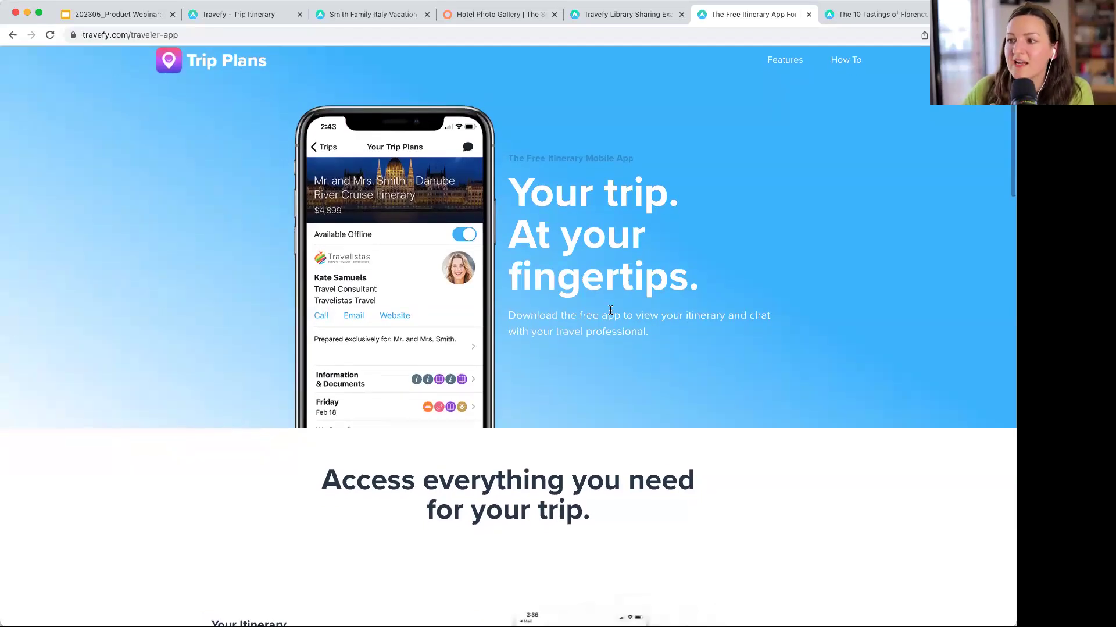
{"action": "scroll", "coordinate": [610, 309], "scroll_direction": "down", "scroll_amount": 8}
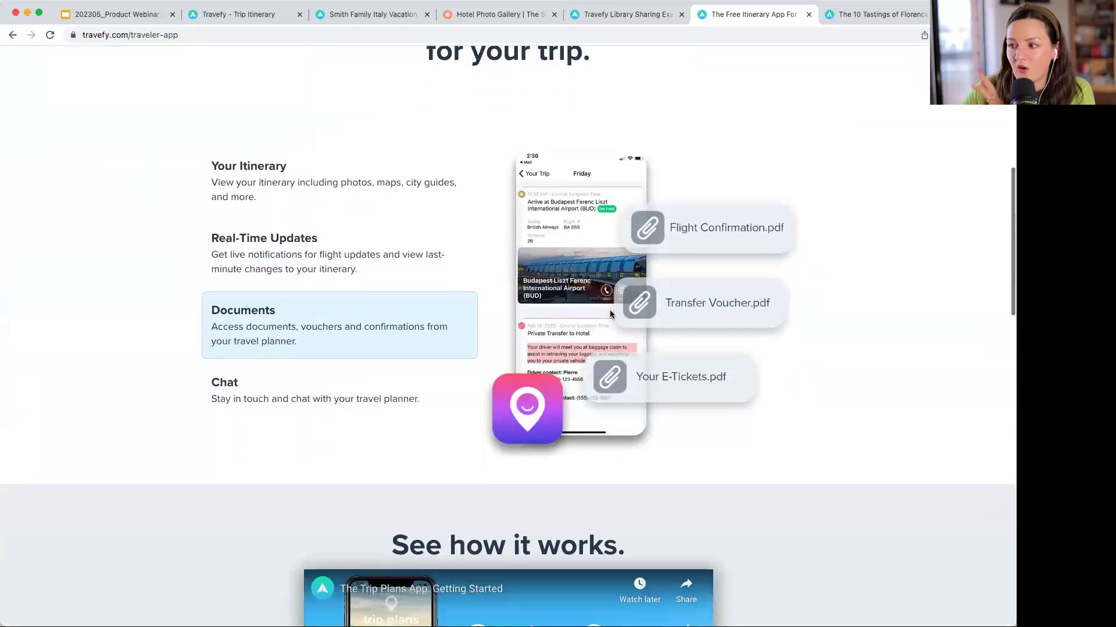
{"action": "left_click", "coordinate": [309, 306]}
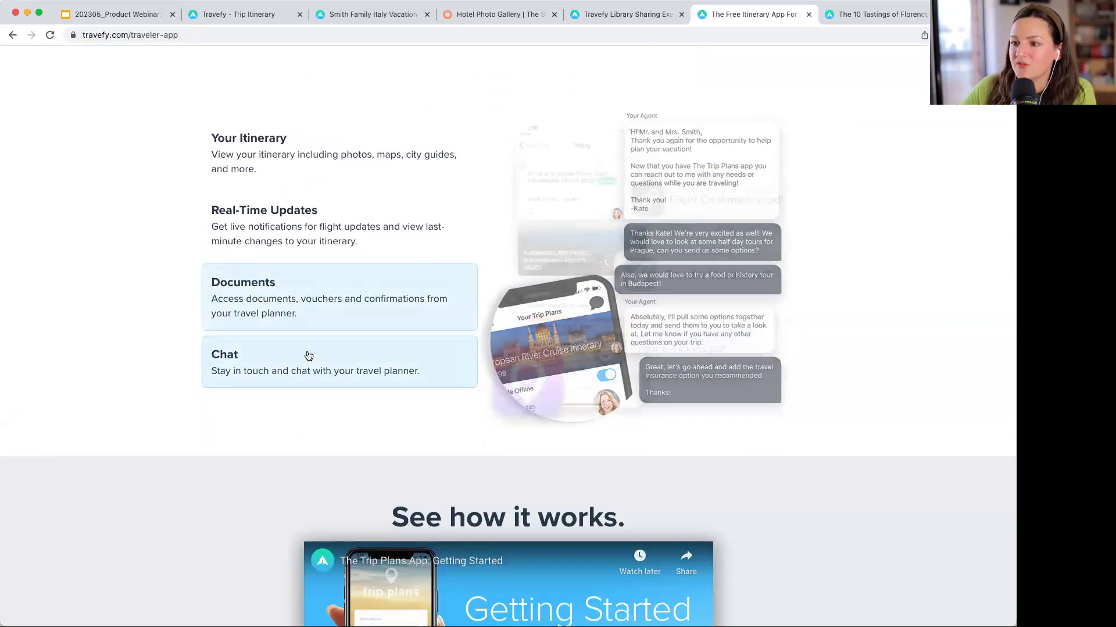
{"action": "left_click", "coordinate": [294, 238]}
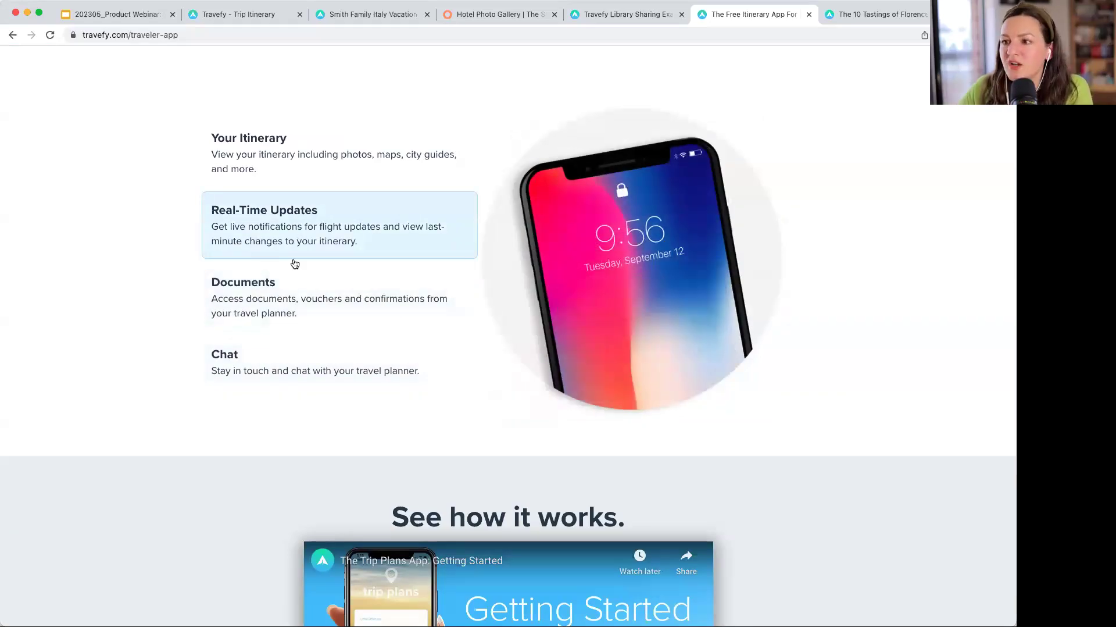
{"action": "left_click", "coordinate": [349, 378]}
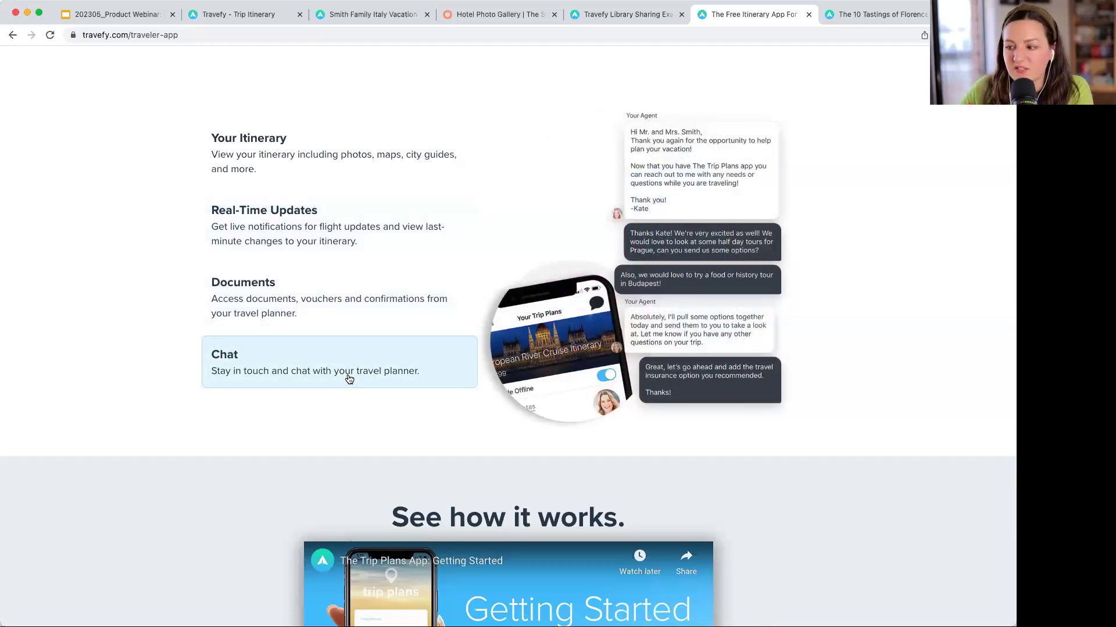
{"action": "scroll", "coordinate": [780, 318], "scroll_direction": "up", "scroll_amount": 1}
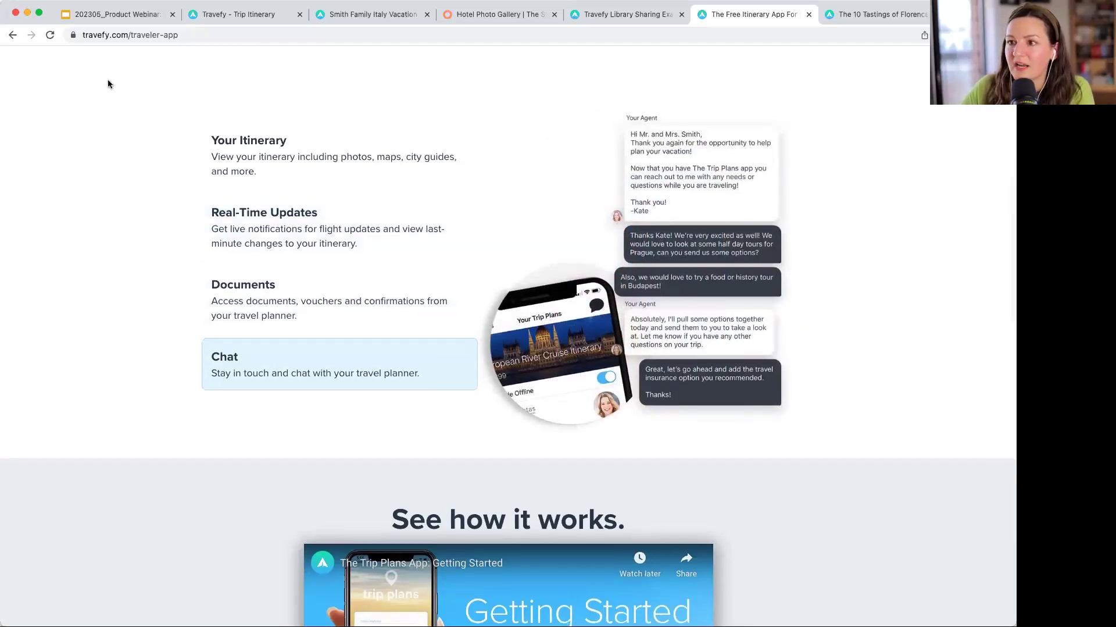
{"action": "left_click", "coordinate": [176, 36]}
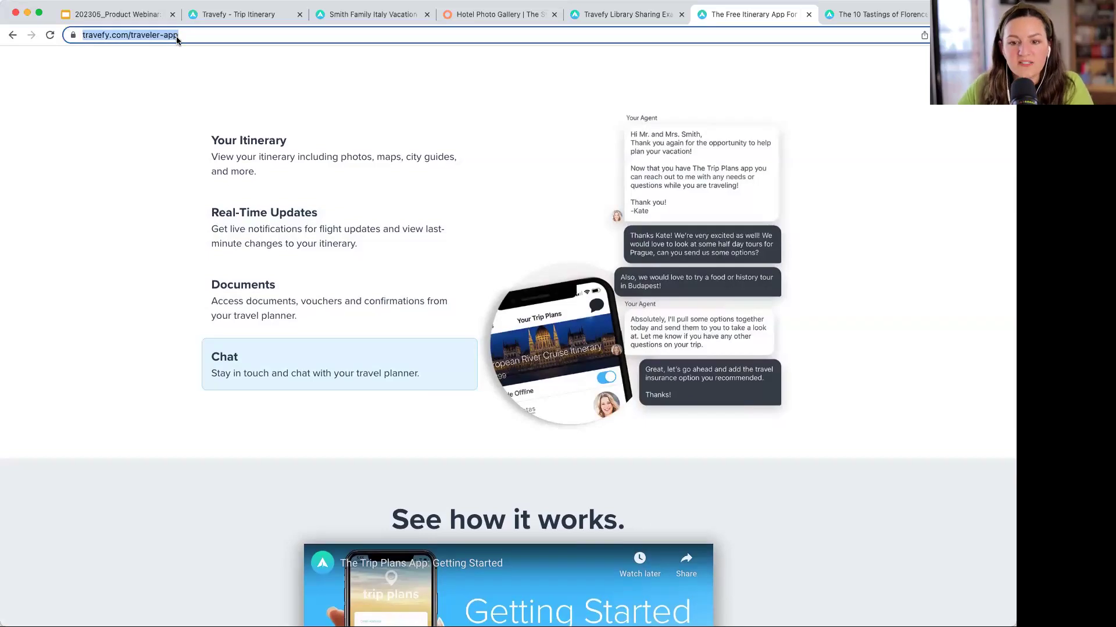
{"action": "key", "text": "super+Tab"}
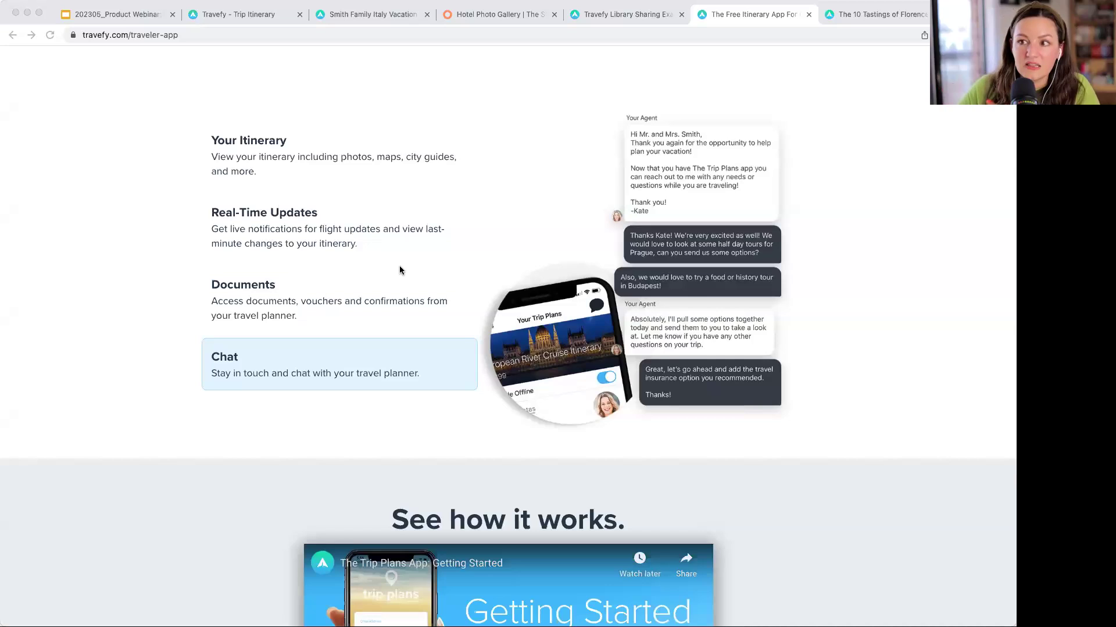
{"action": "scroll", "coordinate": [400, 264], "scroll_direction": "up", "scroll_amount": 10}
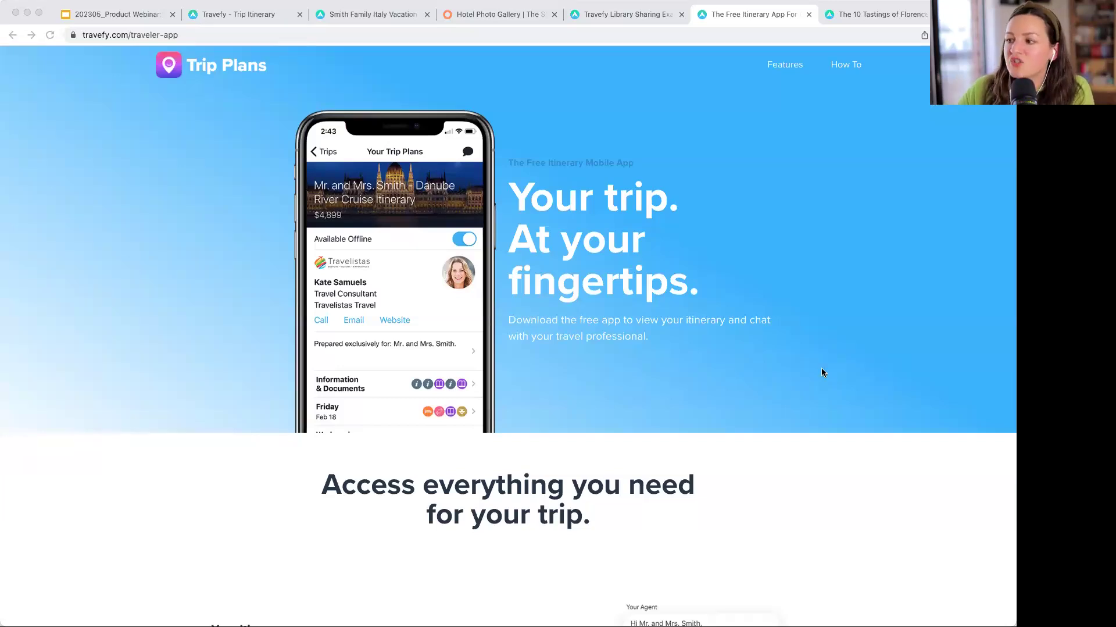
{"action": "scroll", "coordinate": [822, 372], "scroll_direction": "down", "scroll_amount": 2}
{"action": "scroll", "coordinate": [822, 369], "scroll_direction": "down", "scroll_amount": 6}
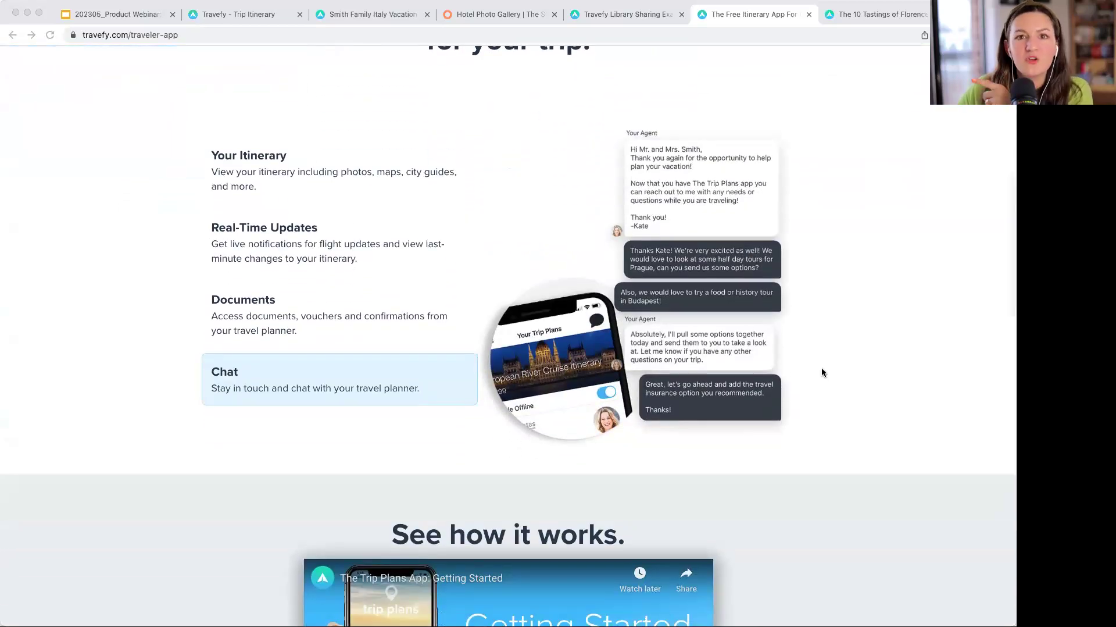
{"action": "scroll", "coordinate": [822, 368], "scroll_direction": "down", "scroll_amount": 5}
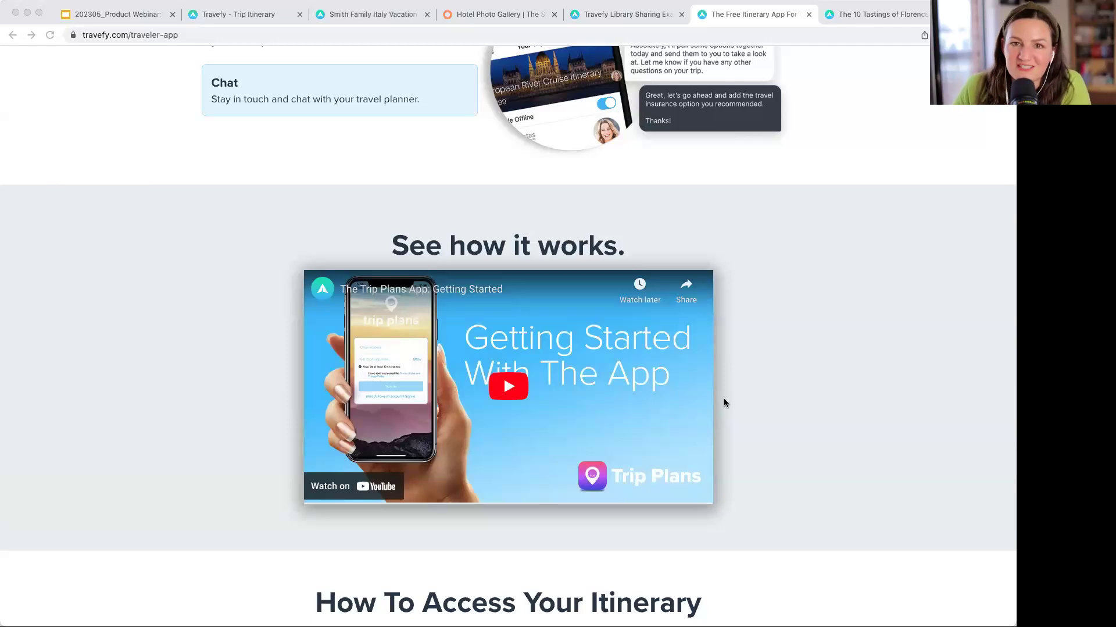
{"action": "scroll", "coordinate": [723, 397], "scroll_direction": "up", "scroll_amount": 13}
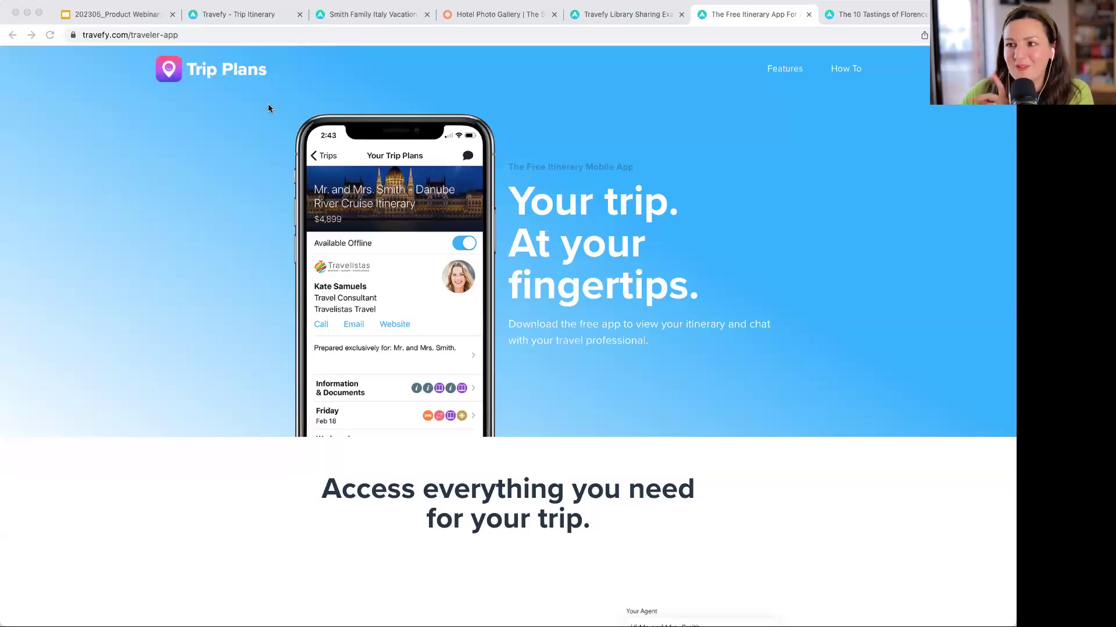
{"action": "scroll", "coordinate": [268, 103], "scroll_direction": "down", "scroll_amount": 1}
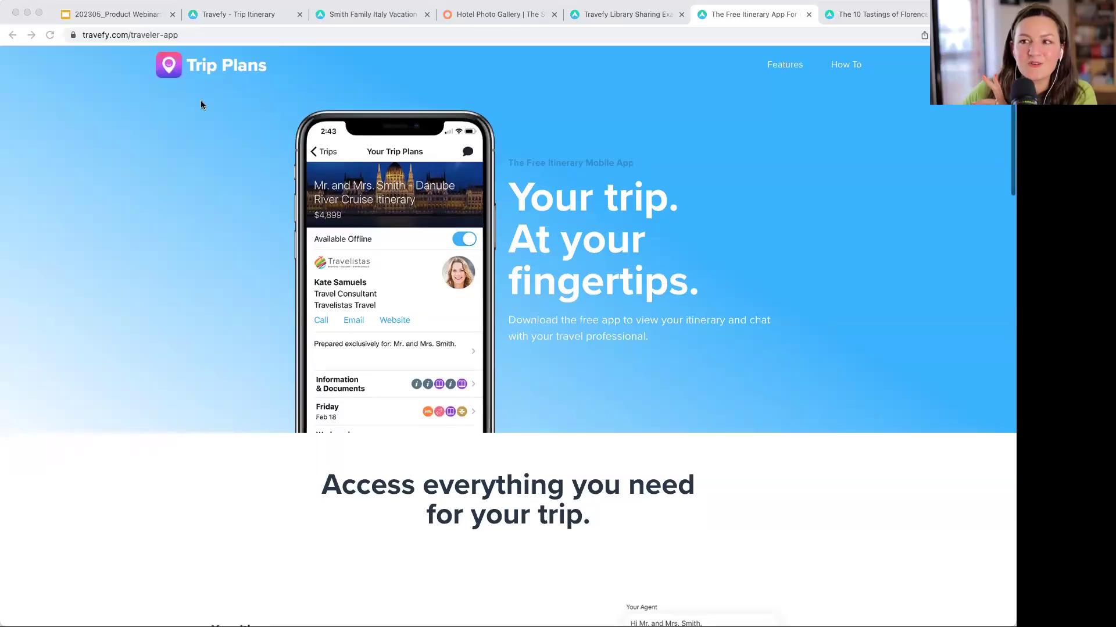
{"action": "left_click", "coordinate": [242, 15]}
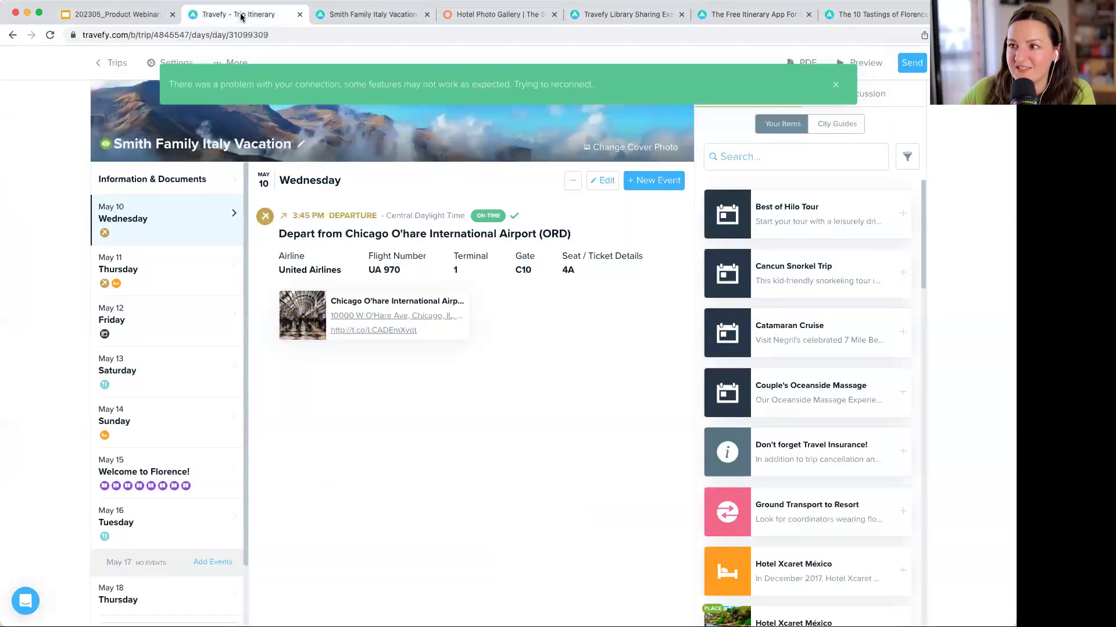
{"action": "left_click", "coordinate": [836, 85]}
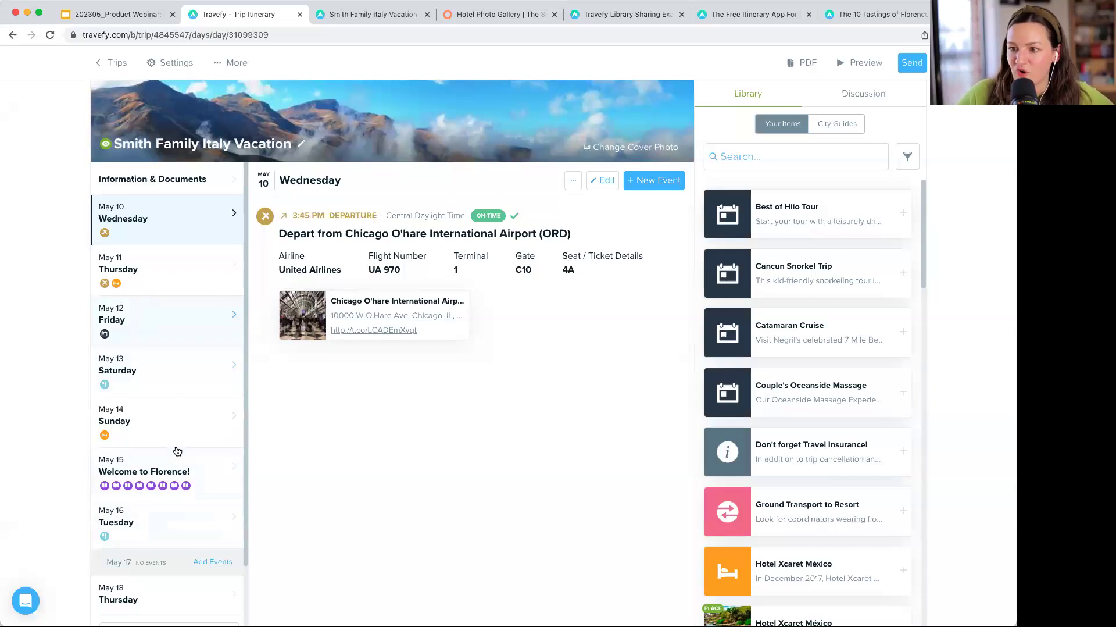
{"action": "left_click", "coordinate": [187, 465]}
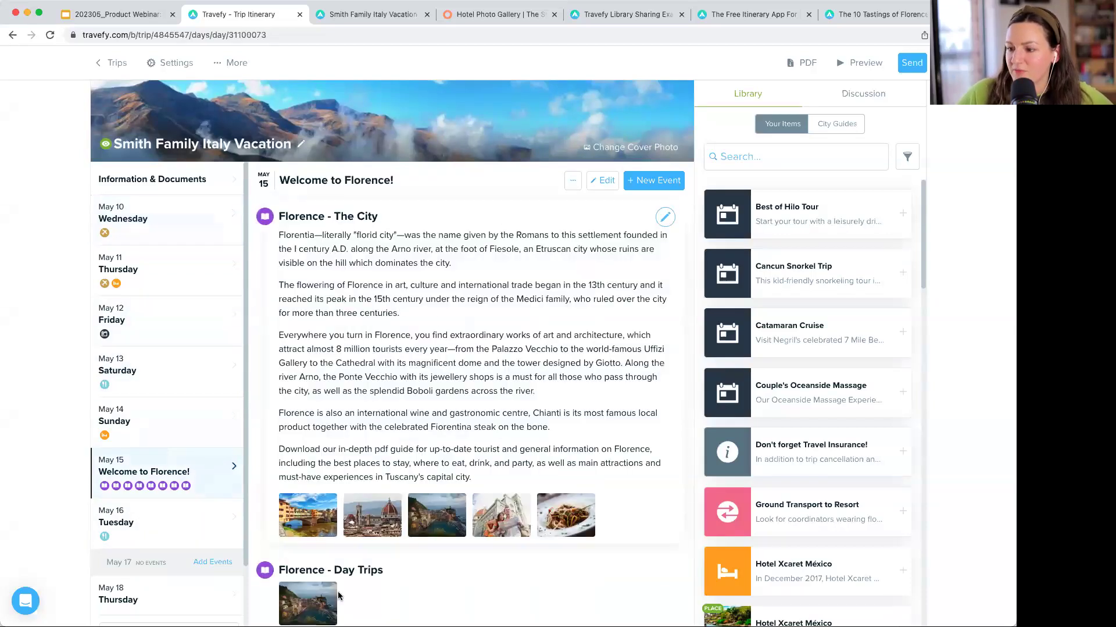
{"action": "left_click_drag", "start_coordinate": [386, 571], "coordinate": [373, 512]}
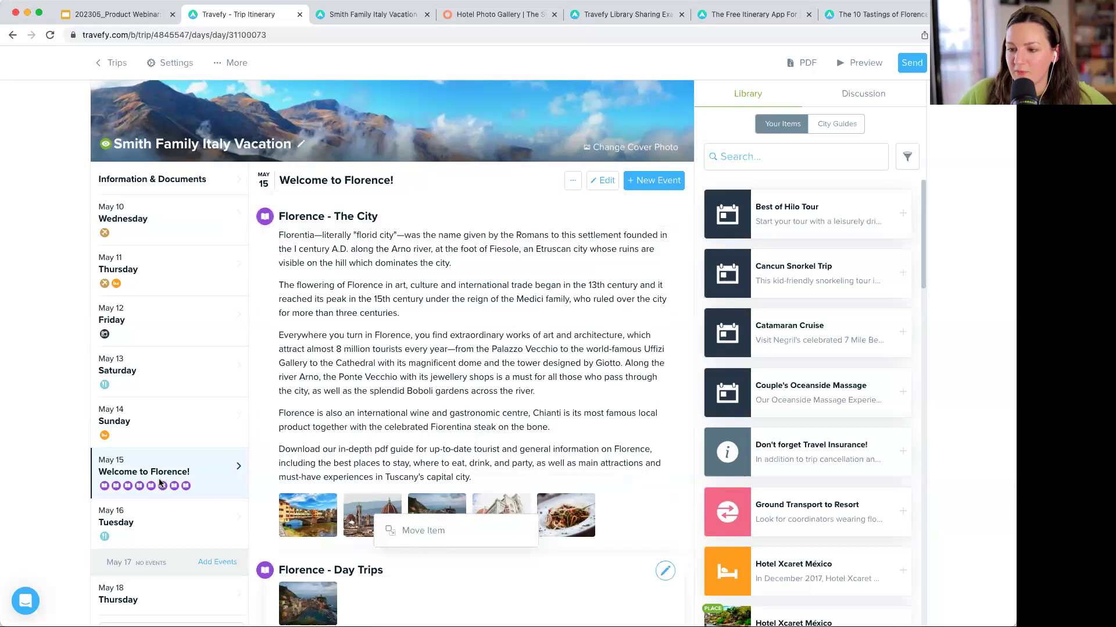
{"action": "left_click", "coordinate": [166, 372]}
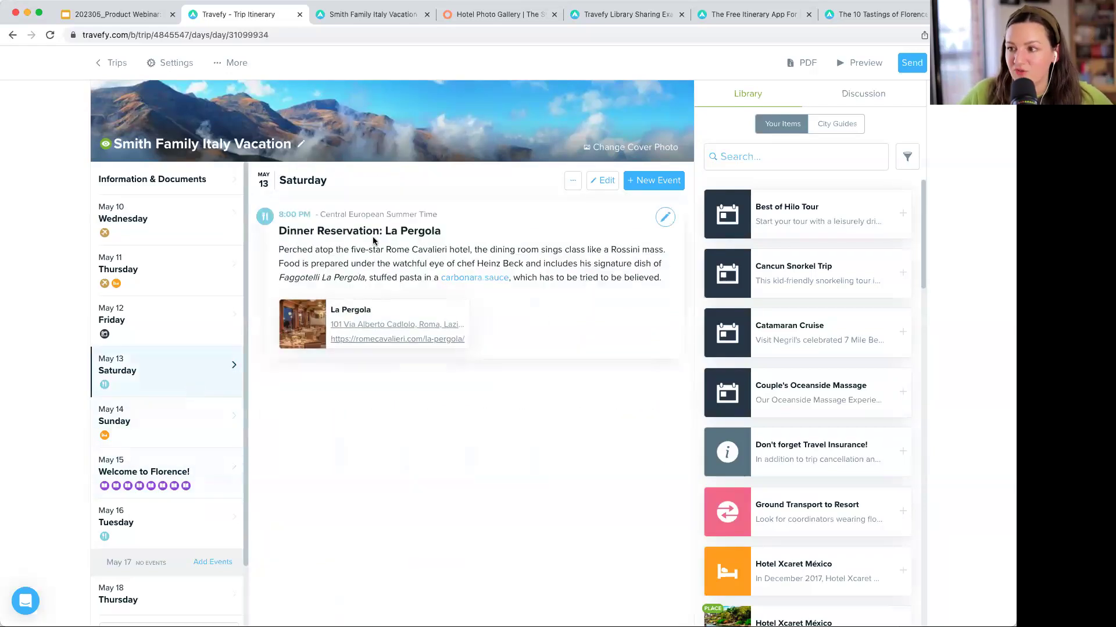
{"action": "left_click_drag", "start_coordinate": [280, 262], "coordinate": [411, 455]}
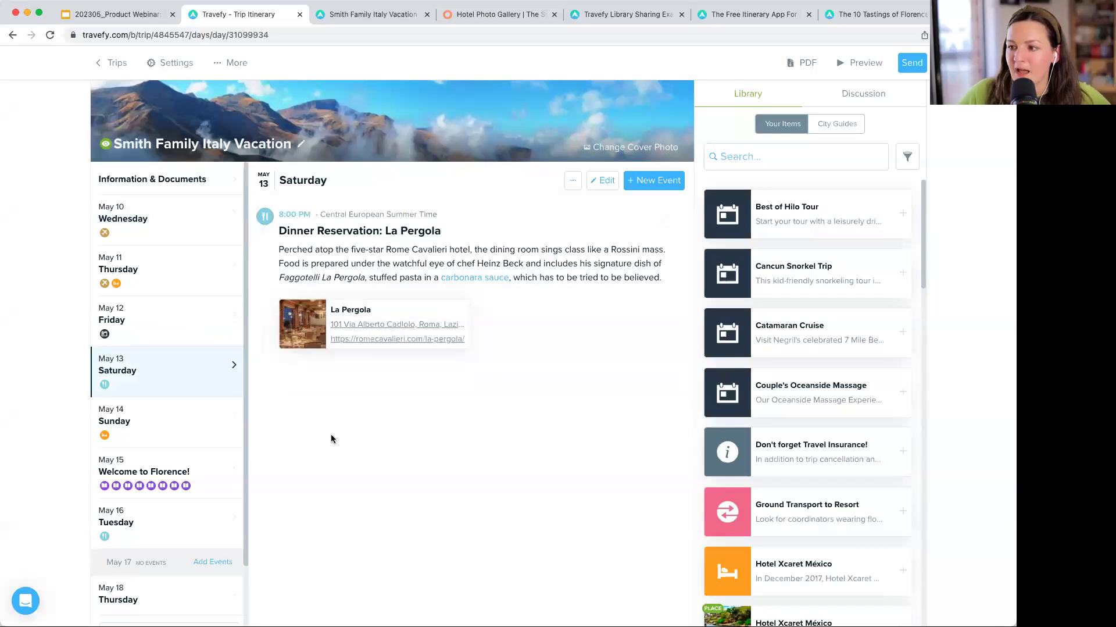
{"action": "left_click", "coordinate": [202, 223]}
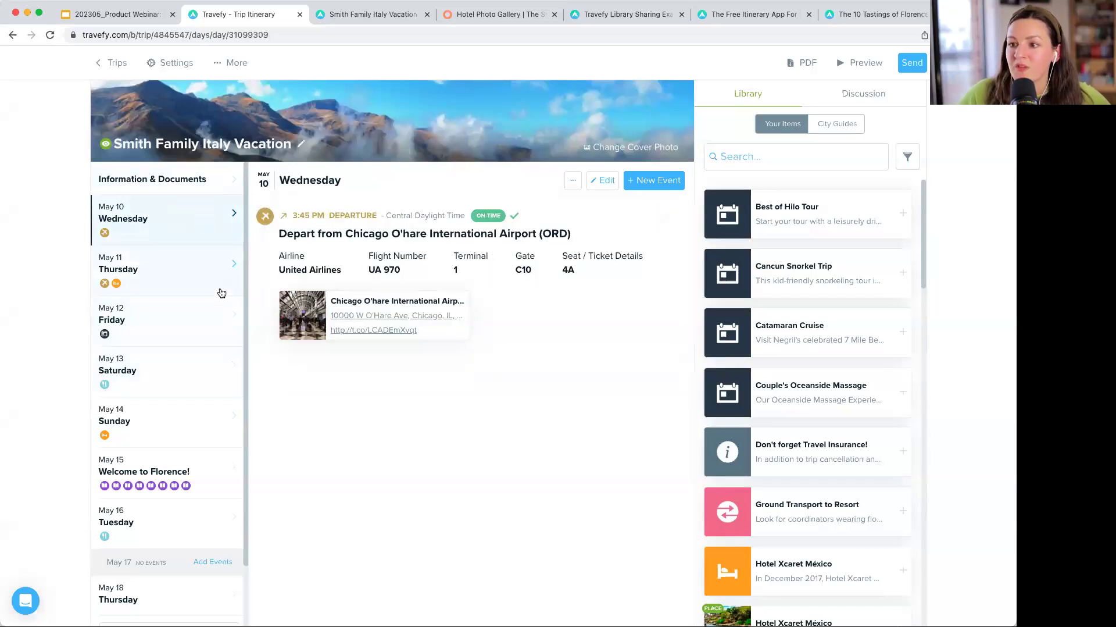
{"action": "left_click", "coordinate": [191, 467]}
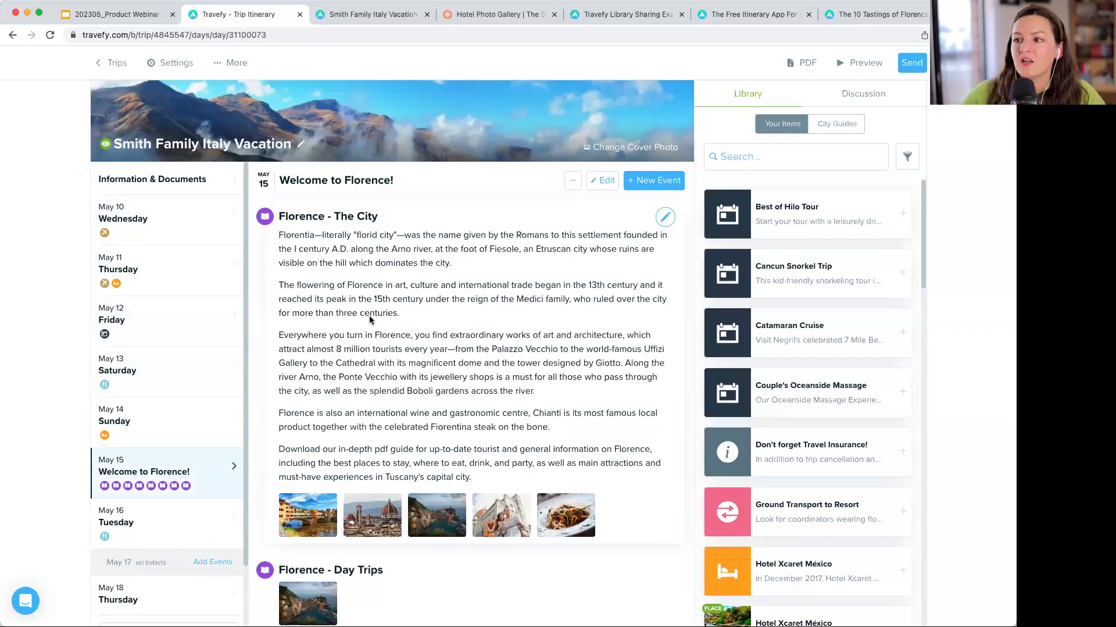
- Reorder Florence - Day Trips within the May 15 day
{"action": "left_click", "coordinate": [602, 187]}
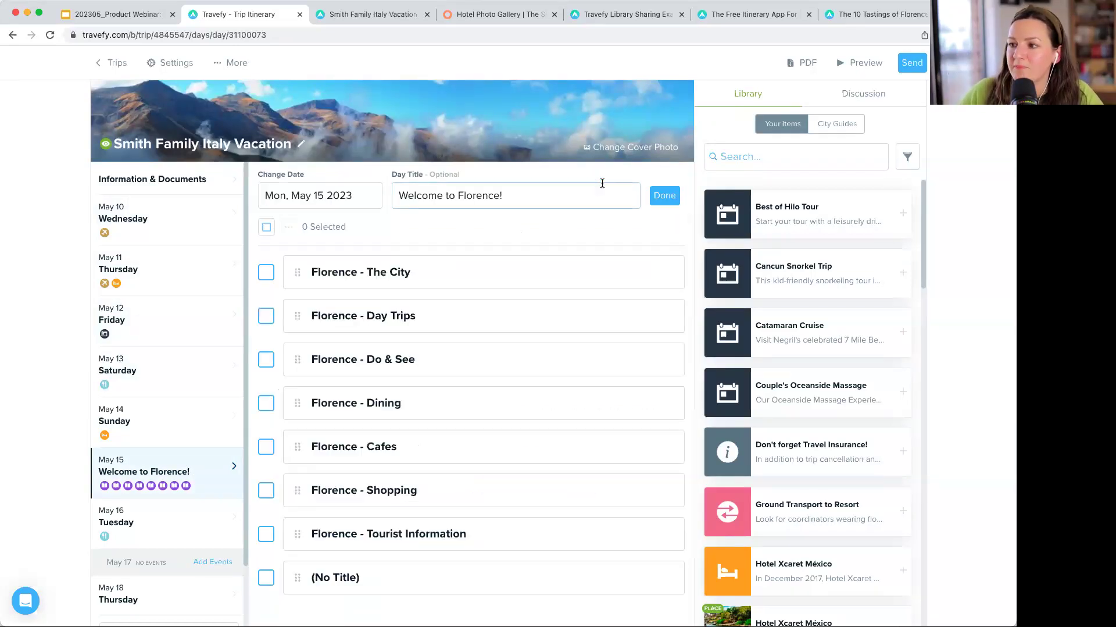
{"action": "left_click_drag", "start_coordinate": [297, 315], "coordinate": [297, 270]}
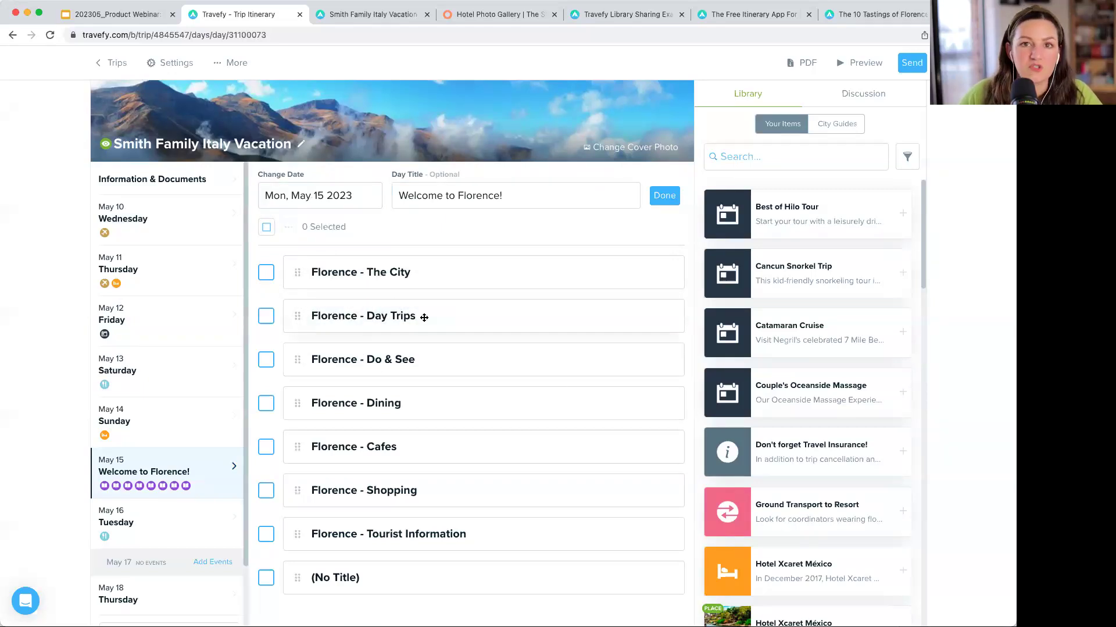
{"action": "left_click", "coordinate": [665, 196]}
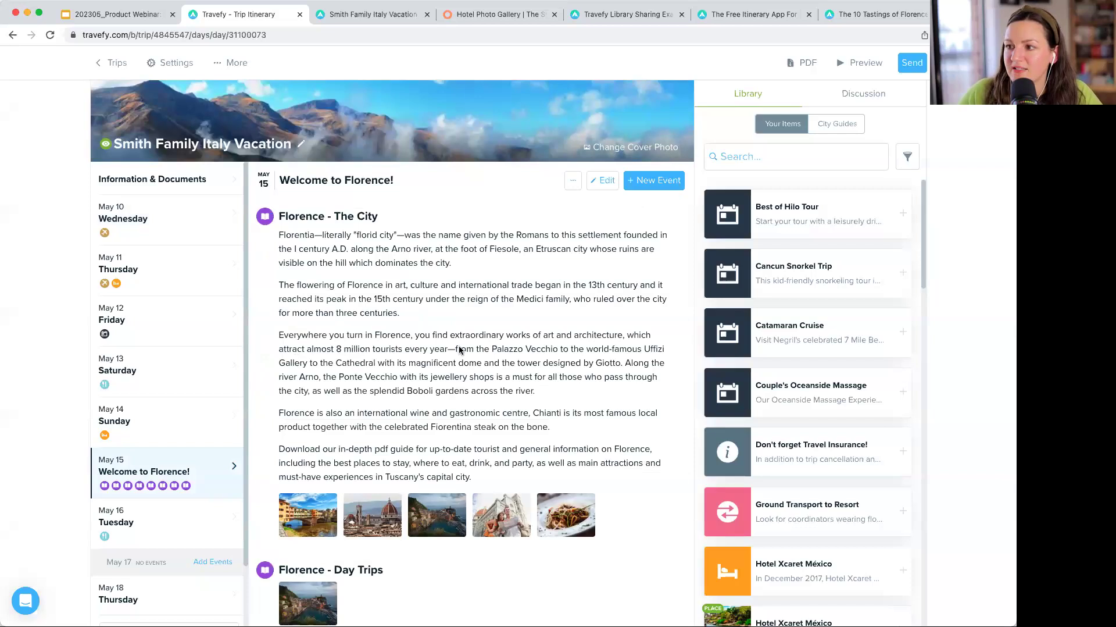
- Go to the trip's Information & Documents section in the sidebar
{"action": "scroll", "coordinate": [302, 389], "scroll_direction": "down", "scroll_amount": 1}
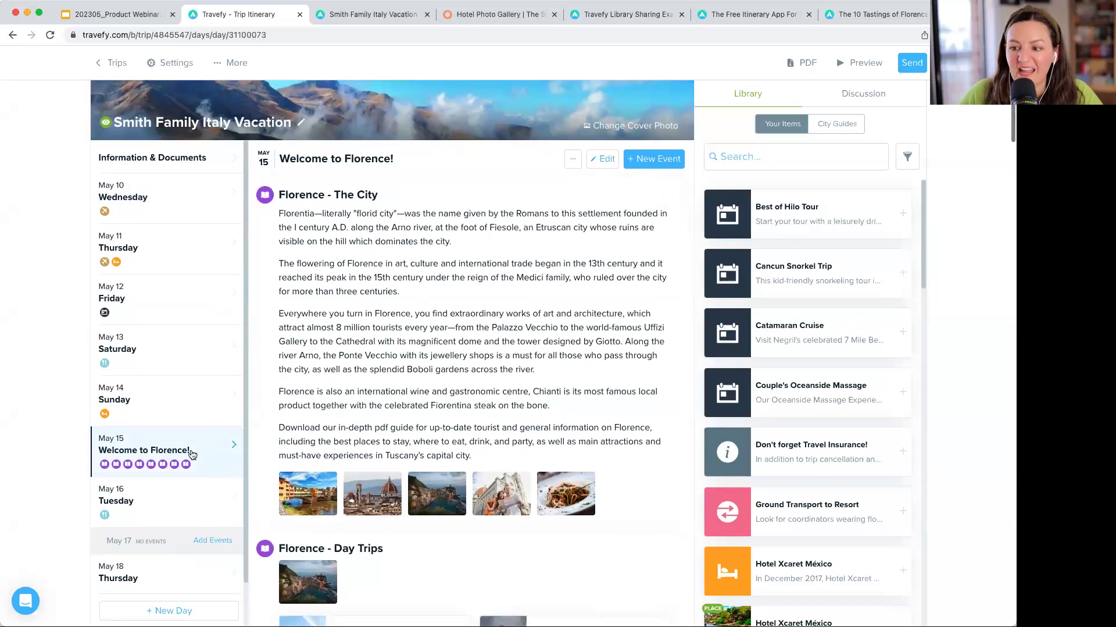
{"action": "scroll", "coordinate": [192, 492], "scroll_direction": "up", "scroll_amount": 1}
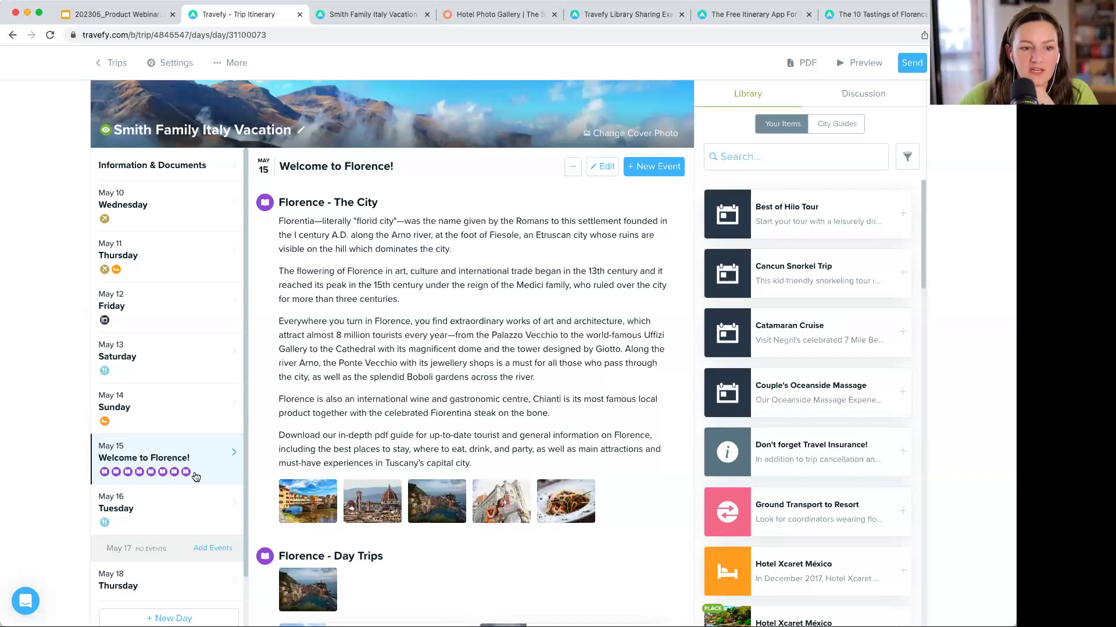
{"action": "scroll", "coordinate": [242, 212], "scroll_direction": "up", "scroll_amount": 1}
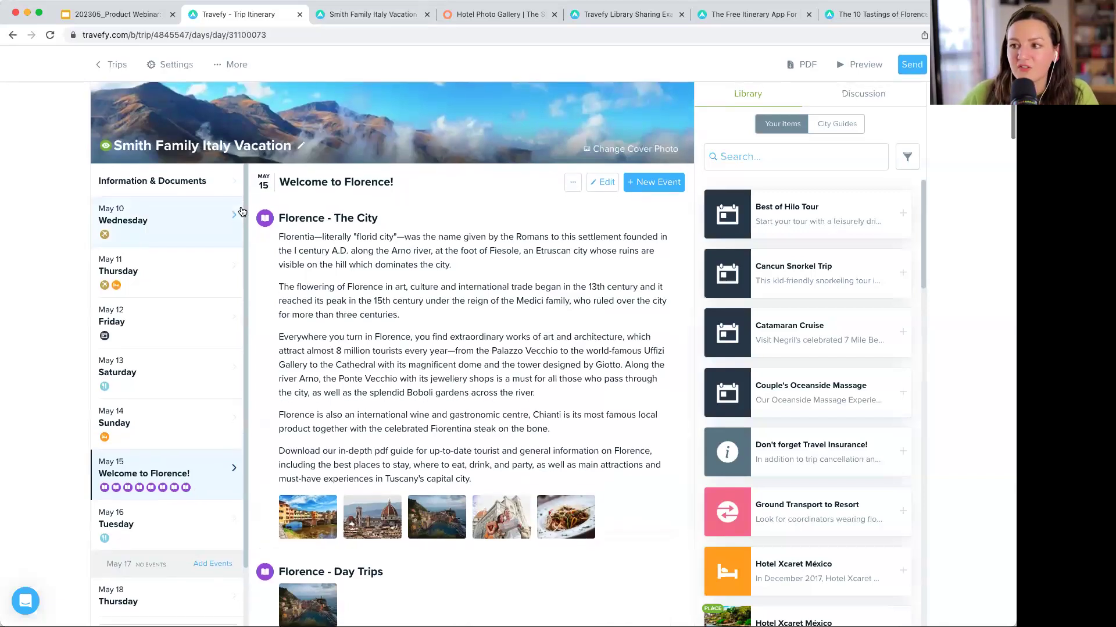
{"action": "left_click", "coordinate": [206, 182]}
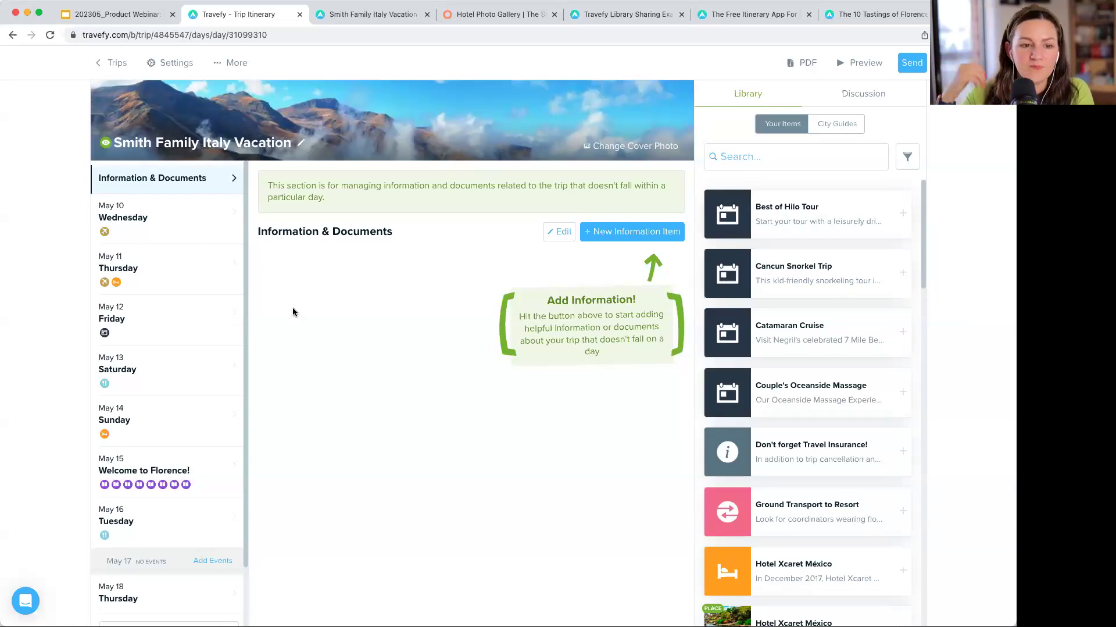
- Show Wednesday May 10 with the United UA 970 O'Hare departure at 3:45 PM
{"action": "left_click", "coordinate": [191, 224]}
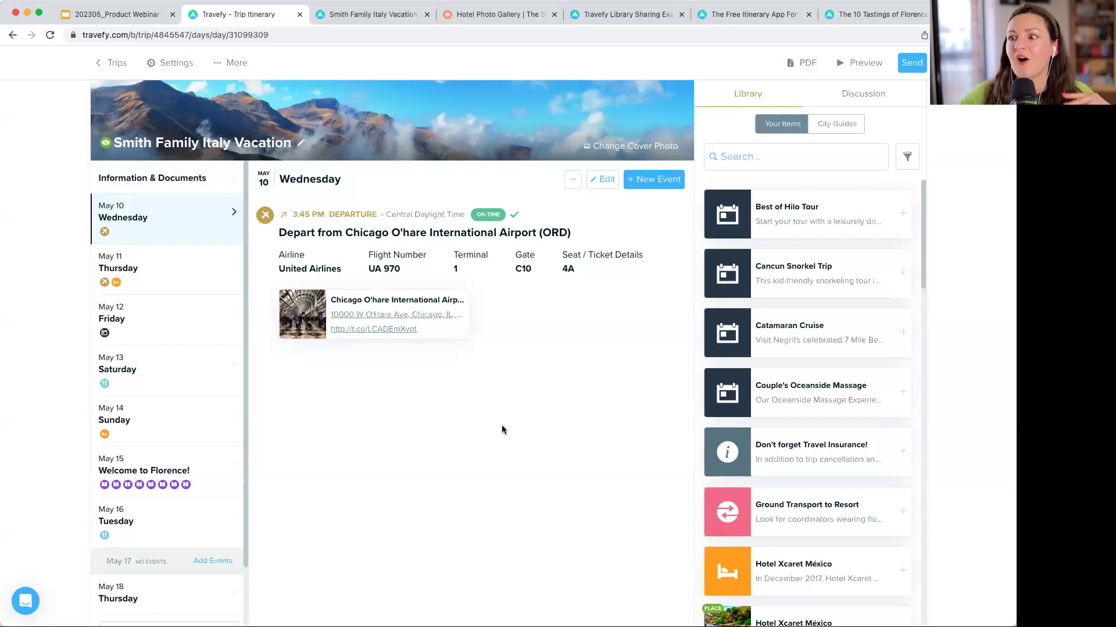
{"action": "scroll", "coordinate": [413, 246], "scroll_direction": "down", "scroll_amount": 1}
{"action": "scroll", "coordinate": [401, 231], "scroll_direction": "up", "scroll_amount": 1}
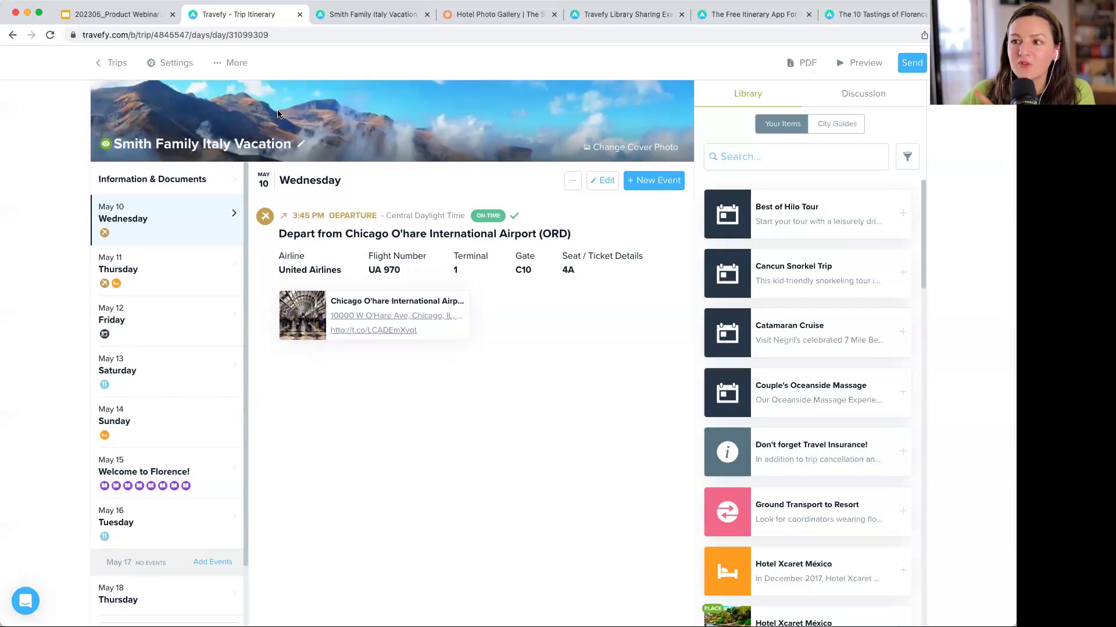
{"action": "scroll", "coordinate": [278, 114], "scroll_direction": "down", "scroll_amount": 1}
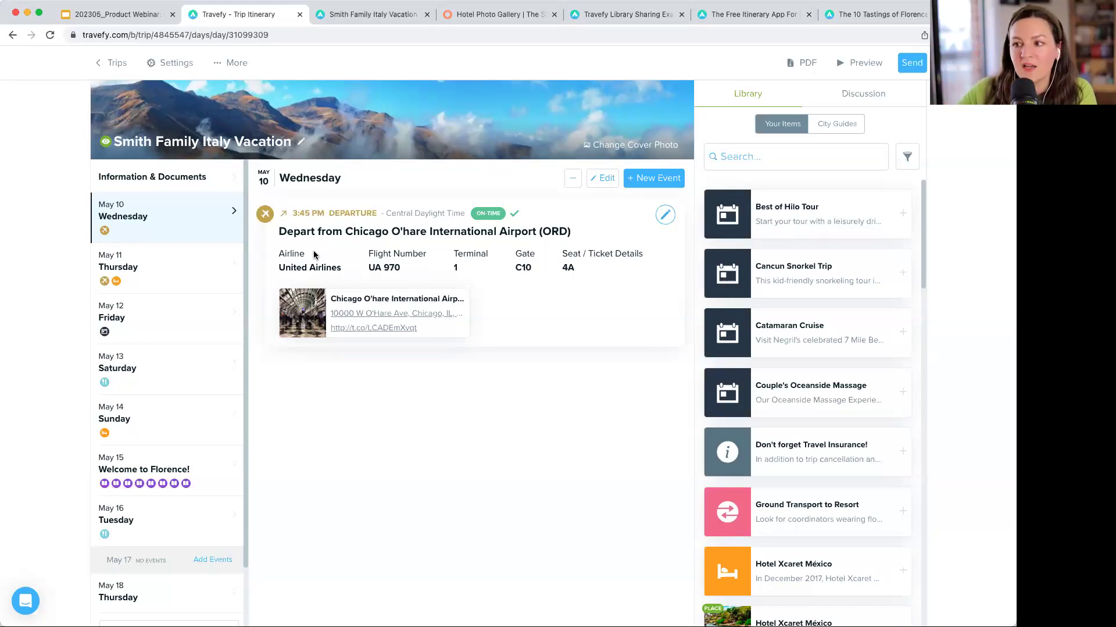
{"action": "left_click", "coordinate": [232, 67]}
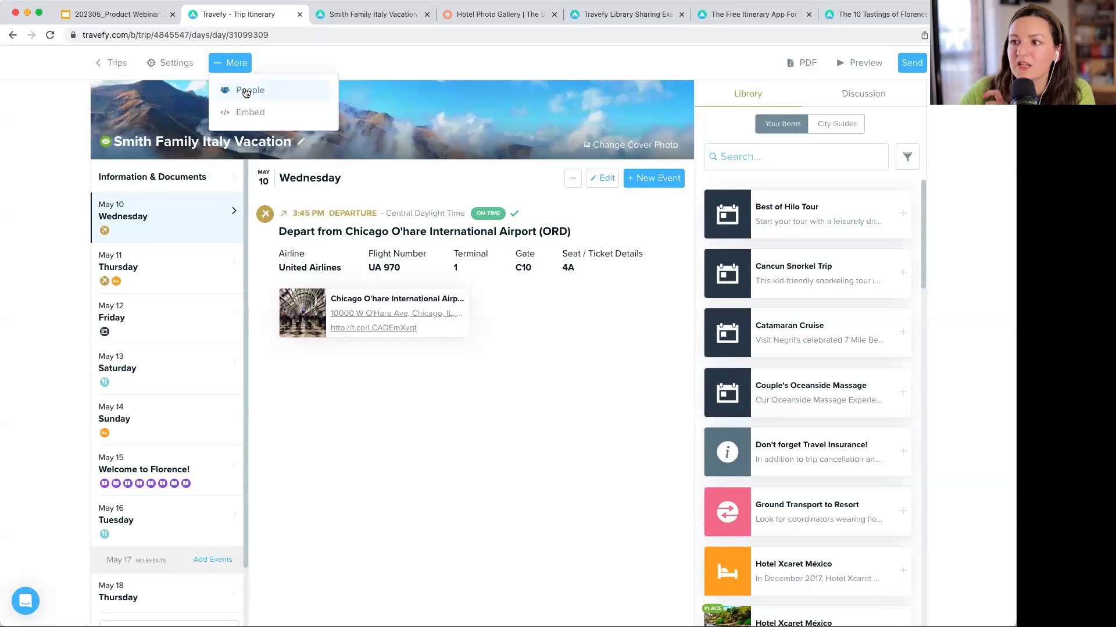
{"action": "left_click", "coordinate": [245, 90]}
{"action": "left_click", "coordinate": [750, 256]}
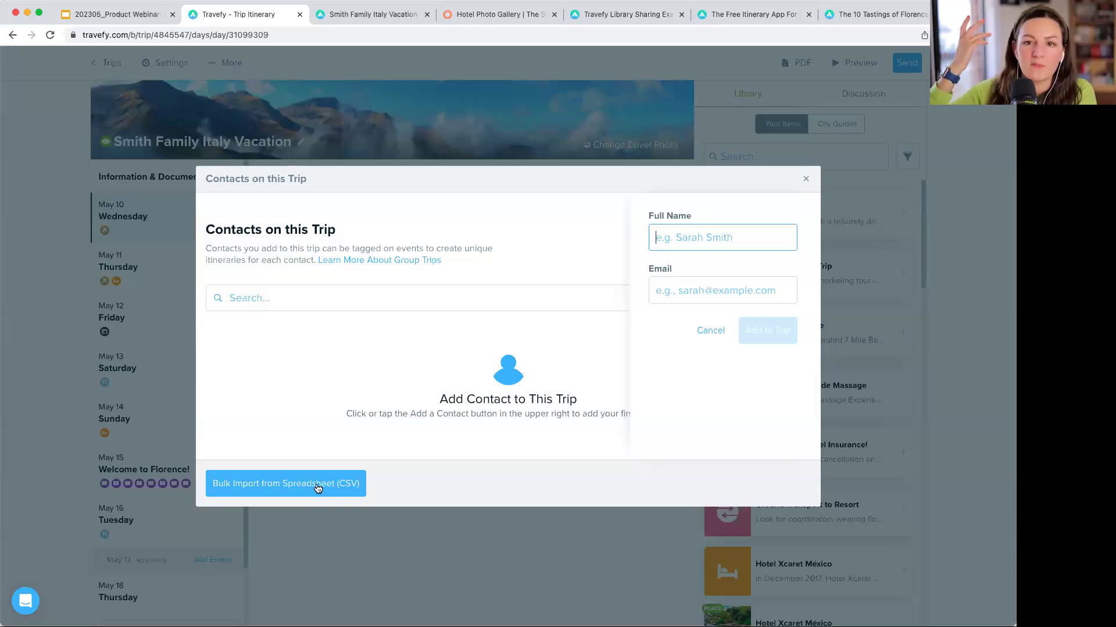
{"action": "left_click", "coordinate": [806, 179]}
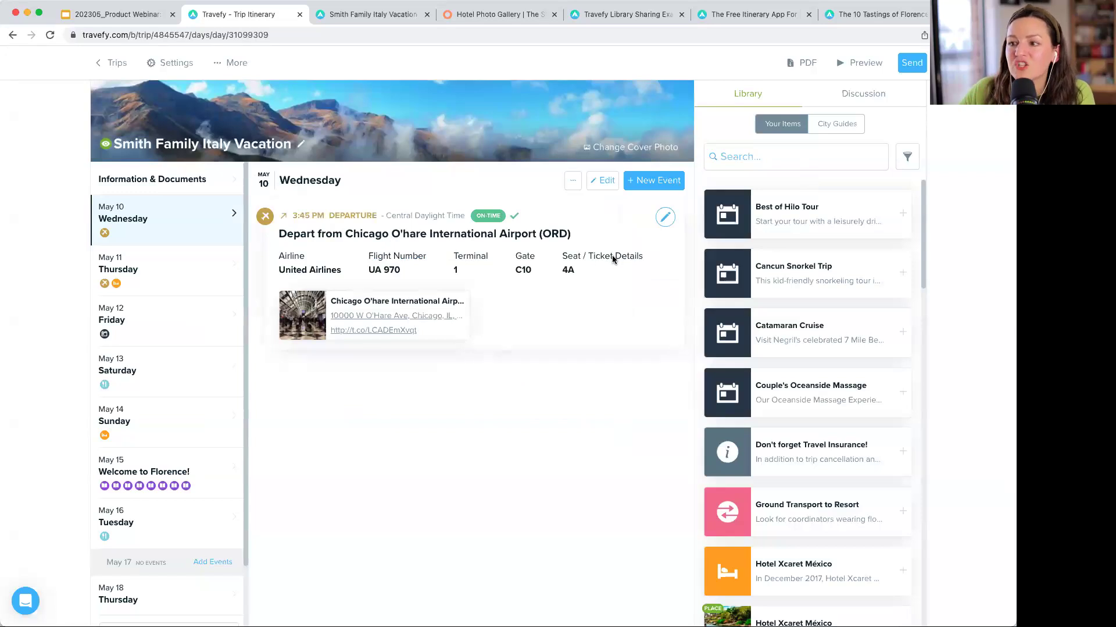
- Restrict the O'Hare departure flight to Only Specific People, assigned to You
{"action": "left_click", "coordinate": [665, 217]}
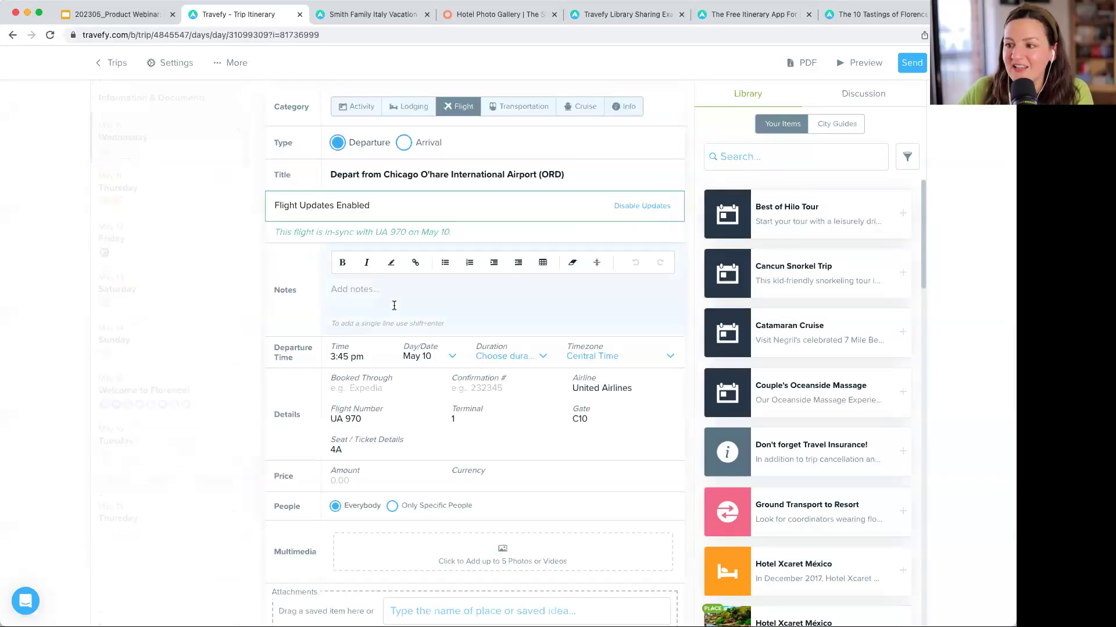
{"action": "scroll", "coordinate": [394, 305], "scroll_direction": "down", "scroll_amount": 2}
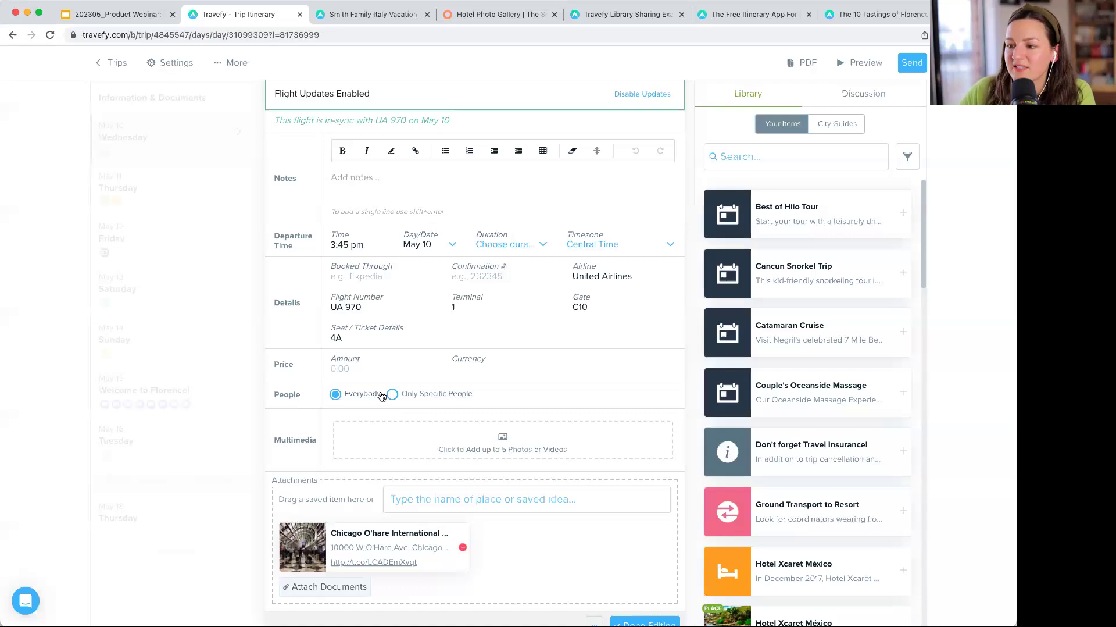
{"action": "left_click", "coordinate": [407, 394]}
{"action": "left_click", "coordinate": [399, 419]}
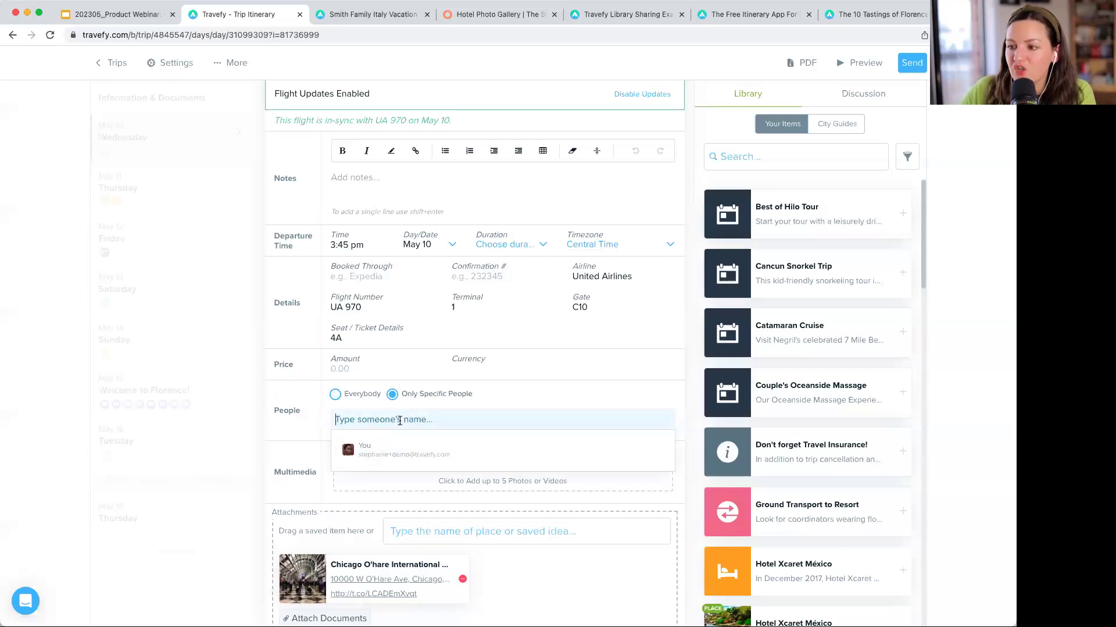
{"action": "left_click", "coordinate": [414, 454]}
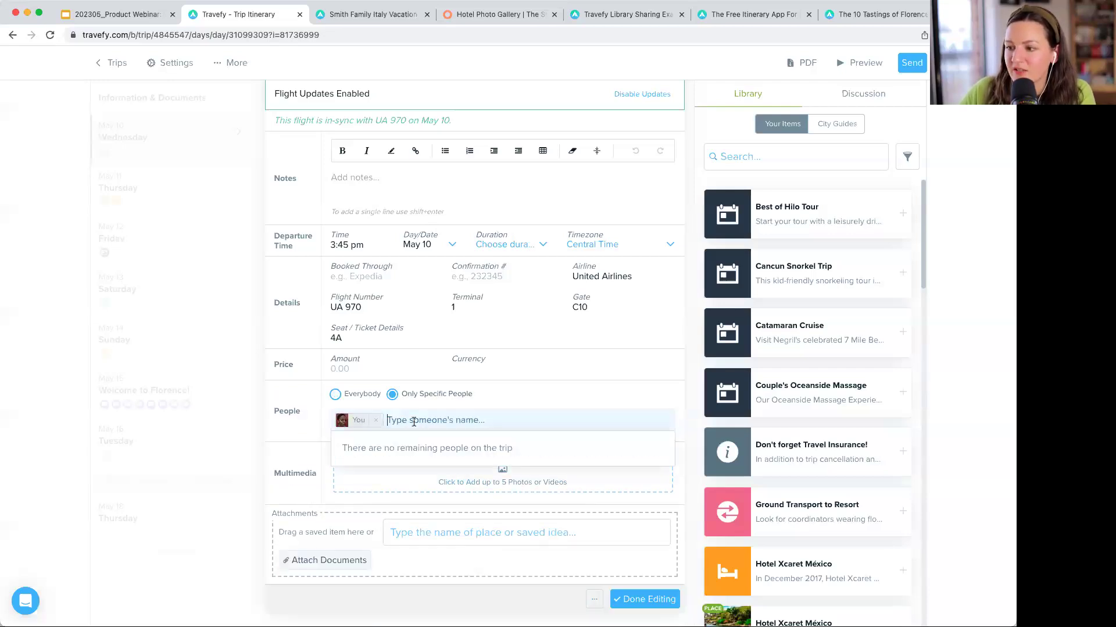
{"action": "left_click", "coordinate": [647, 533]}
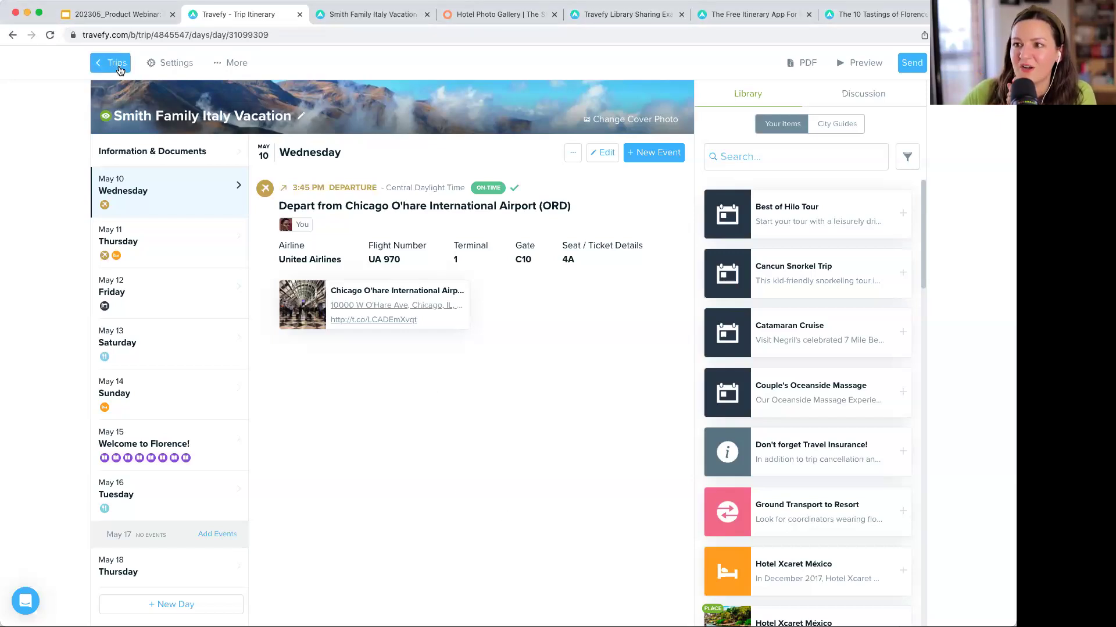
- Advance the webinar presentation to the Travefy Pricing slide
{"action": "left_click", "coordinate": [104, 14]}
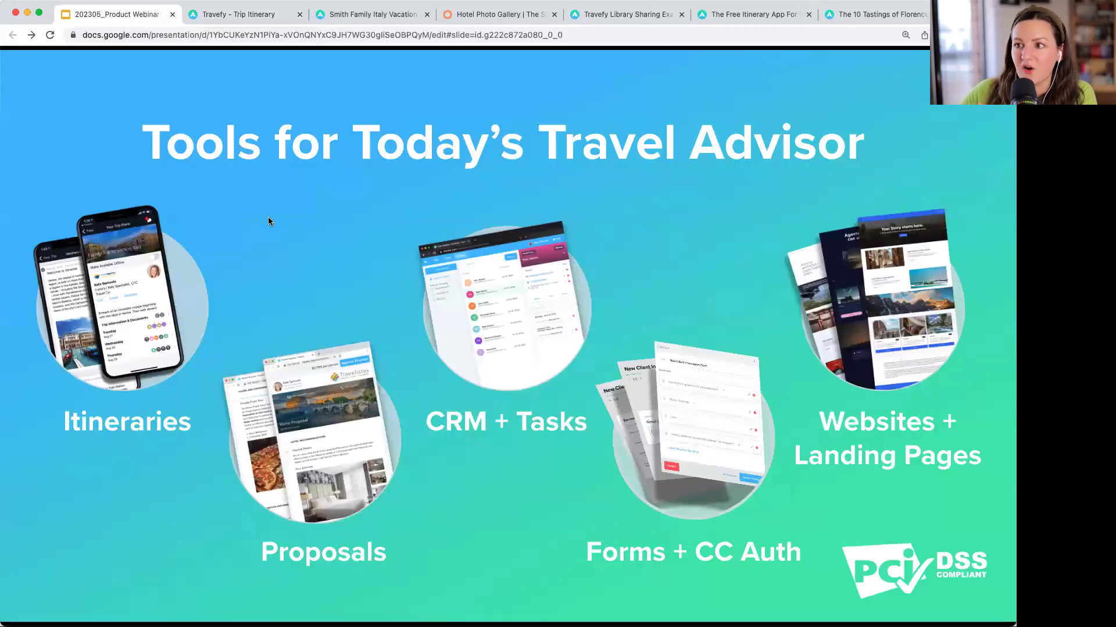
{"action": "left_click", "coordinate": [293, 234]}
{"action": "left_click", "coordinate": [293, 234]}
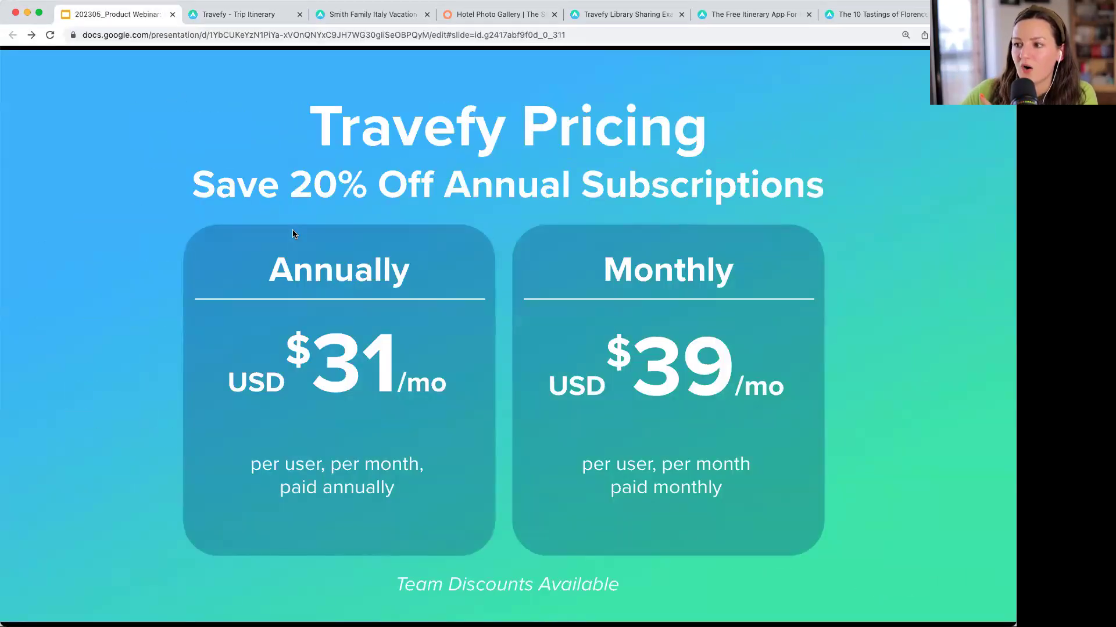
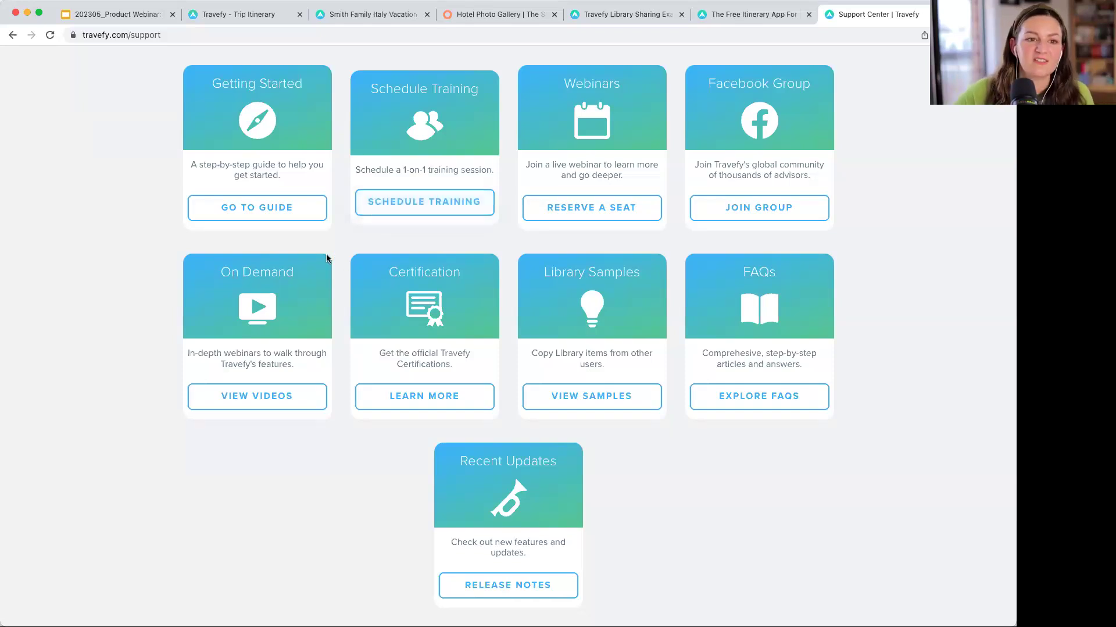
- Bring up the Support Center page with its guides, webinars, certification, library samples and FAQs
{"action": "left_click", "coordinate": [190, 229]}
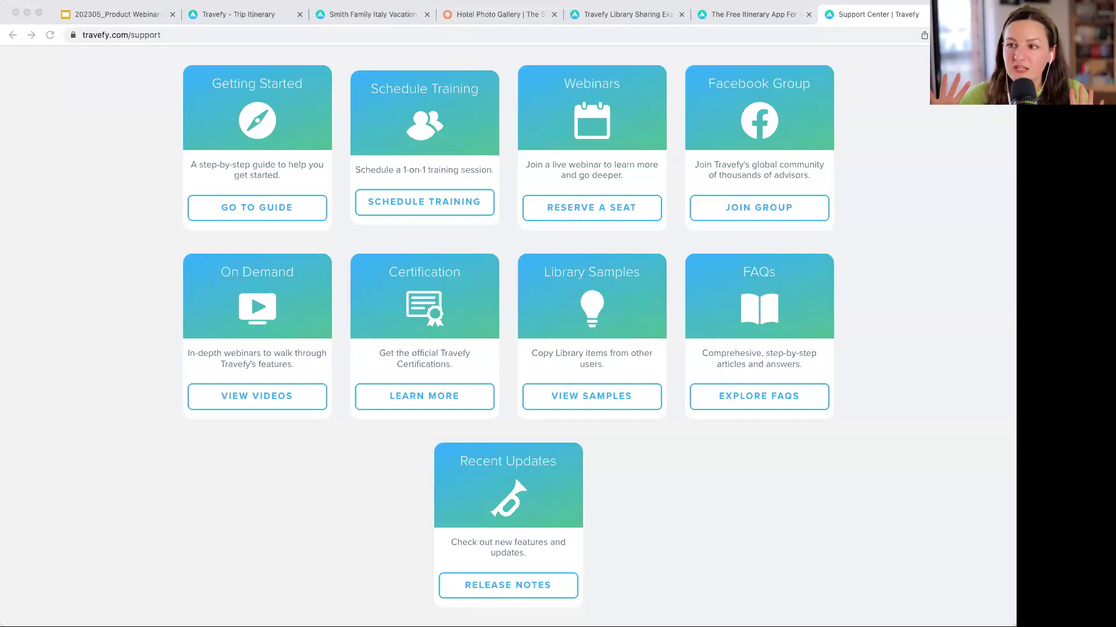
- Return to the itinerary and start a manually entered Lodging event on Wednesday, May 10
{"action": "left_click", "coordinate": [247, 14]}
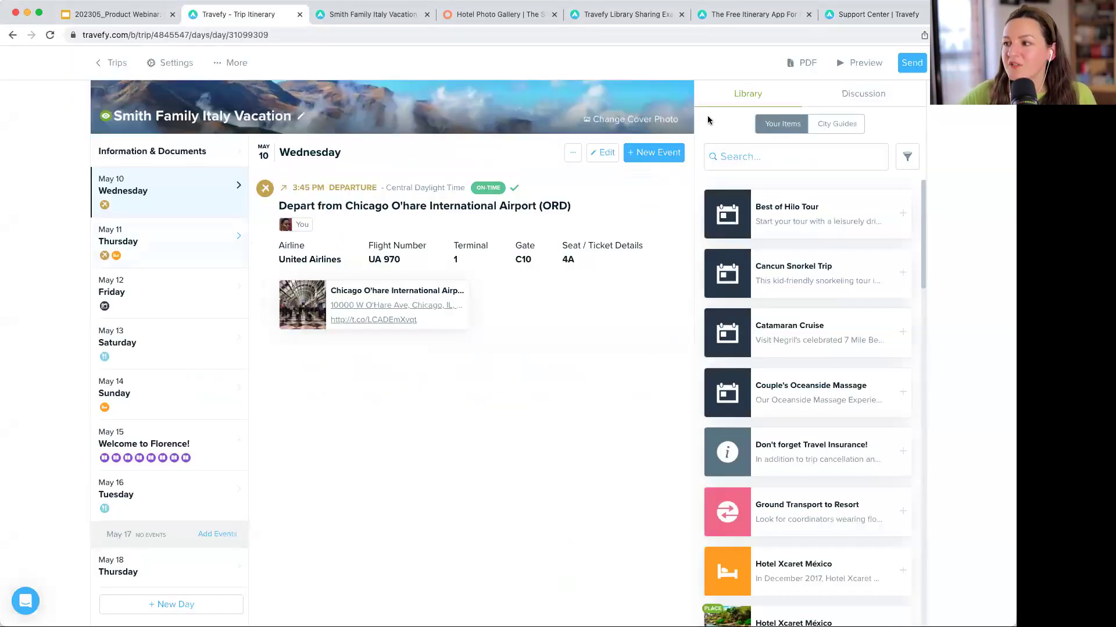
{"action": "left_click", "coordinate": [667, 154]}
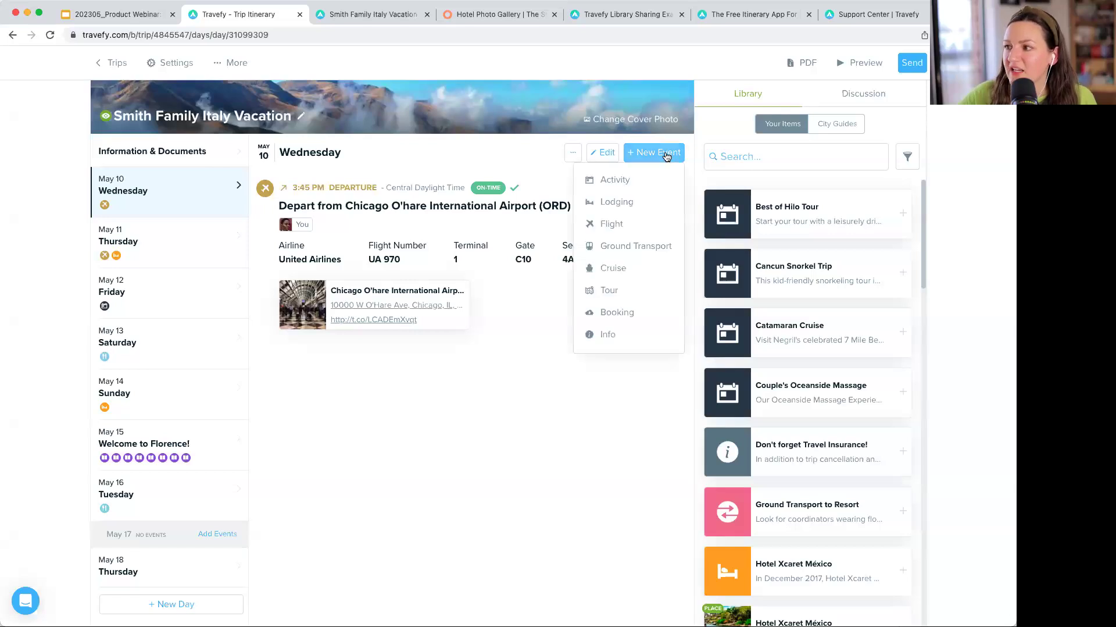
{"action": "left_click", "coordinate": [640, 207]}
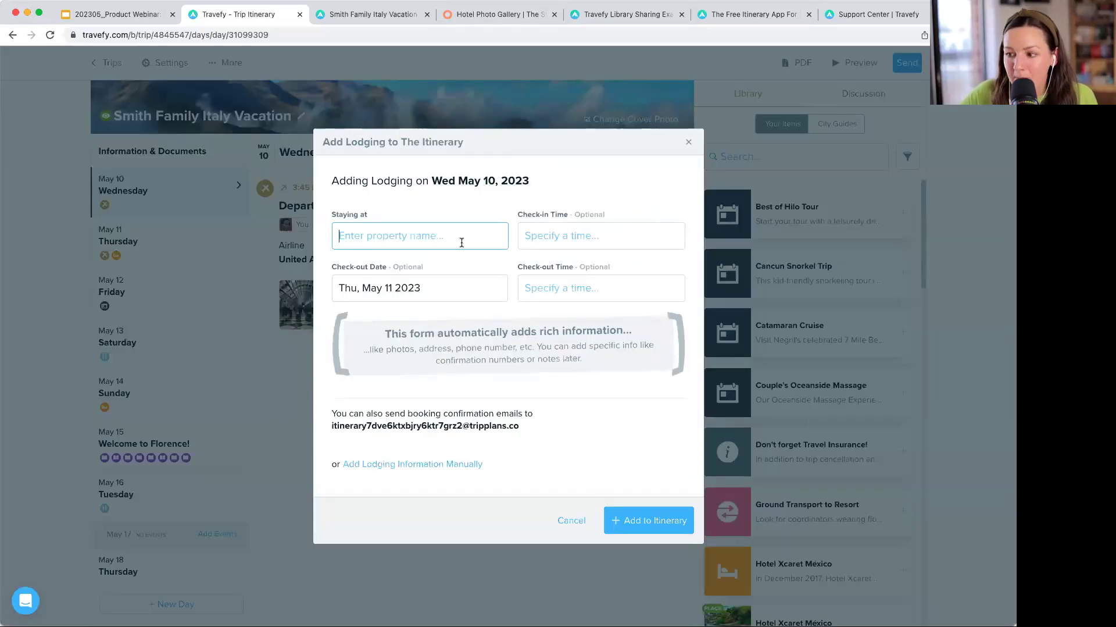
{"action": "left_click", "coordinate": [454, 469]}
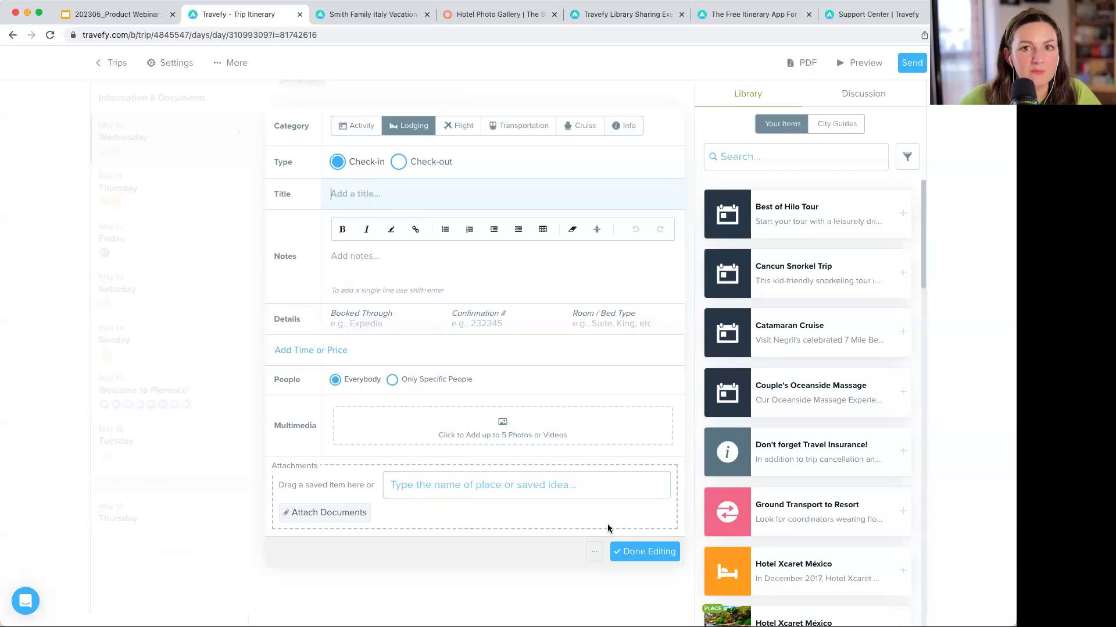
{"action": "left_click", "coordinate": [594, 551]}
- Delete the blank lodging event, then view Thursday, May 11 with the Rome arrival and St. Regis check-in
{"action": "left_click", "coordinate": [572, 591]}
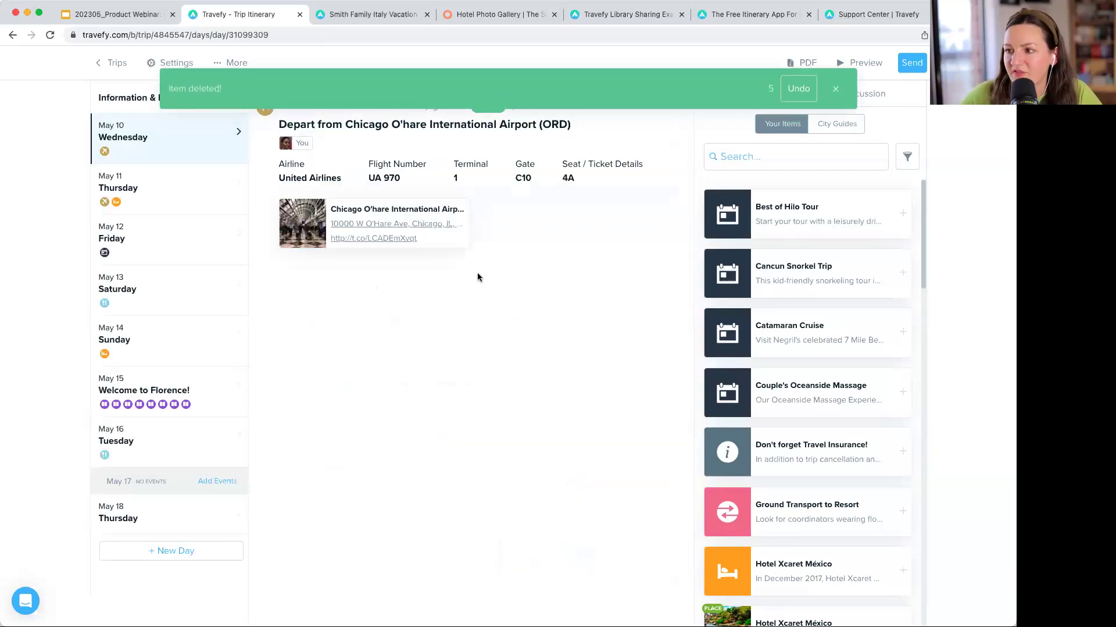
{"action": "left_click", "coordinate": [837, 86]}
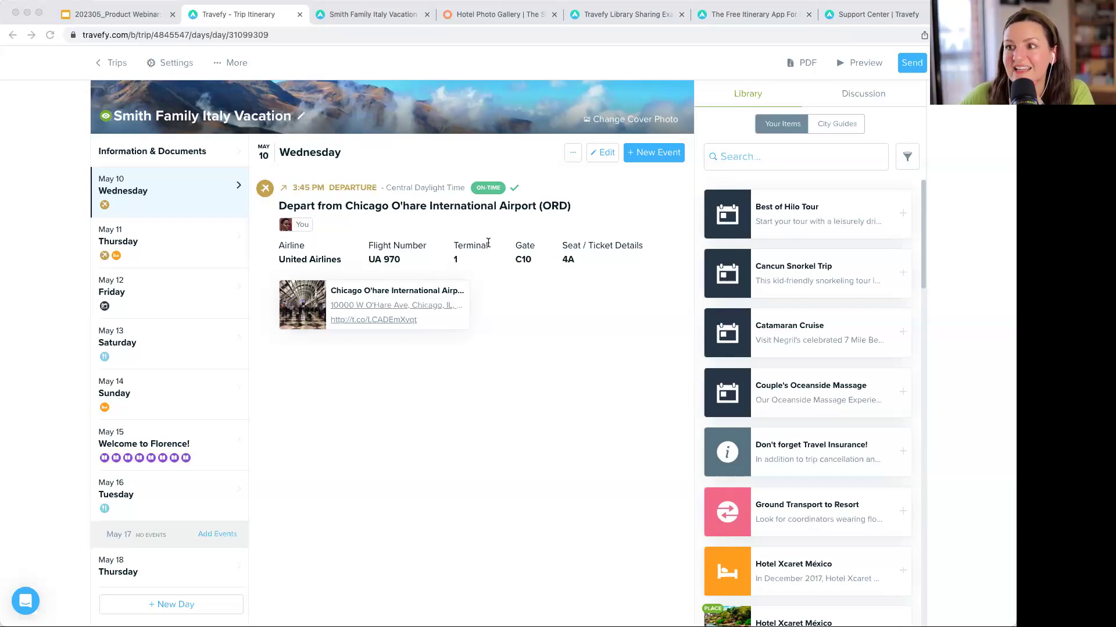
{"action": "left_click", "coordinate": [639, 253]}
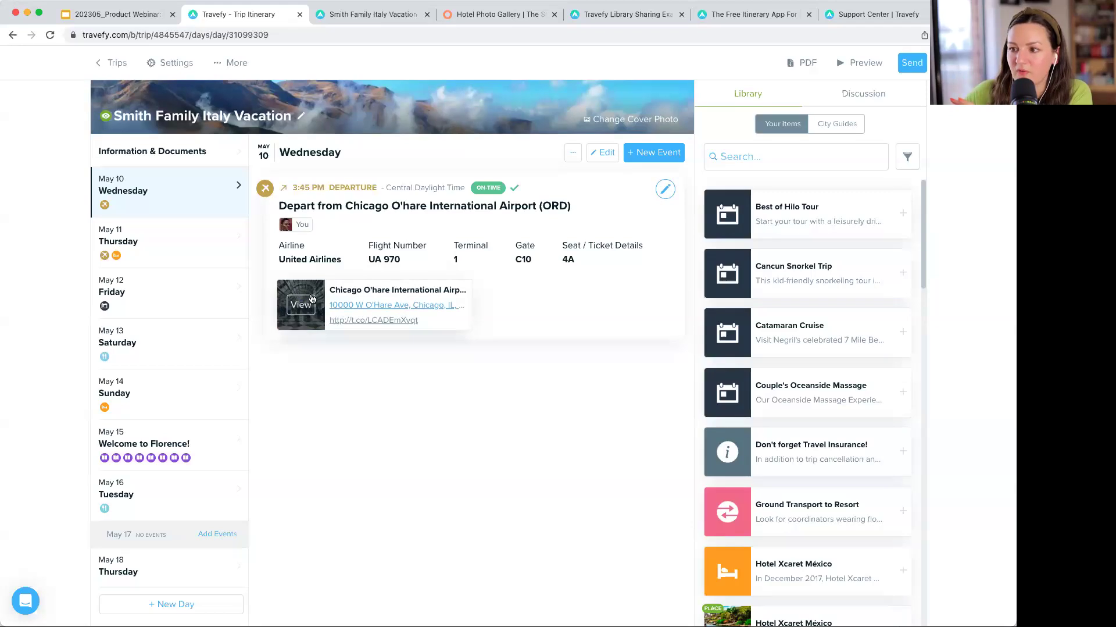
{"action": "left_click", "coordinate": [137, 240]}
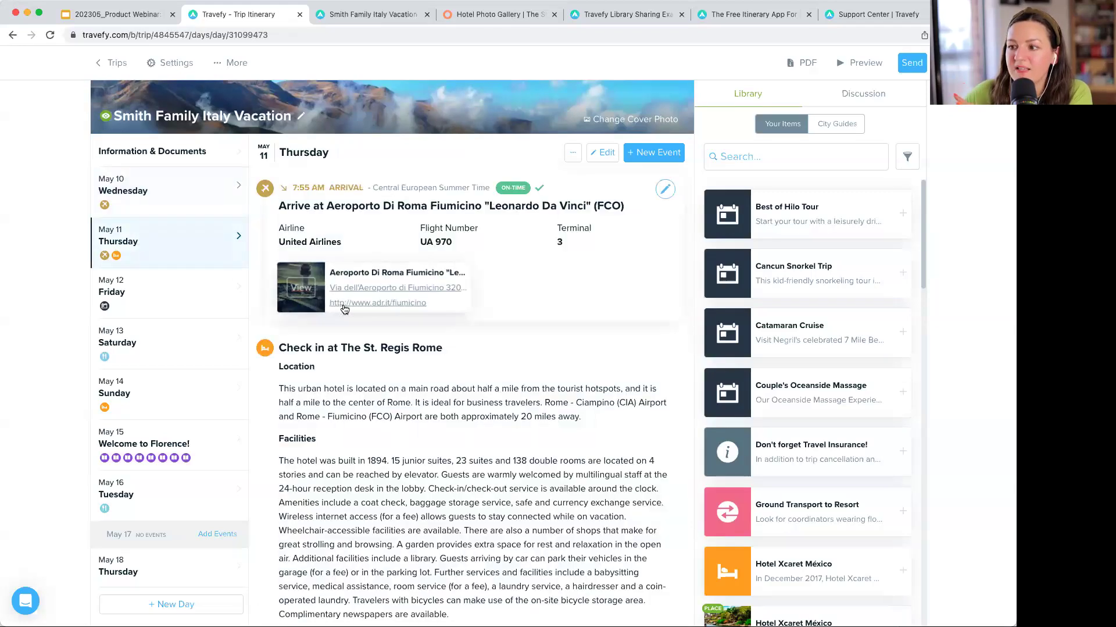
- Return to Wednesday, May 10 with the United UA 970 departure from Chicago O'Hare
{"action": "left_click", "coordinate": [180, 207]}
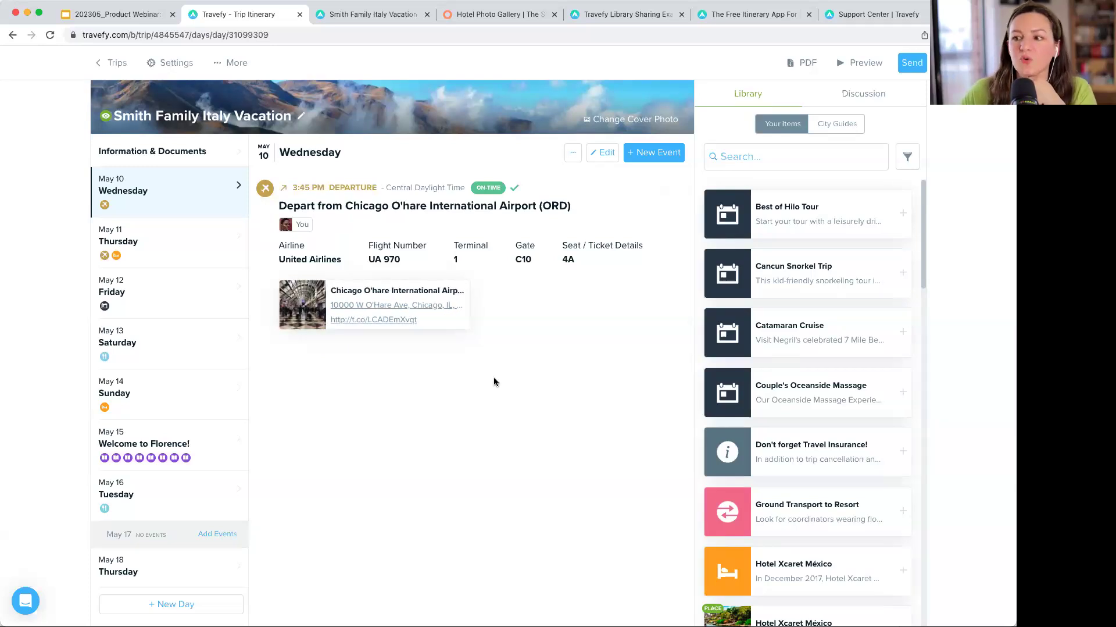
{"action": "scroll", "coordinate": [612, 211], "scroll_direction": "down", "scroll_amount": 1}
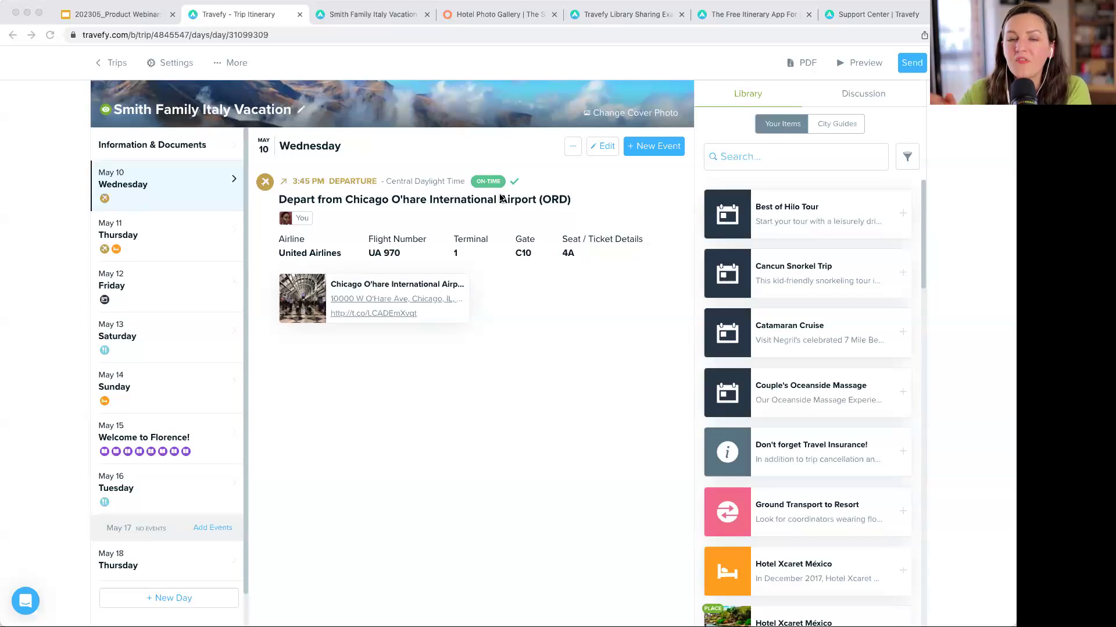
{"action": "left_click", "coordinate": [656, 72]}
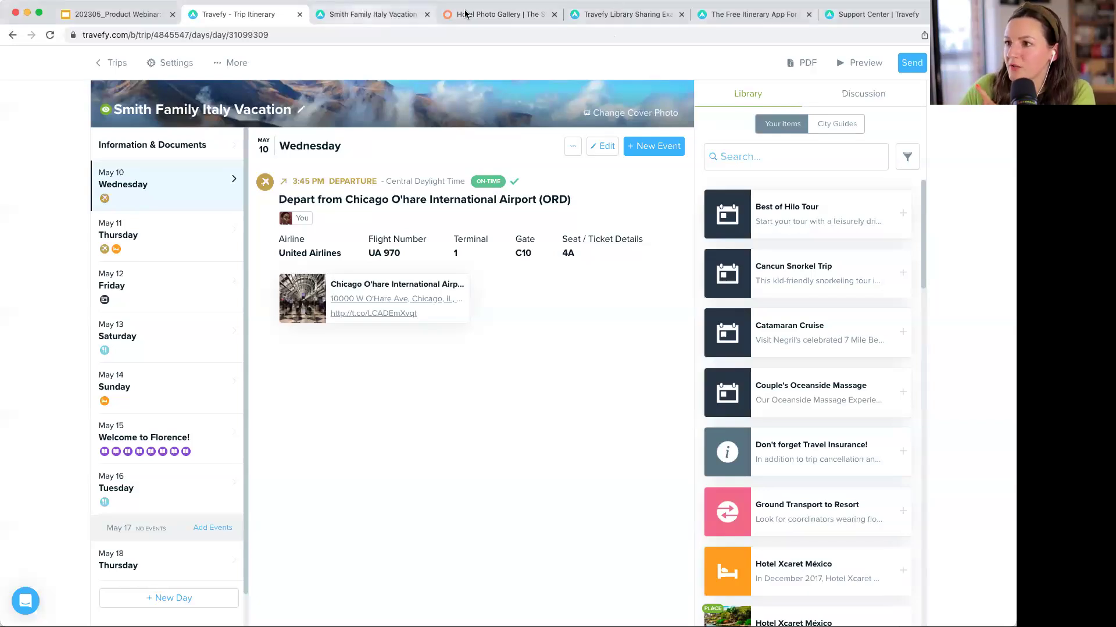
- View the Trip Plans free itinerary app page, zooming in and then back out
{"action": "left_click", "coordinate": [632, 14]}
{"action": "left_click", "coordinate": [726, 14]}
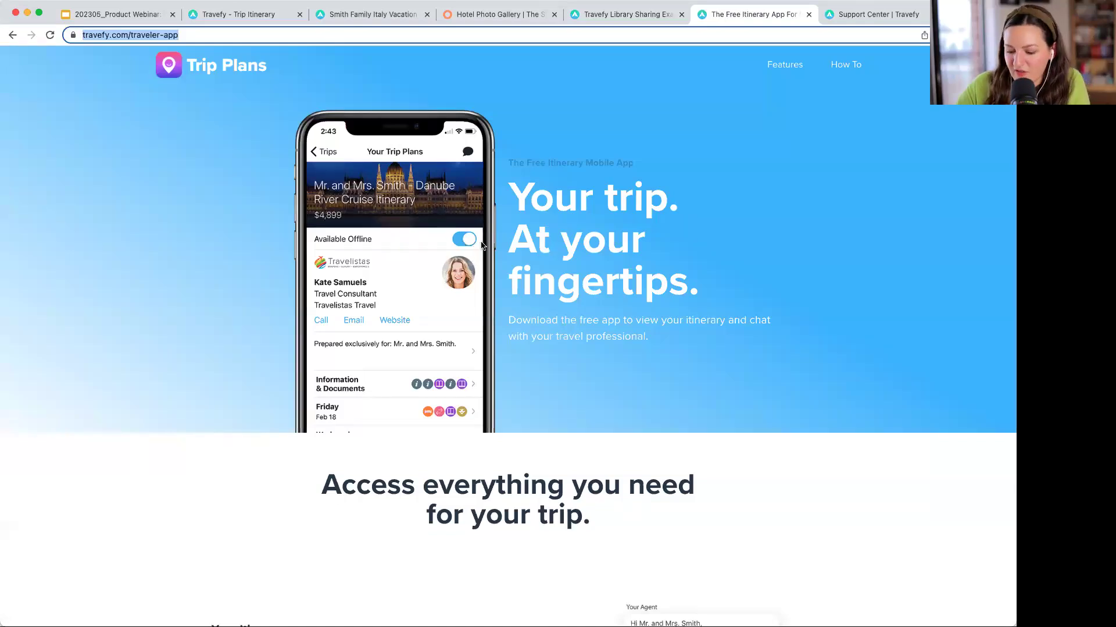
{"action": "key", "text": "super+equal"}
{"action": "key", "text": "super+equal"}
{"action": "key", "text": "super+equal"}
{"action": "scroll", "coordinate": [442, 308], "scroll_direction": "down", "scroll_amount": 2}
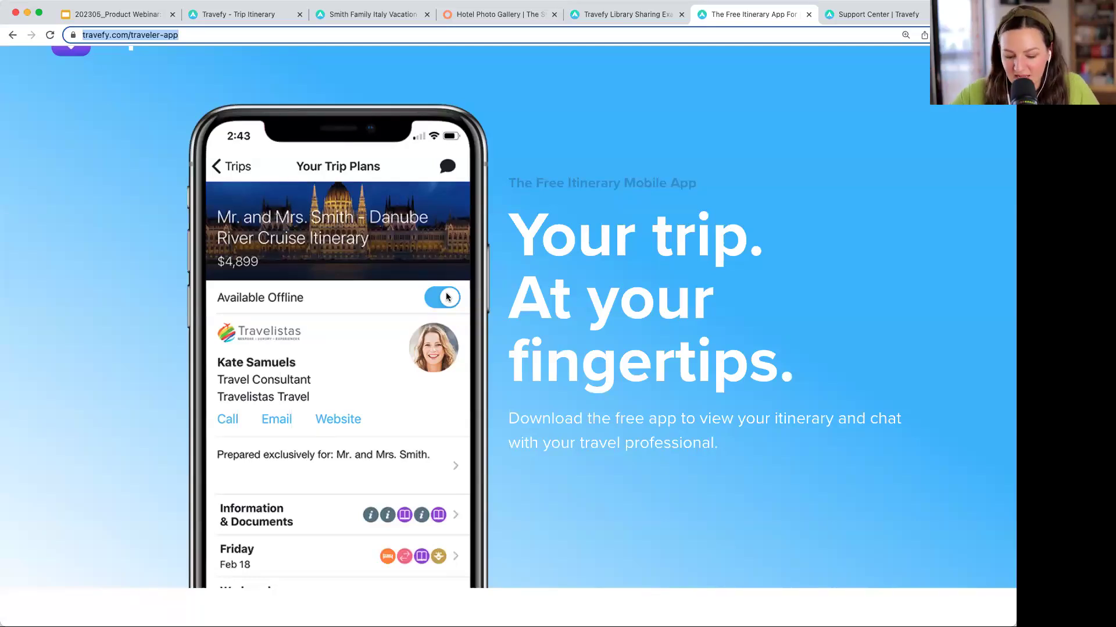
{"action": "key", "text": "super+minus"}
{"action": "key", "text": "super+minus"}
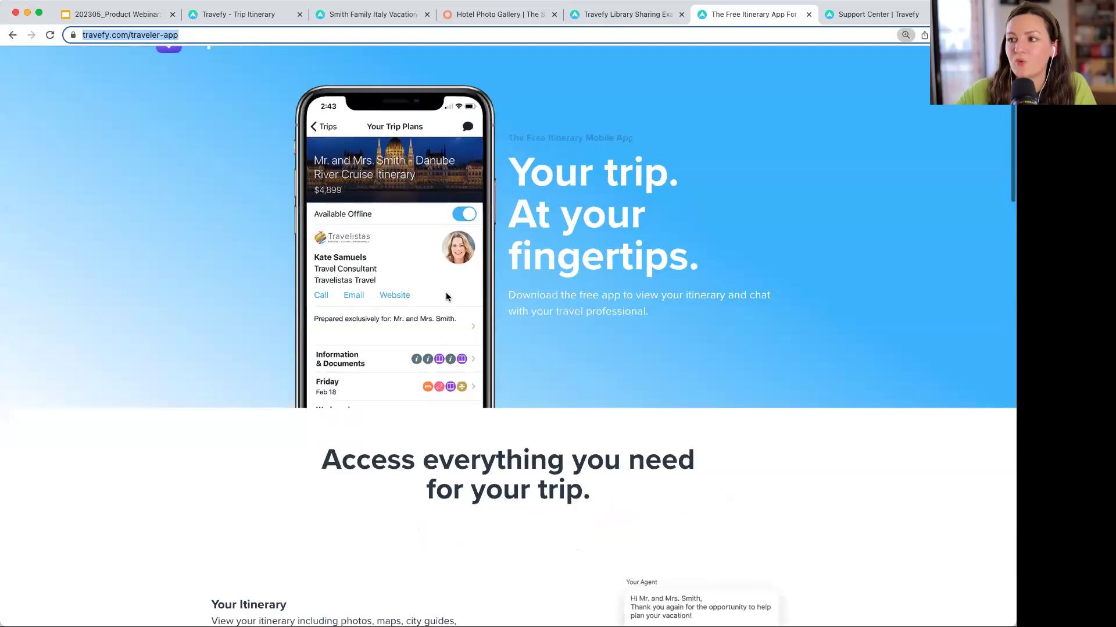
{"action": "scroll", "coordinate": [290, 157], "scroll_direction": "up", "scroll_amount": 1}
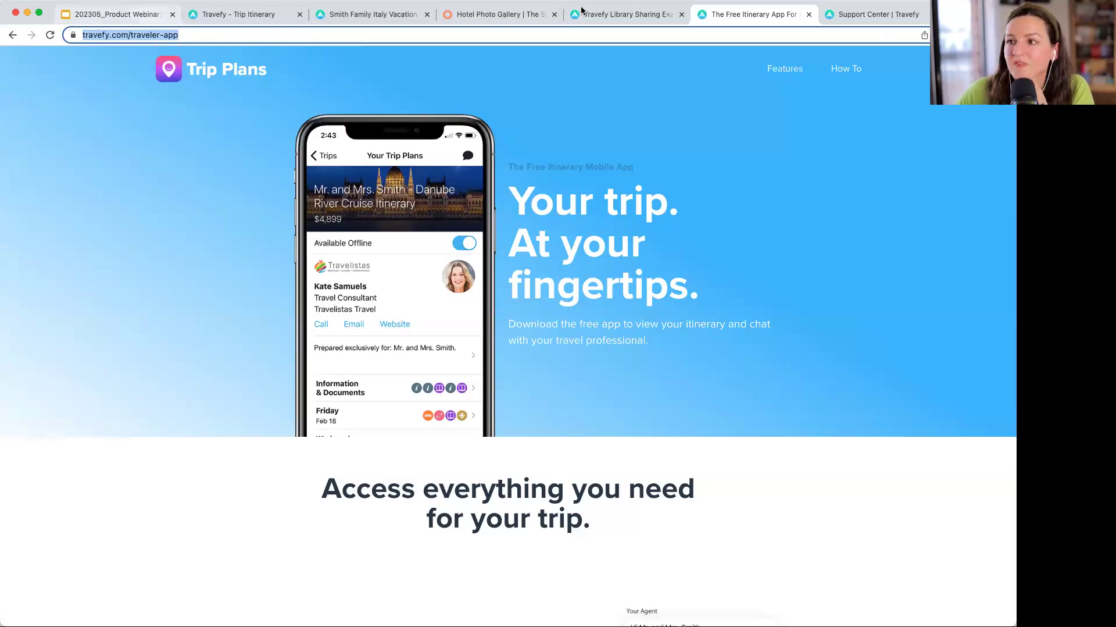
{"action": "left_click", "coordinate": [380, 7]}
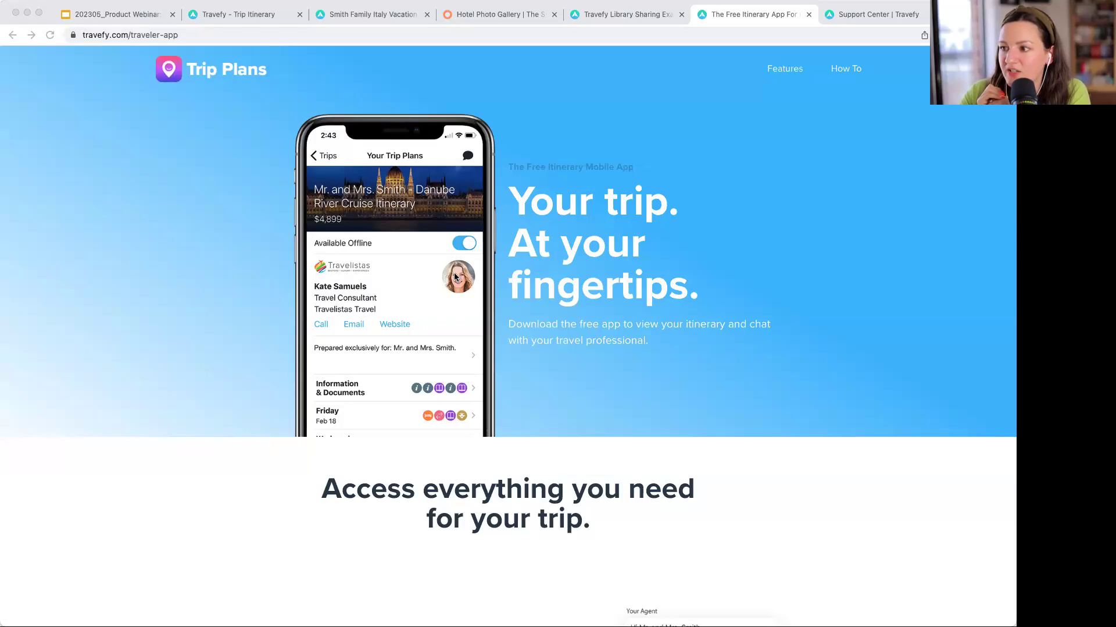
{"action": "left_click", "coordinate": [209, 109]}
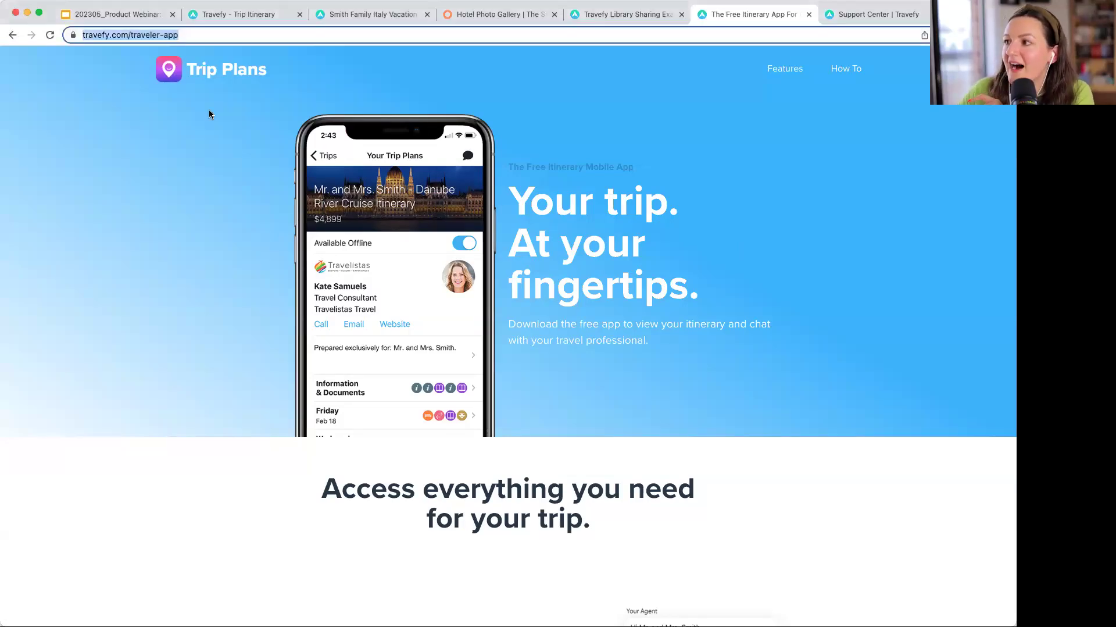
- Open the saved-items Library and search it for 'italy'
{"action": "left_click", "coordinate": [198, 16]}
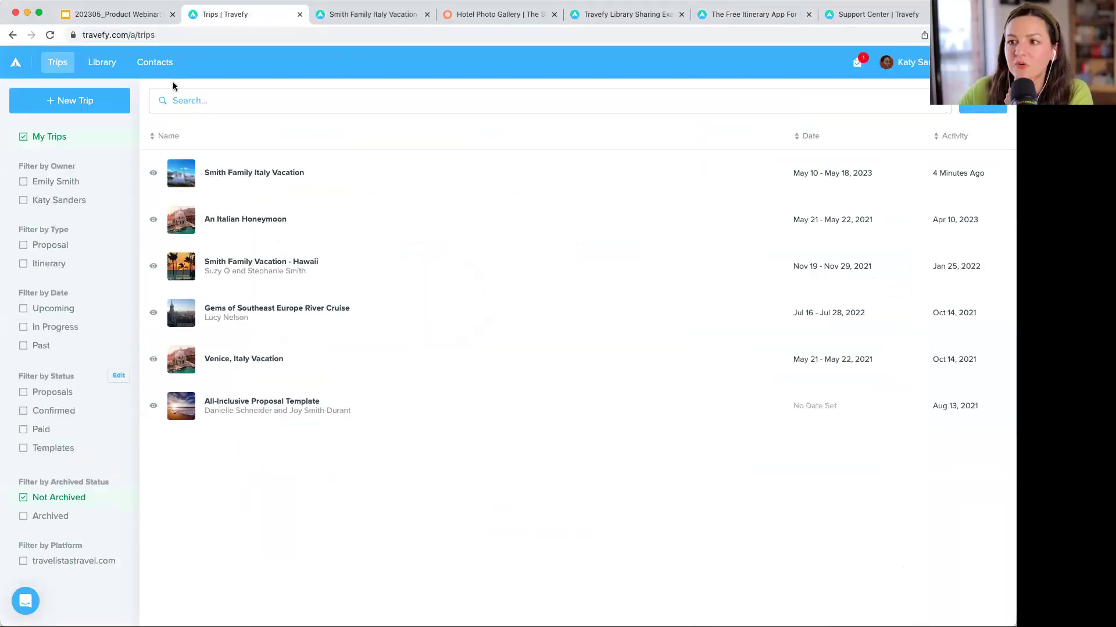
{"action": "left_click", "coordinate": [102, 62]}
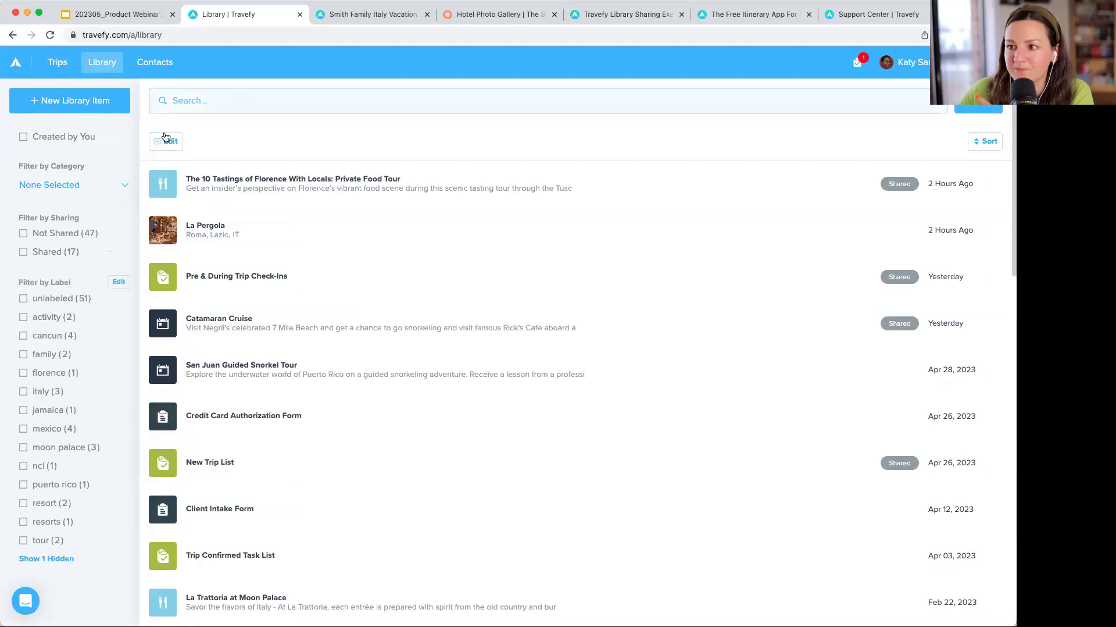
{"action": "left_click", "coordinate": [197, 100]}
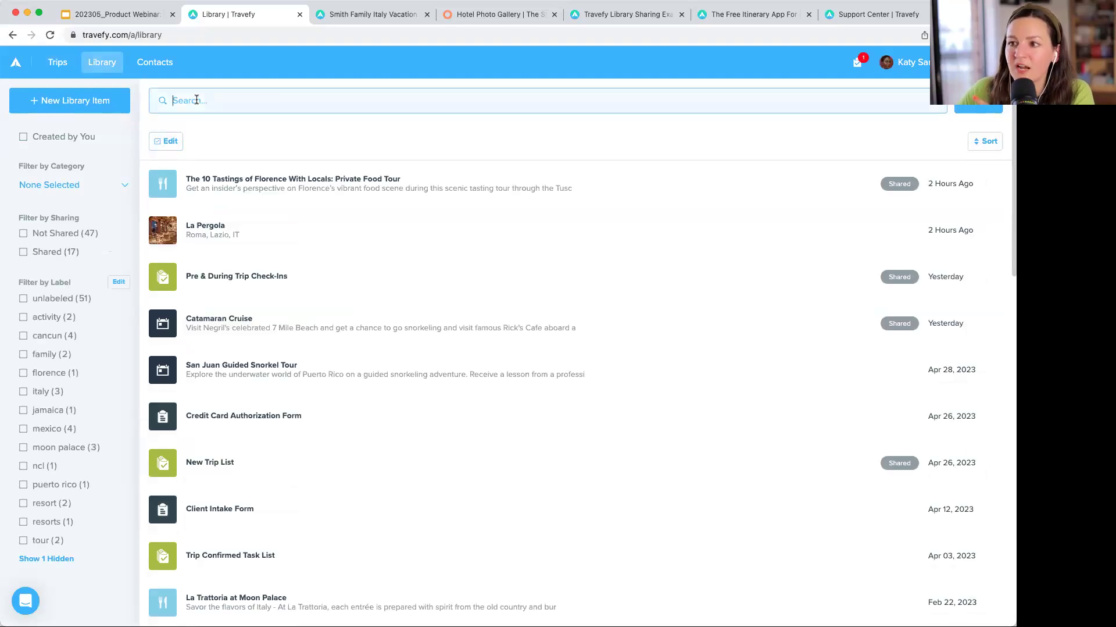
{"action": "left_click", "coordinate": [171, 141]}
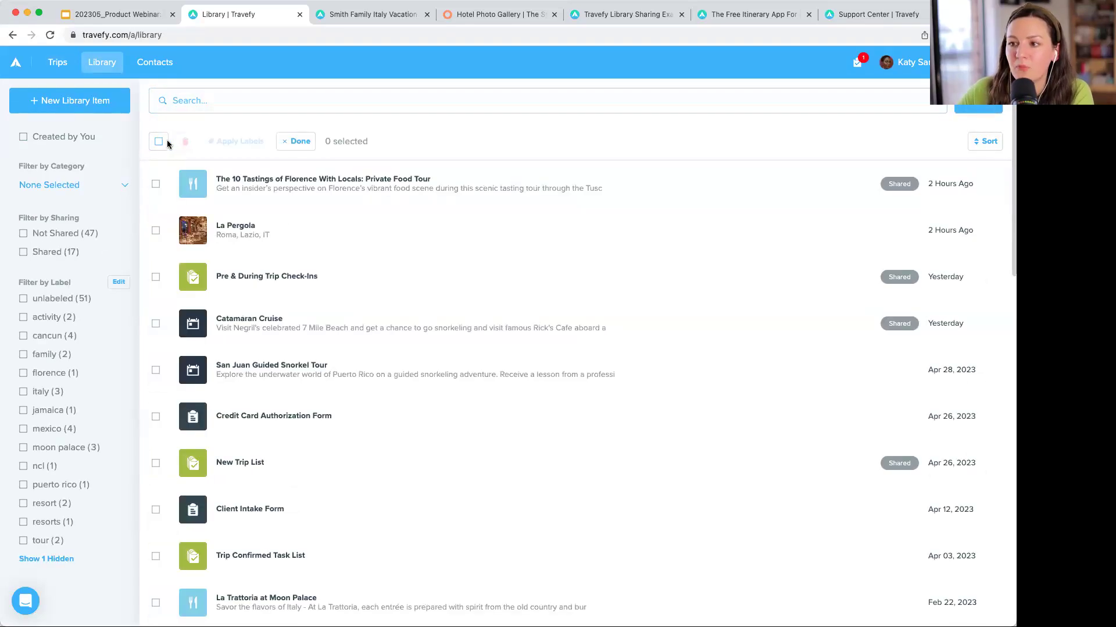
{"action": "left_click", "coordinate": [296, 143]}
{"action": "left_click", "coordinate": [231, 93]}
{"action": "type", "text": "italy"}
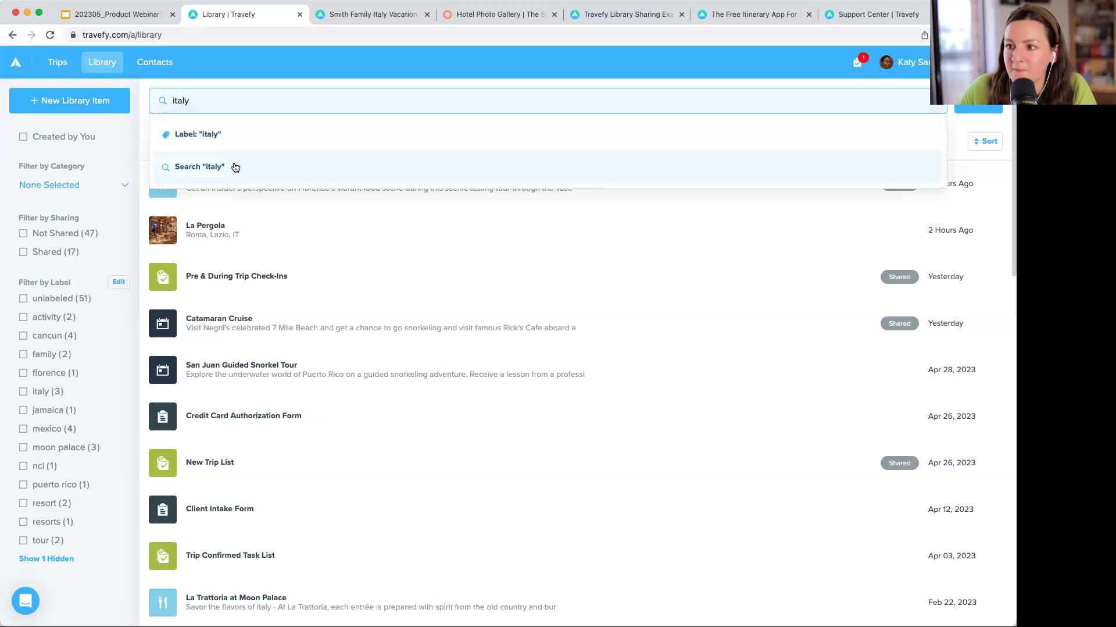
{"action": "left_click", "coordinate": [236, 168]}
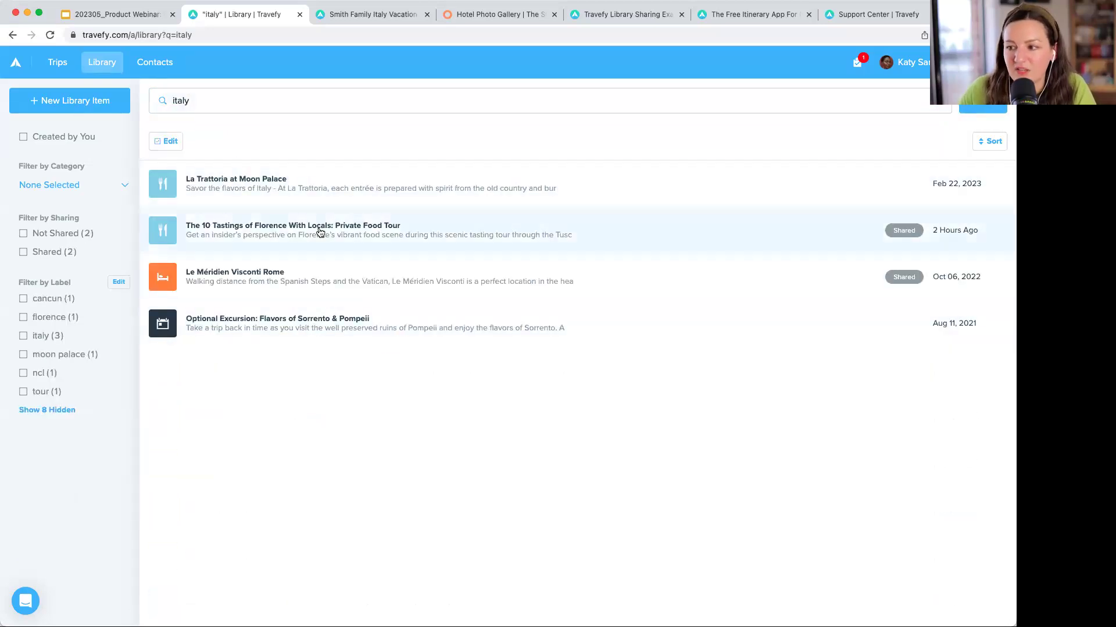
- Select all four italy items, close Apply Labels without labelling, deselect them, and return to Trips
{"action": "left_click", "coordinate": [168, 143]}
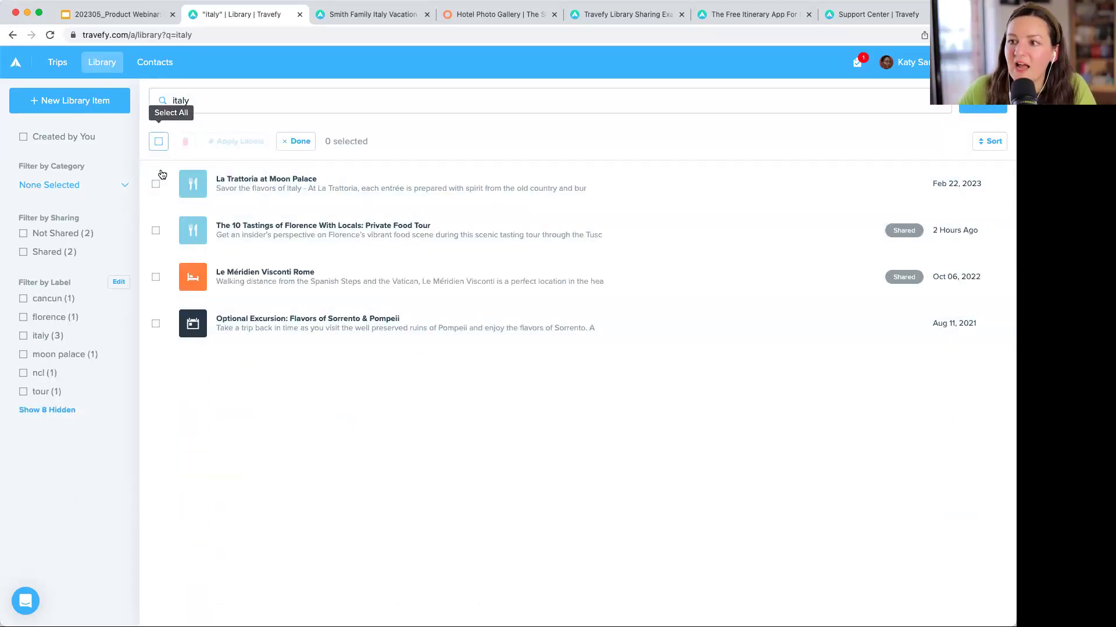
{"action": "left_click", "coordinate": [167, 144]}
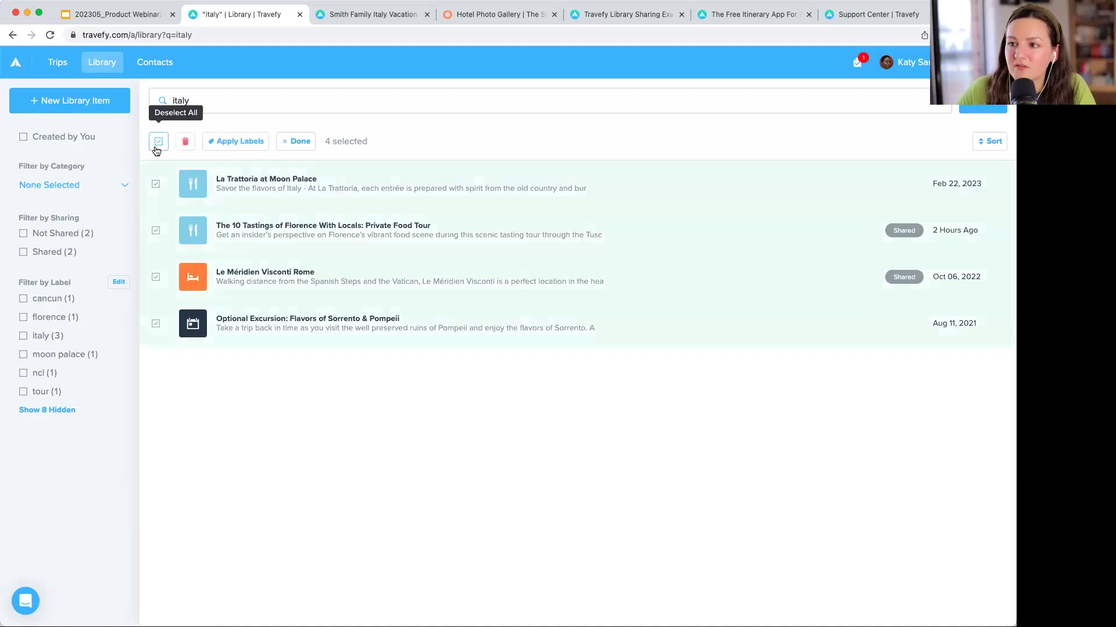
{"action": "left_click", "coordinate": [237, 141]}
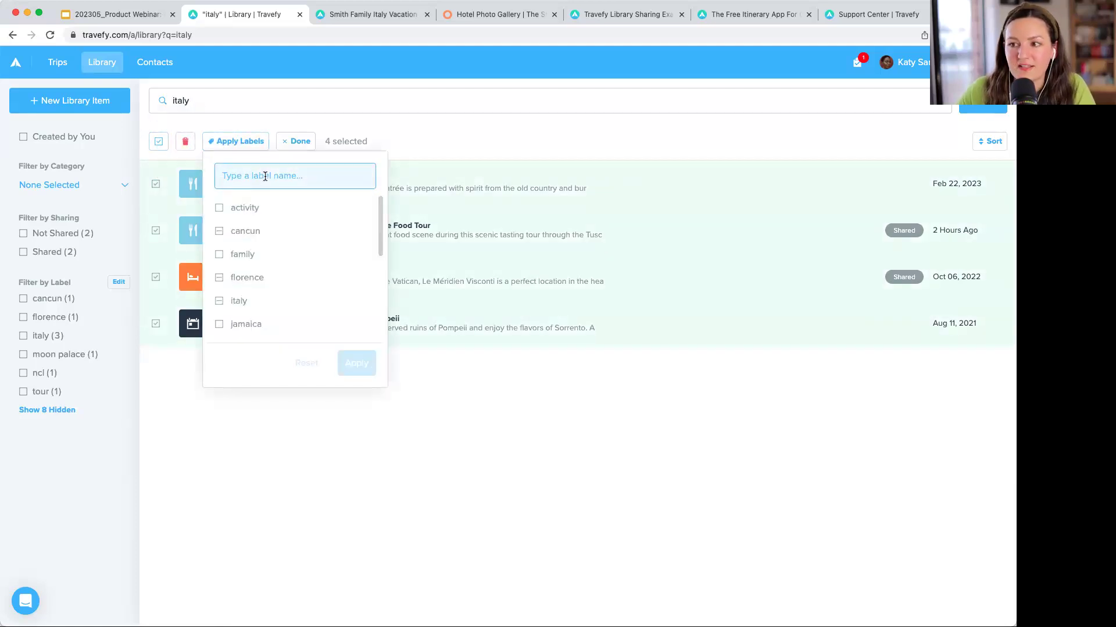
{"action": "left_click", "coordinate": [408, 114]}
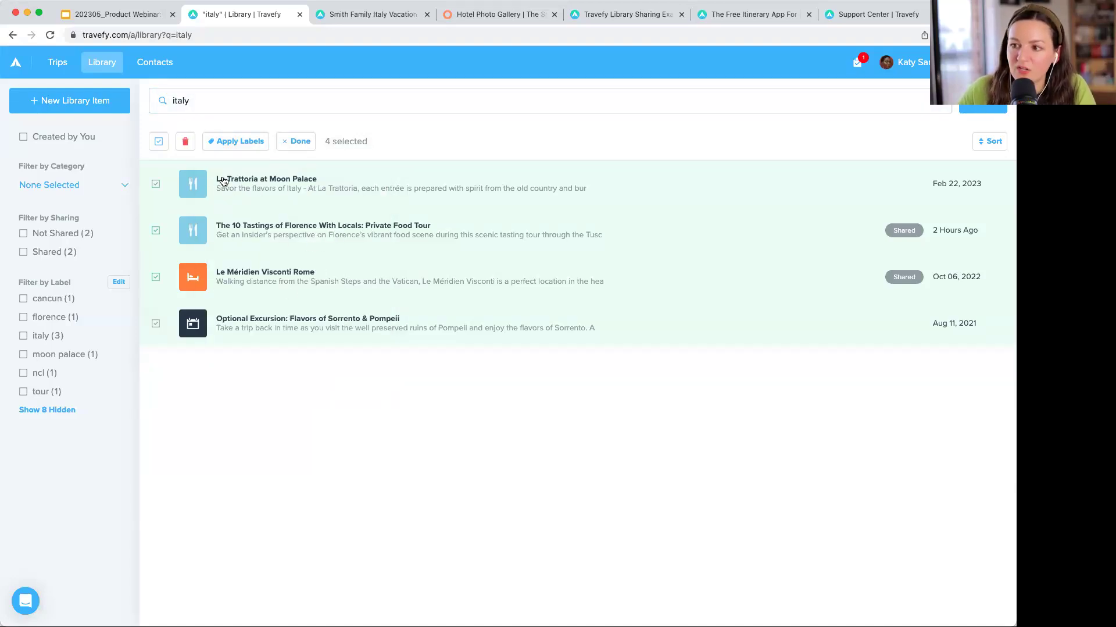
{"action": "left_click", "coordinate": [159, 141]}
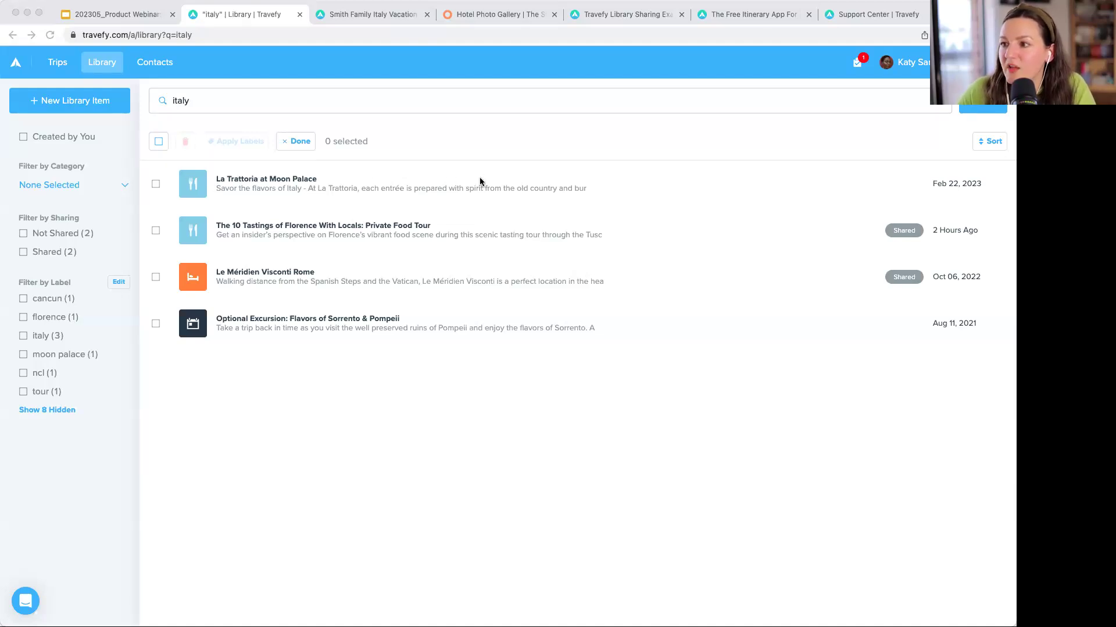
{"action": "left_click", "coordinate": [63, 60]}
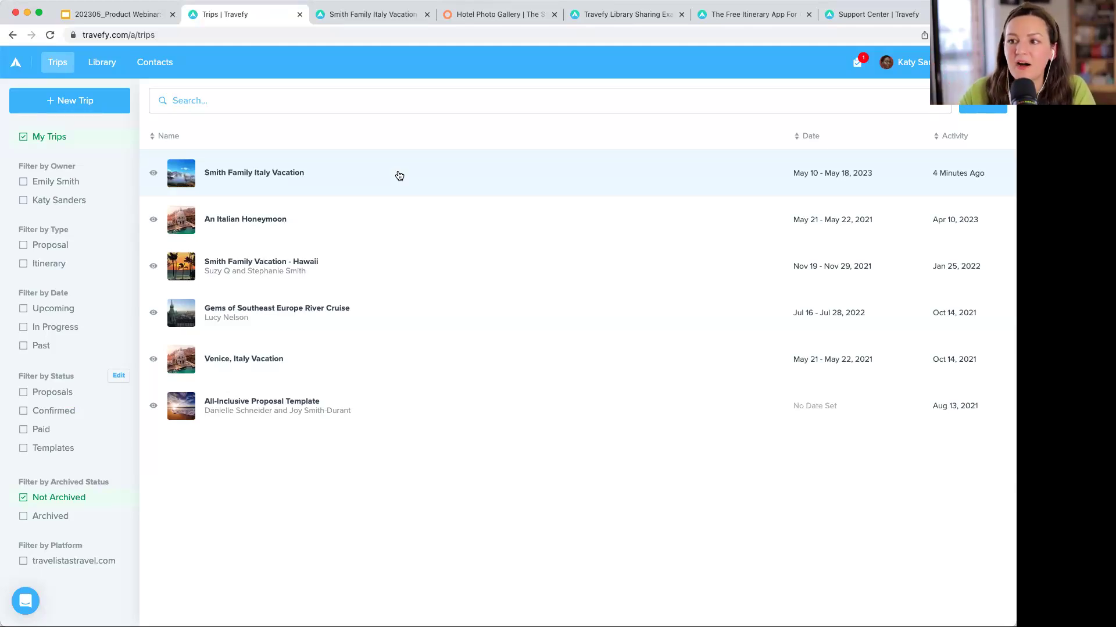
- Delete the archived duplicate Smith Family Italy Vacation trip and reopen the main trip's summary
{"action": "left_click", "coordinate": [400, 175]}
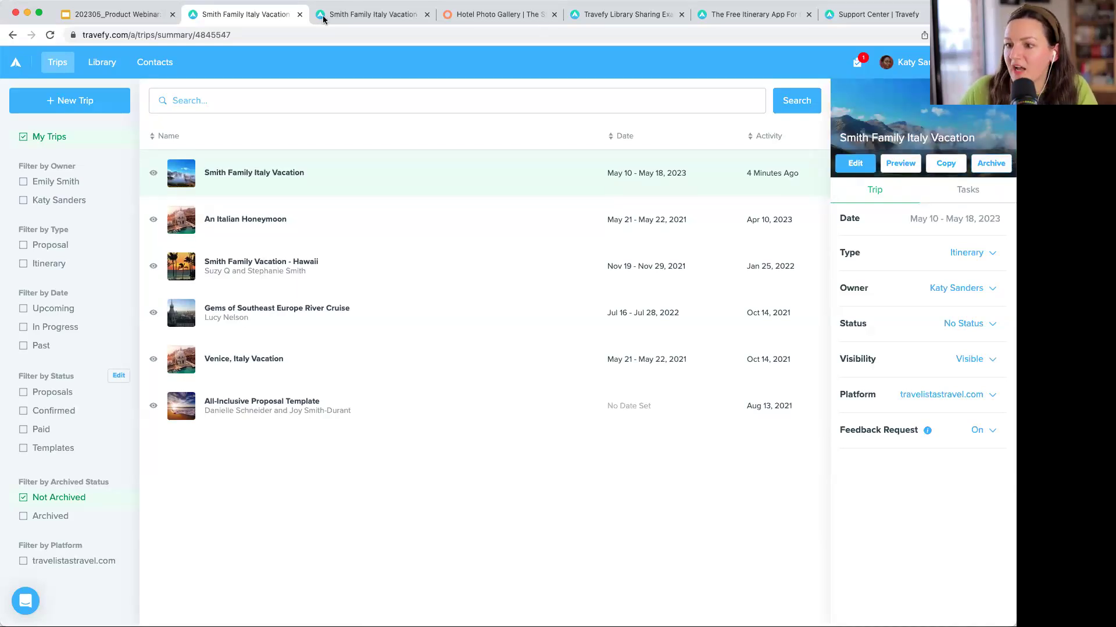
{"action": "left_click", "coordinate": [55, 517]}
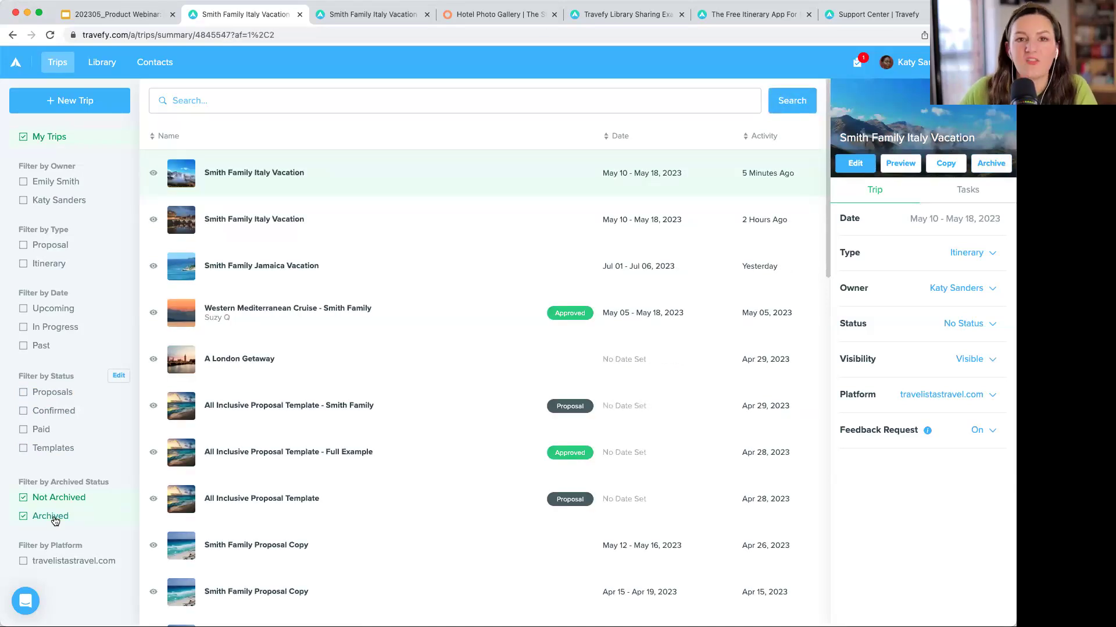
{"action": "left_click", "coordinate": [54, 517]}
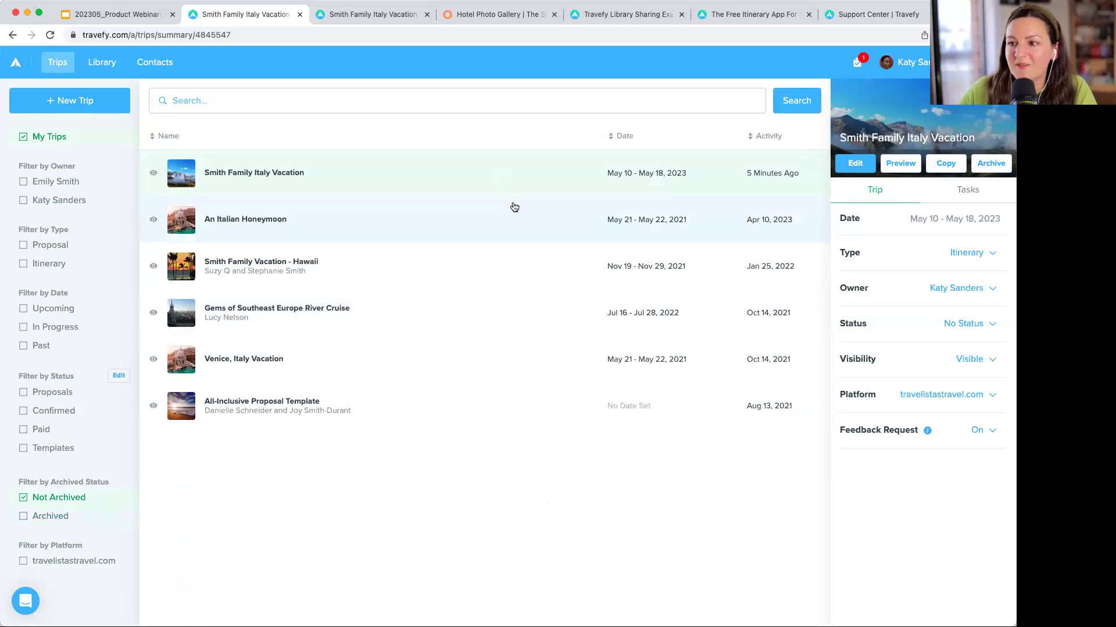
{"action": "left_click", "coordinate": [55, 517]}
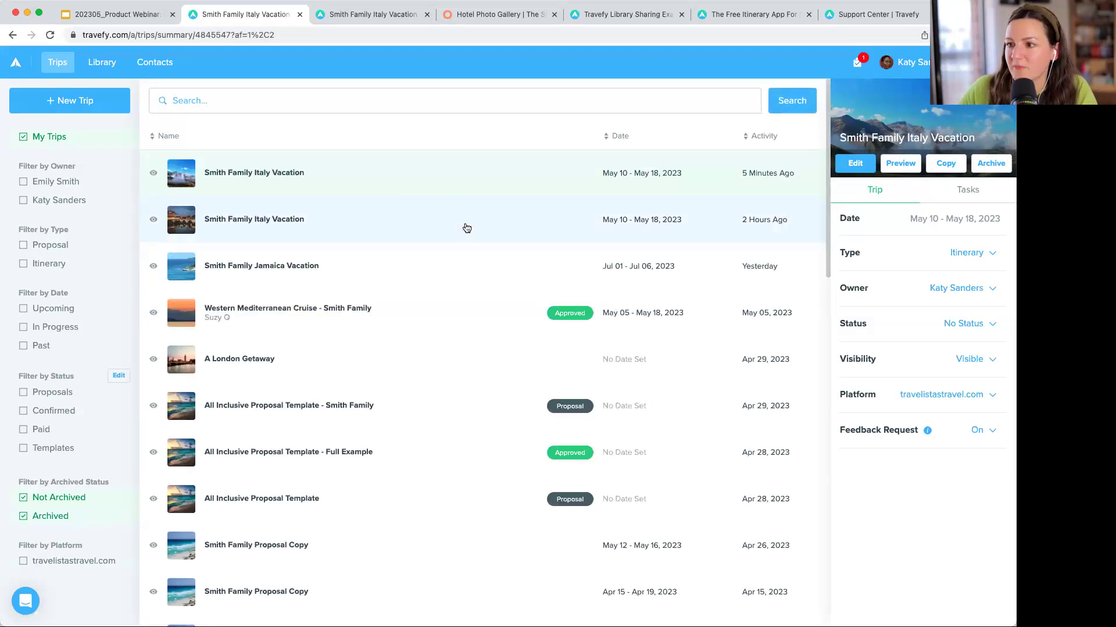
{"action": "left_click", "coordinate": [463, 226]}
{"action": "left_click", "coordinate": [977, 167]}
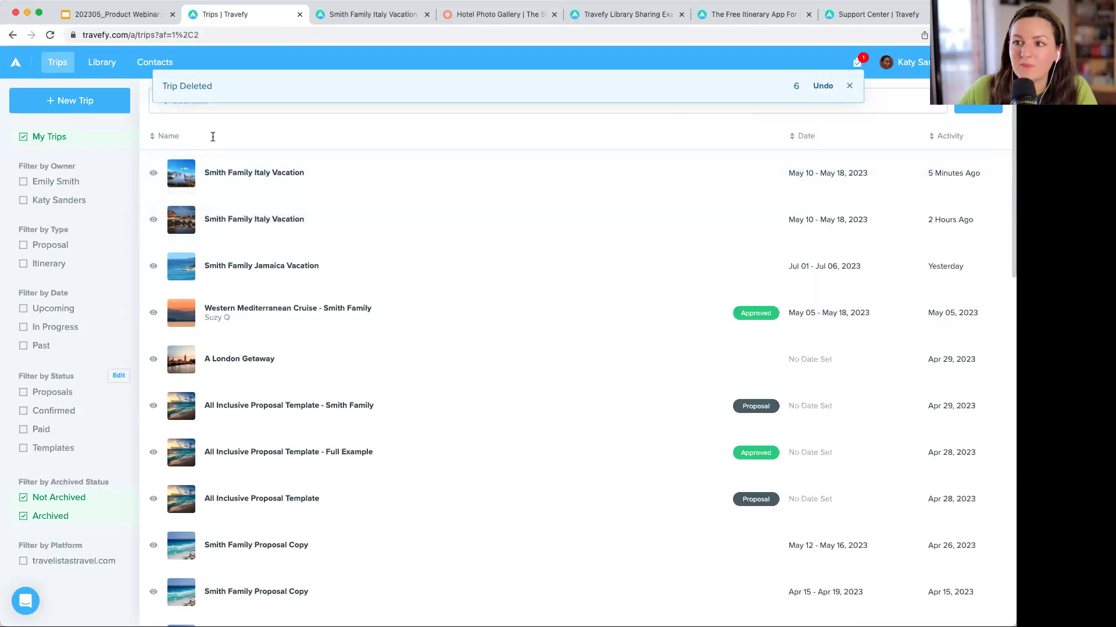
{"action": "left_click", "coordinate": [849, 86]}
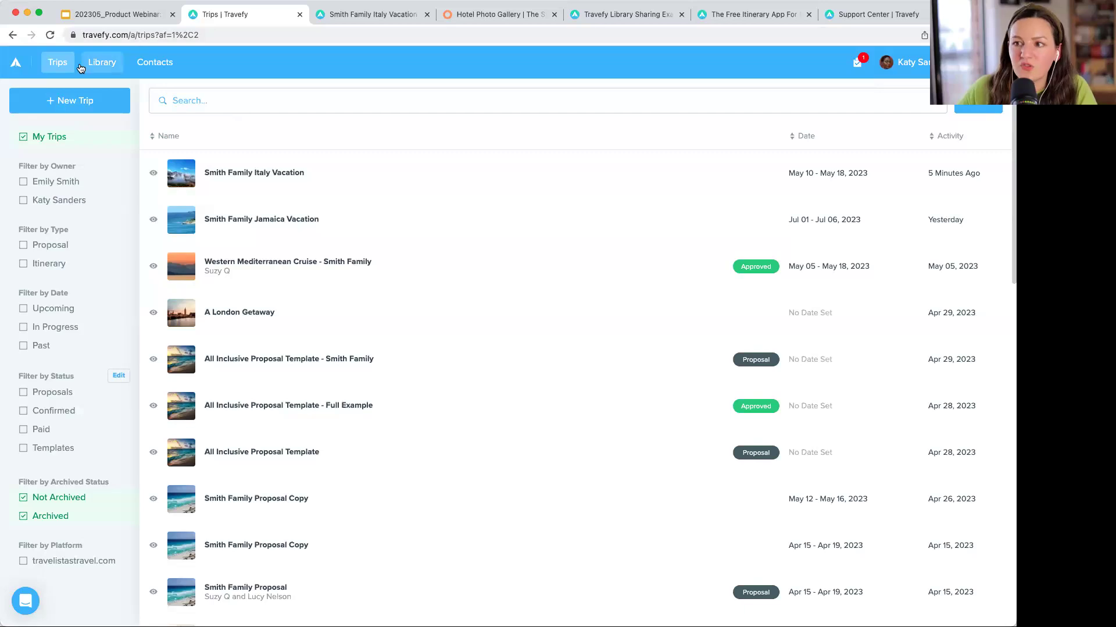
{"action": "left_click", "coordinate": [24, 516]}
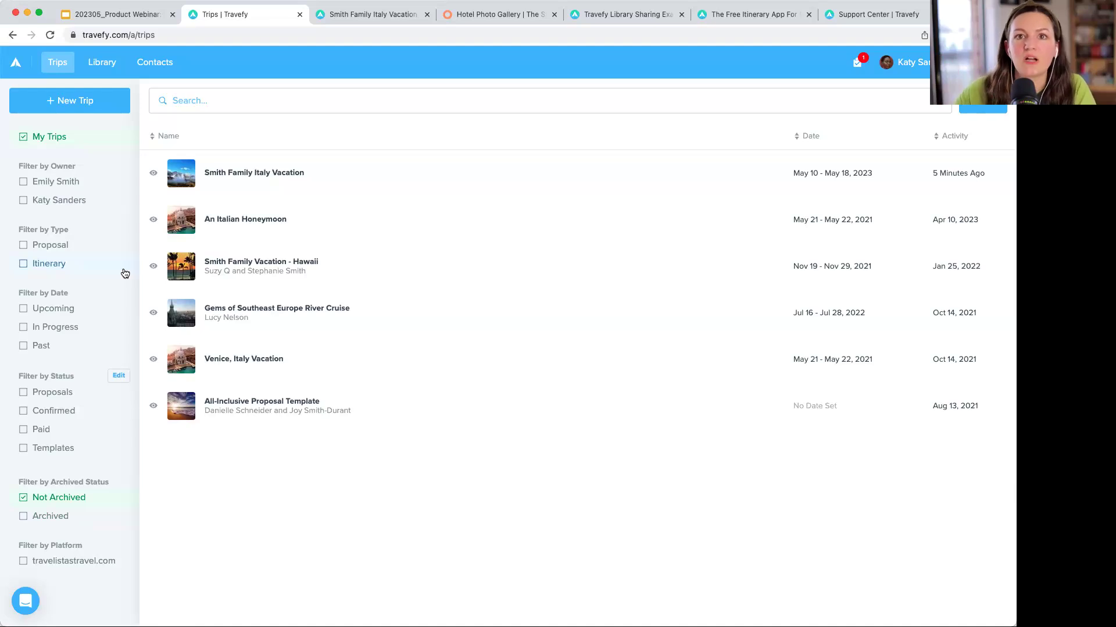
{"action": "left_click", "coordinate": [465, 169]}
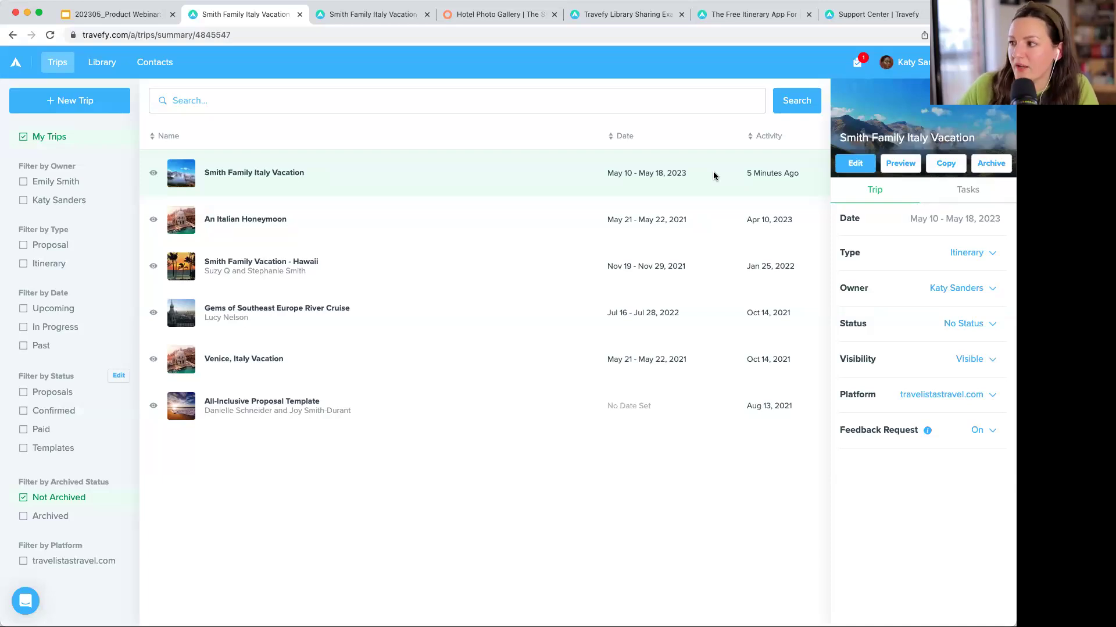
{"action": "left_click", "coordinate": [974, 357]}
{"action": "left_click", "coordinate": [955, 409]}
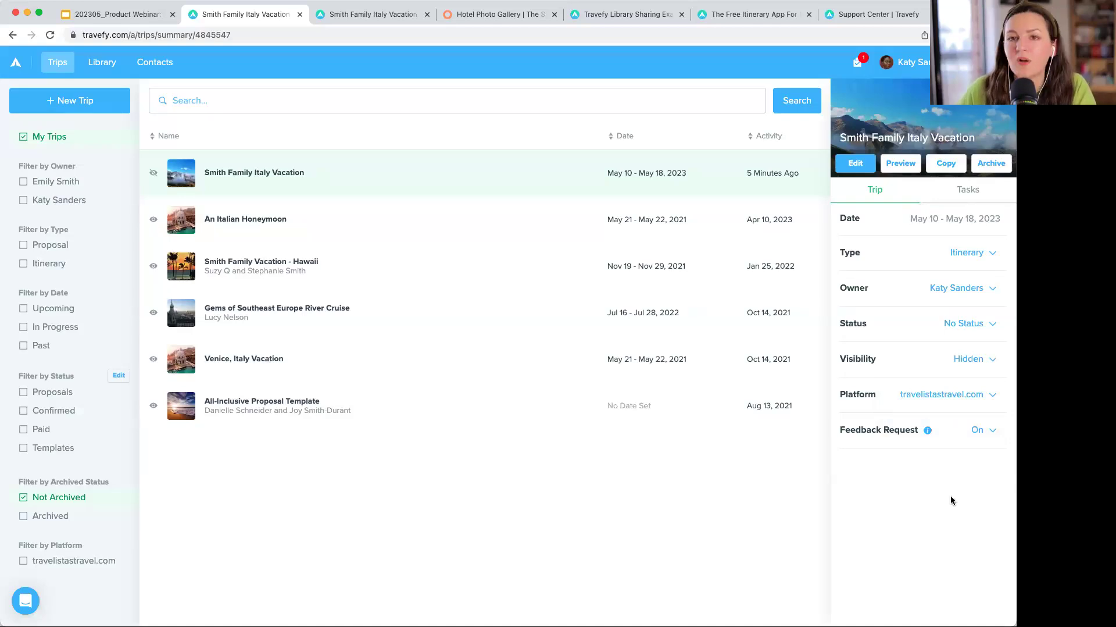
{"action": "left_click", "coordinate": [915, 163]}
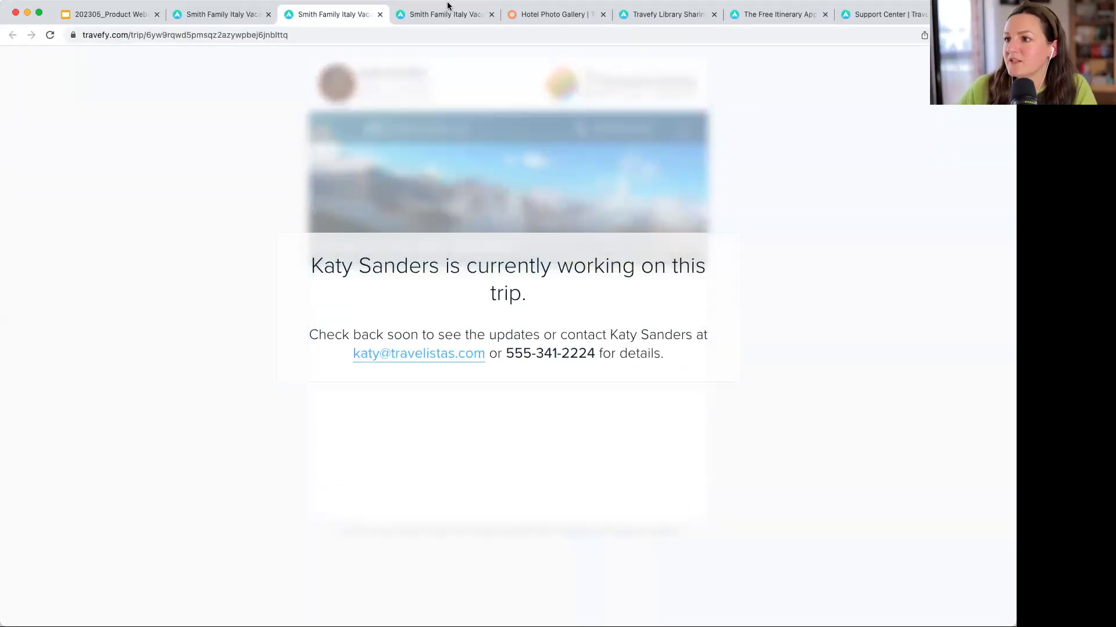
{"action": "left_click", "coordinate": [381, 15]}
{"action": "left_click", "coordinate": [970, 360]}
{"action": "left_click", "coordinate": [939, 388]}
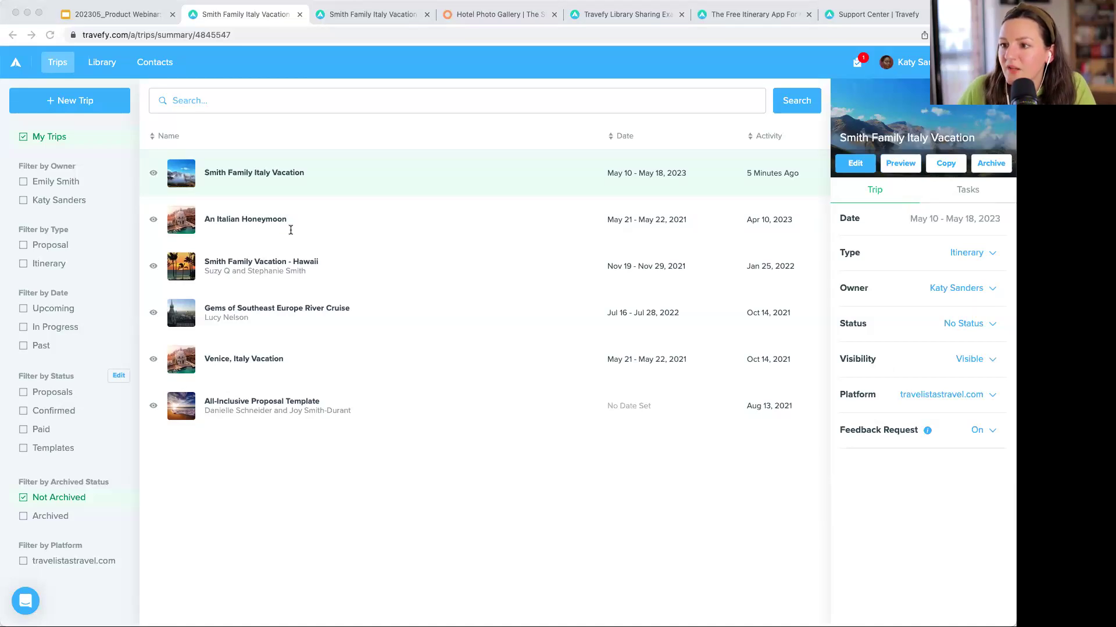
{"action": "left_click", "coordinate": [524, 543]}
- Add a new day and move it to the top, making Tuesday, May 9 the first day
{"action": "left_click", "coordinate": [855, 163]}
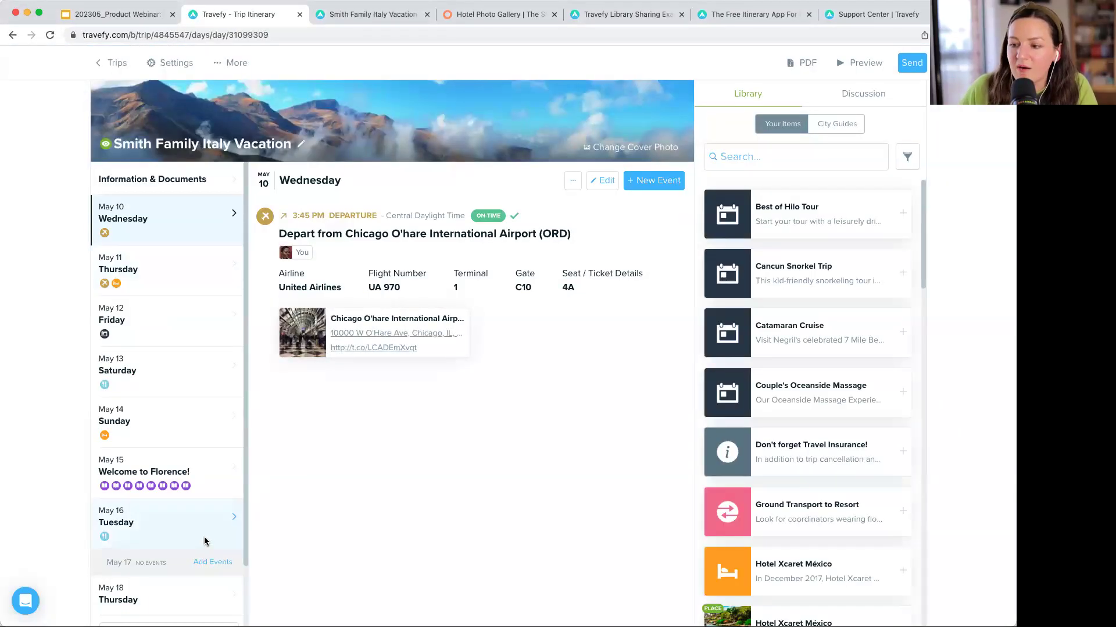
{"action": "scroll", "coordinate": [205, 541], "scroll_direction": "down", "scroll_amount": 2}
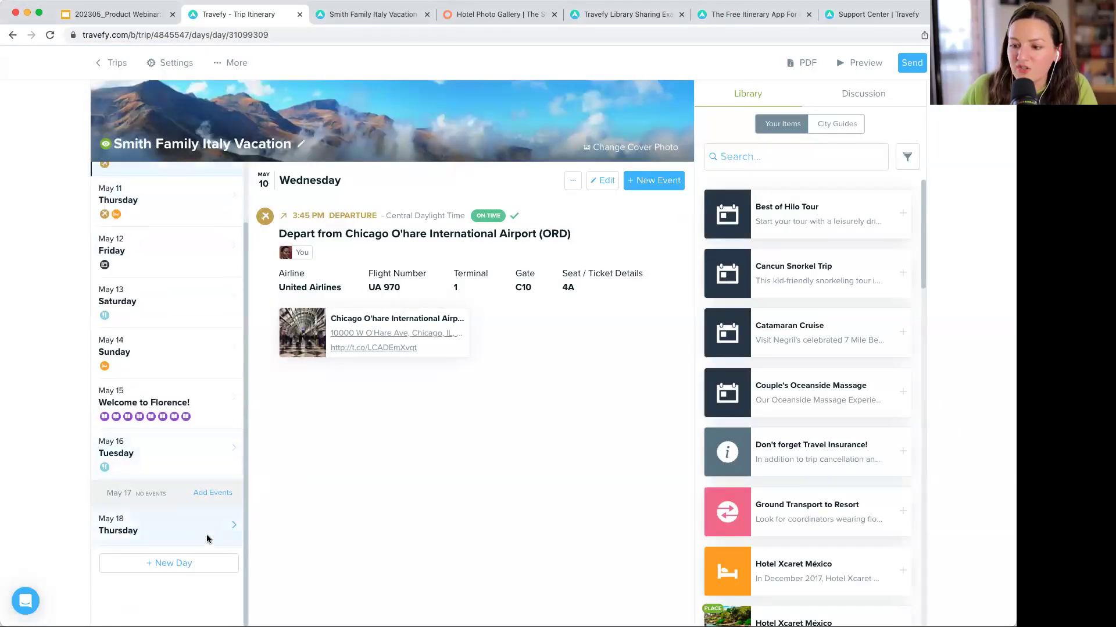
{"action": "left_click", "coordinate": [190, 563]}
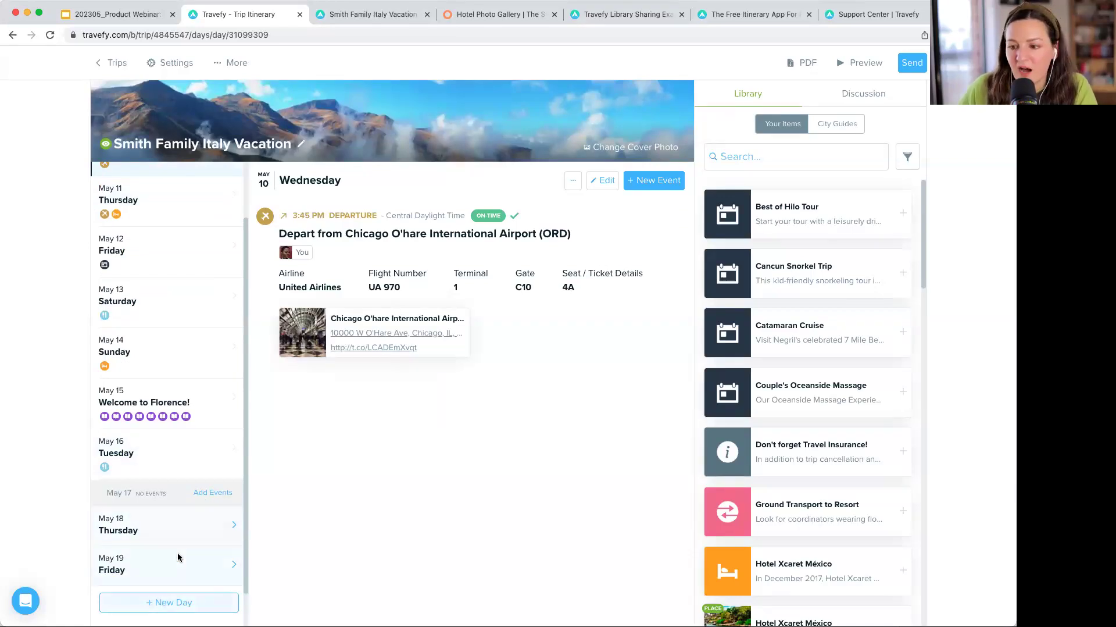
{"action": "left_click_drag", "start_coordinate": [172, 566], "coordinate": [168, 222]}
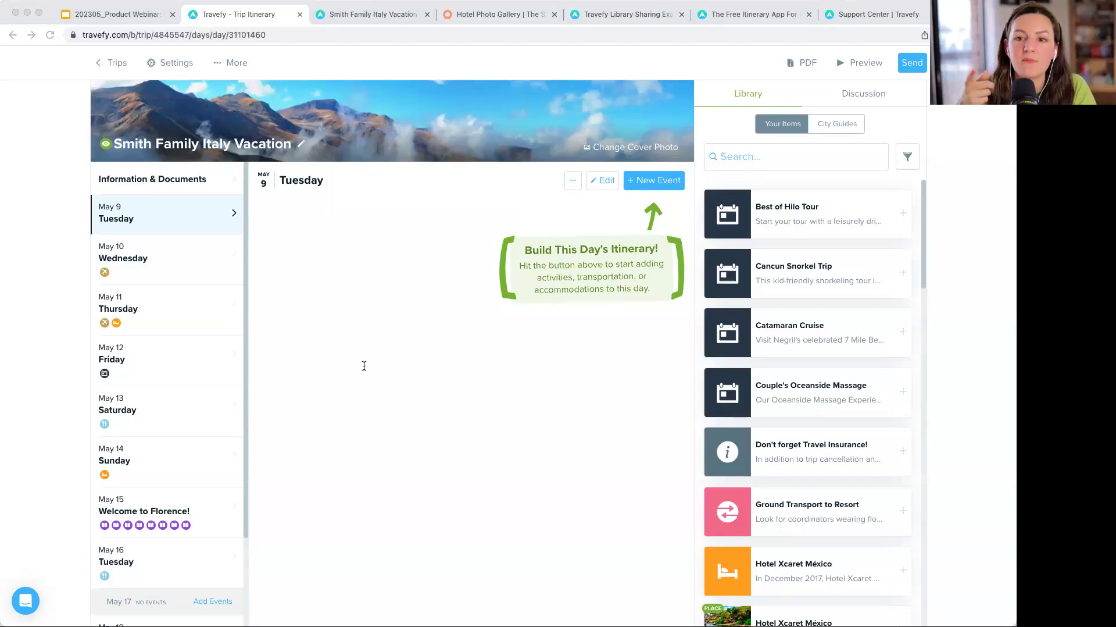
{"action": "left_click", "coordinate": [343, 506]}
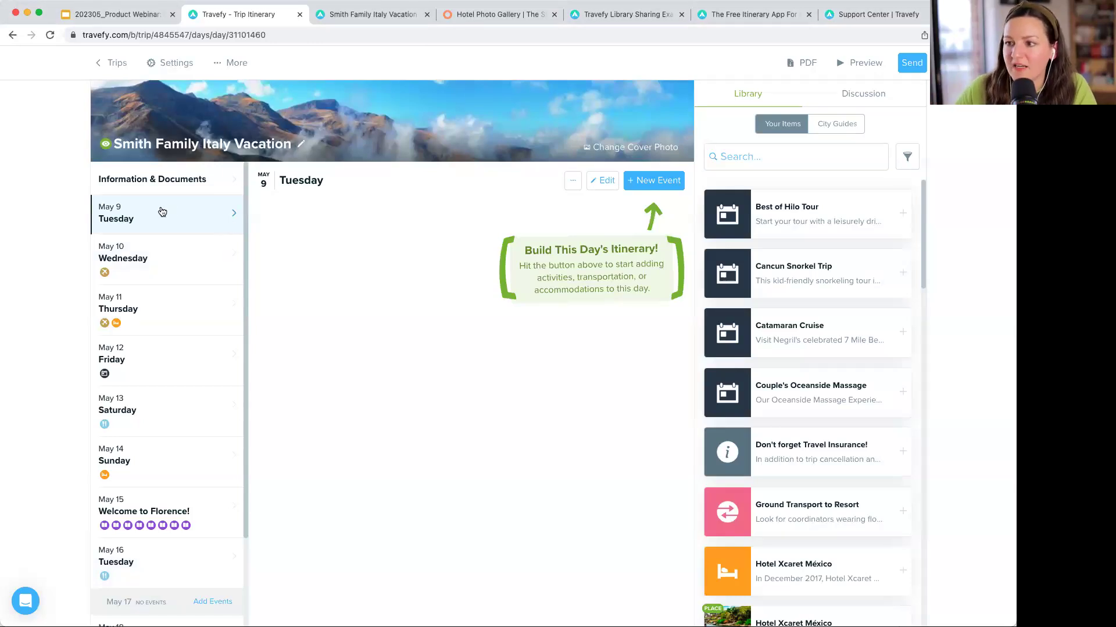
{"action": "left_click", "coordinate": [872, 97]}
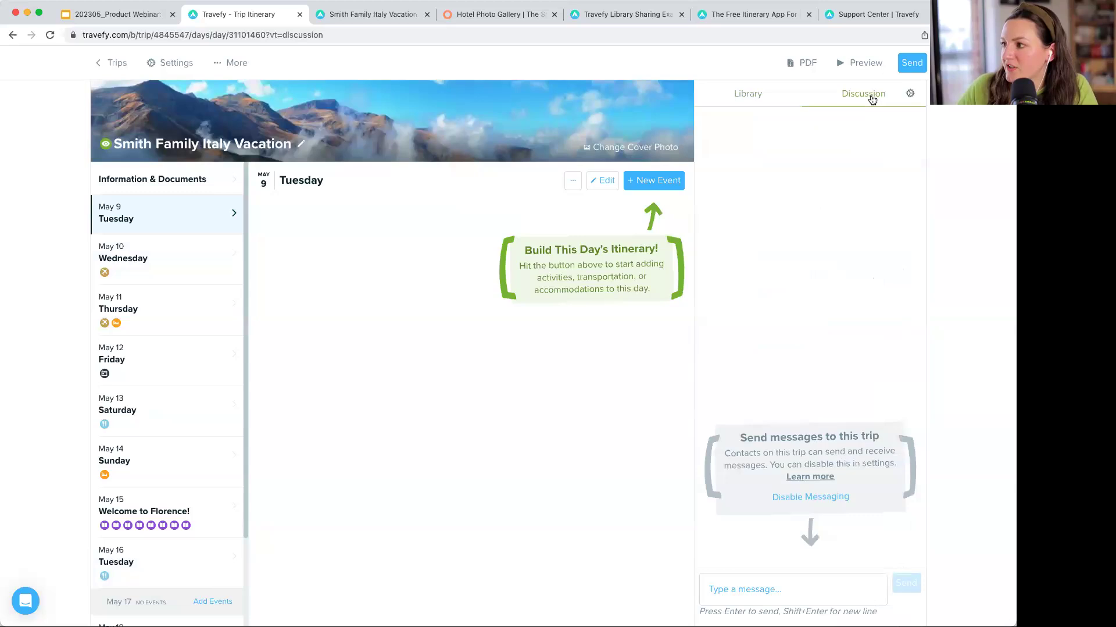
{"action": "left_click", "coordinate": [774, 589]}
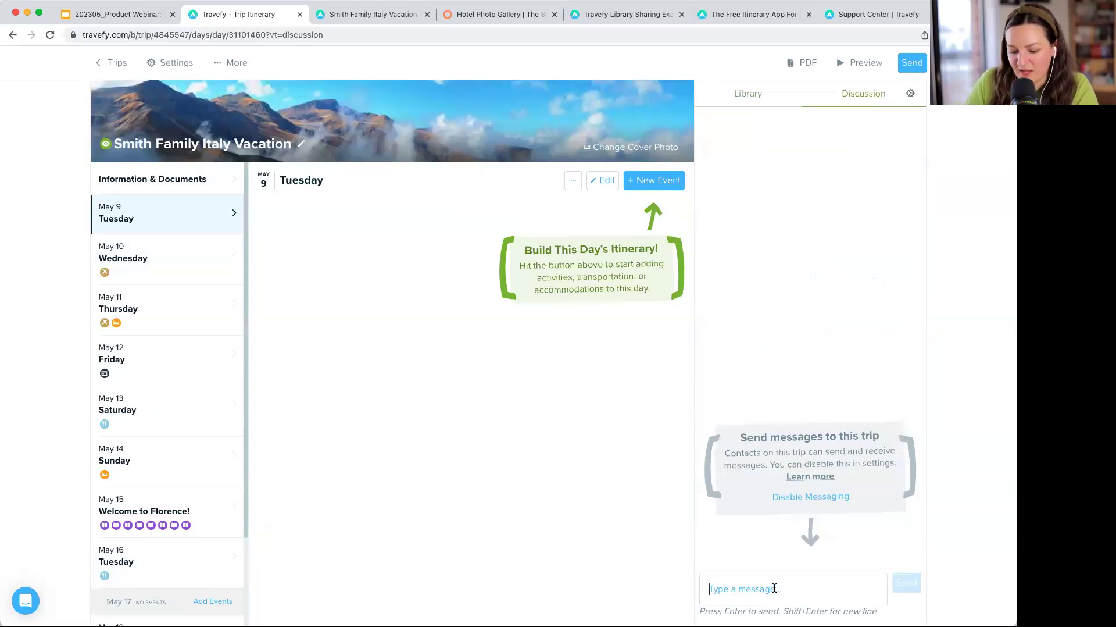
{"action": "type", "text": "Hey I just added tour "}
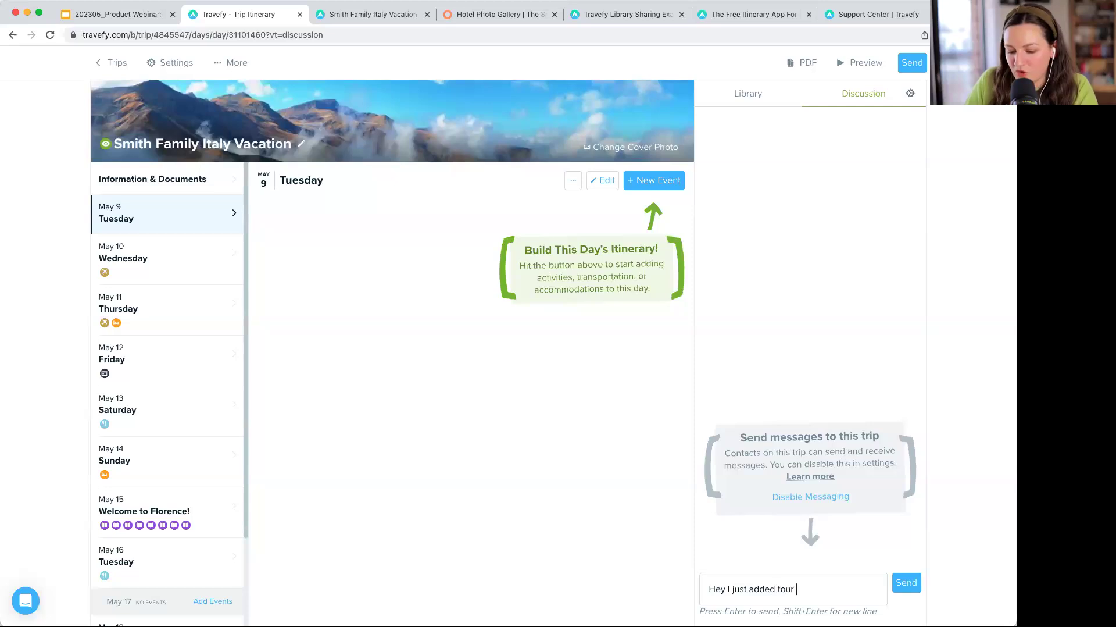
{"action": "type", "text": "o day 15"}
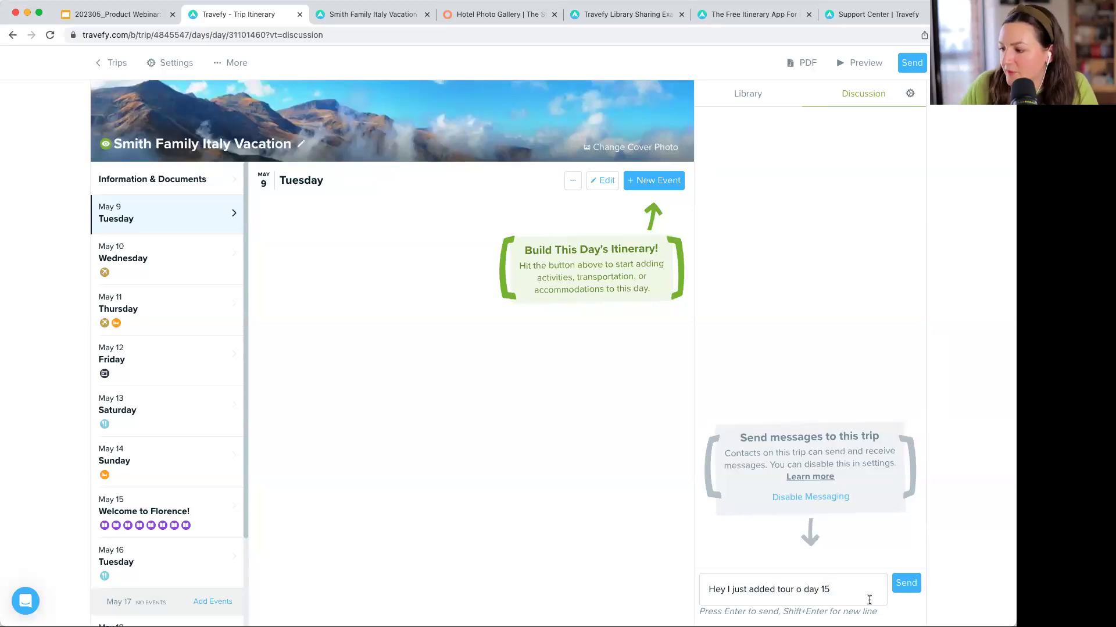
{"action": "left_click", "coordinate": [906, 582]}
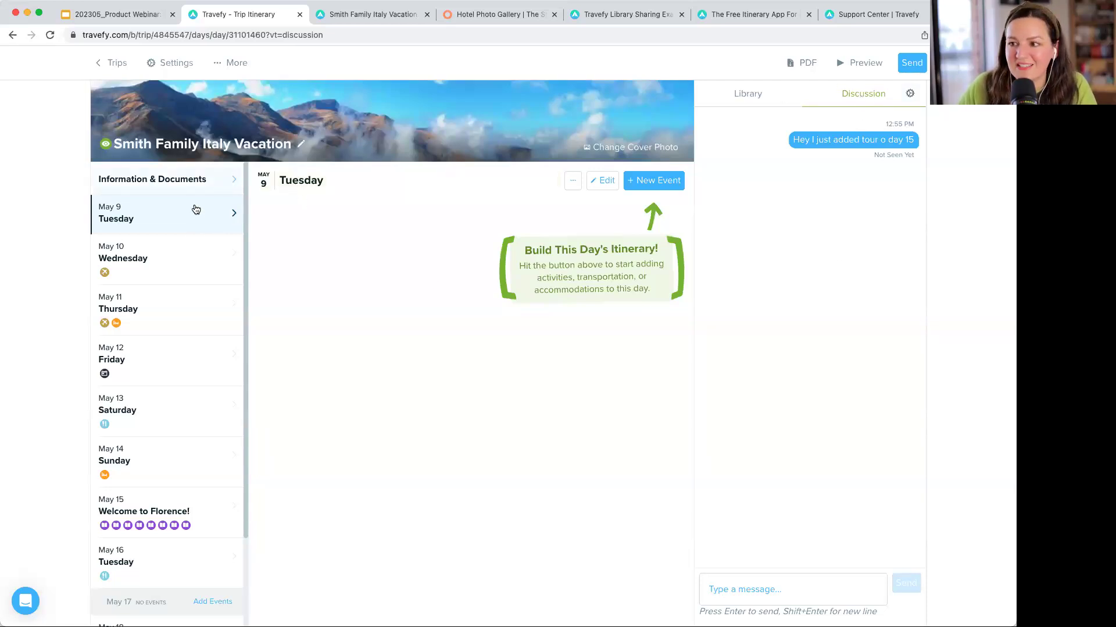
{"action": "scroll", "coordinate": [197, 211], "scroll_direction": "down", "scroll_amount": 1}
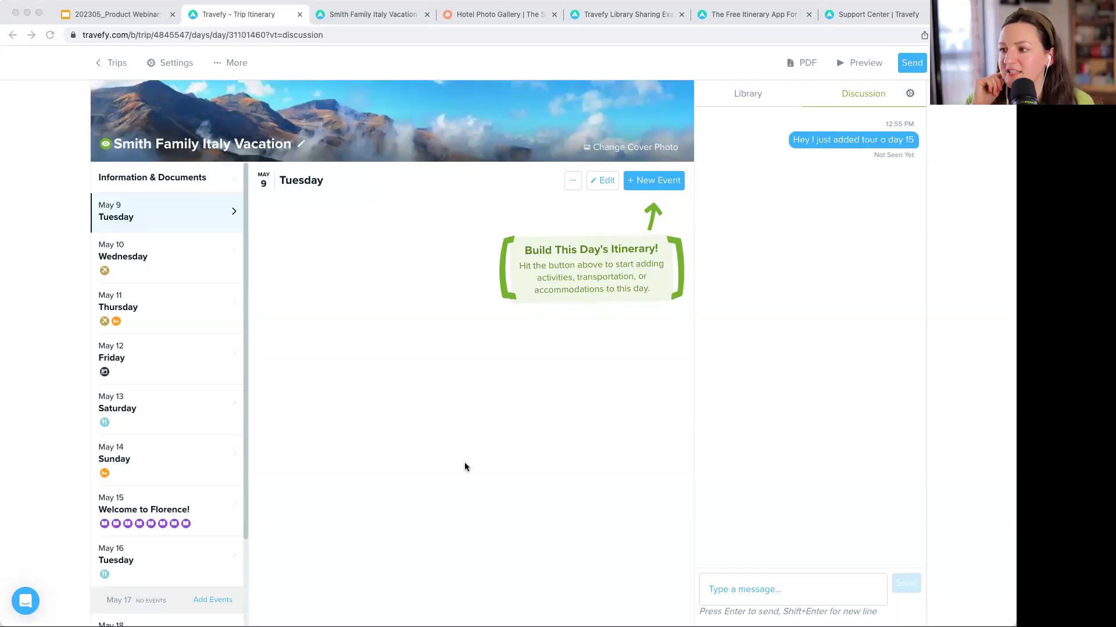
{"action": "left_click", "coordinate": [395, 361]}
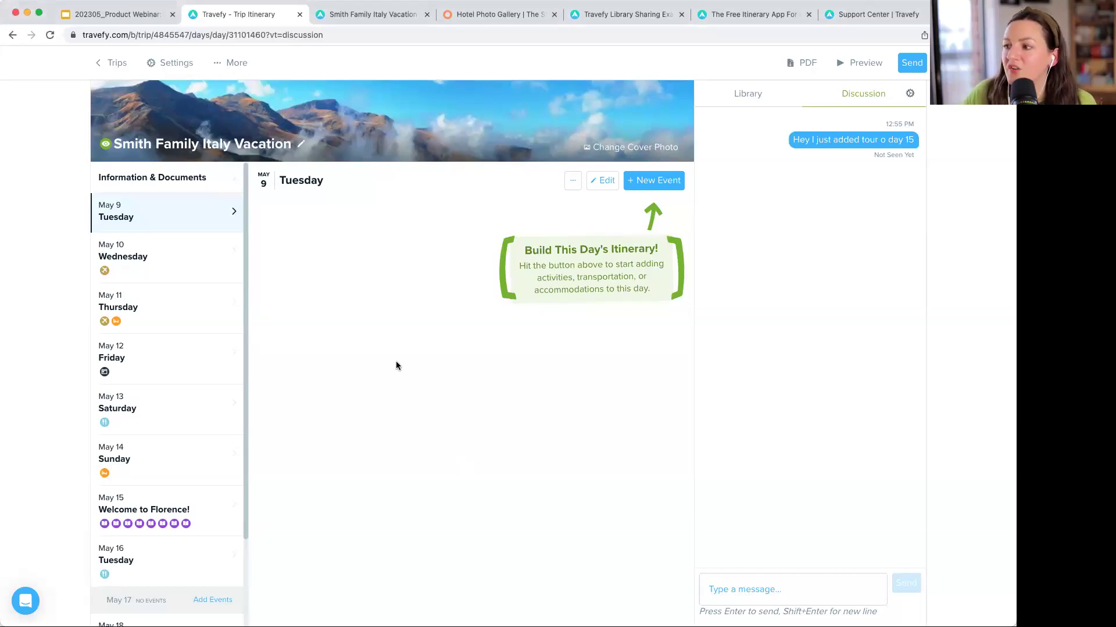
- Open the Smith Family Italy Vacation summary from Trips and set its status to Confirmed
{"action": "left_click", "coordinate": [113, 63]}
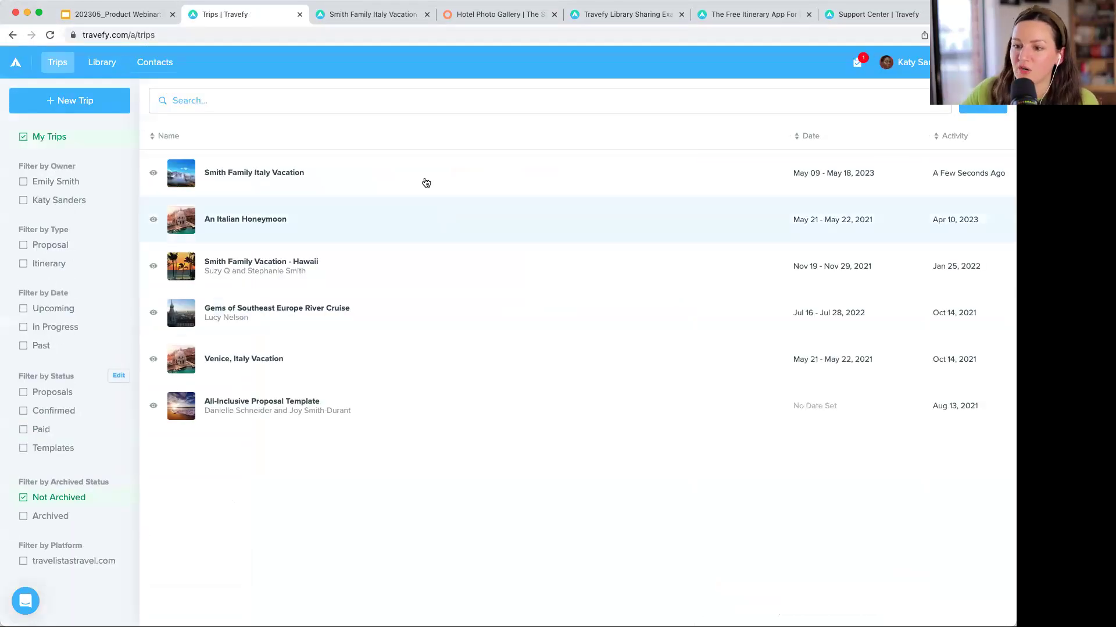
{"action": "left_click", "coordinate": [295, 169]}
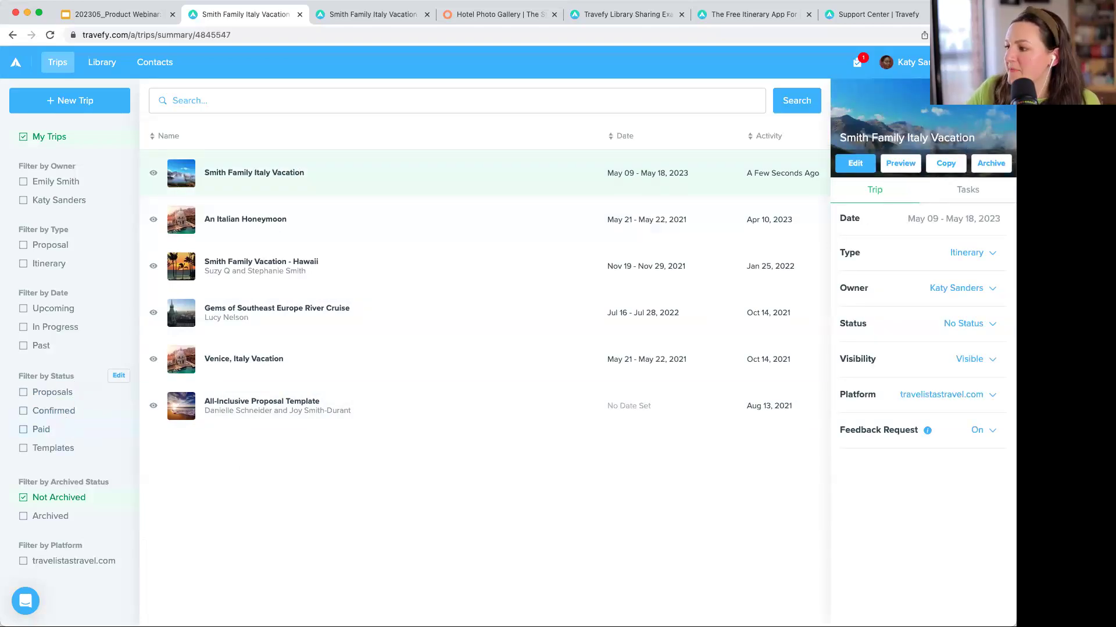
{"action": "left_click", "coordinate": [970, 324]}
{"action": "left_click", "coordinate": [964, 324]}
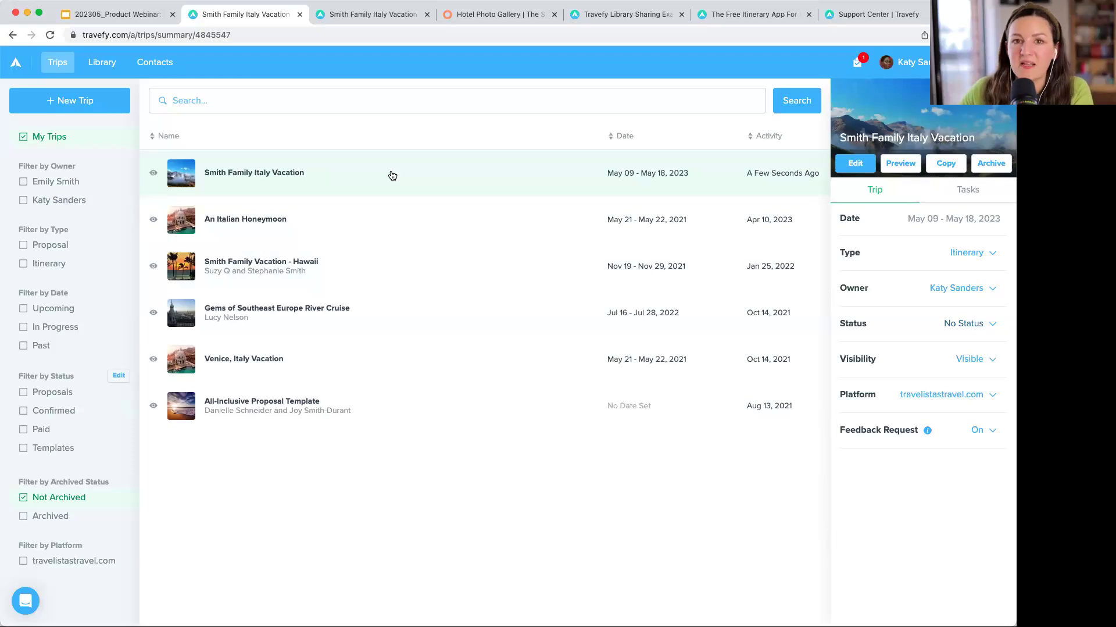
{"action": "left_click", "coordinate": [971, 323]}
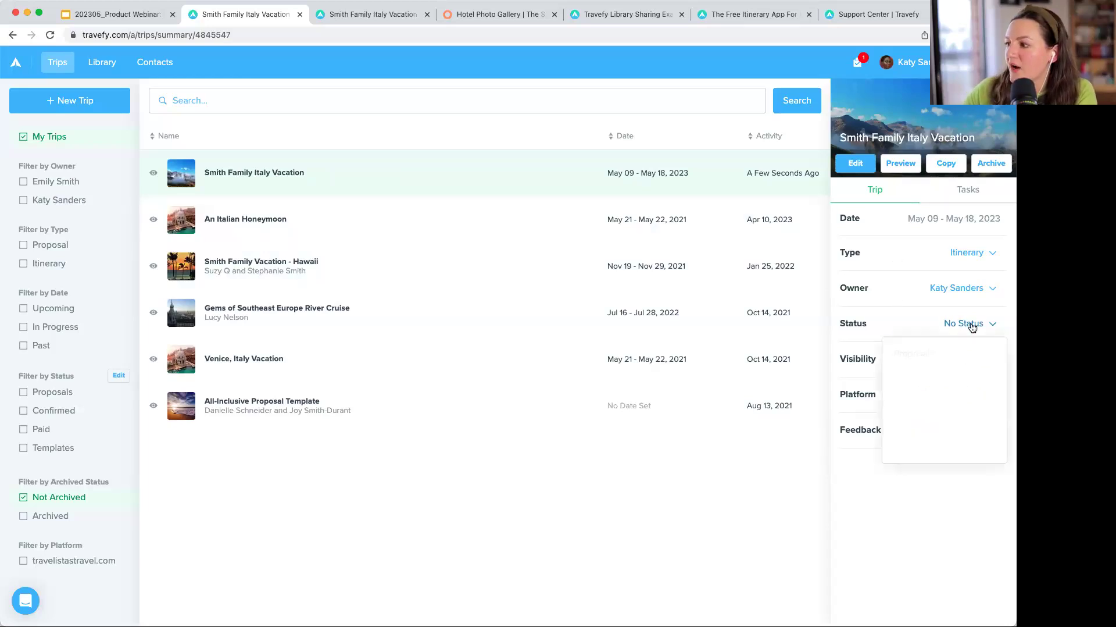
{"action": "left_click", "coordinate": [953, 381]}
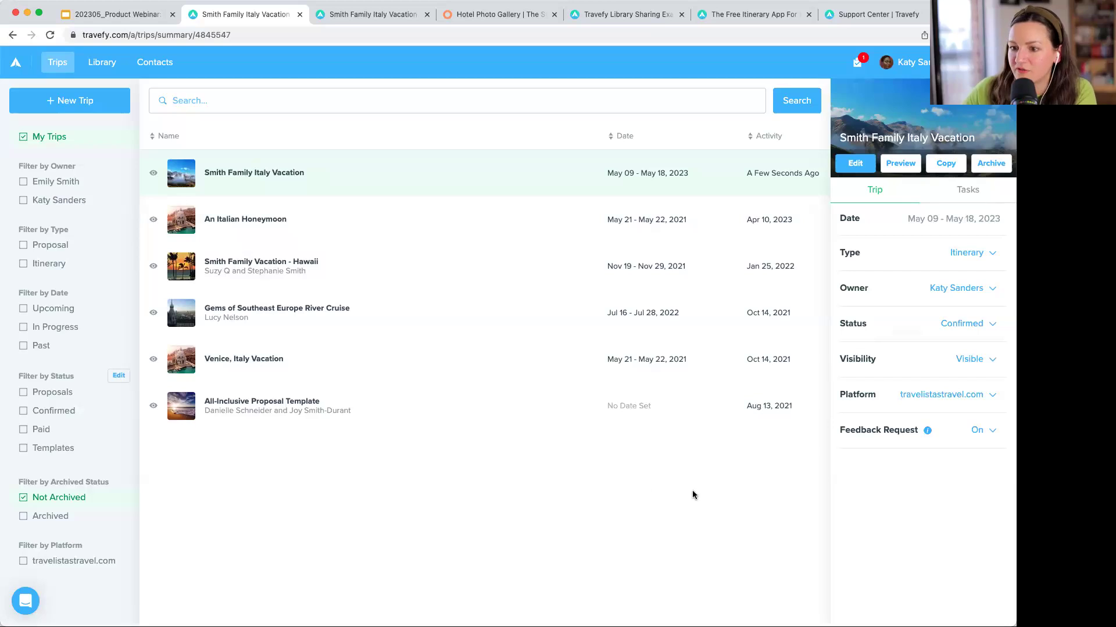
- Toggle the Confirmed trips filter on and off, then reset the trip status to No Status
{"action": "left_click", "coordinate": [71, 415]}
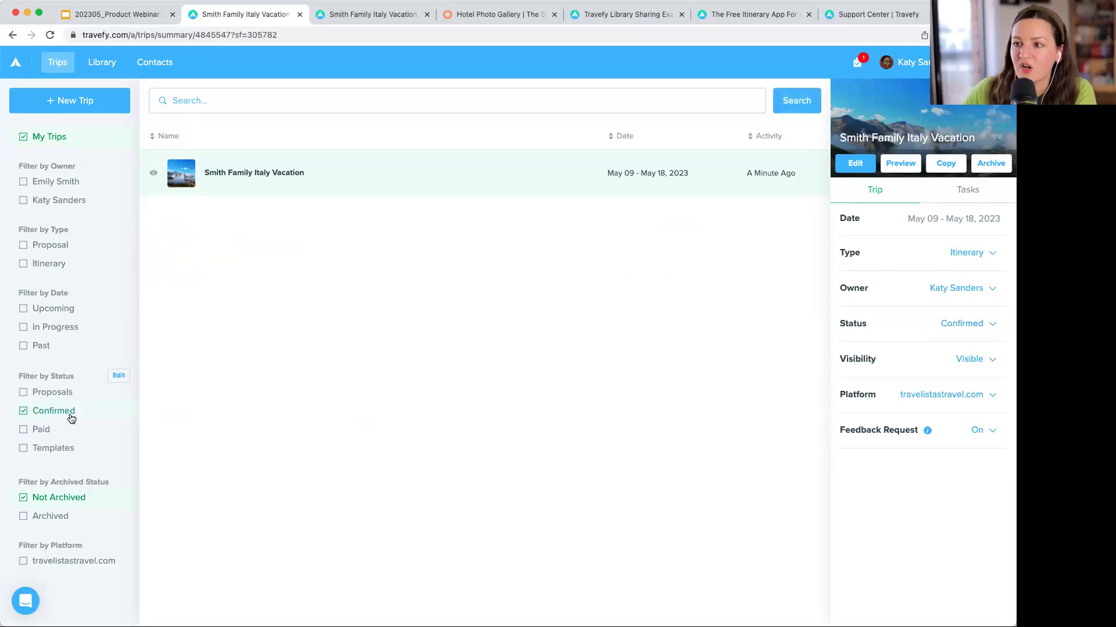
{"action": "left_click", "coordinate": [71, 416]}
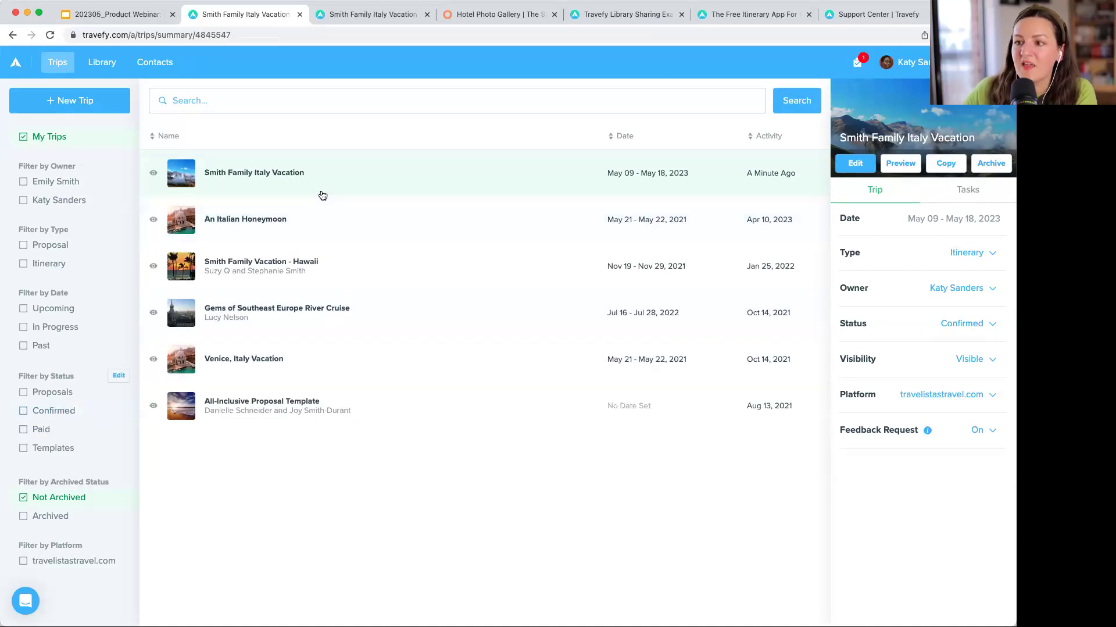
{"action": "left_click", "coordinate": [966, 359]}
{"action": "left_click", "coordinate": [965, 324]}
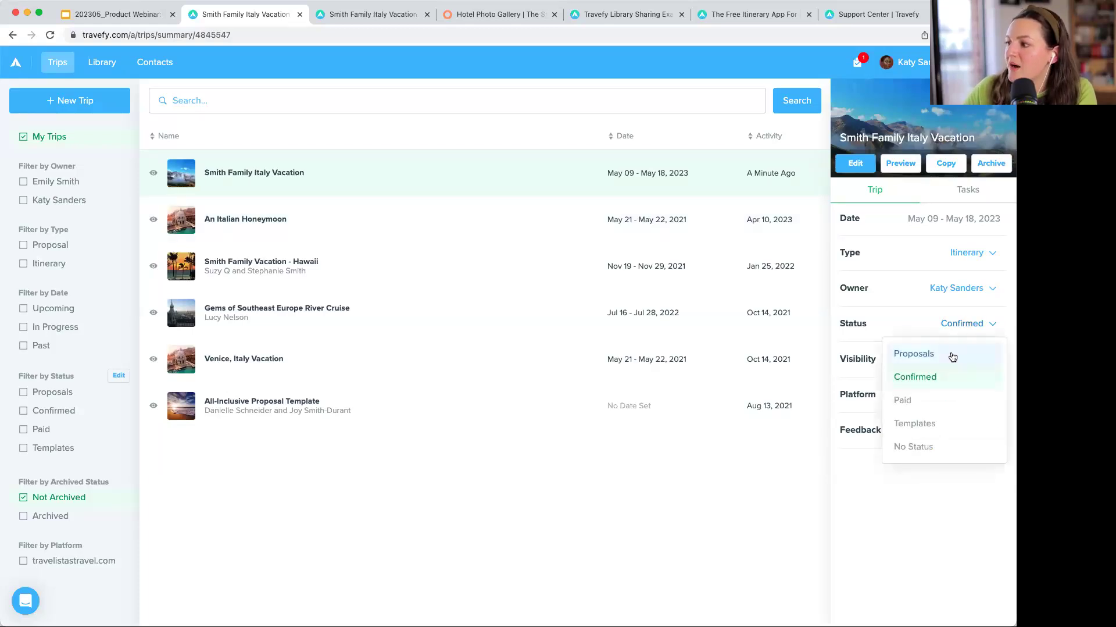
{"action": "left_click", "coordinate": [943, 446]}
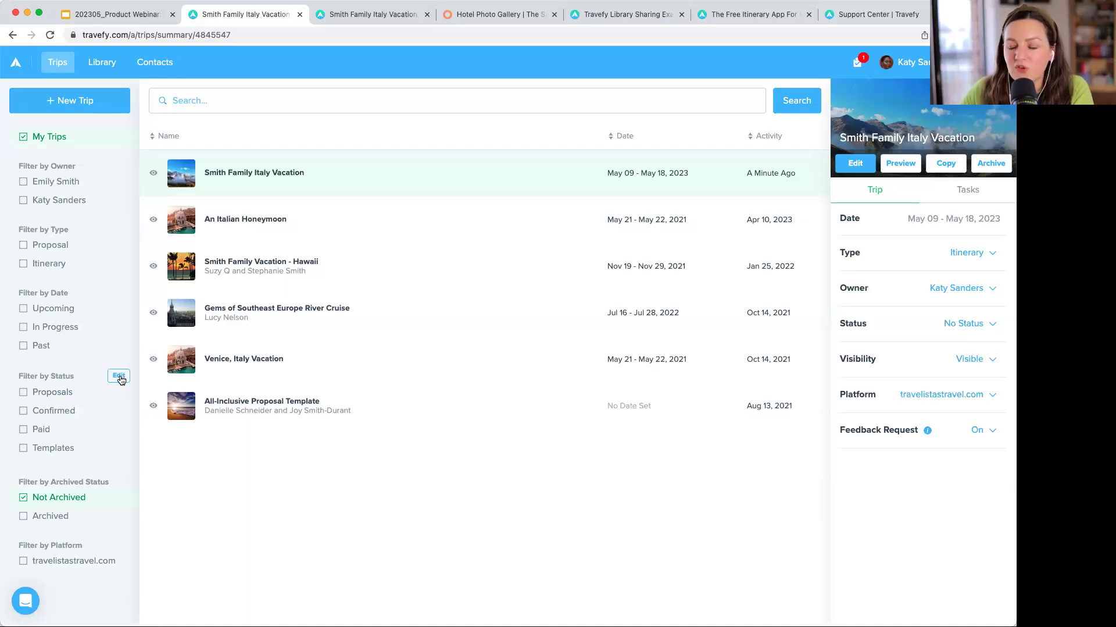
{"action": "left_click", "coordinate": [119, 377]}
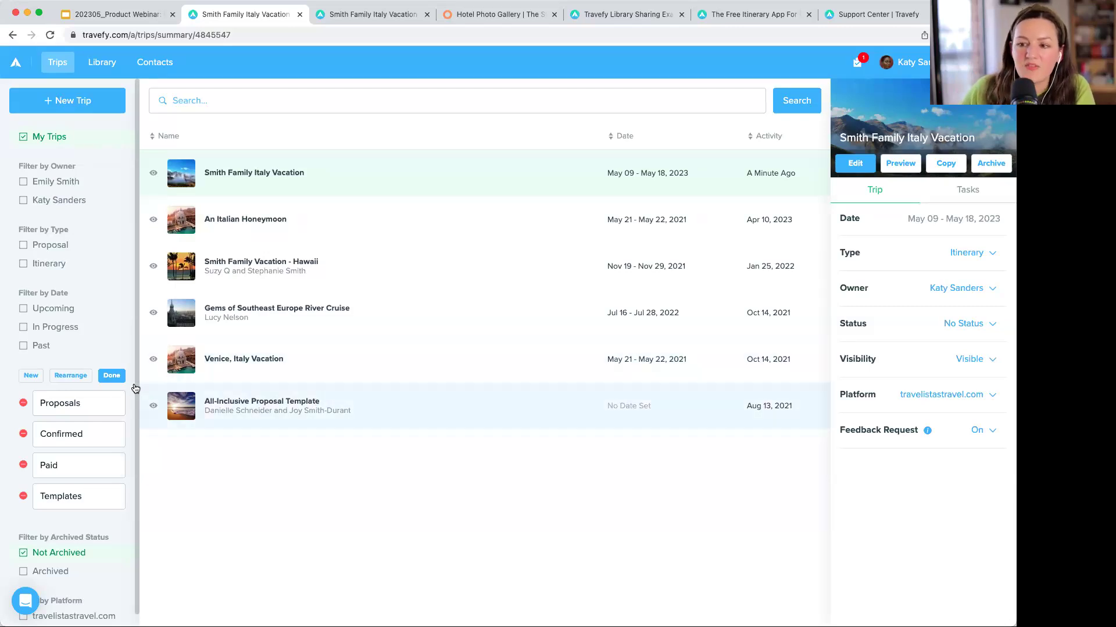
{"action": "left_click", "coordinate": [109, 375]}
{"action": "left_click", "coordinate": [2, 360]}
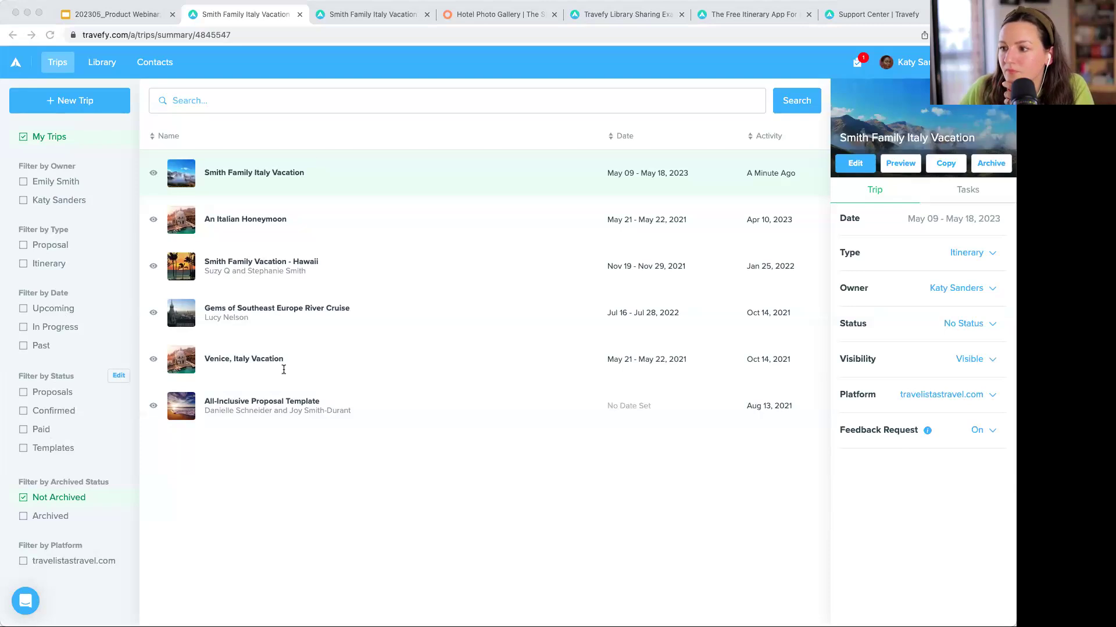
{"action": "left_click", "coordinate": [443, 495]}
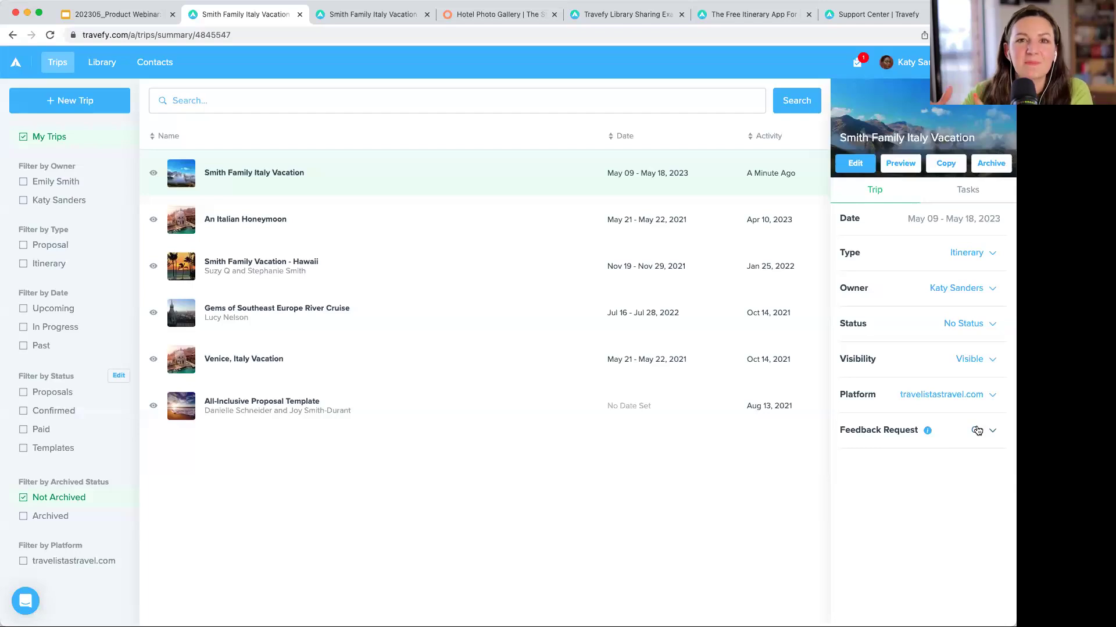
- Switch Feedback Request Off and back On, then open the trip feedback help article
{"action": "left_click", "coordinate": [977, 429]}
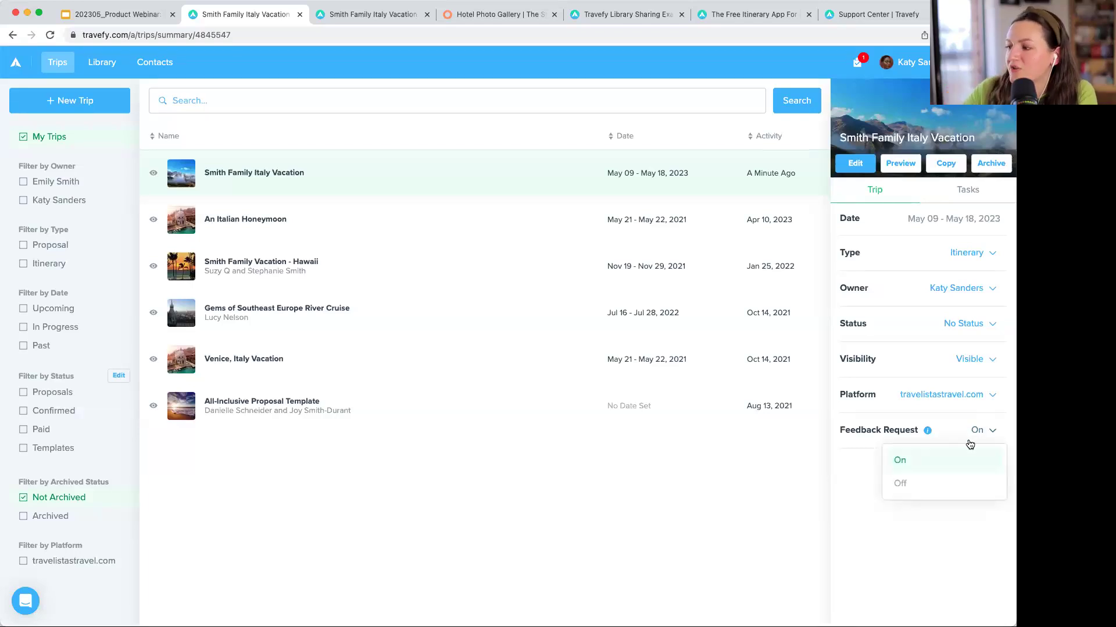
{"action": "left_click", "coordinate": [955, 485]}
{"action": "left_click", "coordinate": [989, 433]}
{"action": "left_click", "coordinate": [960, 465]}
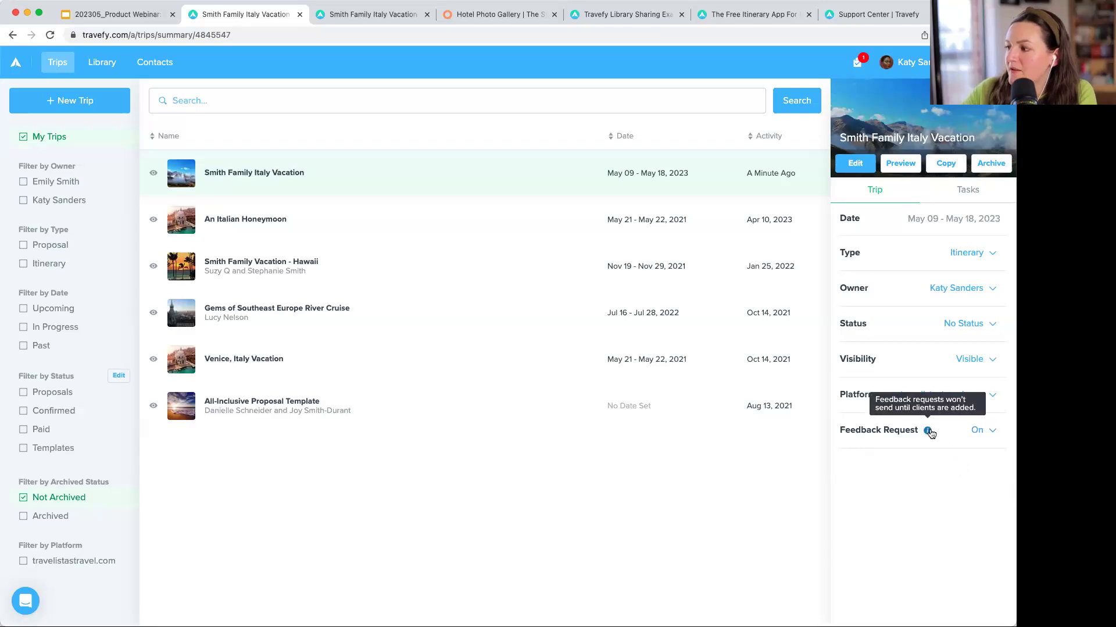
{"action": "left_click", "coordinate": [928, 431]}
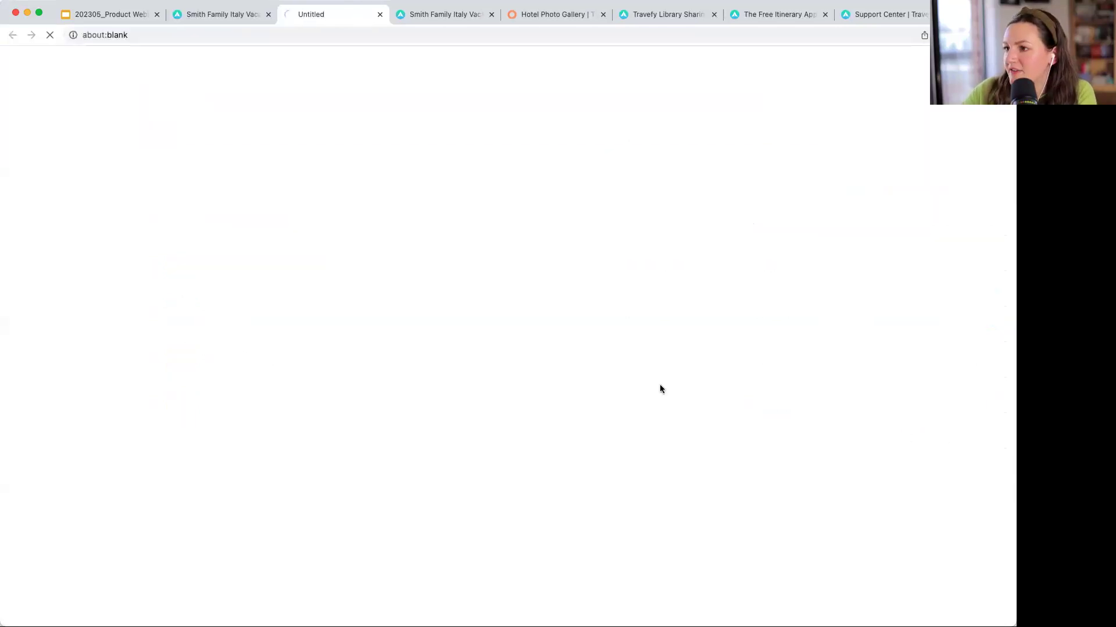
- Read through the Trip Feedback Overview article, scrolling down to the bottom and back up
{"action": "scroll", "coordinate": [730, 349], "scroll_direction": "down", "scroll_amount": 13}
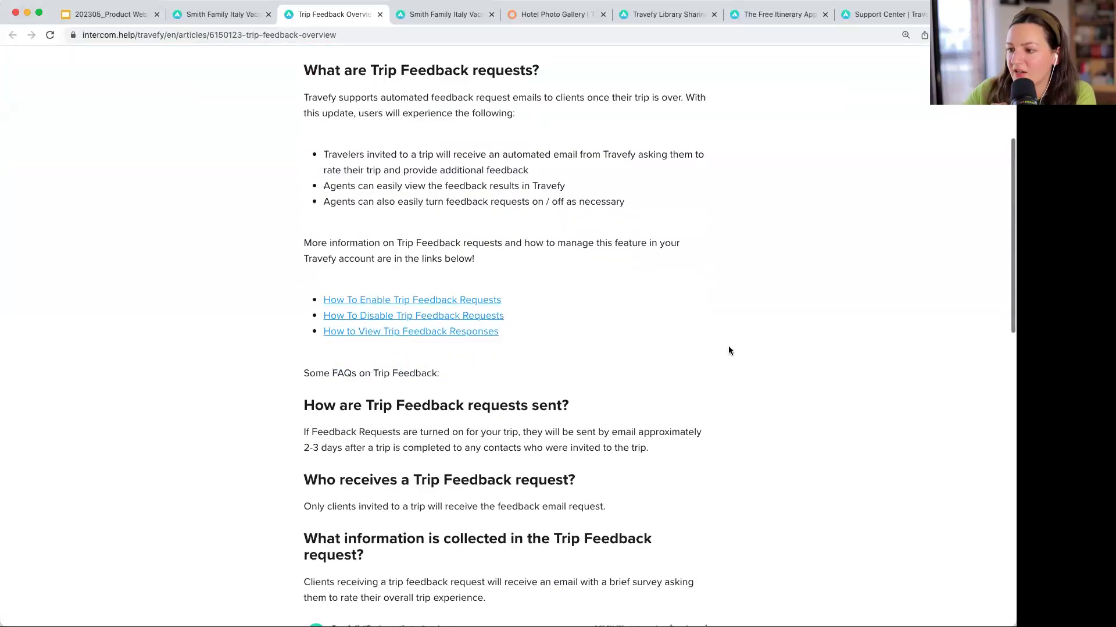
{"action": "scroll", "coordinate": [729, 349], "scroll_direction": "down", "scroll_amount": 6}
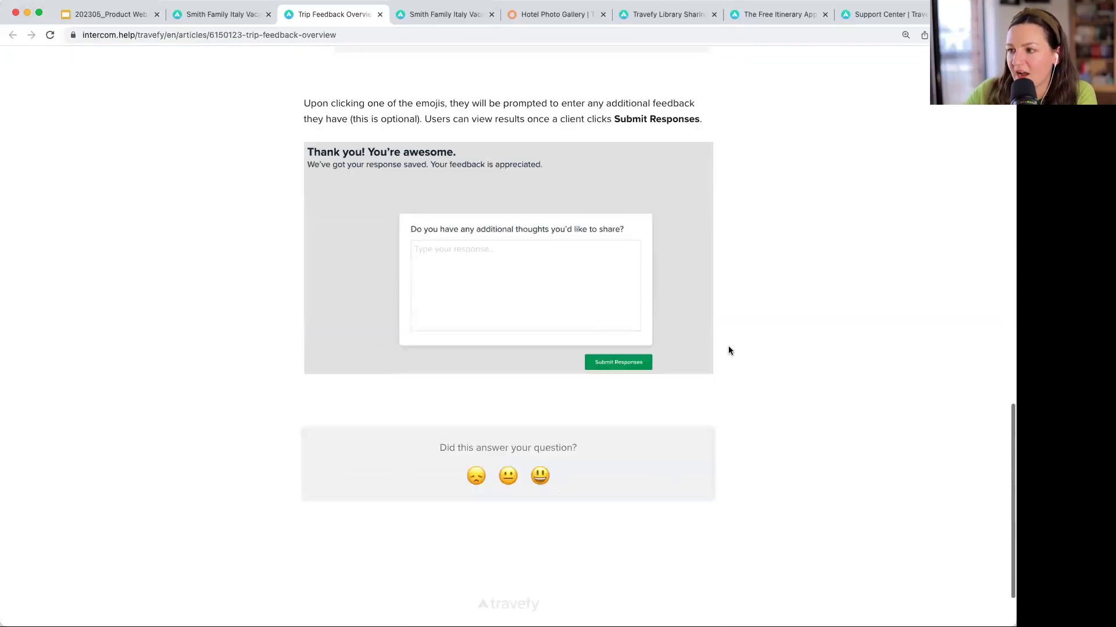
{"action": "scroll", "coordinate": [729, 349], "scroll_direction": "up", "scroll_amount": 20}
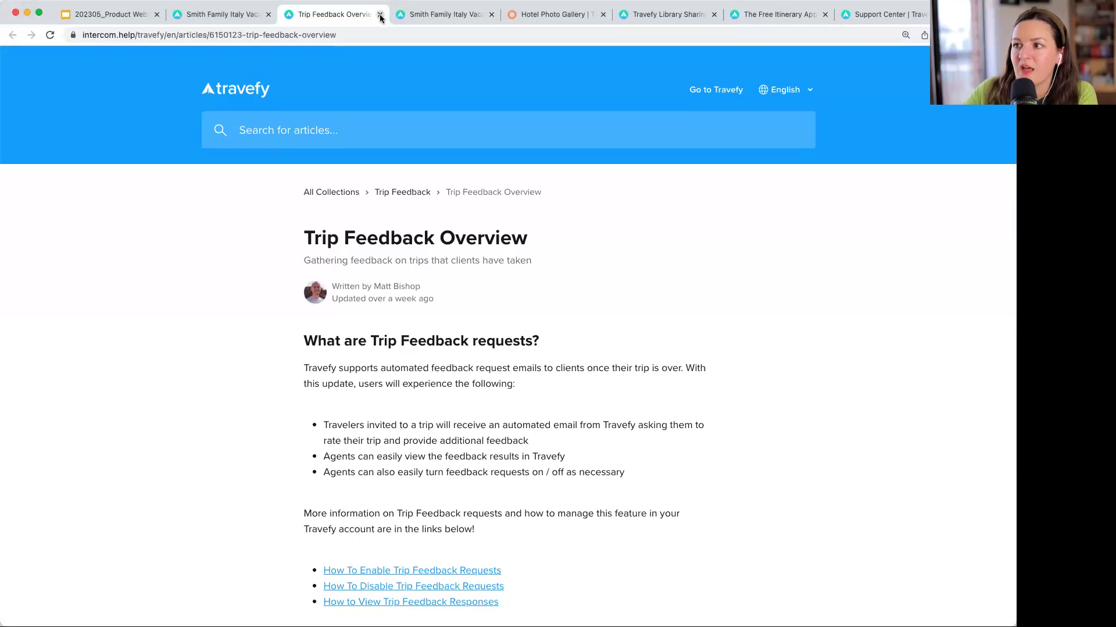
- Close the help article tab and reopen the Smith Family Italy Vacation itinerary editor via Edit
{"action": "left_click", "coordinate": [380, 15]}
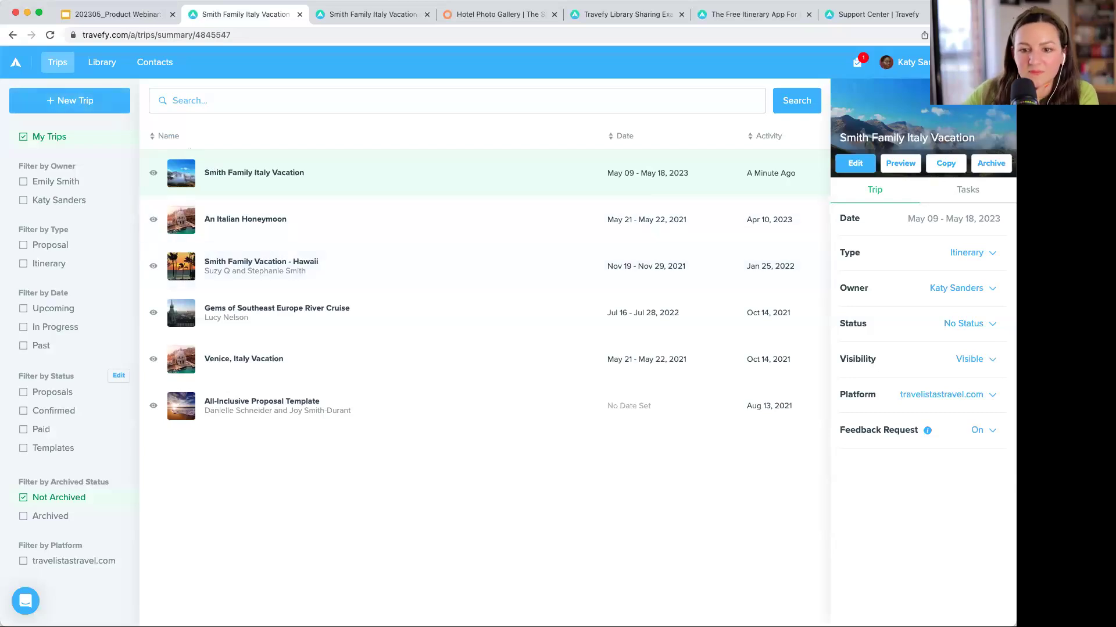
{"action": "left_click", "coordinate": [151, 280]}
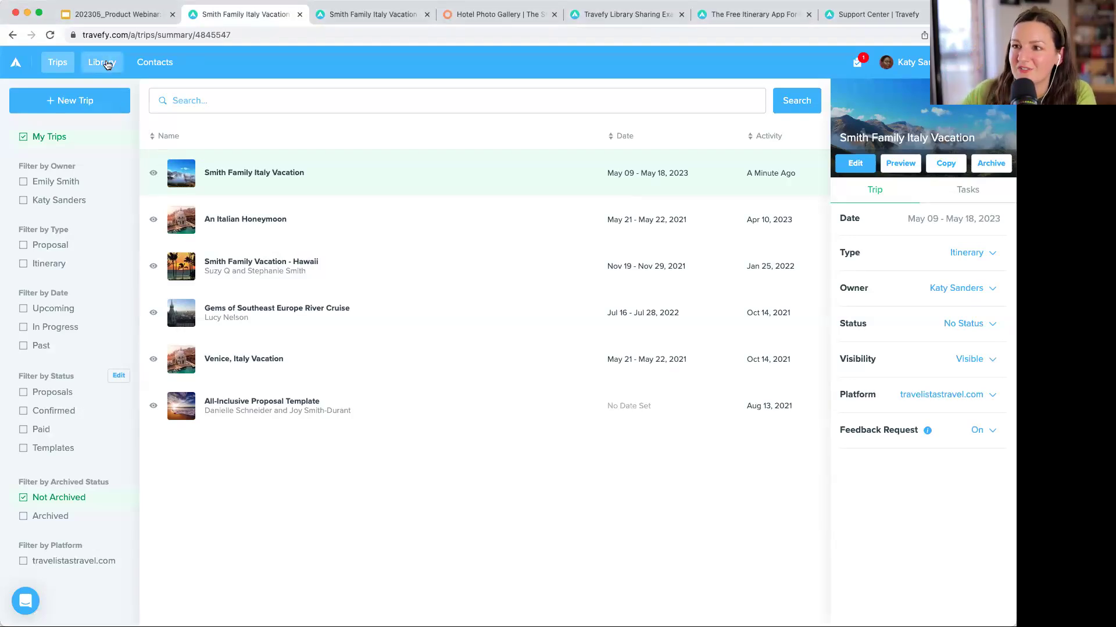
{"action": "left_click", "coordinate": [856, 163]}
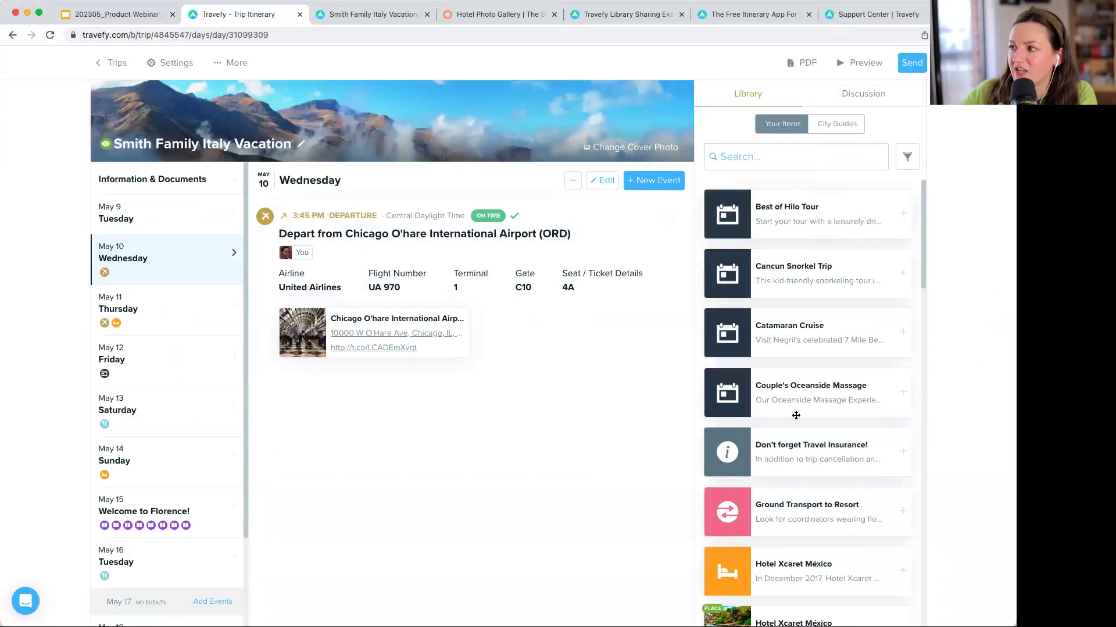
- Switch the itinerary's Library panel from saved items to City Guides
{"action": "scroll", "coordinate": [791, 240], "scroll_direction": "down", "scroll_amount": 1}
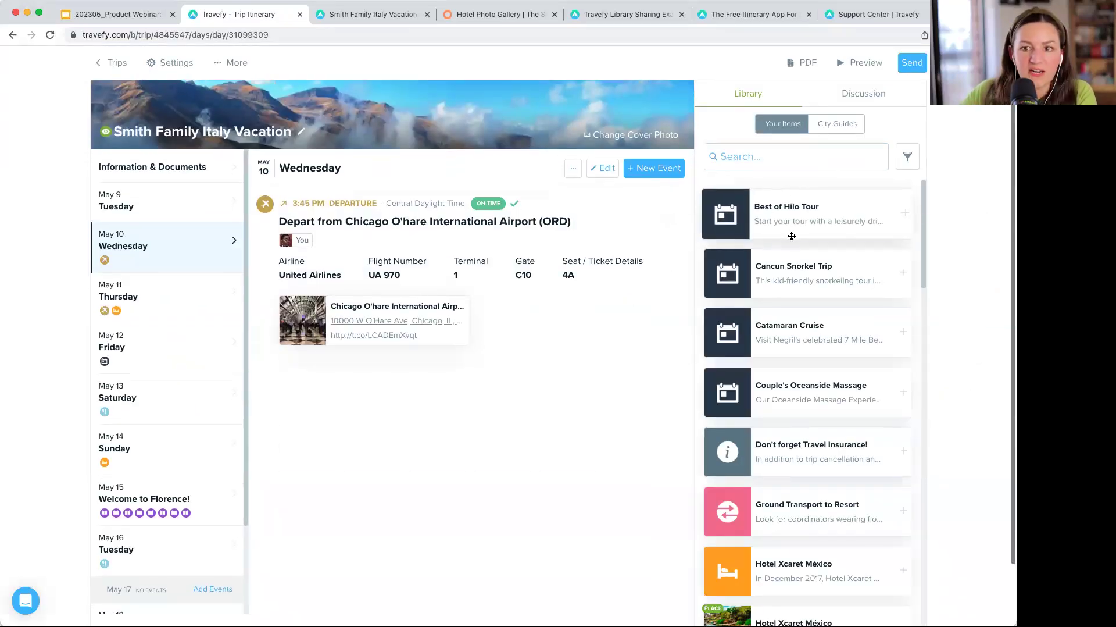
{"action": "left_click", "coordinate": [839, 125]}
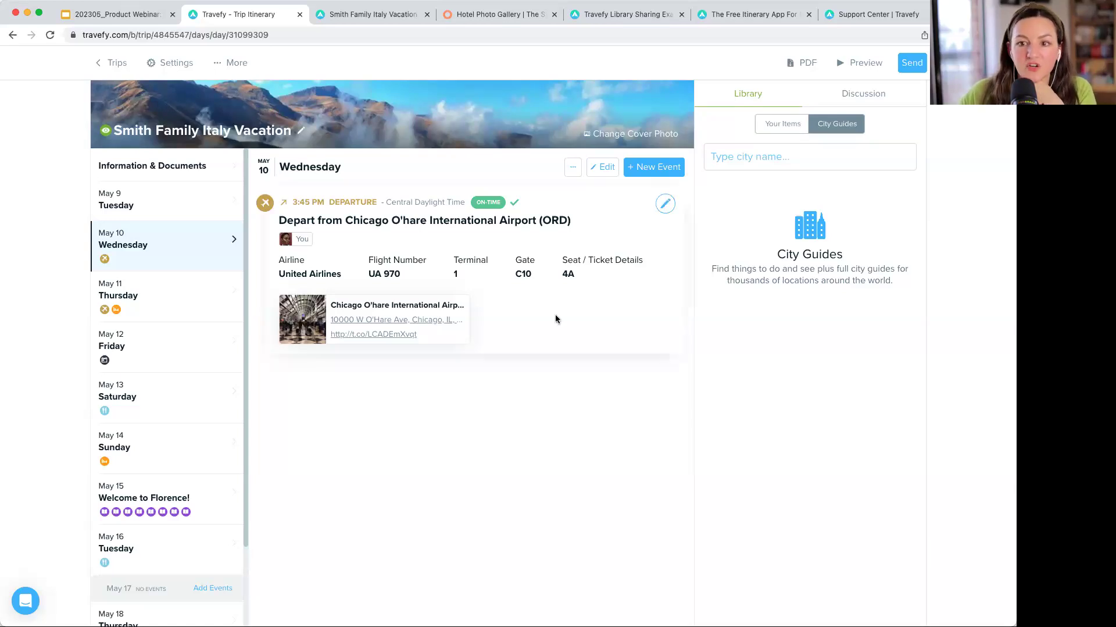
{"action": "scroll", "coordinate": [555, 319], "scroll_direction": "down", "scroll_amount": 1}
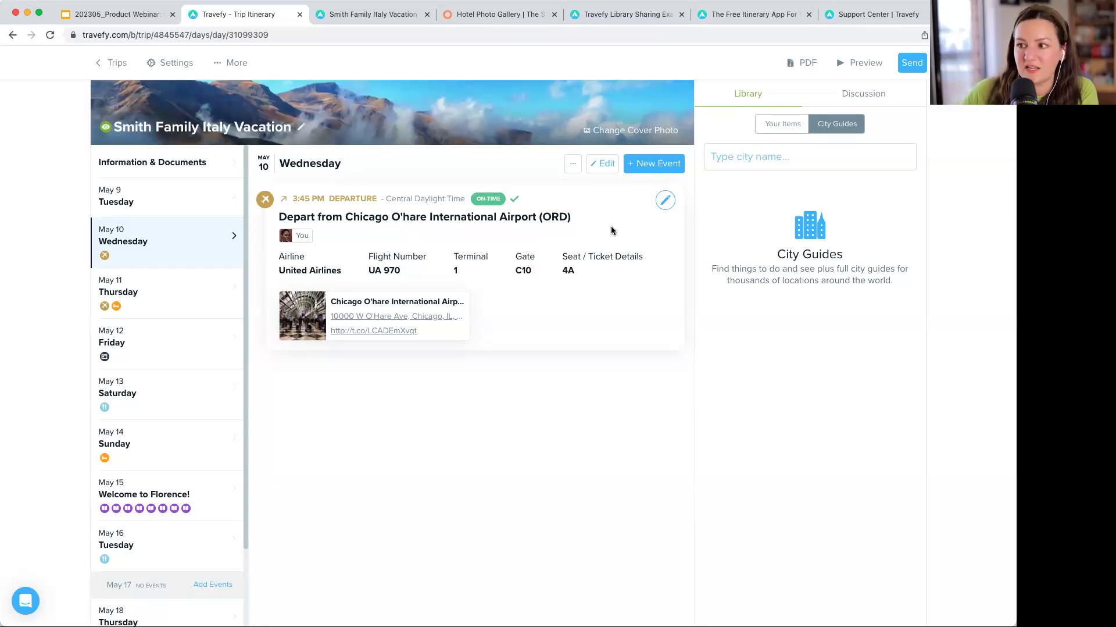
{"action": "left_click", "coordinate": [120, 64]}
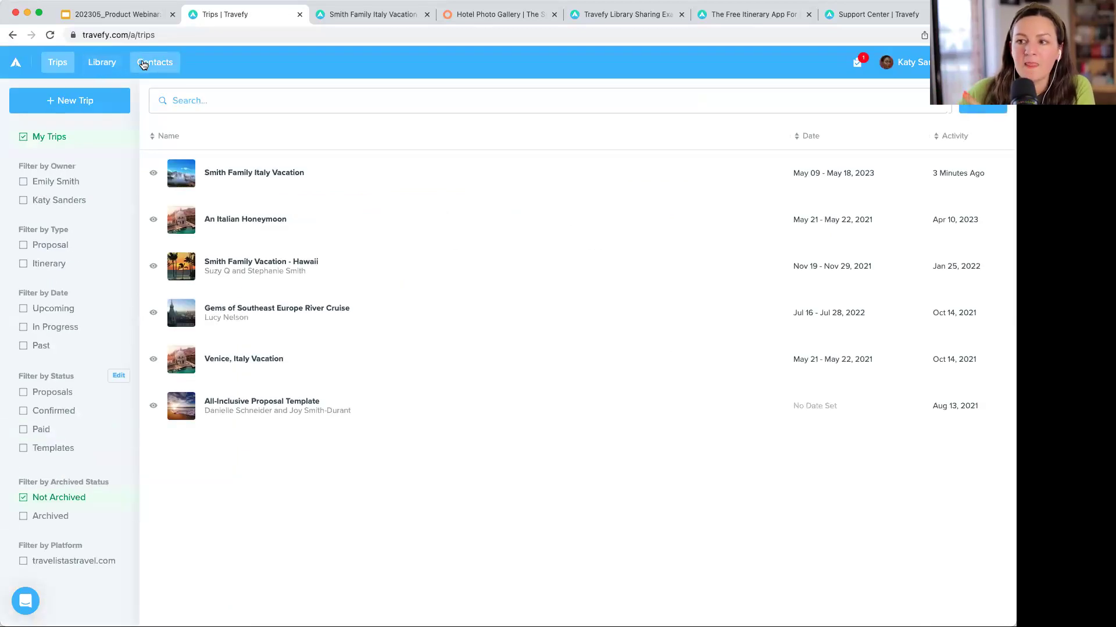
{"action": "left_click", "coordinate": [144, 64]}
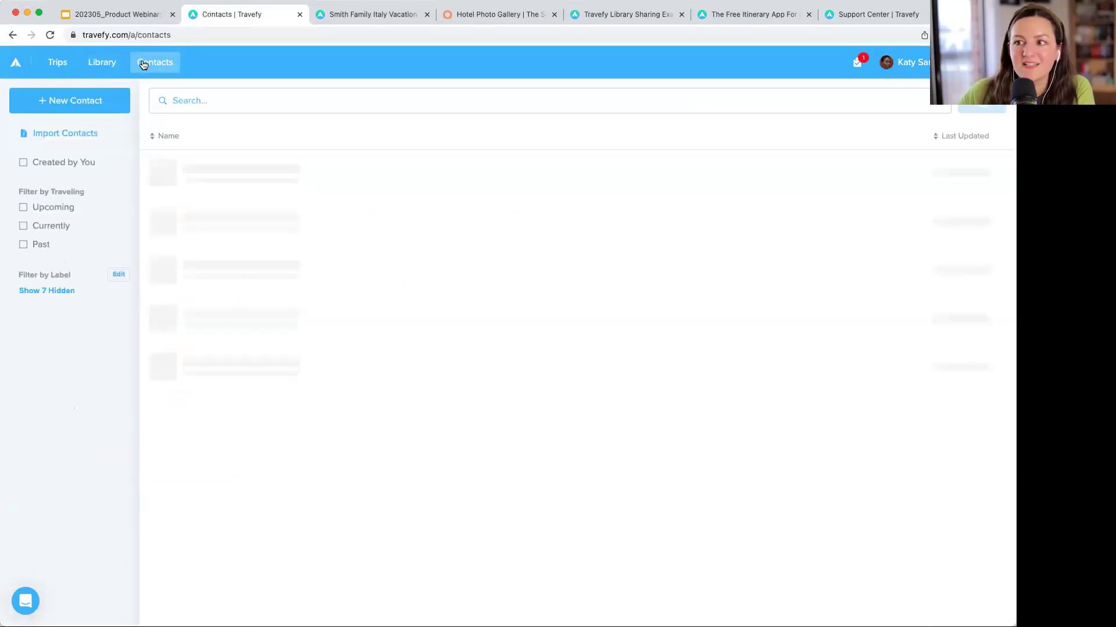
{"action": "left_click", "coordinate": [346, 186]}
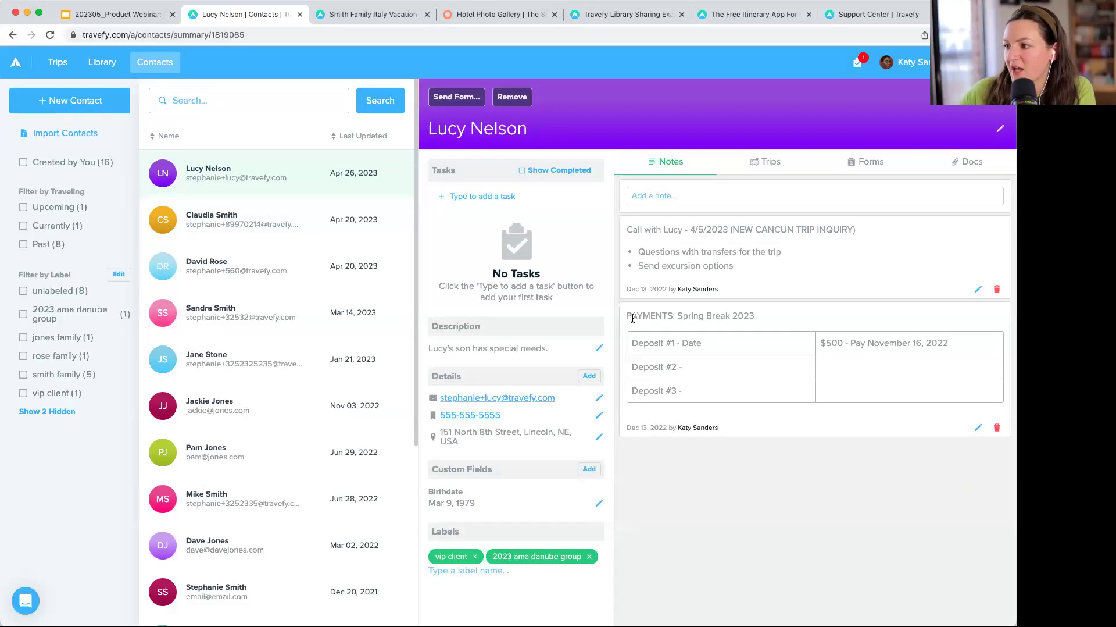
{"action": "left_click", "coordinate": [652, 192]}
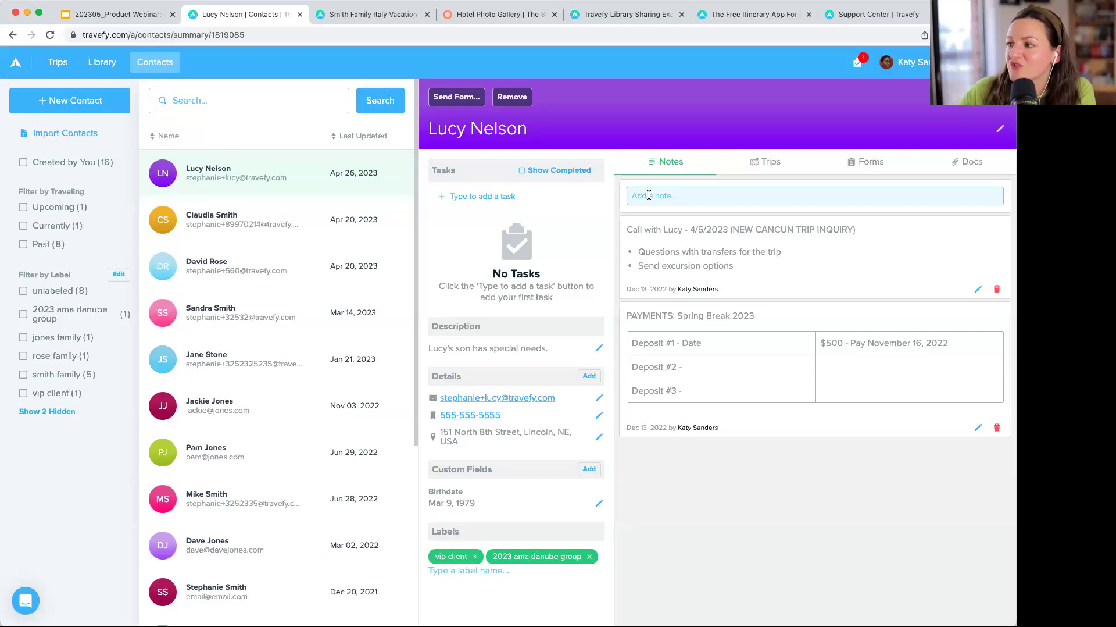
{"action": "left_click", "coordinate": [714, 372]}
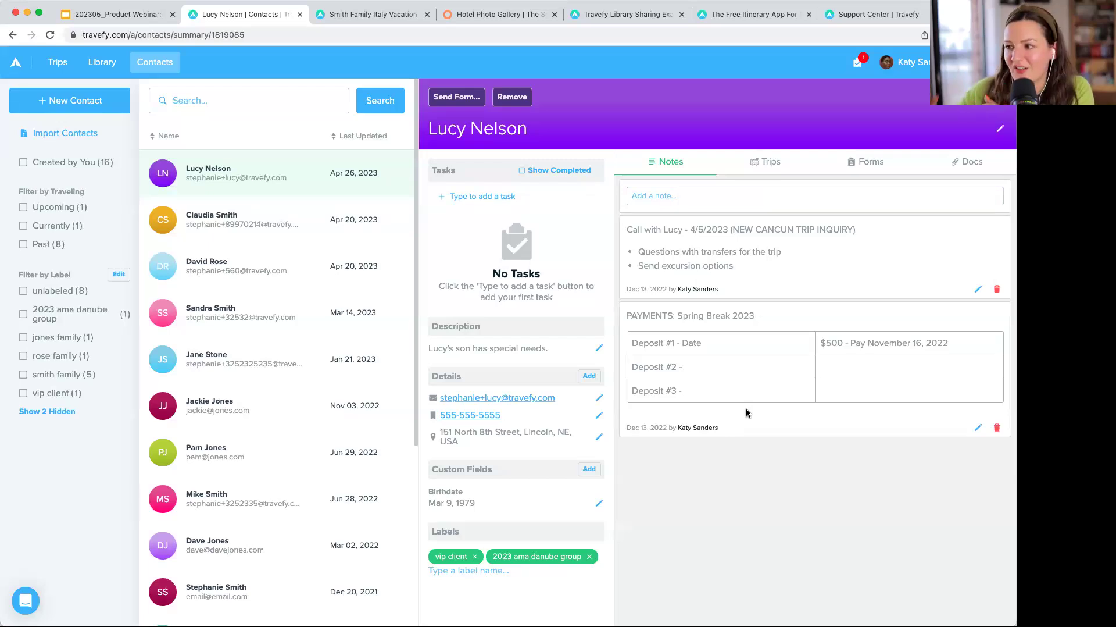
{"action": "left_click", "coordinate": [57, 65]}
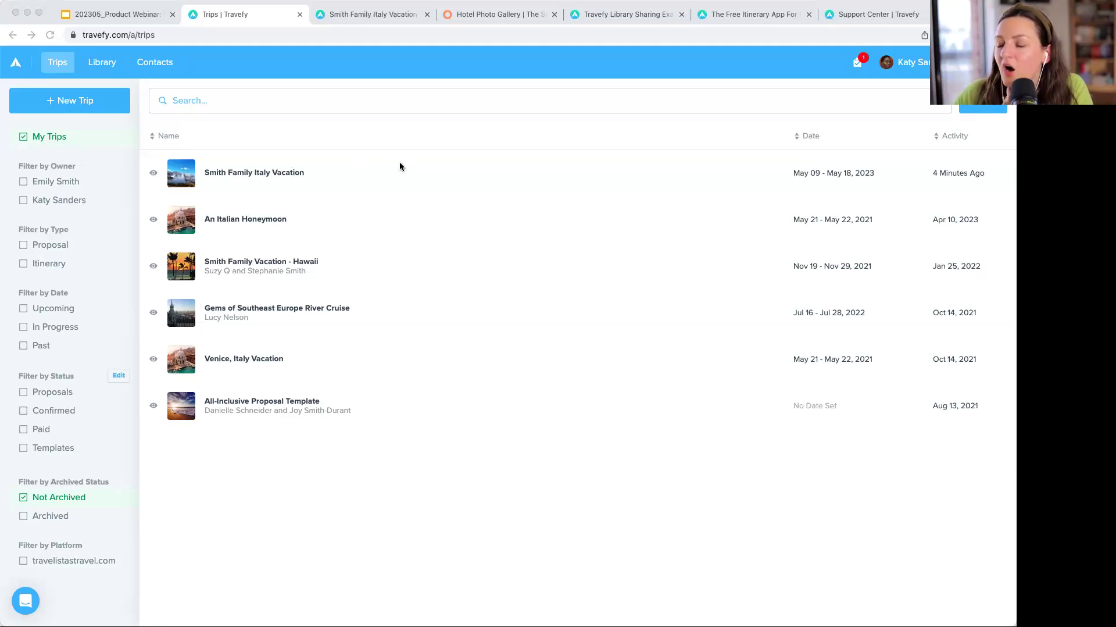
- Open the Smith Family Italy Vacation itinerary to its Information & Documents section
{"action": "left_click", "coordinate": [654, 221]}
{"action": "left_click", "coordinate": [271, 165]}
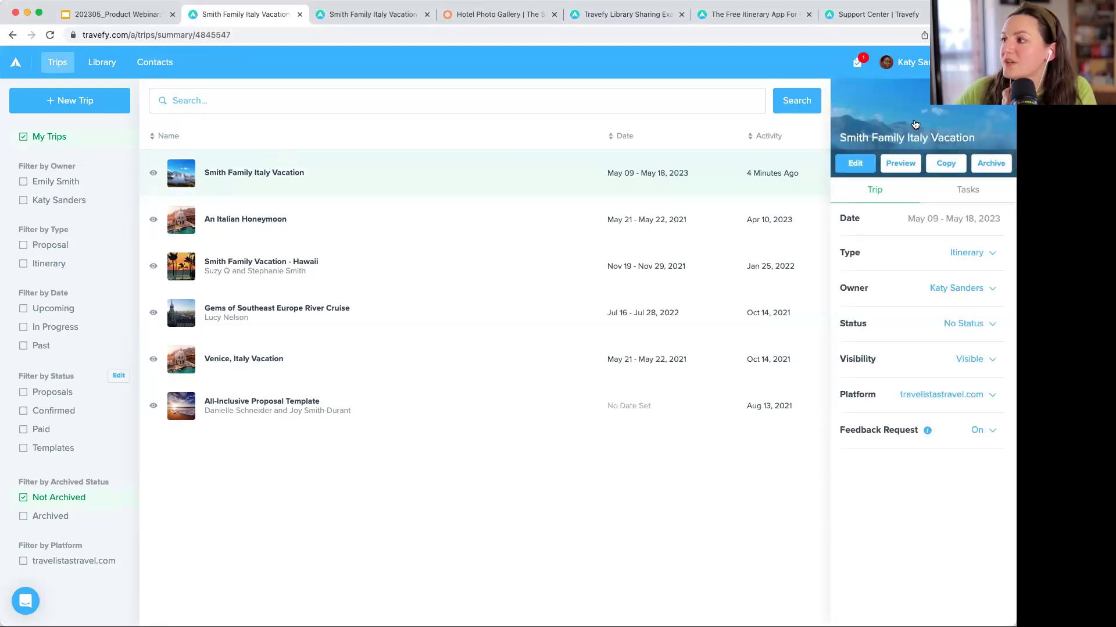
{"action": "left_click", "coordinate": [271, 169]}
{"action": "left_click", "coordinate": [167, 184]}
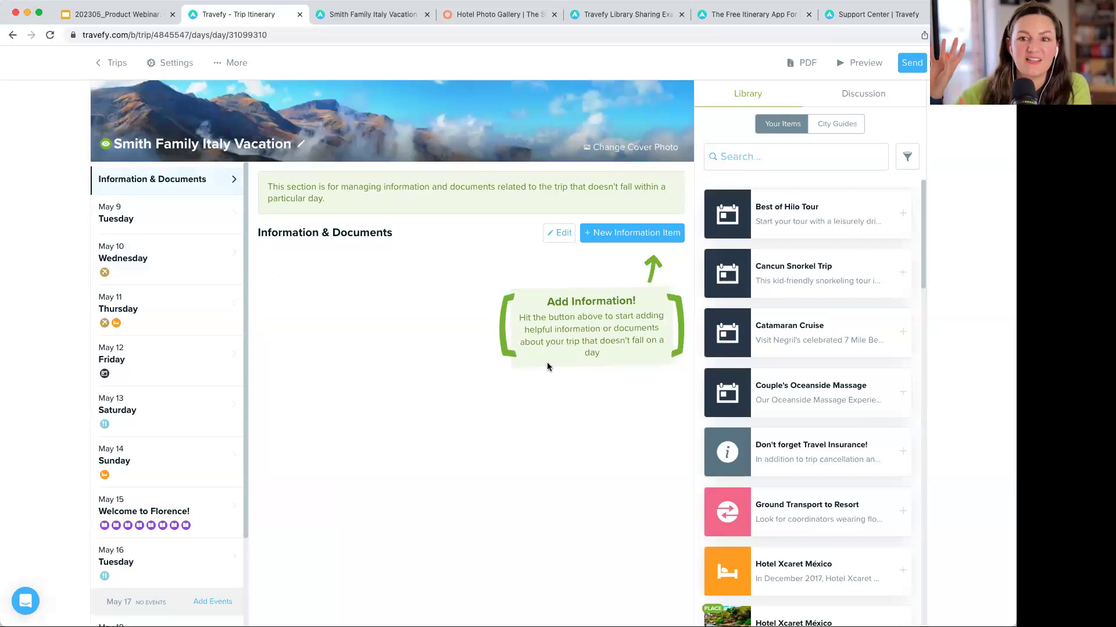
- Drag Couple's Oceanside Massage from the Library into Information & Documents, discarding an empty item
{"action": "left_click", "coordinate": [656, 233]}
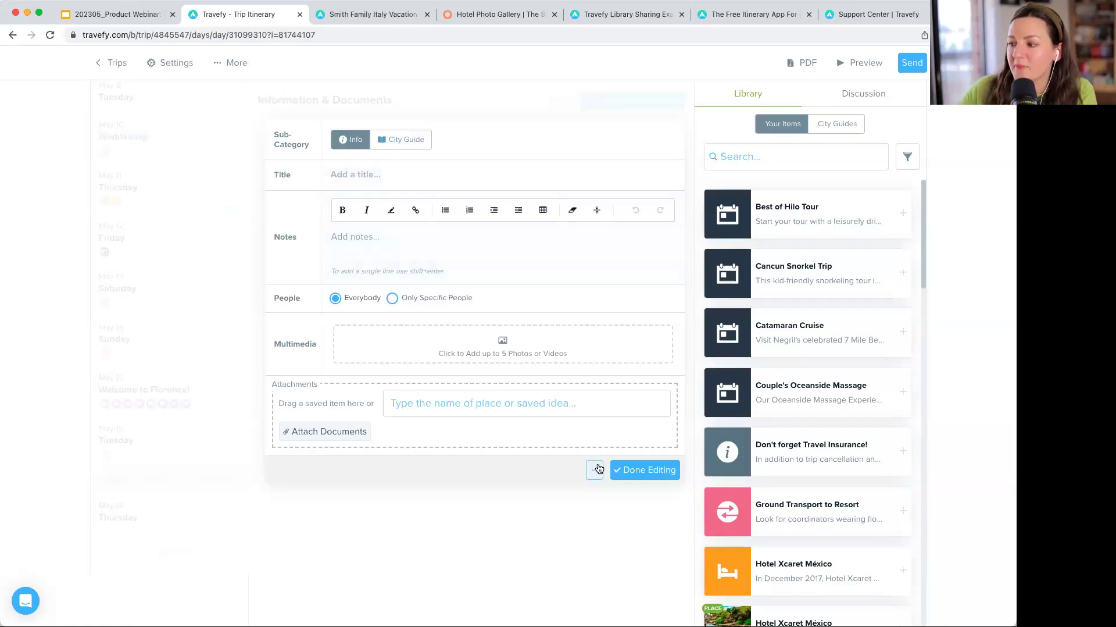
{"action": "left_click", "coordinate": [639, 469]}
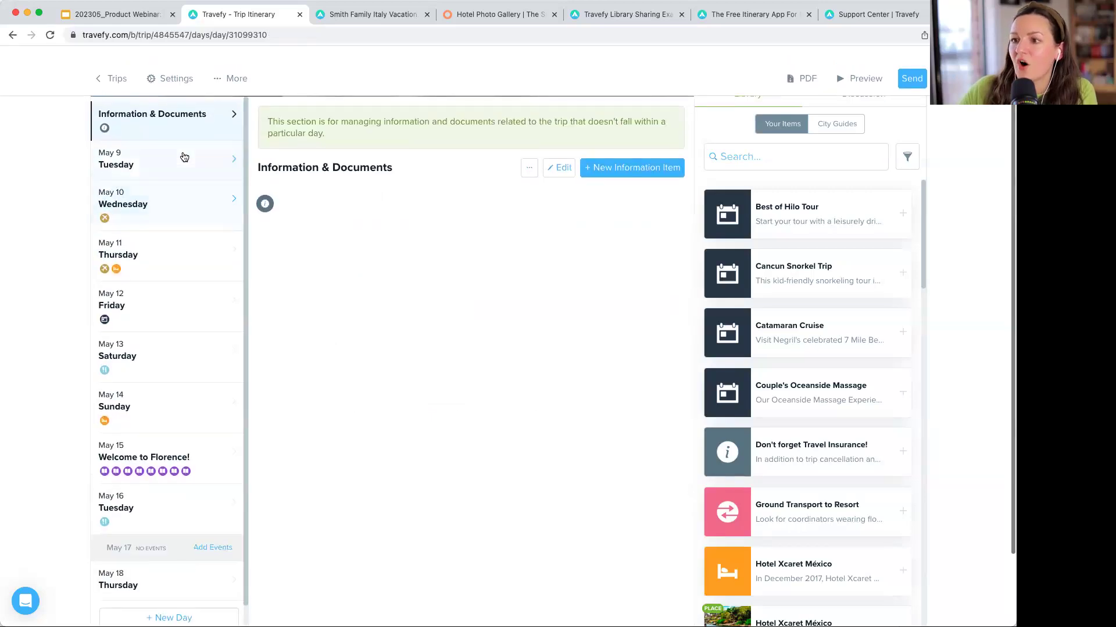
{"action": "left_click_drag", "start_coordinate": [779, 377], "coordinate": [417, 185]}
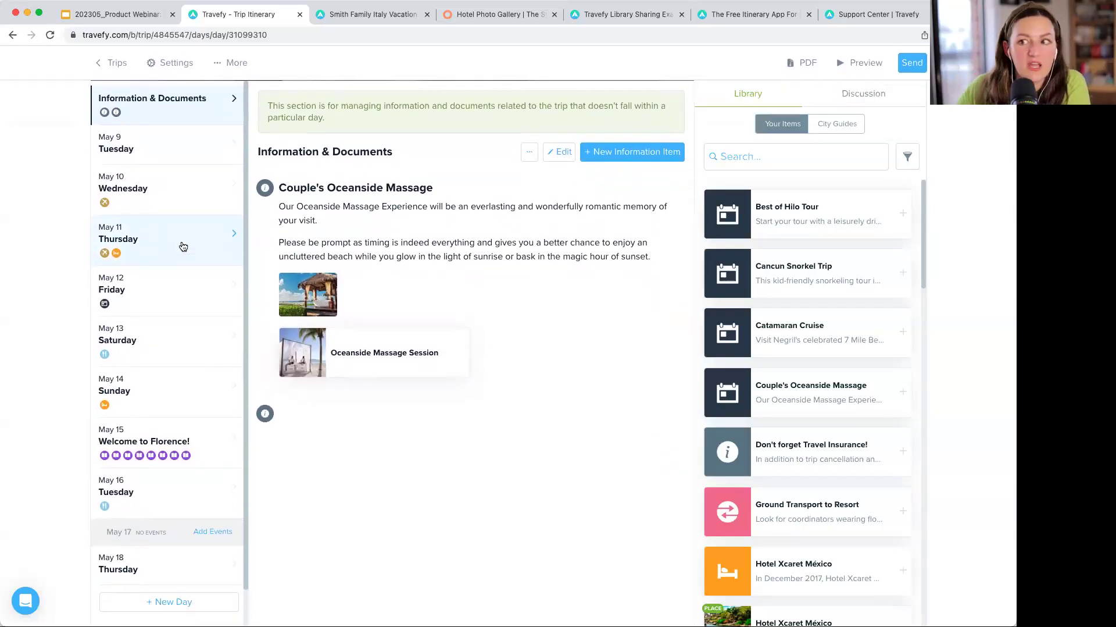
{"action": "key", "text": "super+Tab"}
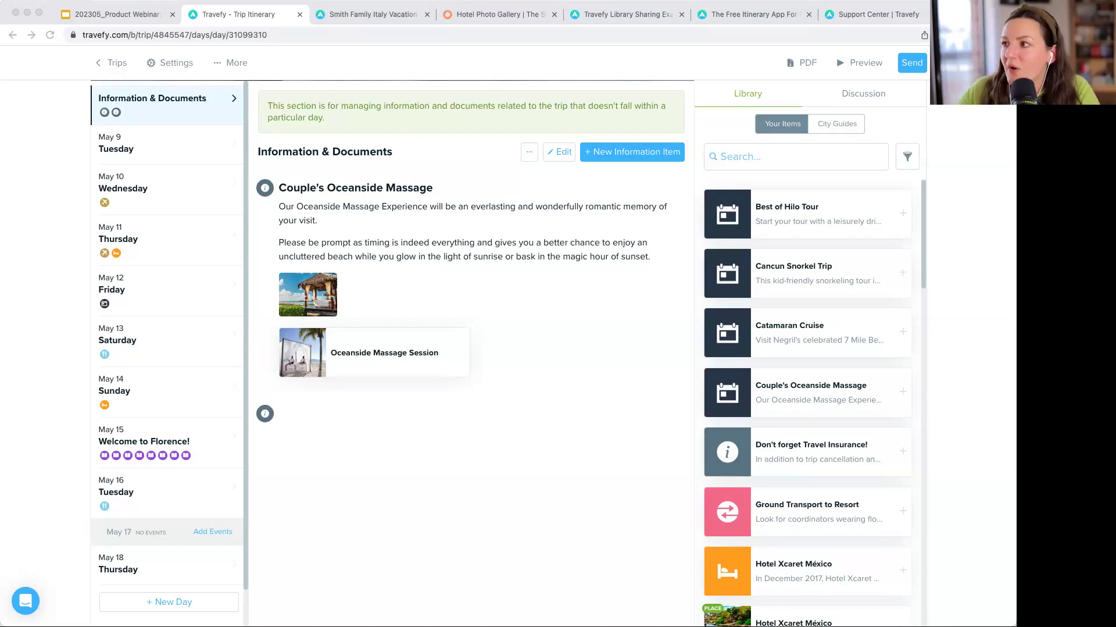
- Switch to the Travefy Support Center tab and copy its web address
{"action": "left_click", "coordinate": [866, 14]}
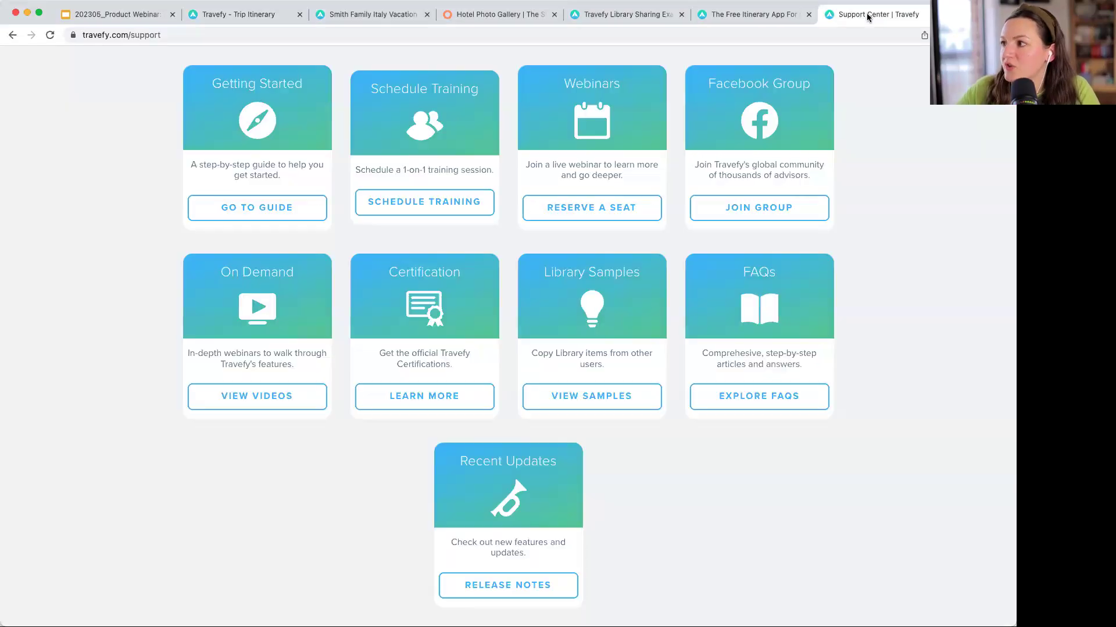
{"action": "left_click", "coordinate": [367, 39]}
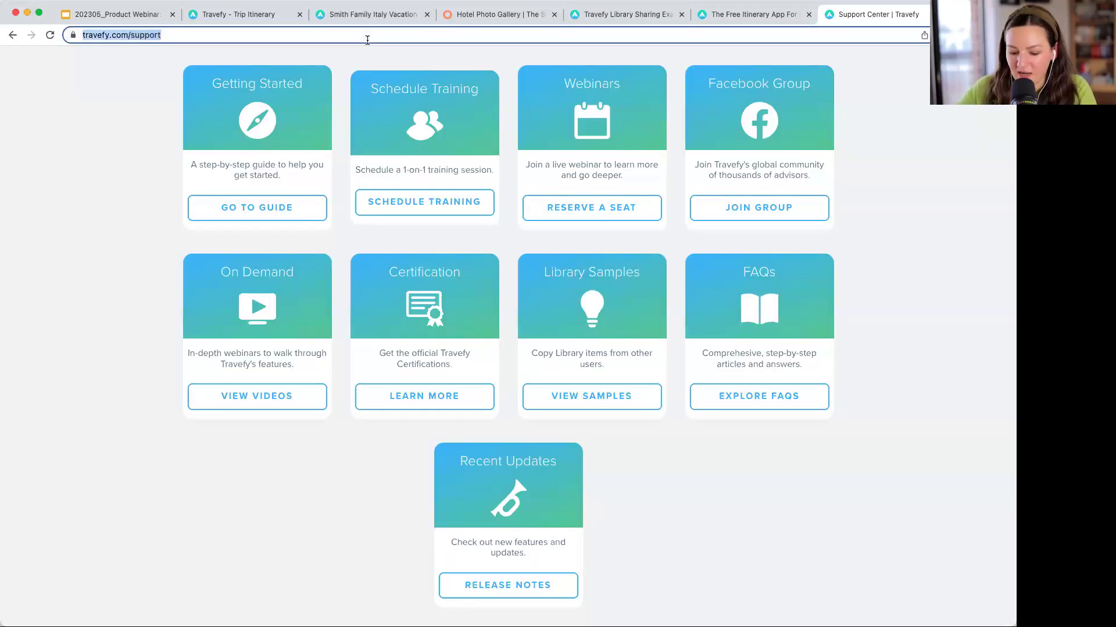
{"action": "key", "text": "super+Tab"}
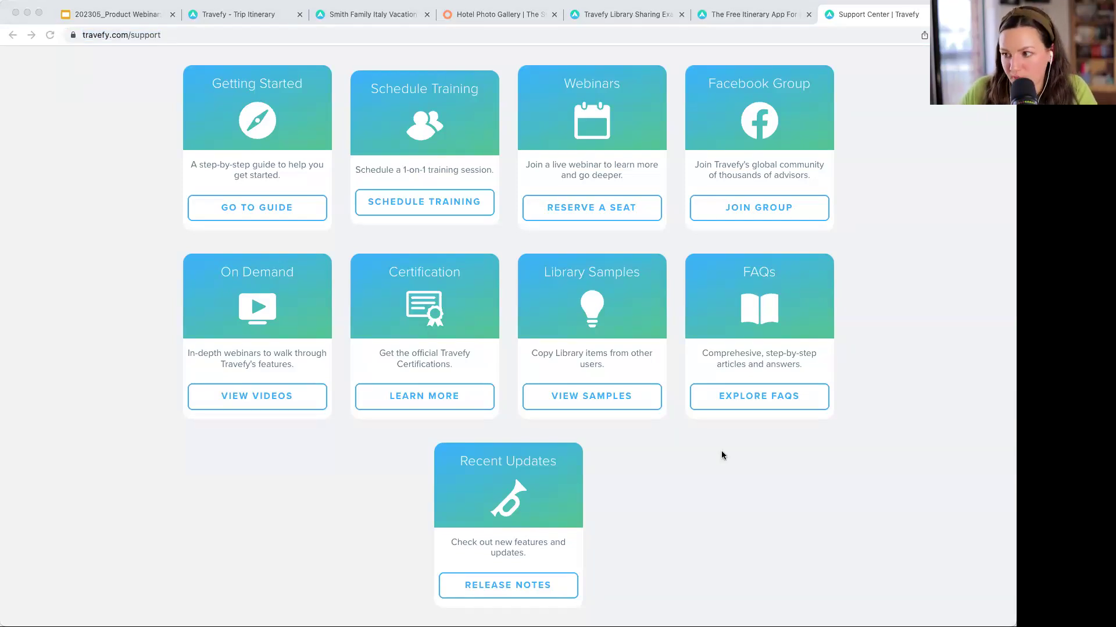
- Go down to On Demand Webinars and open Travefy's YouTube page
{"action": "scroll", "coordinate": [723, 455], "scroll_direction": "down", "scroll_amount": 10}
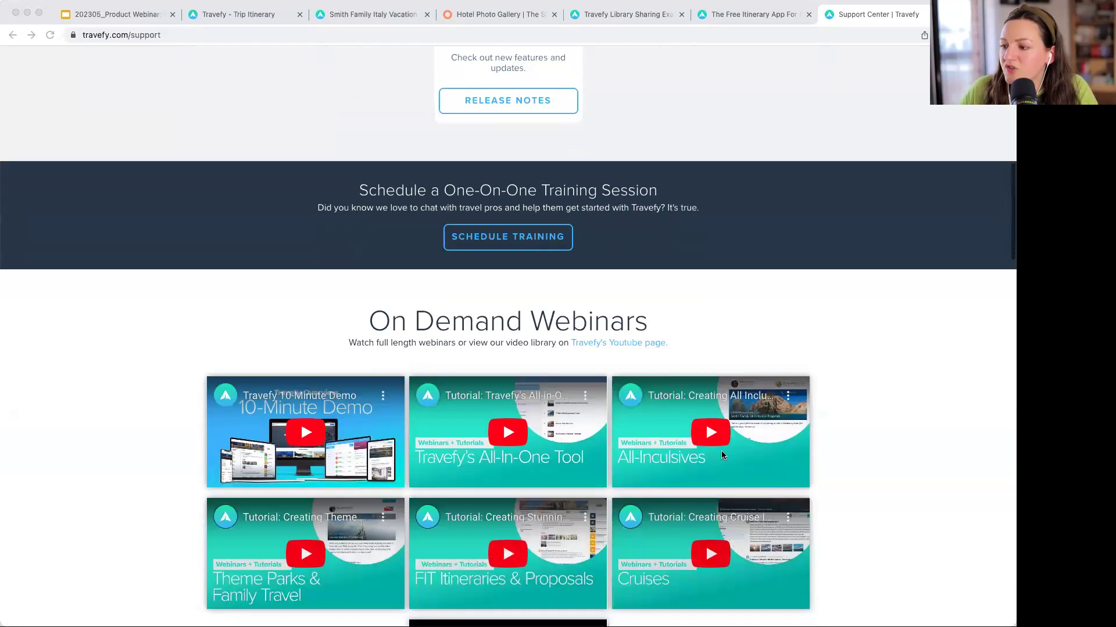
{"action": "scroll", "coordinate": [723, 454], "scroll_direction": "down", "scroll_amount": 3}
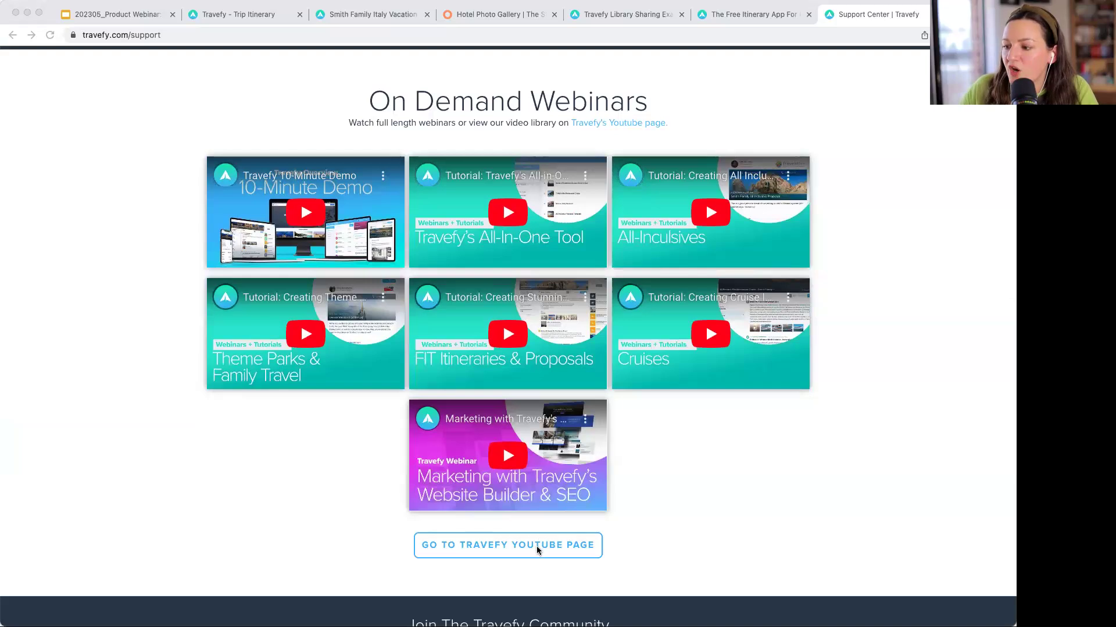
{"action": "left_click", "coordinate": [517, 547]}
{"action": "left_click", "coordinate": [516, 546]}
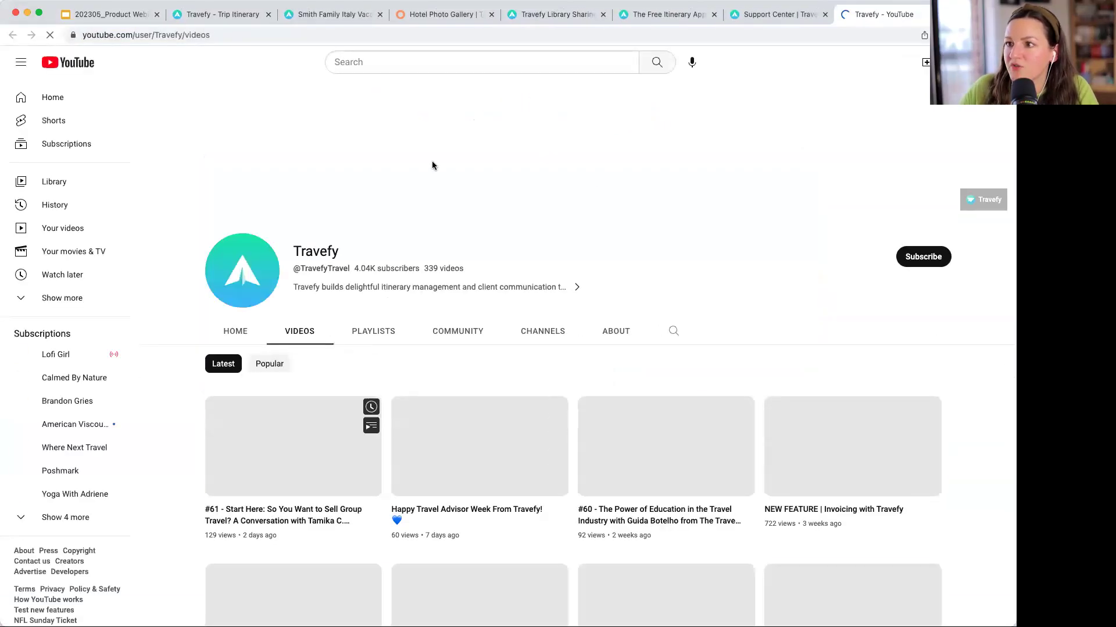
- Browse the Travefy channel's Home and Videos pages, pausing the demo, then close the YouTube tab
{"action": "left_click", "coordinate": [237, 330]}
{"action": "left_click", "coordinate": [238, 457]}
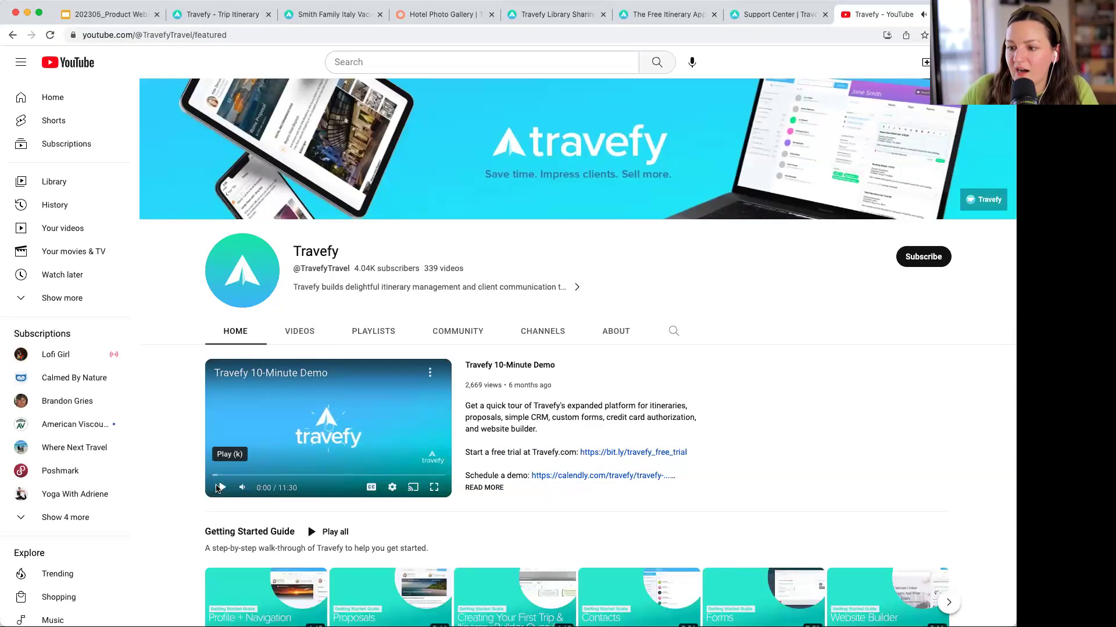
{"action": "scroll", "coordinate": [678, 366], "scroll_direction": "down", "scroll_amount": 3}
{"action": "scroll", "coordinate": [678, 366], "scroll_direction": "down", "scroll_amount": 4}
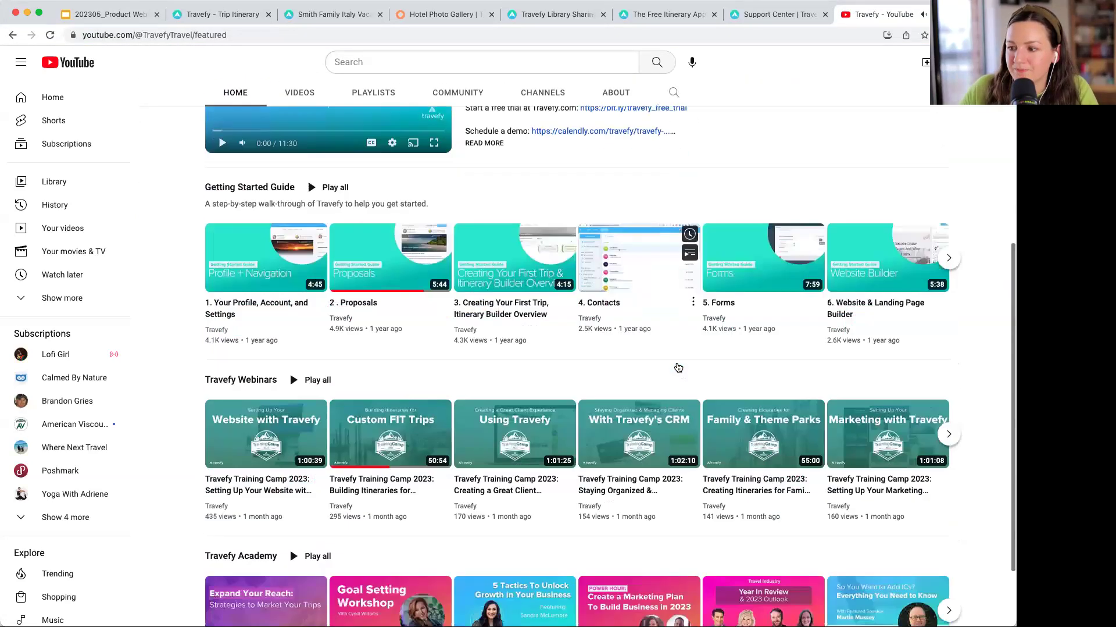
{"action": "scroll", "coordinate": [678, 366], "scroll_direction": "up", "scroll_amount": 7}
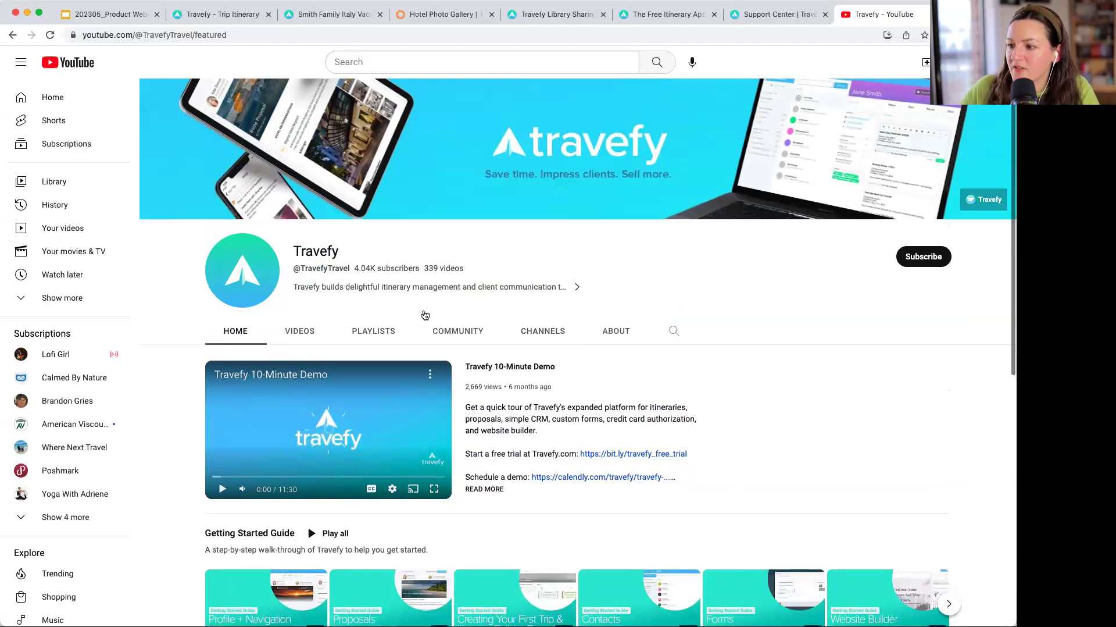
{"action": "left_click", "coordinate": [300, 331]}
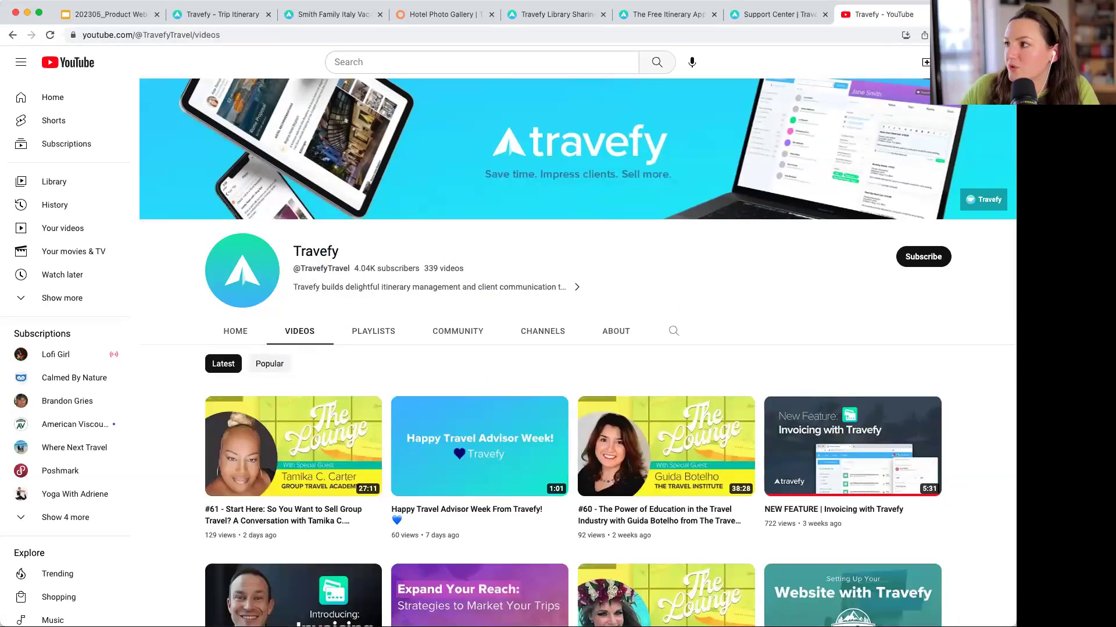
{"action": "key", "text": "super+w"}
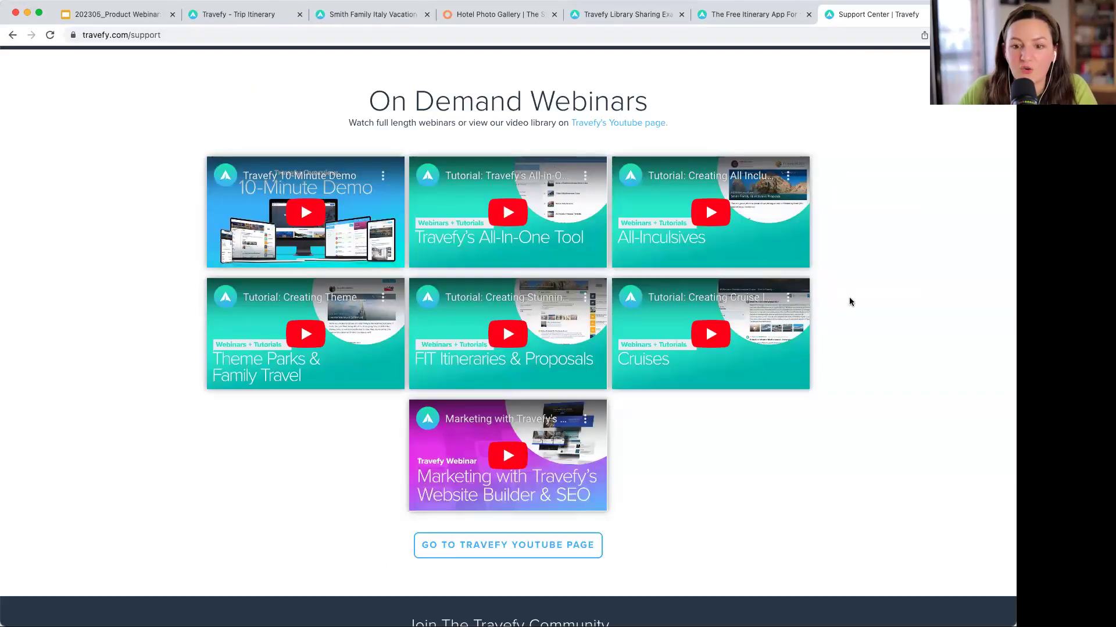
{"action": "scroll", "coordinate": [850, 301], "scroll_direction": "up", "scroll_amount": 20}
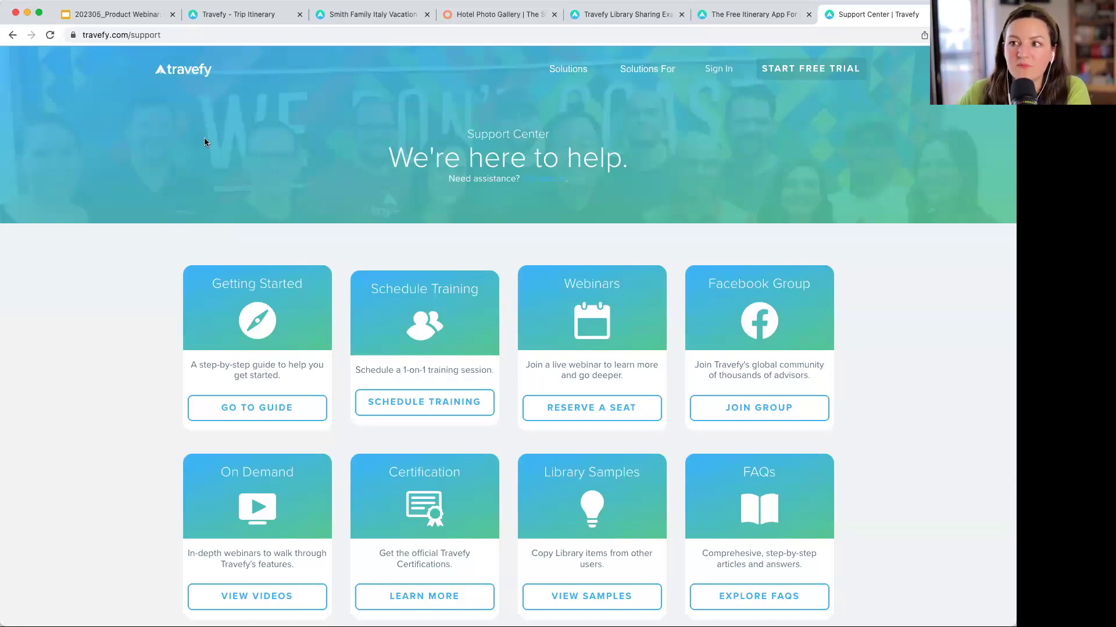
{"action": "scroll", "coordinate": [204, 142], "scroll_direction": "down", "scroll_amount": 3}
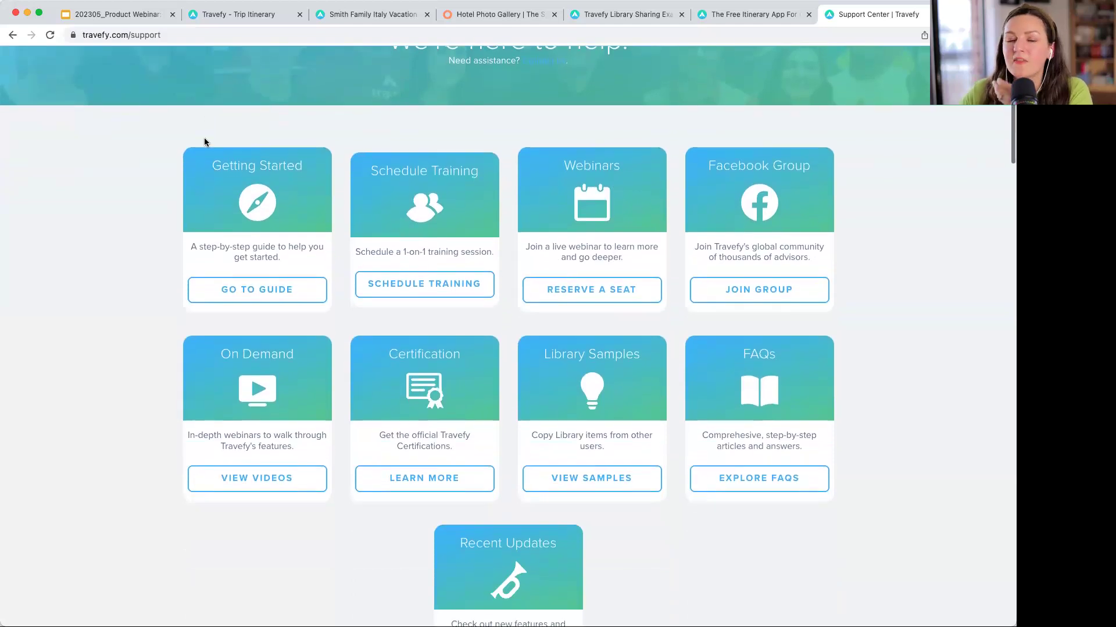